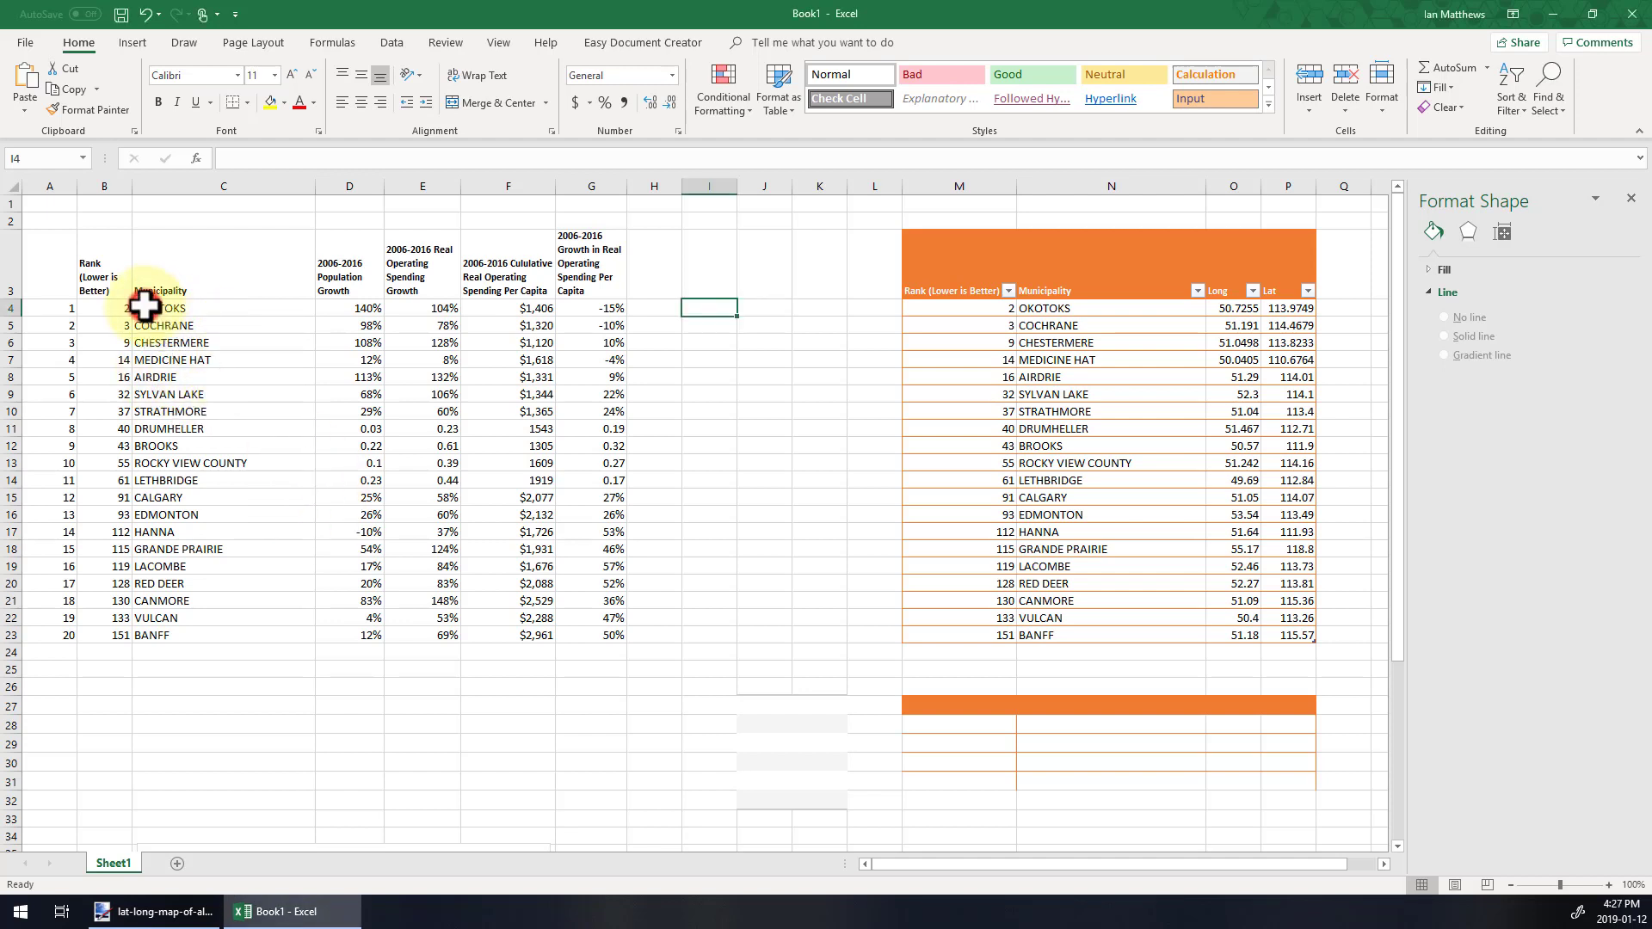
Step: Try to insert a filled map chart from the Rank and Municipality data in B3:C23
{"action": "left_click", "coordinate": [108, 281]}
{"action": "left_click_drag", "start_coordinate": [164, 338], "coordinate": [317, 637]}
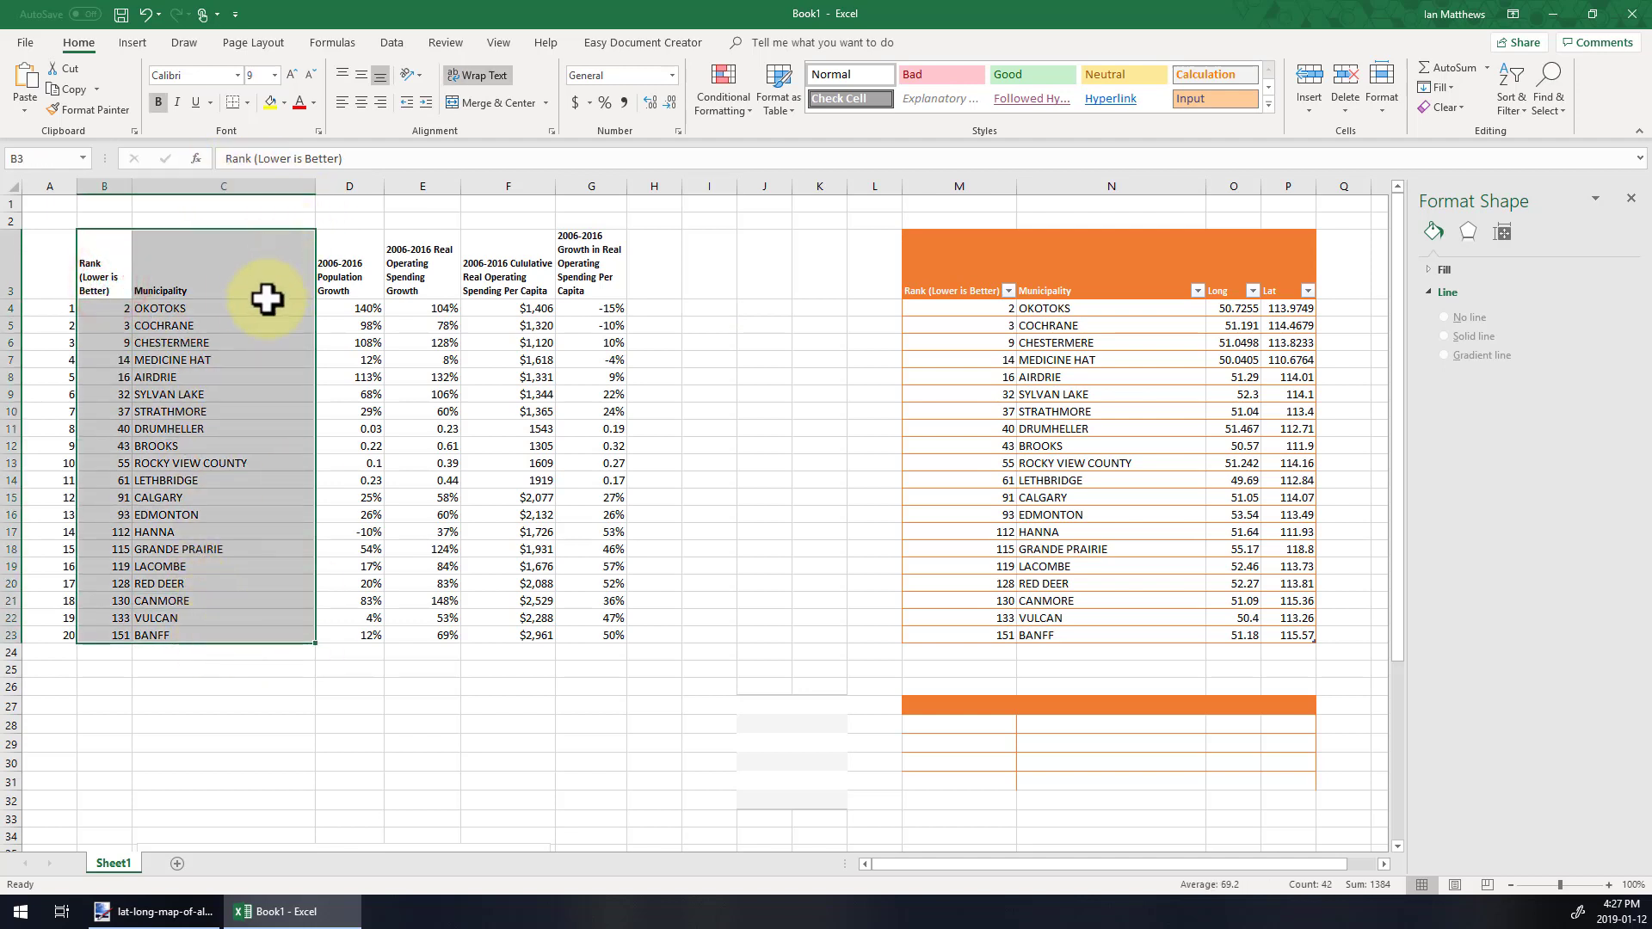
{"action": "left_click", "coordinate": [134, 278]}
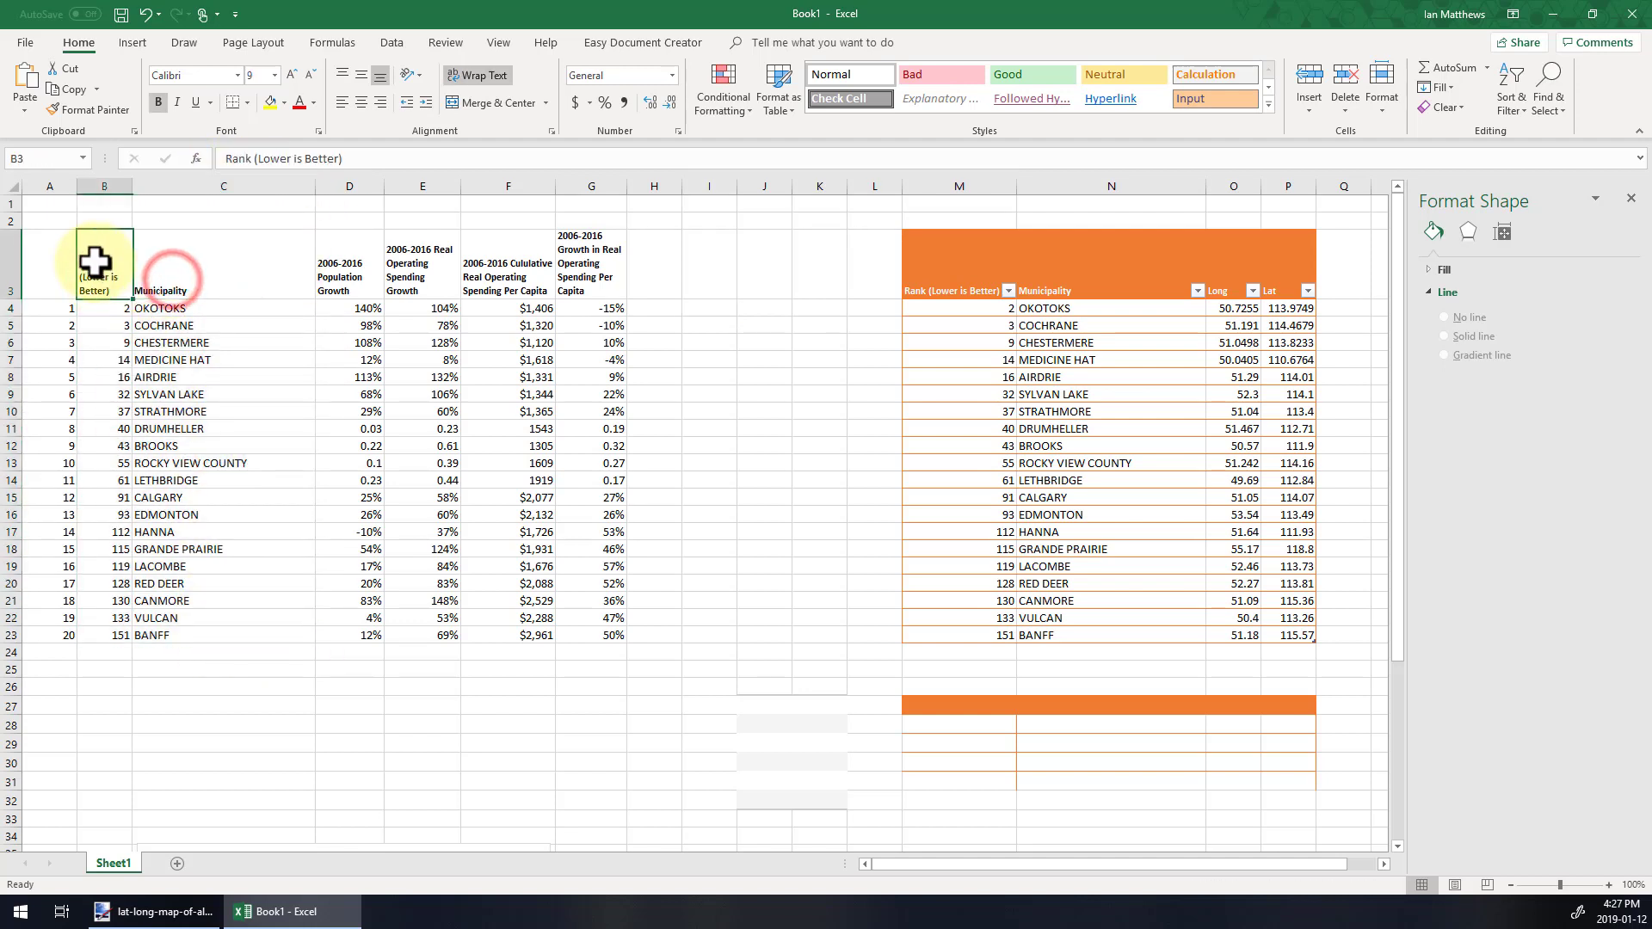
{"action": "left_click_drag", "start_coordinate": [92, 262], "coordinate": [210, 637]}
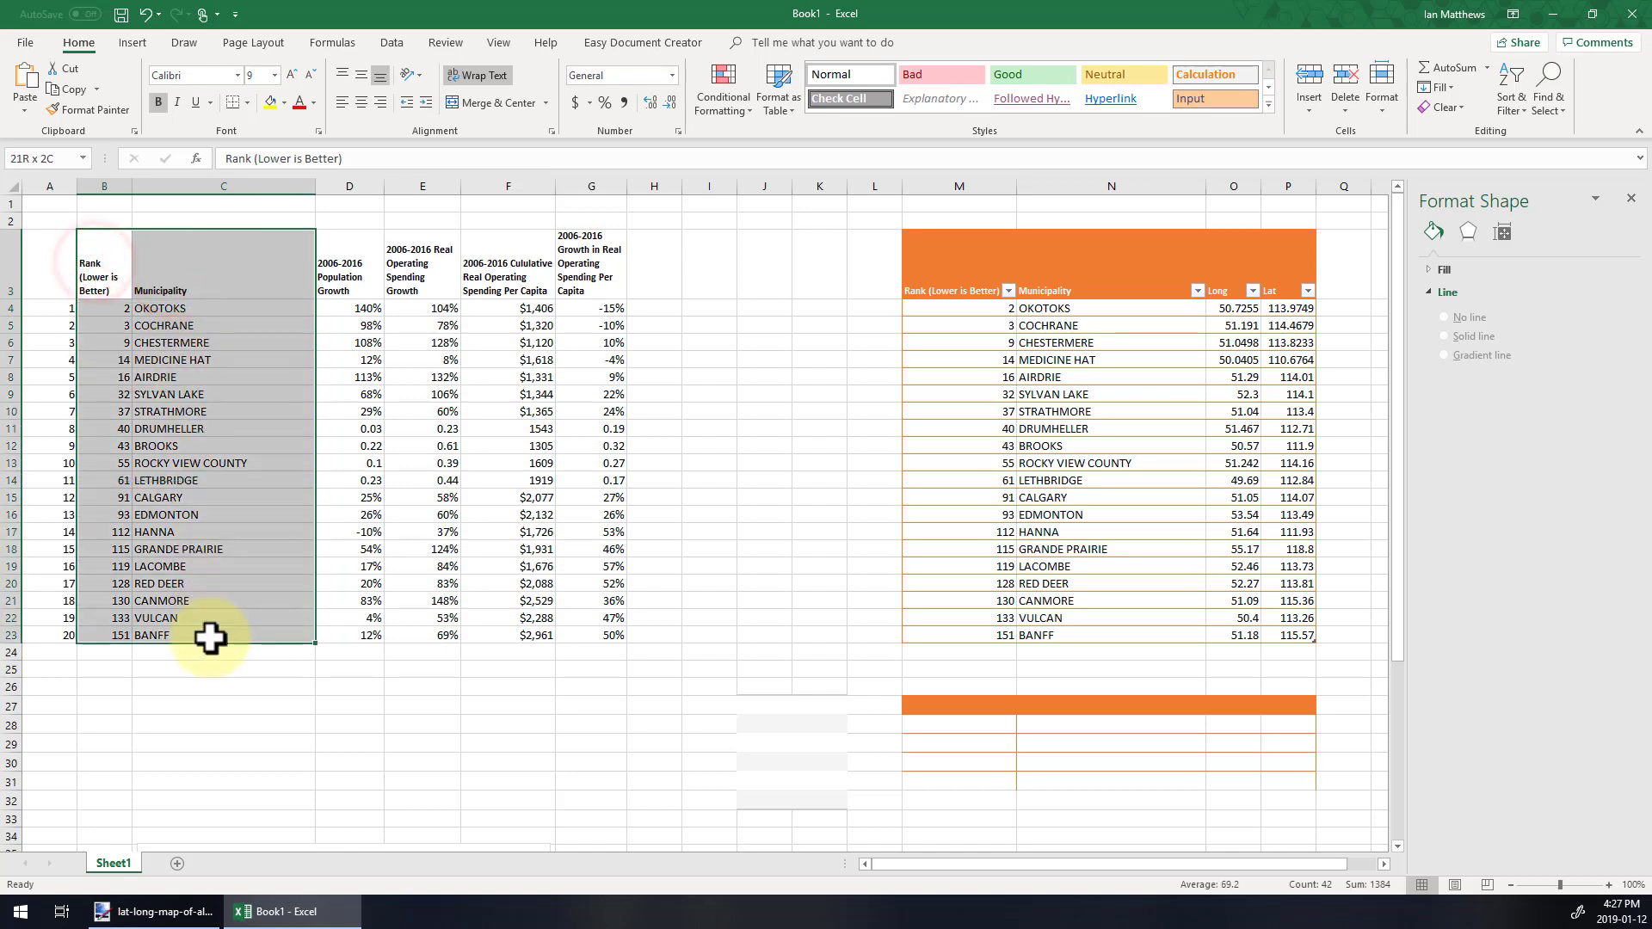
{"action": "left_click", "coordinate": [132, 43]}
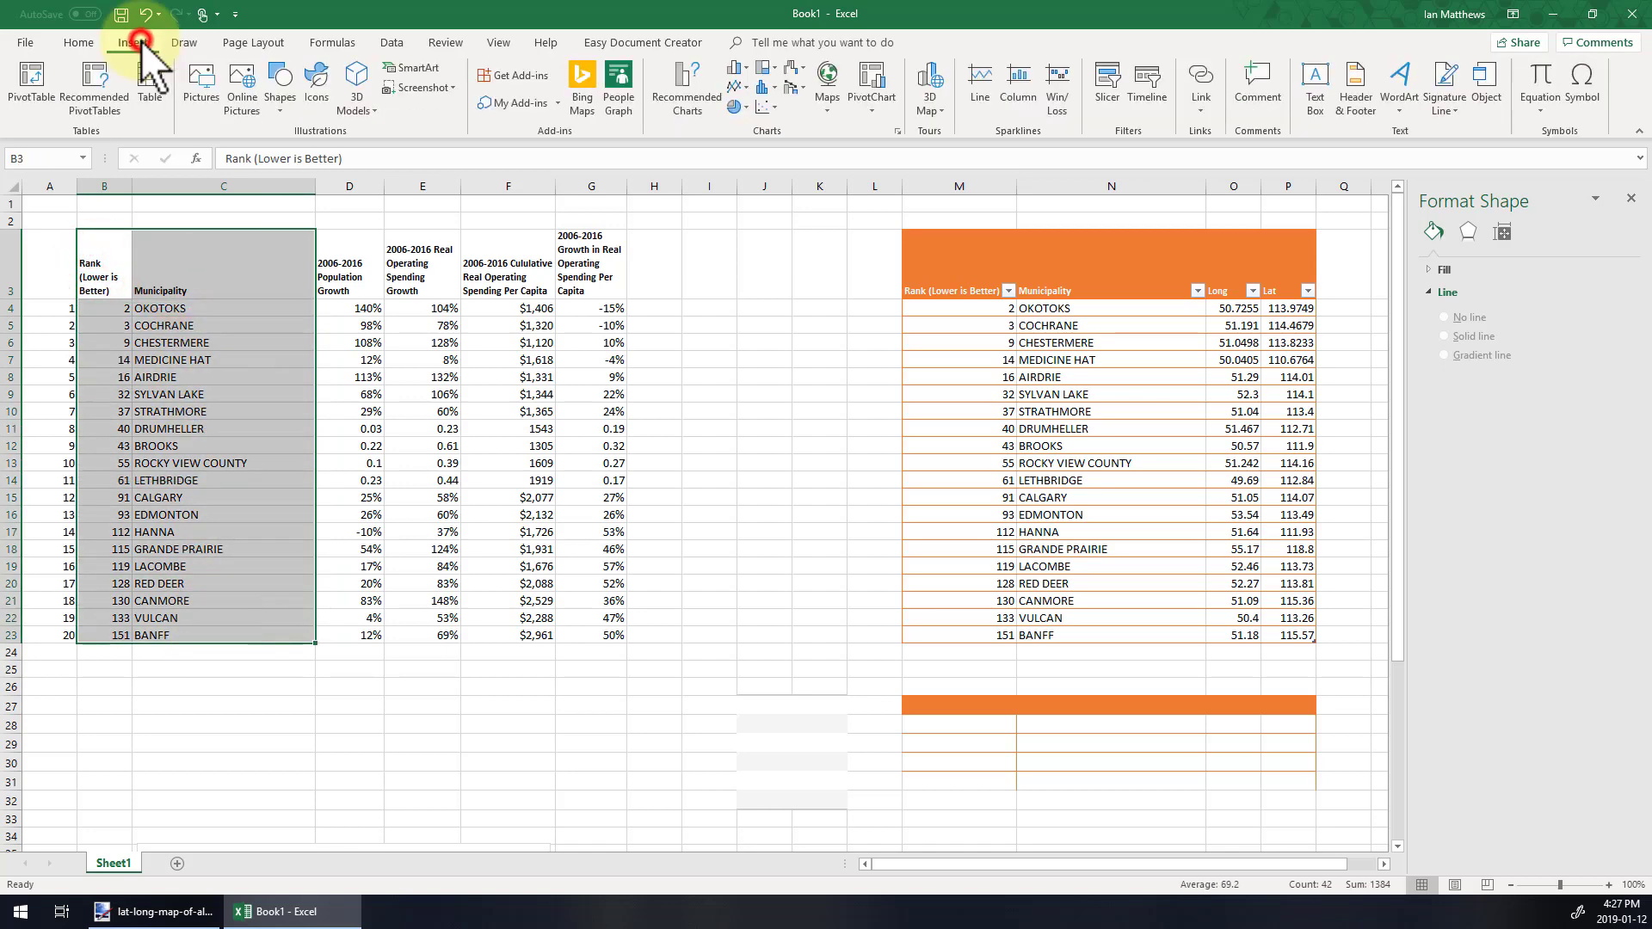
{"action": "left_click", "coordinate": [700, 111]}
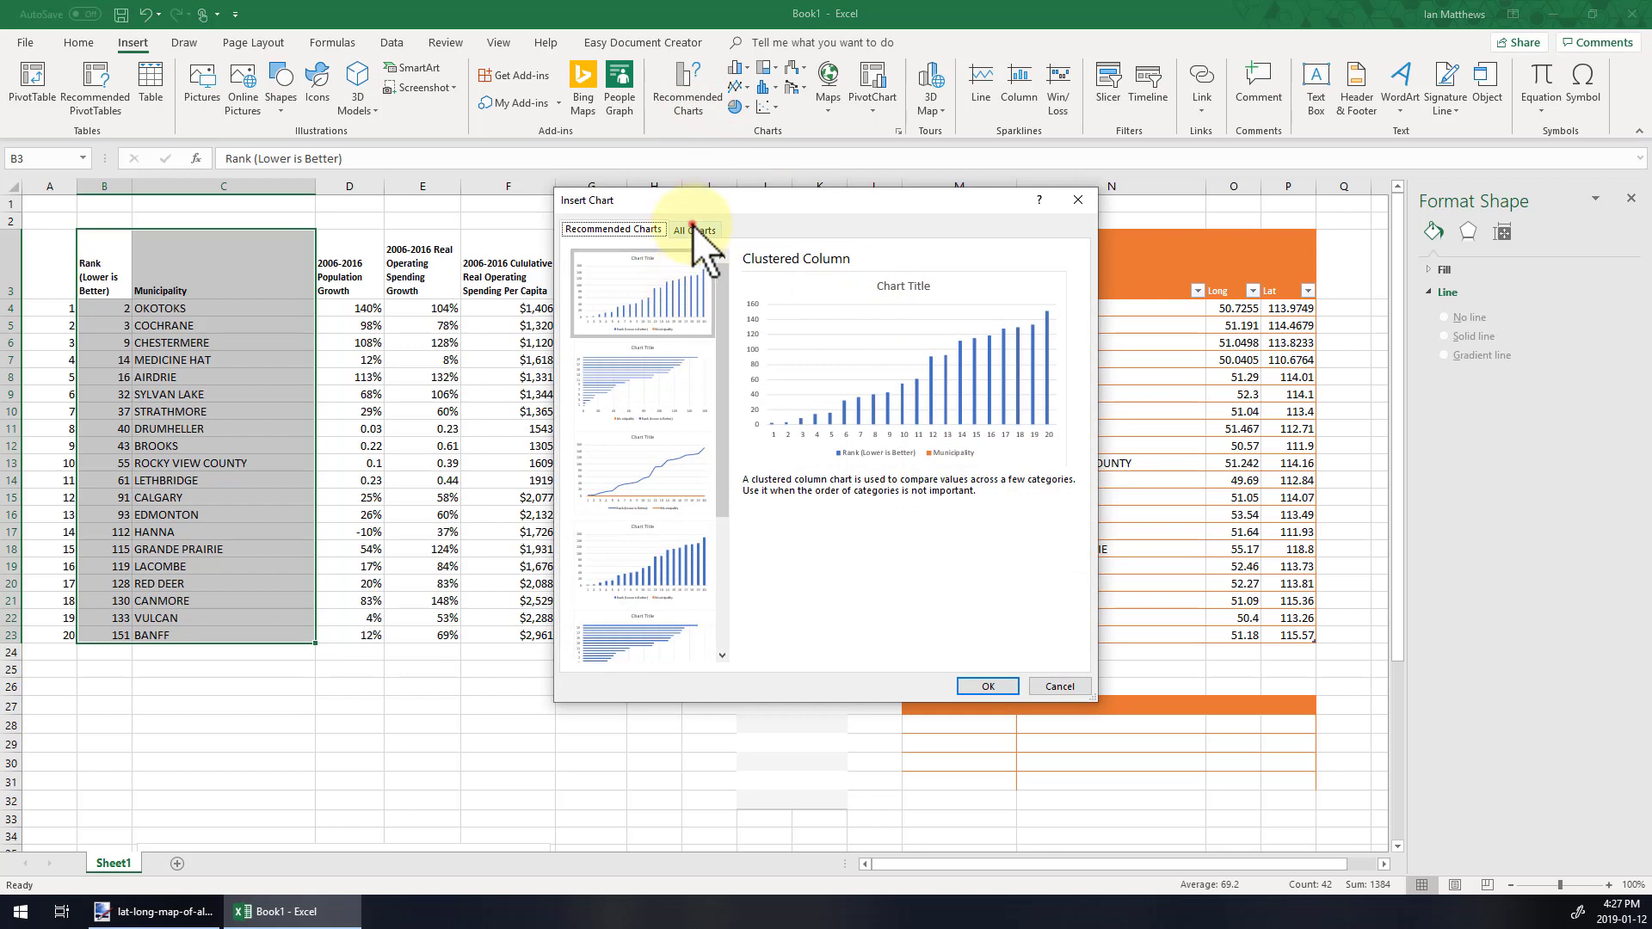
{"action": "left_click", "coordinate": [693, 229]}
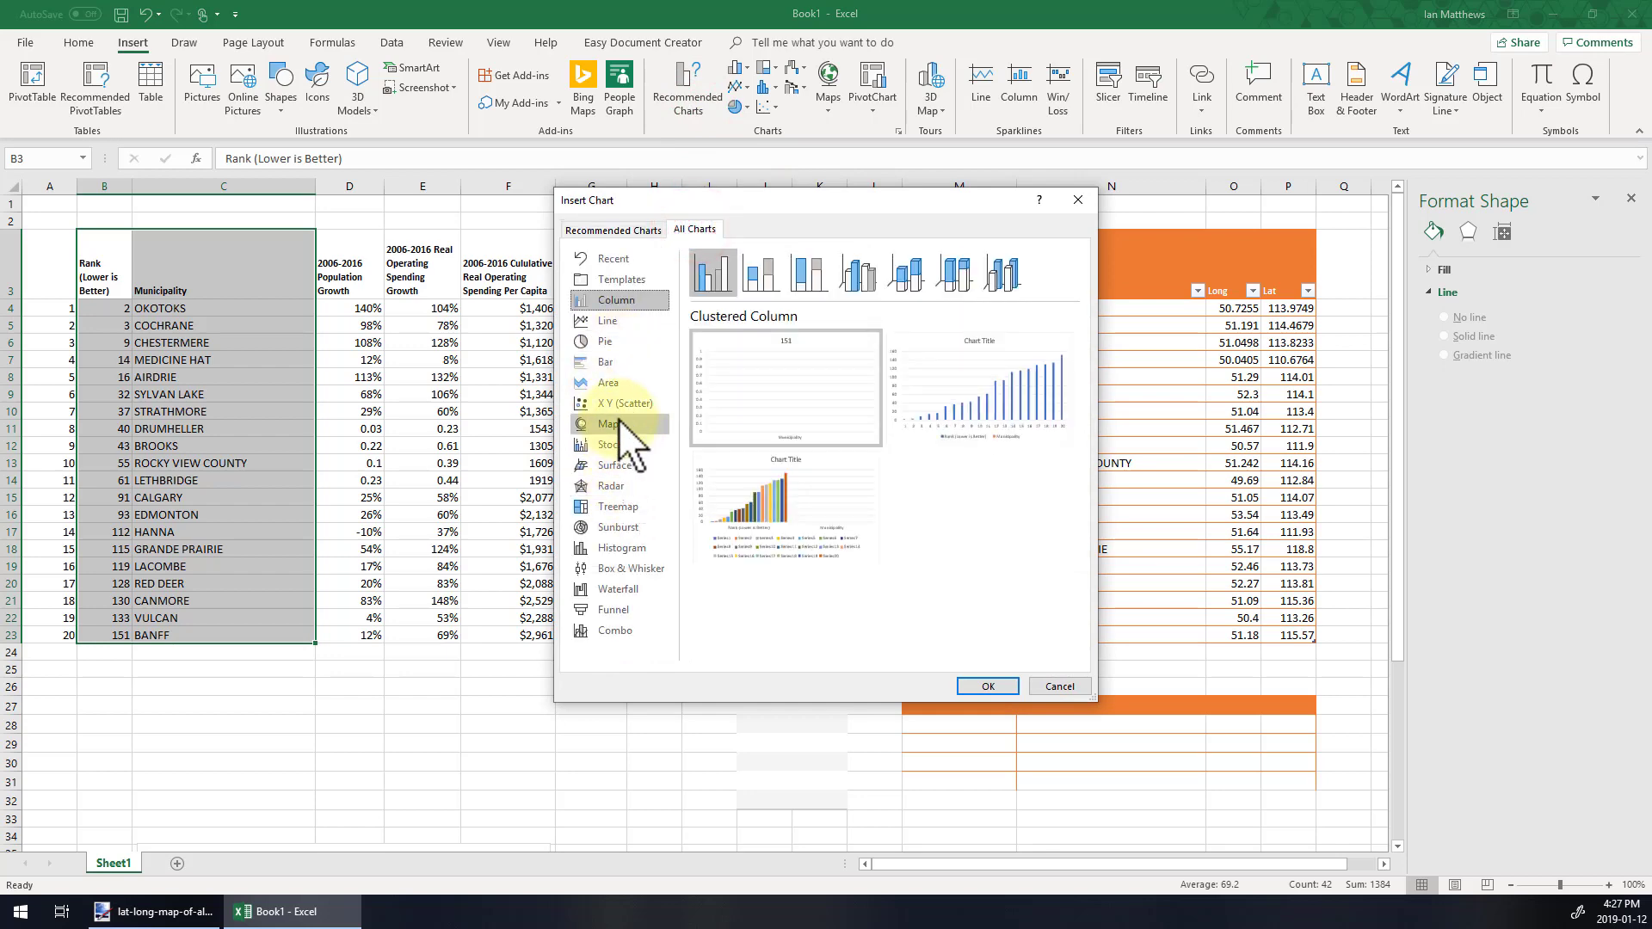
{"action": "left_click", "coordinate": [611, 424]}
{"action": "left_click", "coordinate": [808, 405]}
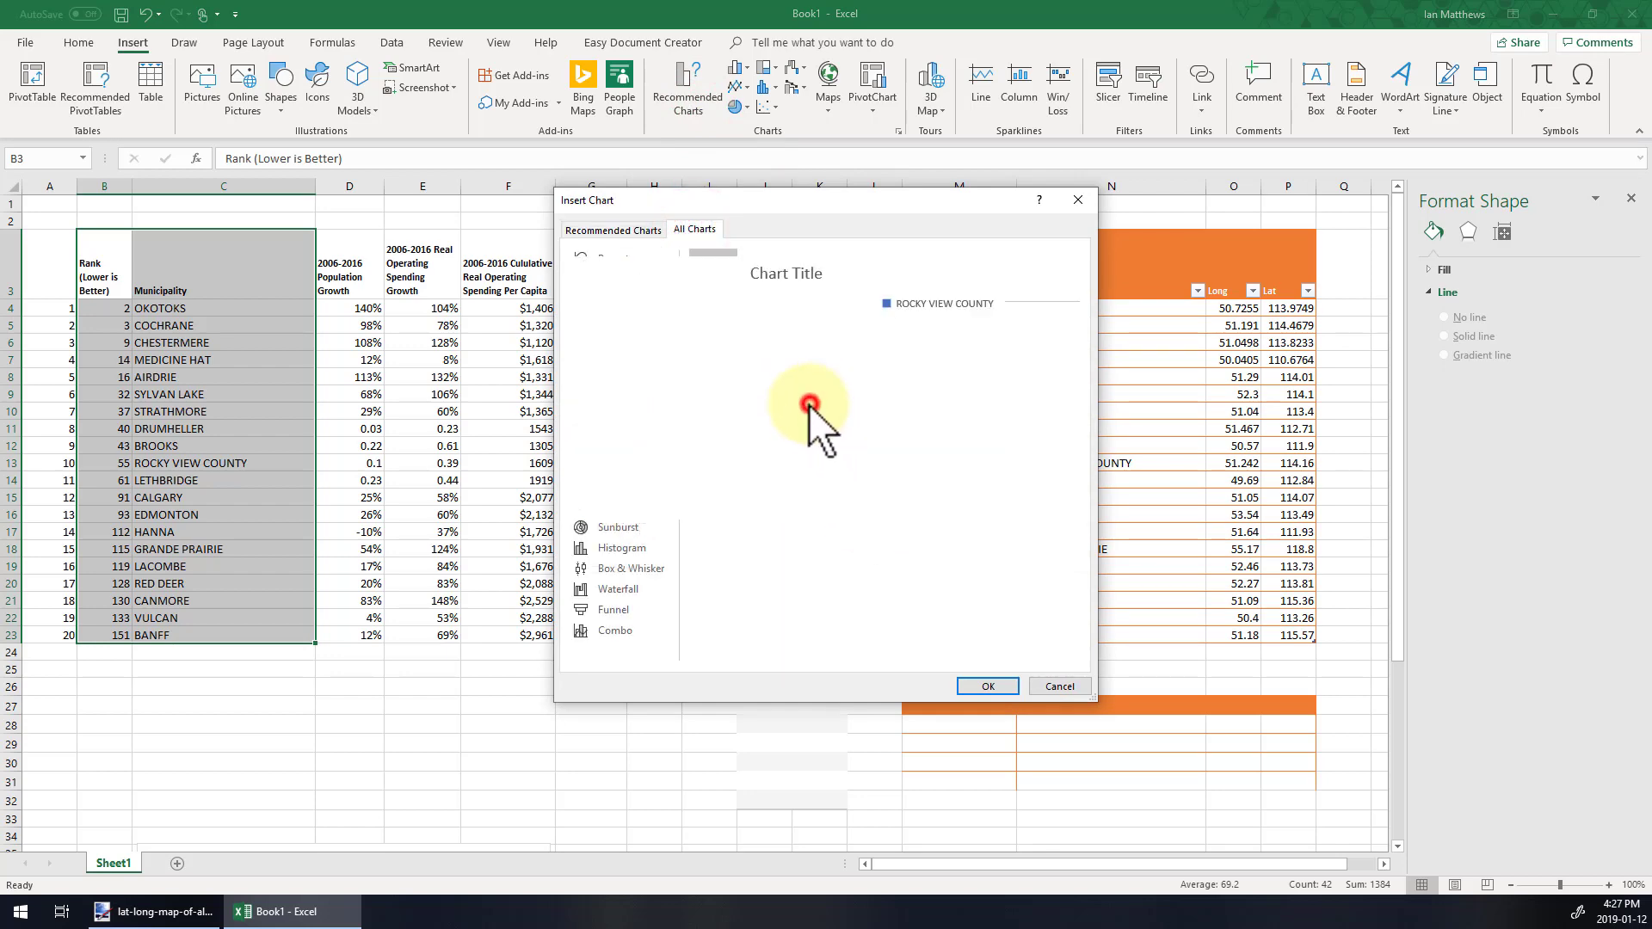
{"action": "left_click", "coordinate": [981, 687]}
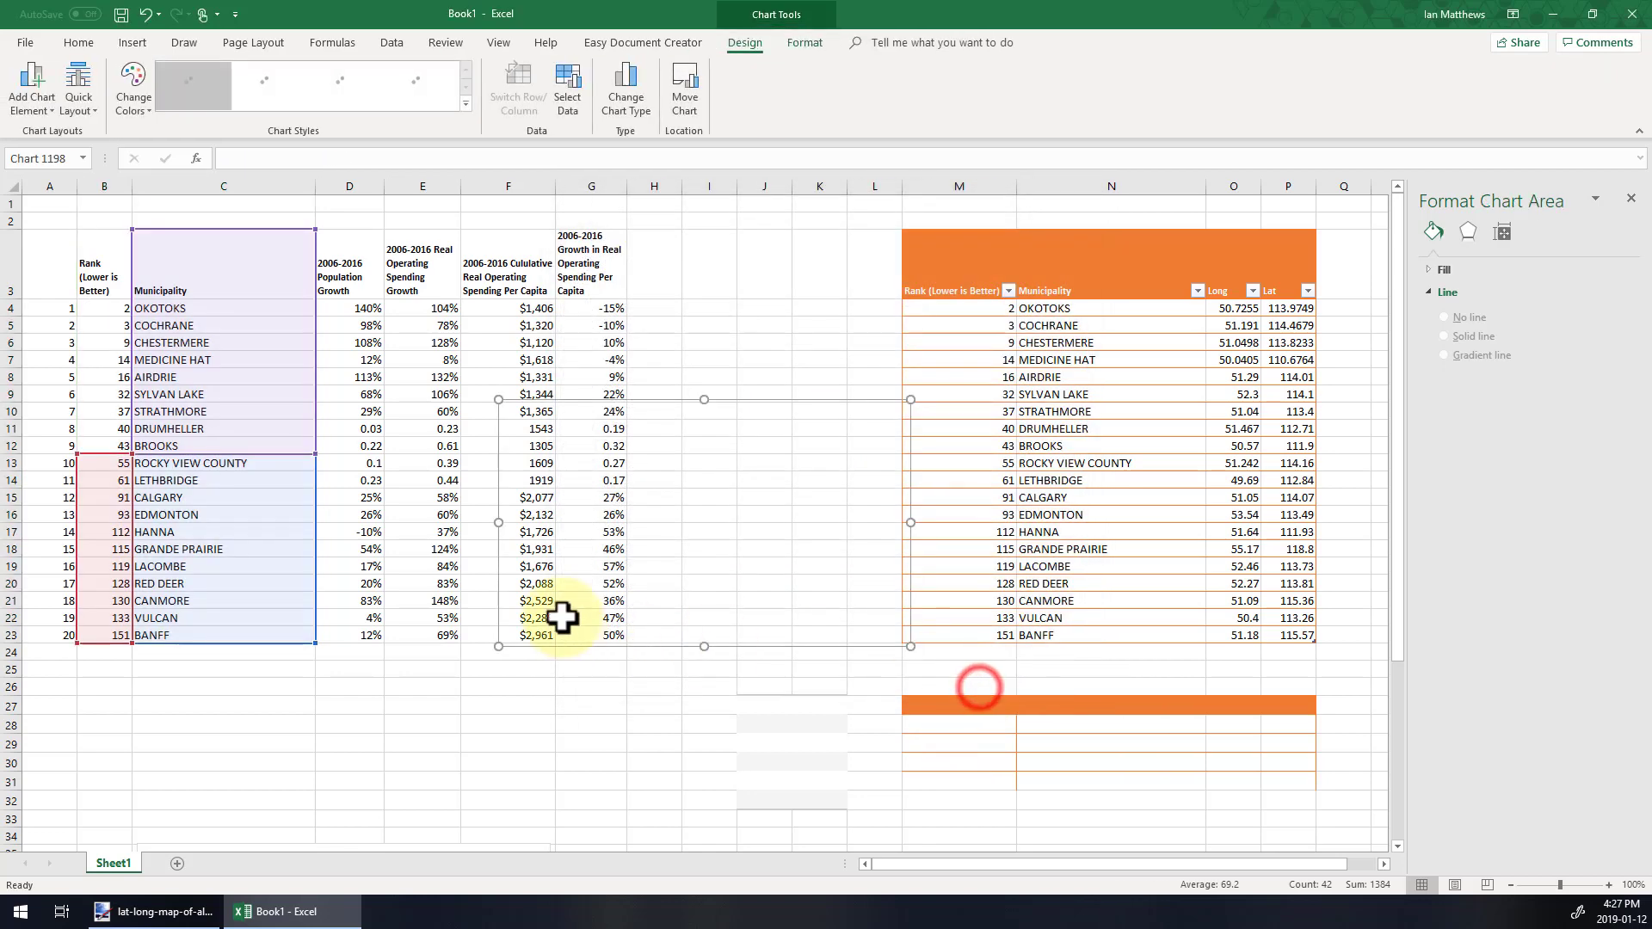
Step: Move the map chart next to the Municipality column, inspect its plot area, and delete the chart
{"action": "left_click_drag", "start_coordinate": [748, 411], "coordinate": [638, 411]}
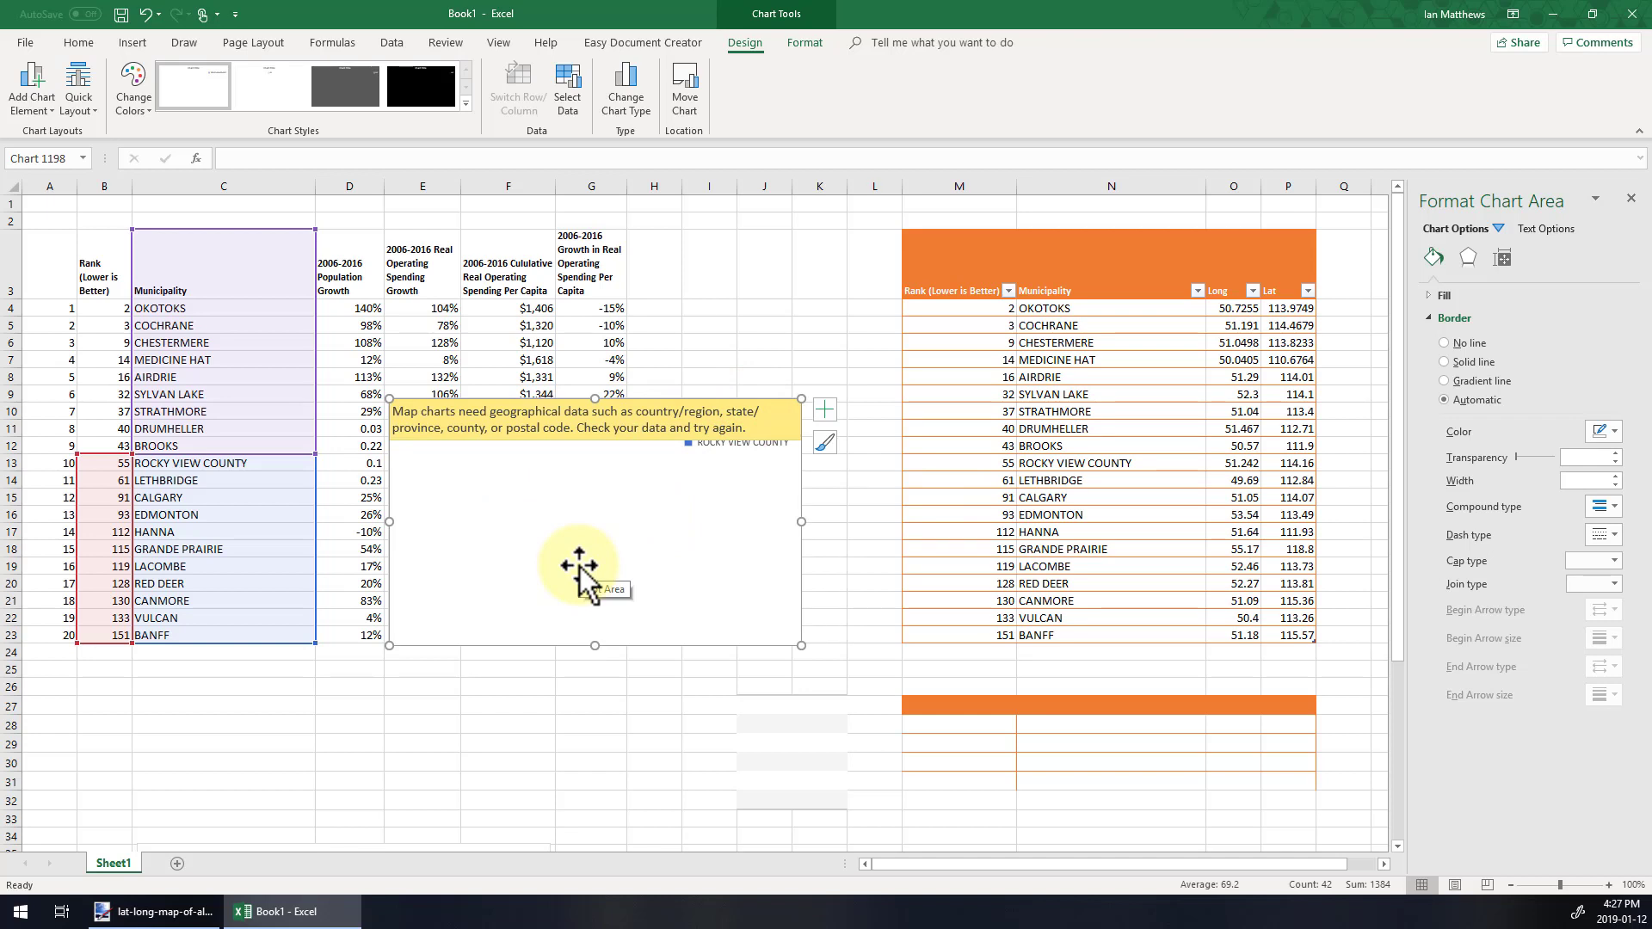
{"action": "left_click", "coordinate": [567, 537]}
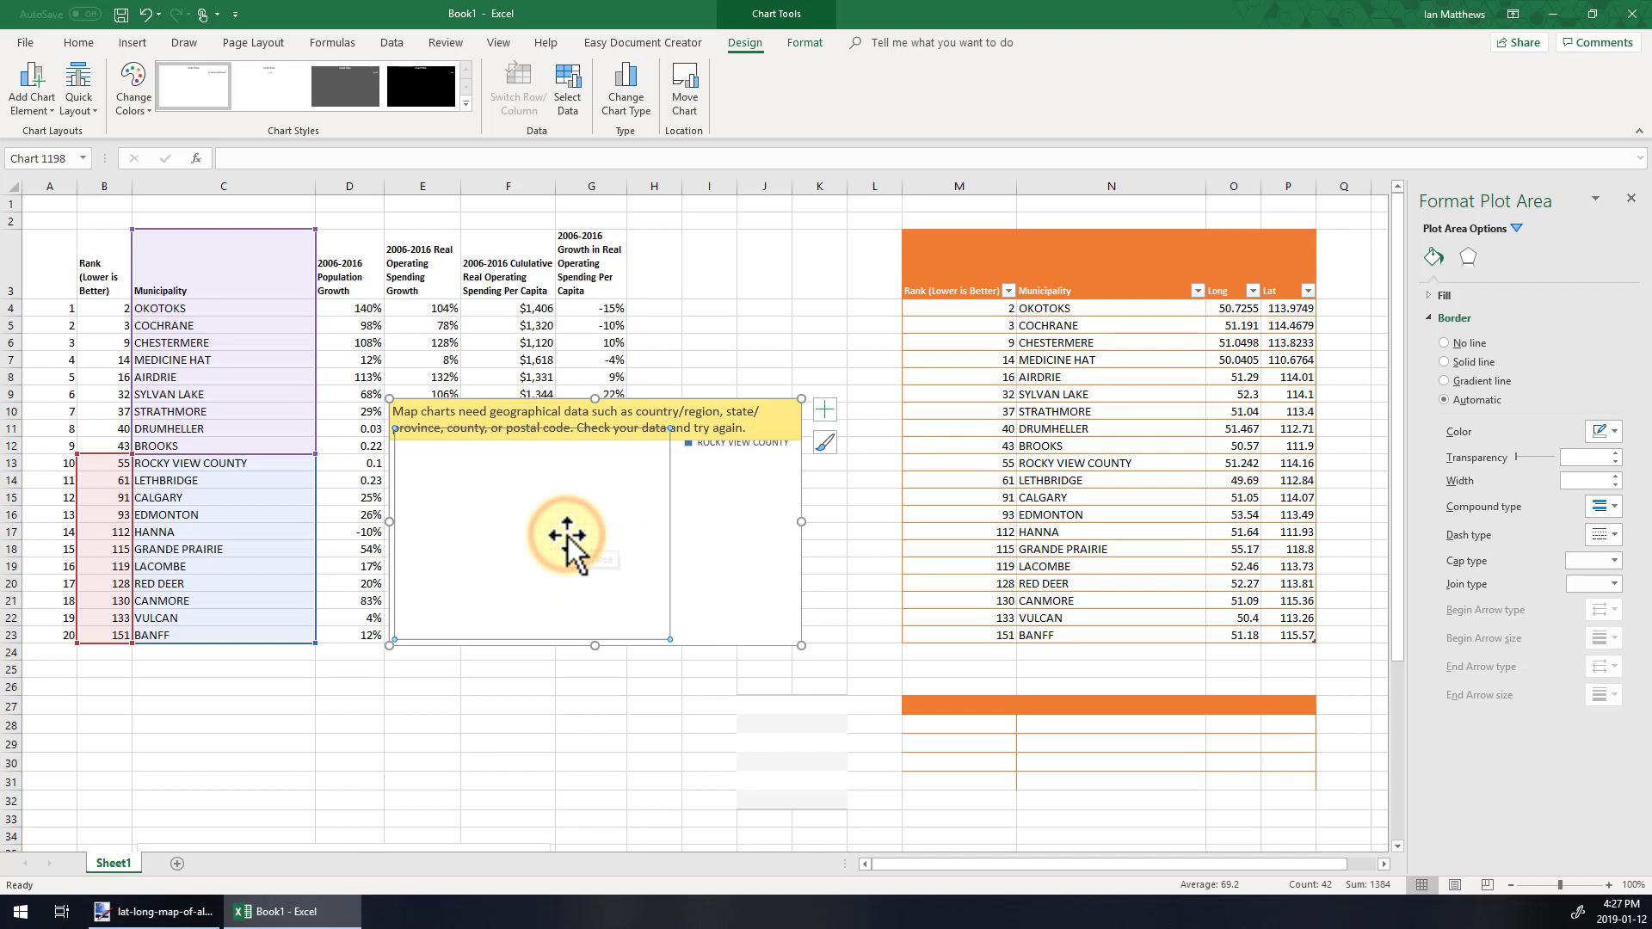
{"action": "left_click", "coordinate": [726, 512]}
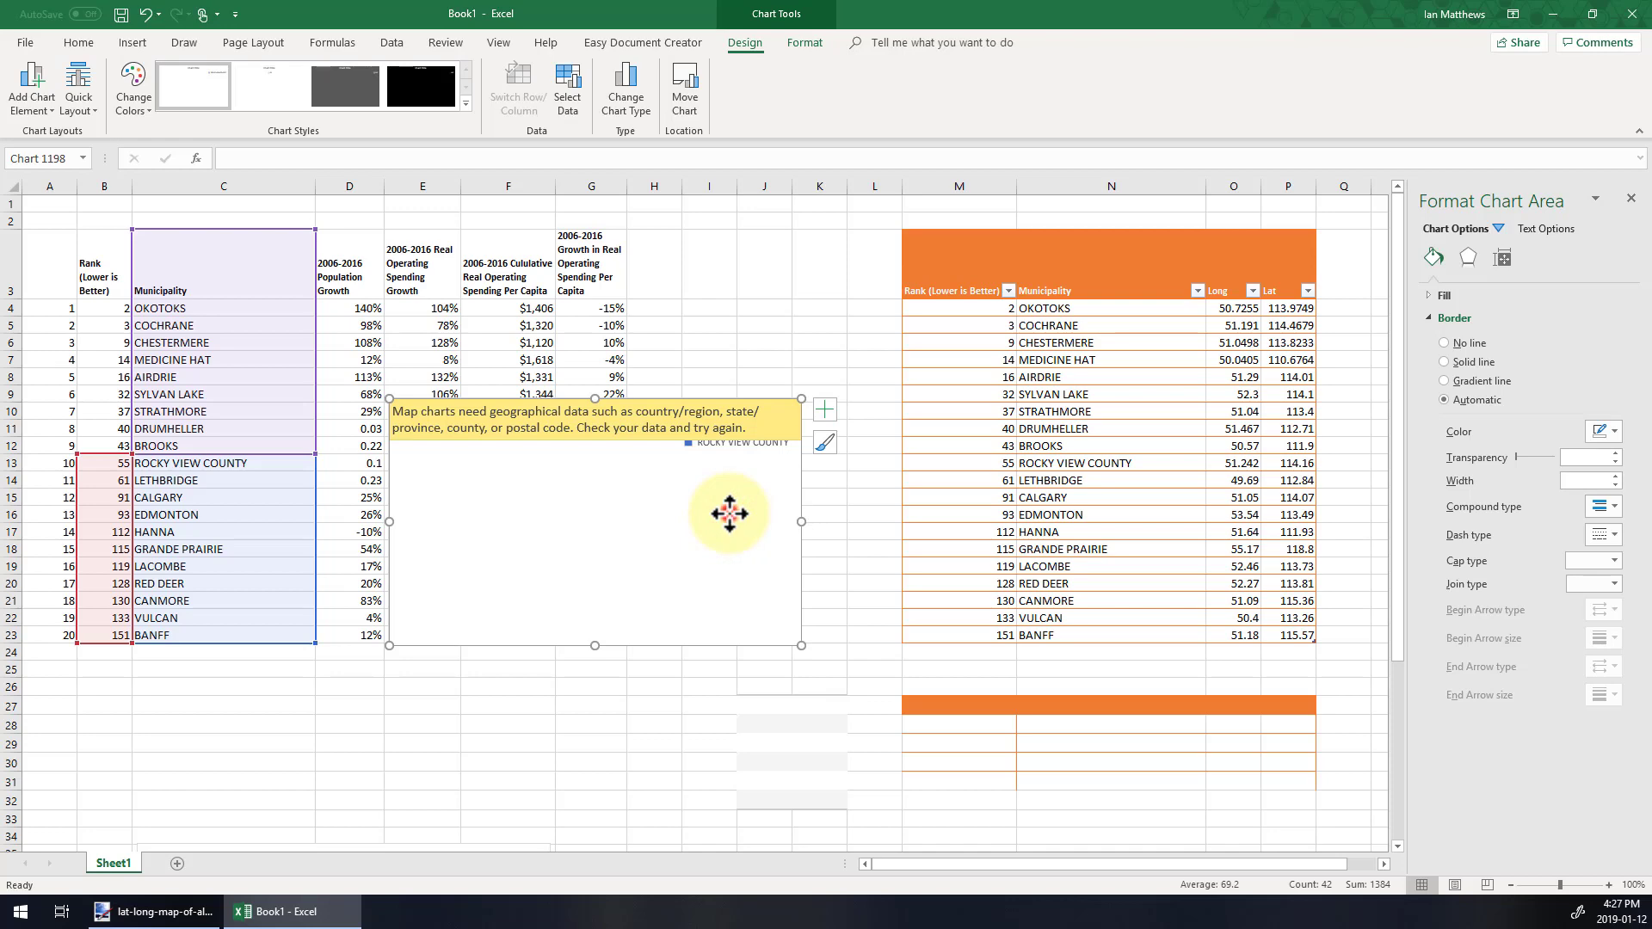
{"action": "key", "text": "Delete"}
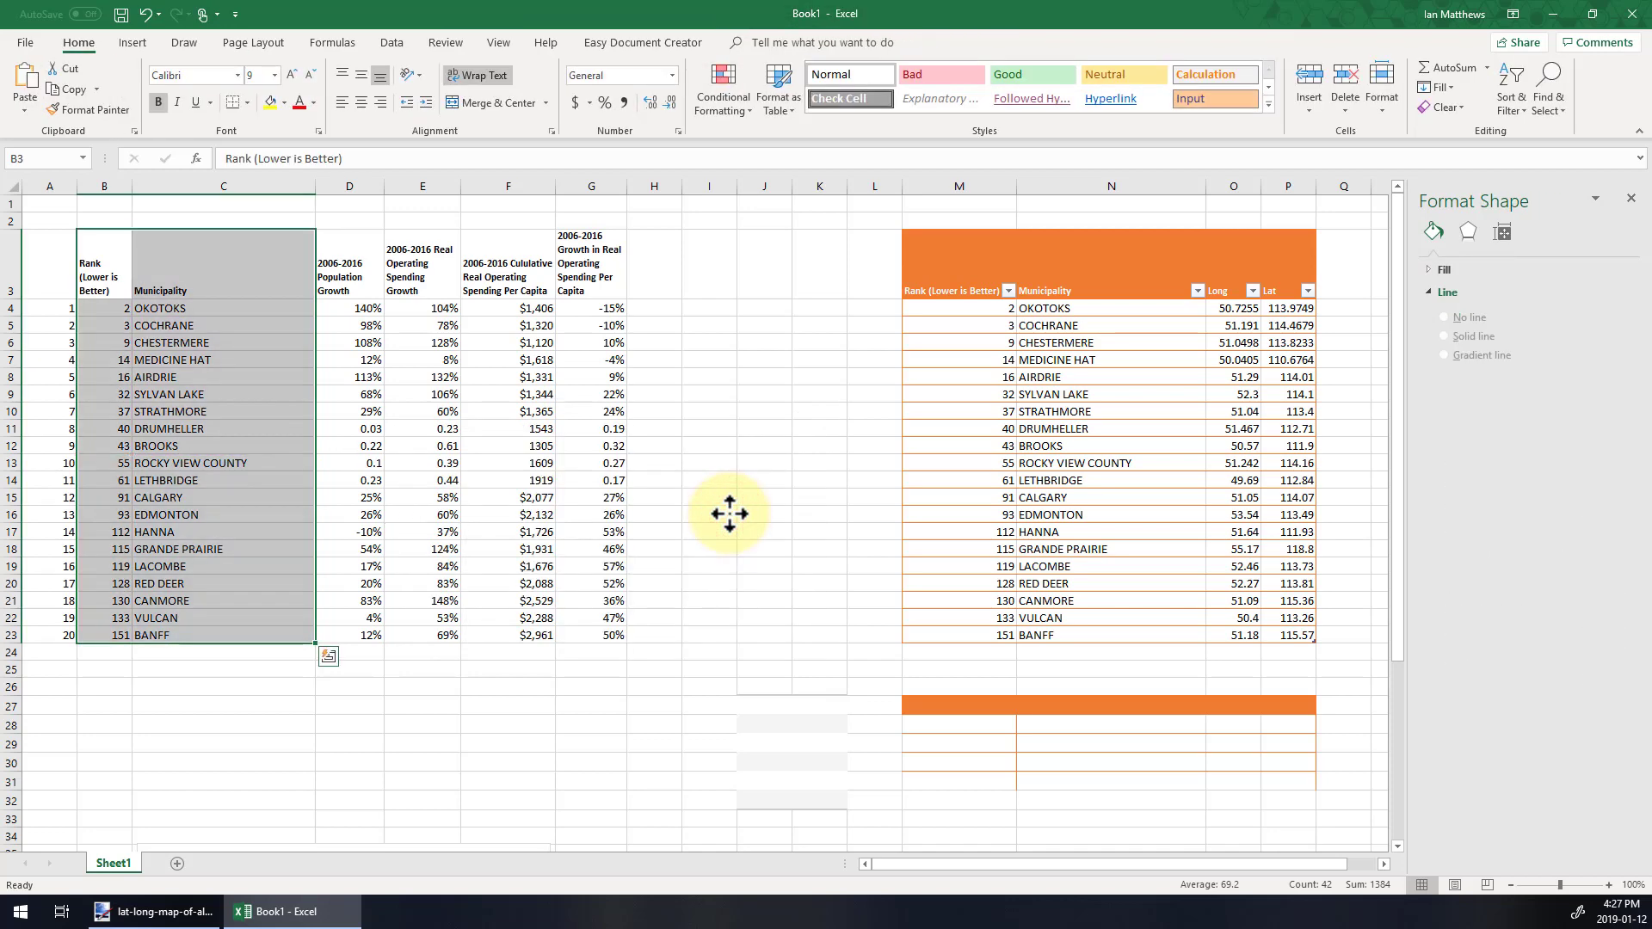
{"action": "left_click", "coordinate": [729, 514]}
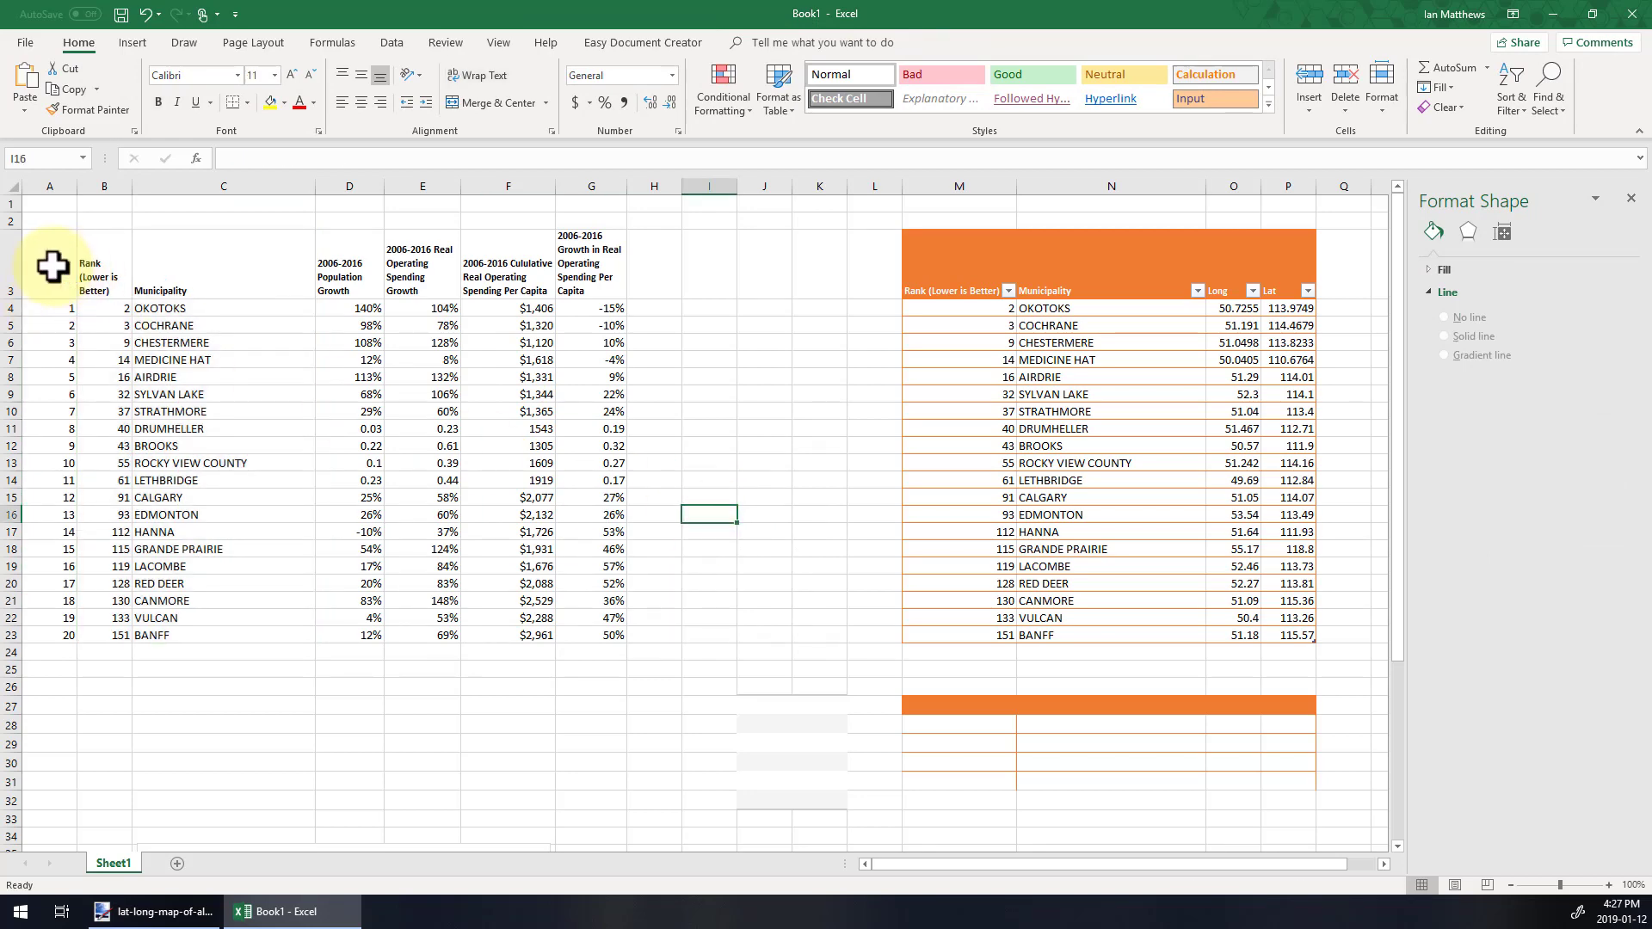
Step: Review the source data in A3:G23, highlighting the Rank and Municipality columns and the growth in real operating spending per capita heading
{"action": "left_click_drag", "start_coordinate": [52, 258], "coordinate": [586, 641]}
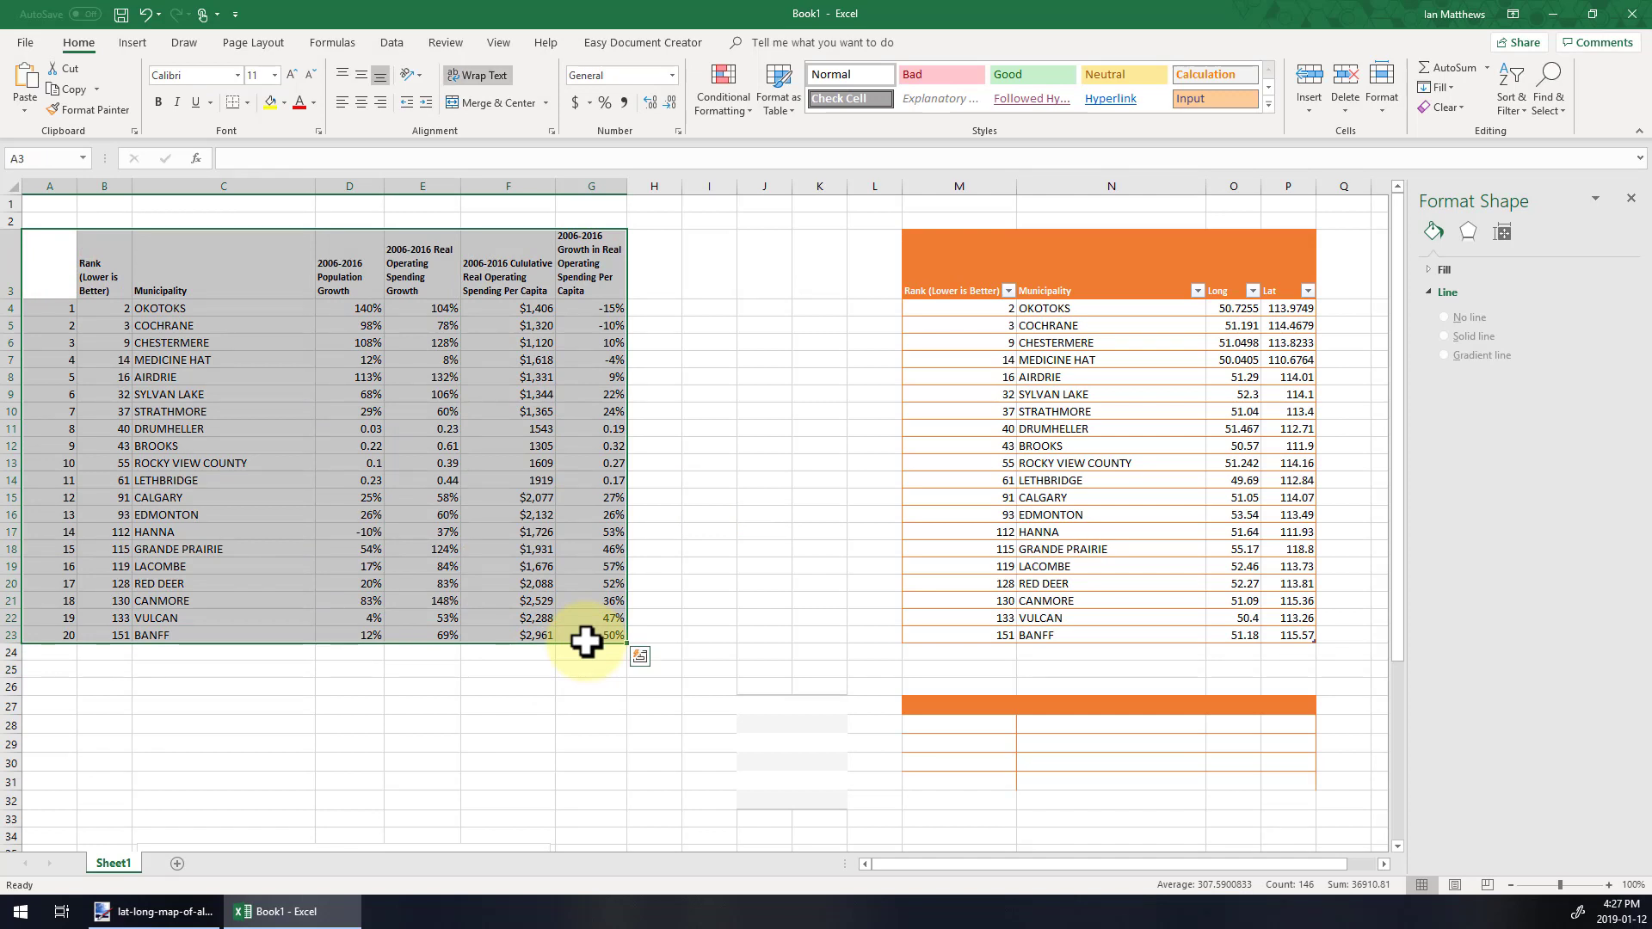
{"action": "left_click", "coordinate": [147, 477]}
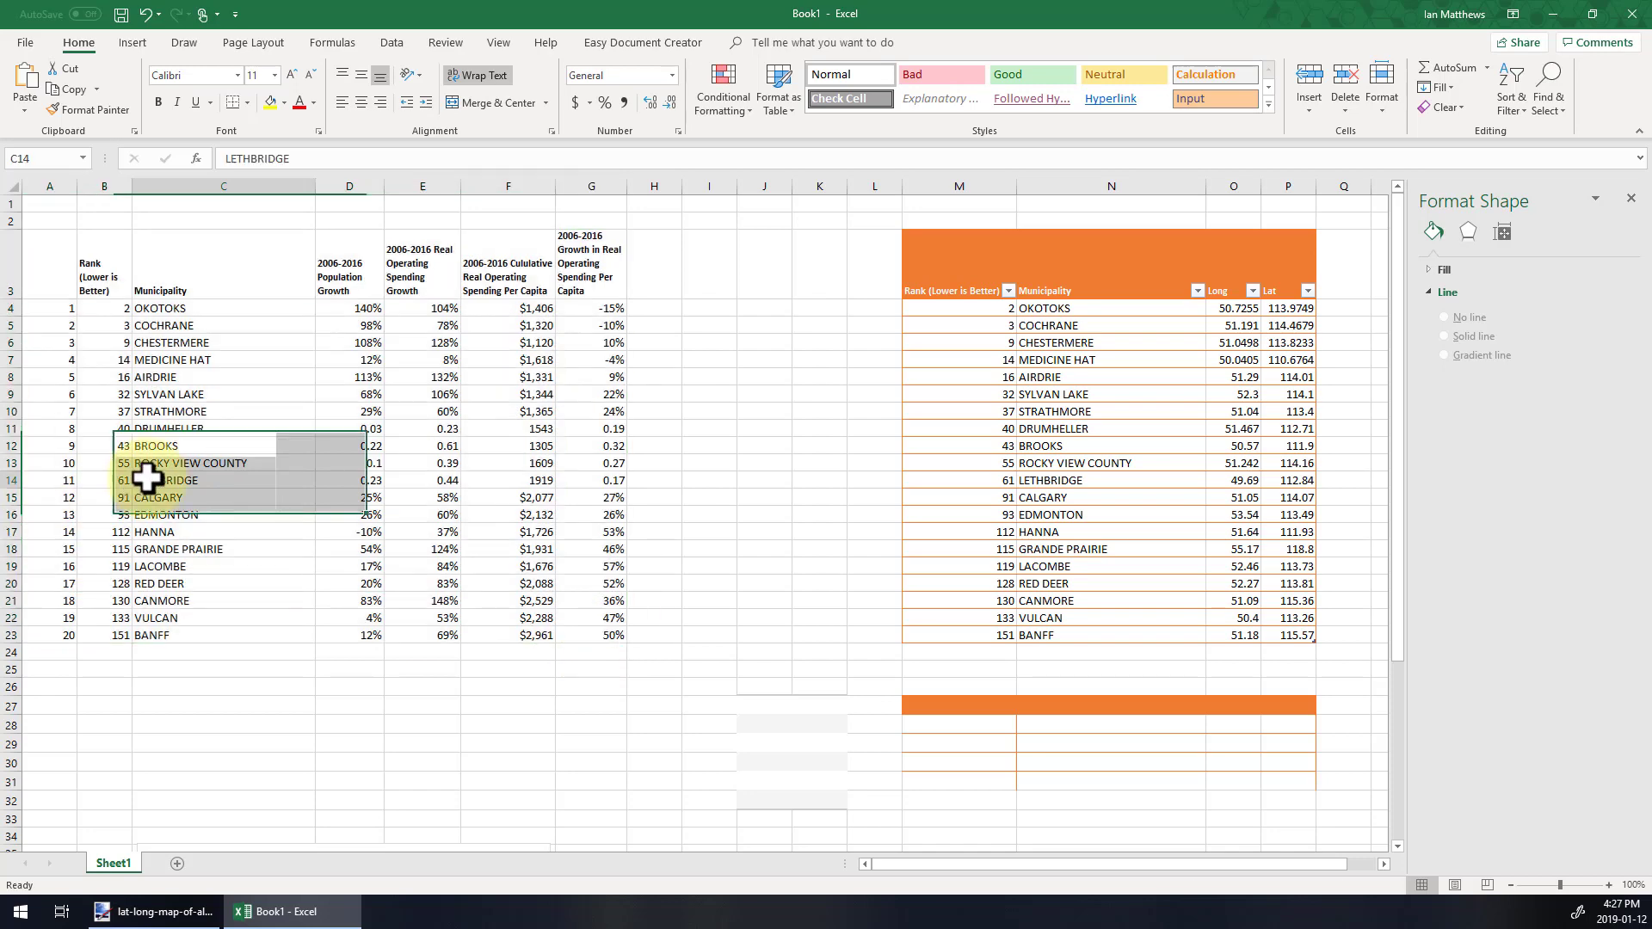
{"action": "left_click_drag", "start_coordinate": [107, 273], "coordinate": [107, 636]}
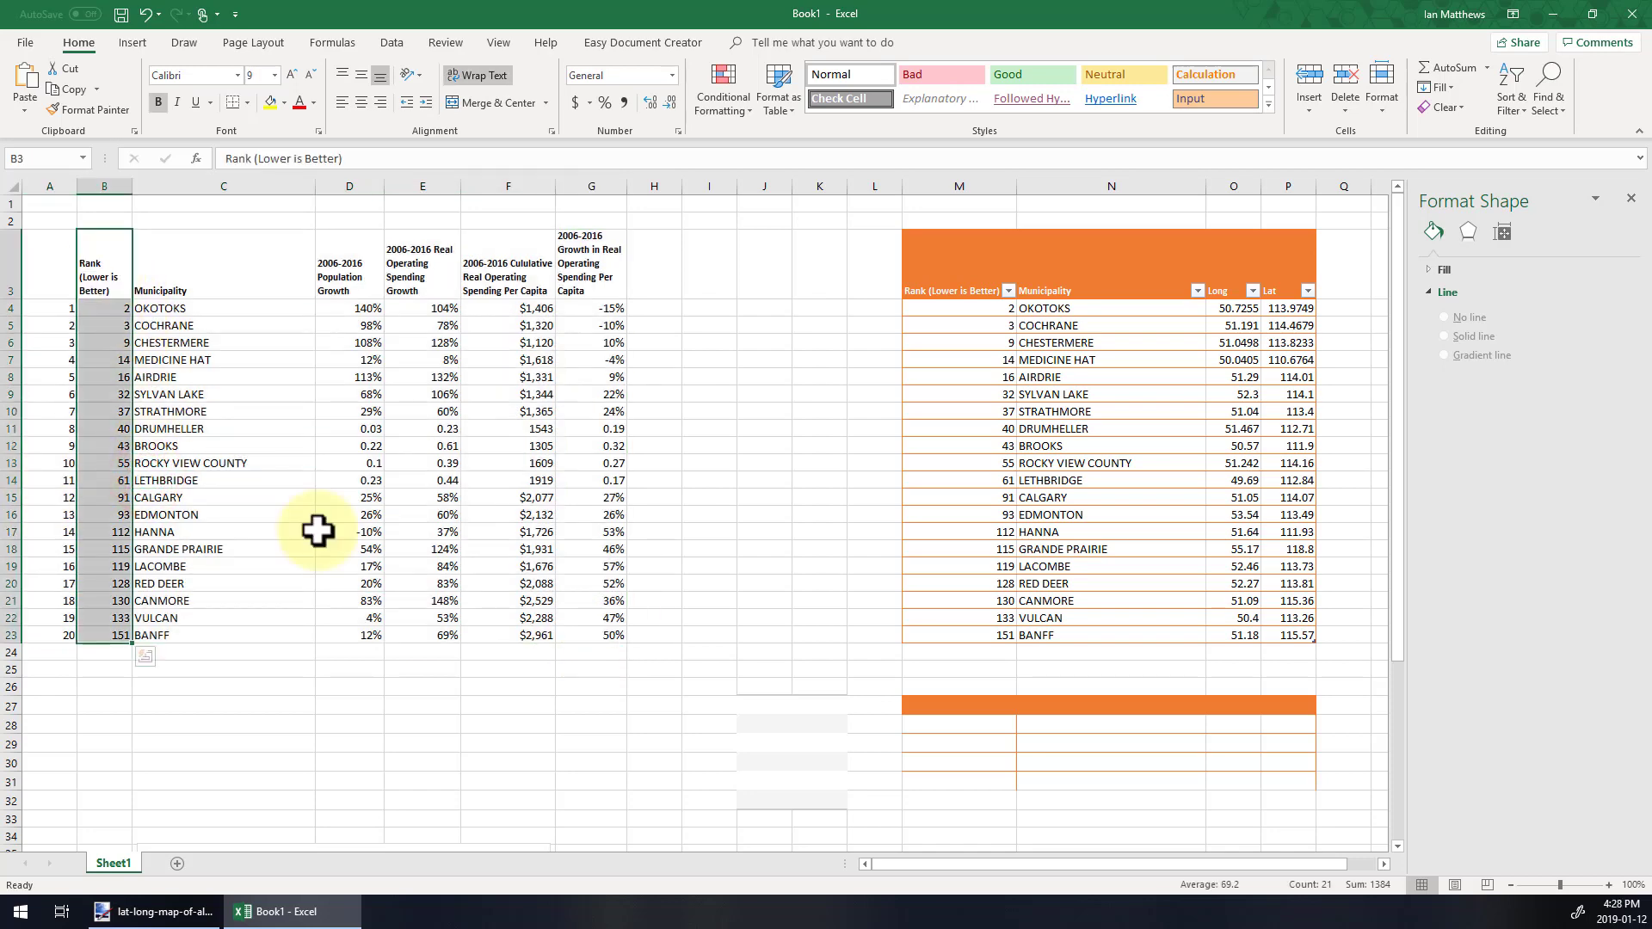
{"action": "left_click", "coordinate": [160, 307]}
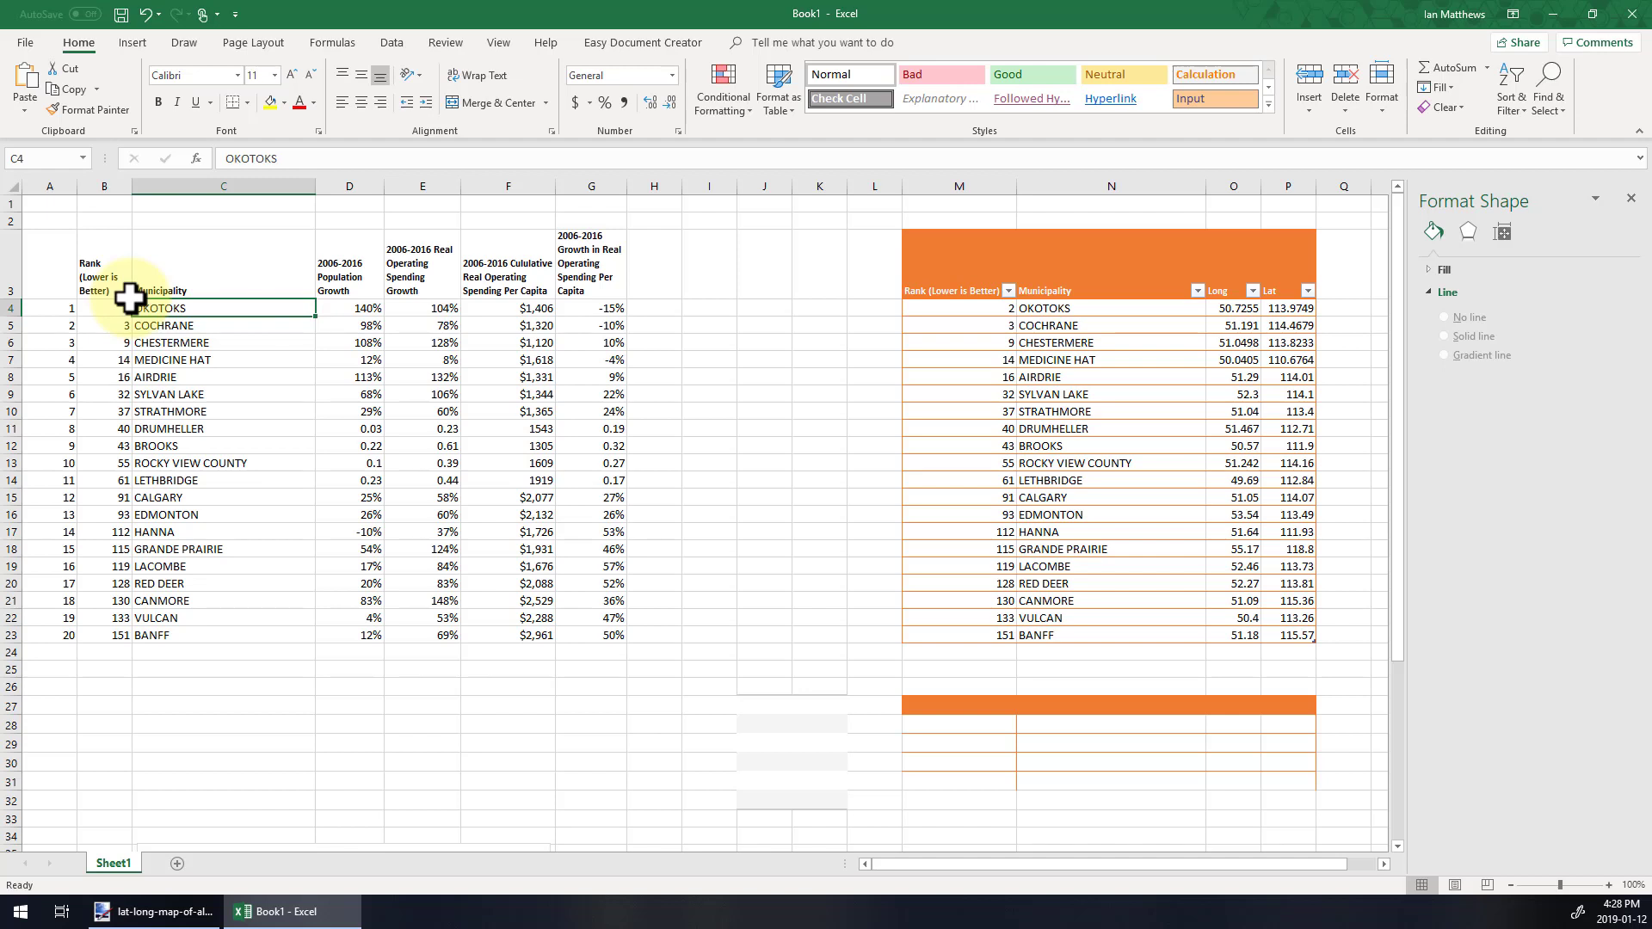
{"action": "left_click_drag", "start_coordinate": [97, 275], "coordinate": [233, 641]}
{"action": "left_click", "coordinate": [578, 289]}
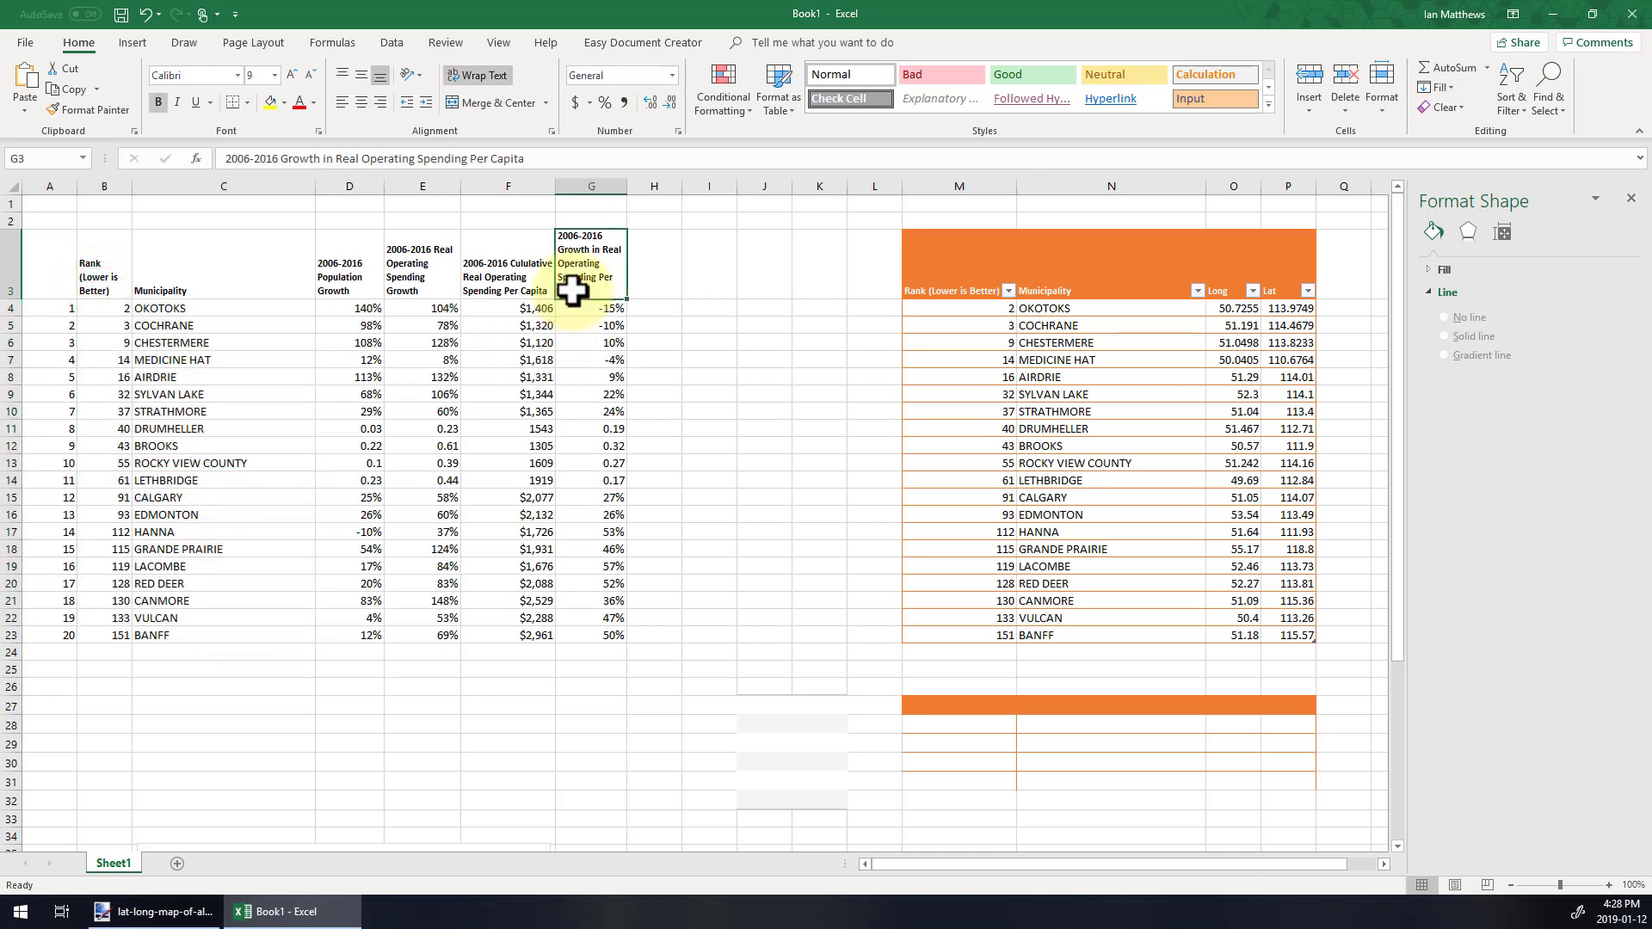
Step: Examine the orange table's Rank and Municipality columns and its Long and Lat values in O4:P23
{"action": "left_click_drag", "start_coordinate": [1030, 864], "coordinate": [1247, 856]}
{"action": "left_click_drag", "start_coordinate": [904, 277], "coordinate": [1118, 634]}
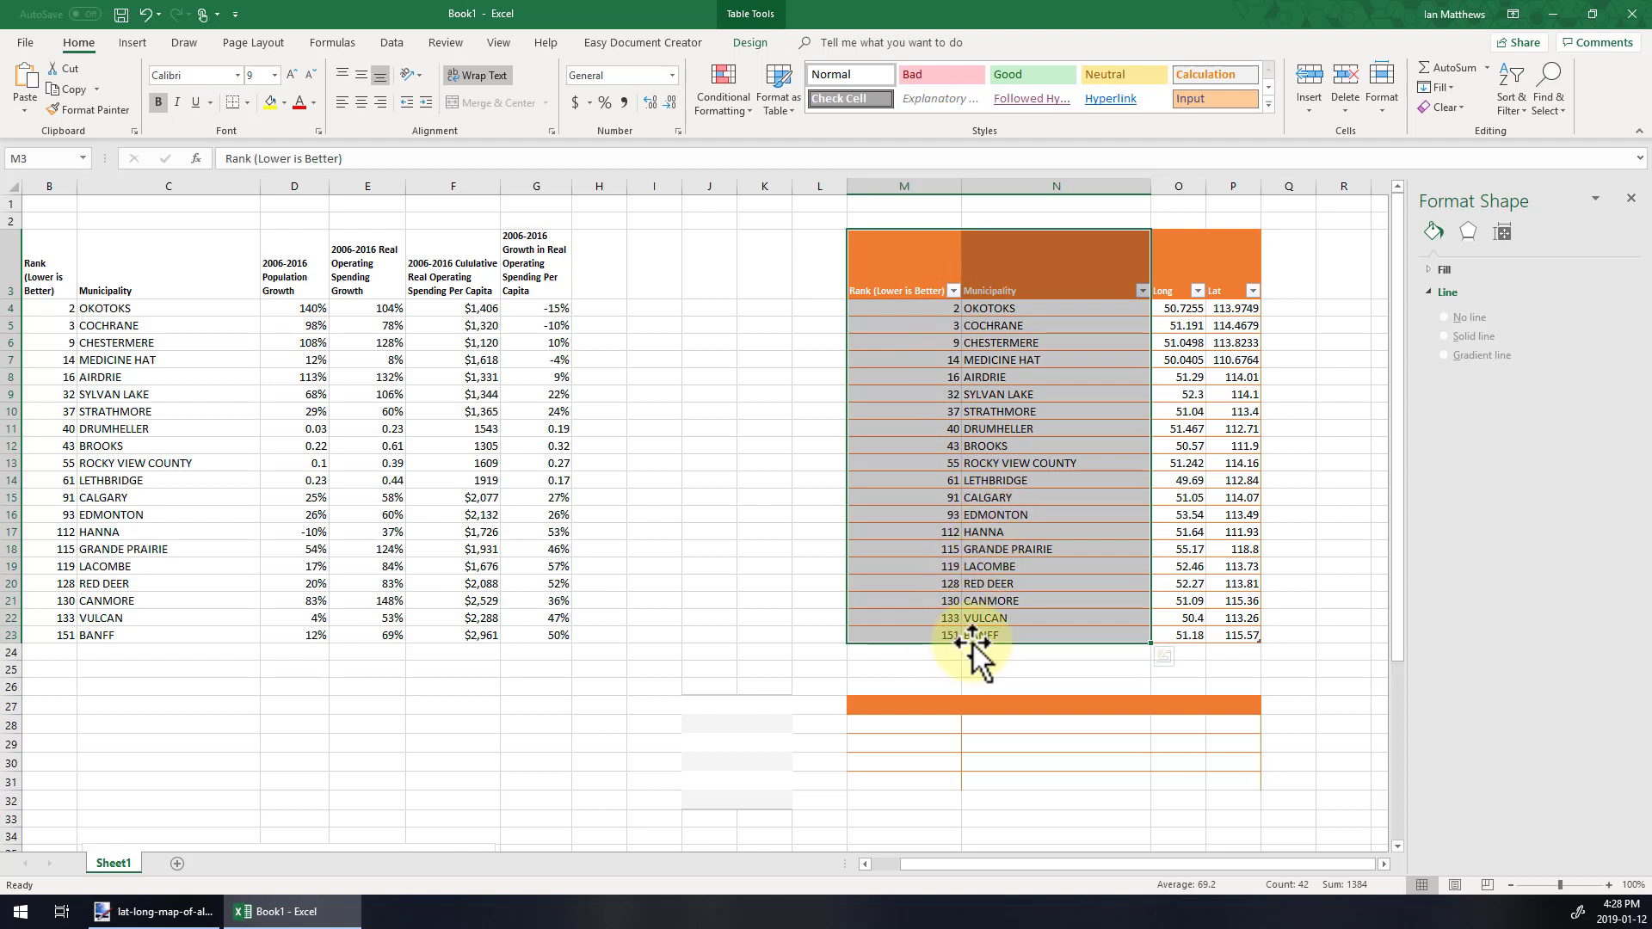
{"action": "left_click_drag", "start_coordinate": [1028, 306], "coordinate": [1092, 642]}
{"action": "left_click", "coordinate": [1084, 644]}
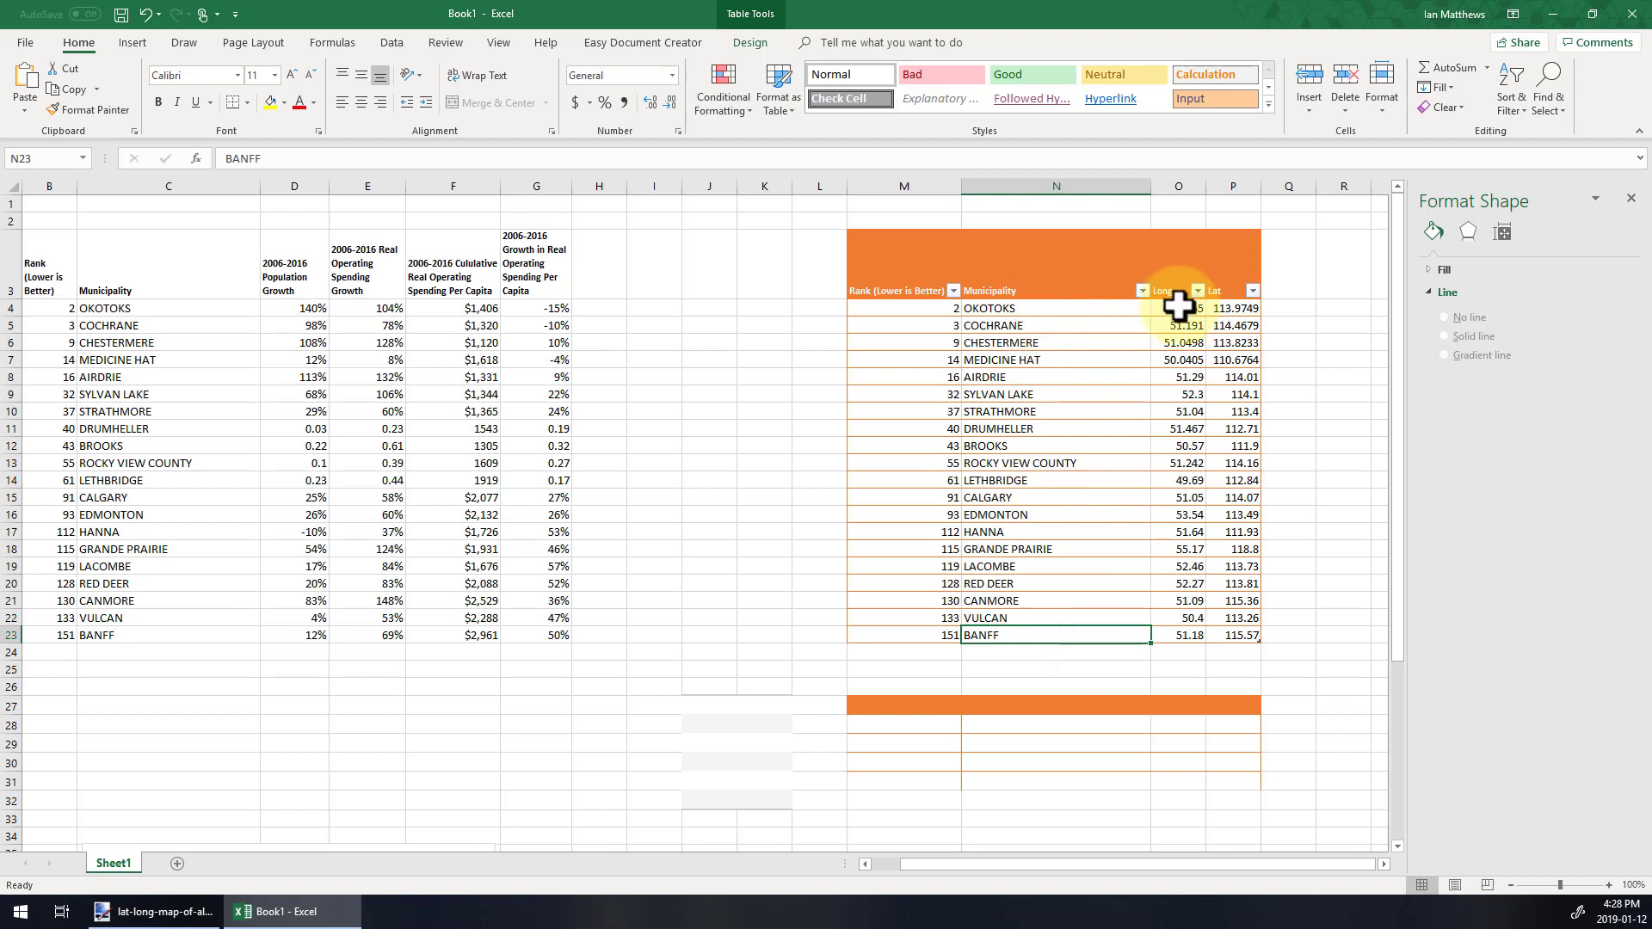
{"action": "left_click_drag", "start_coordinate": [1178, 306], "coordinate": [1220, 636]}
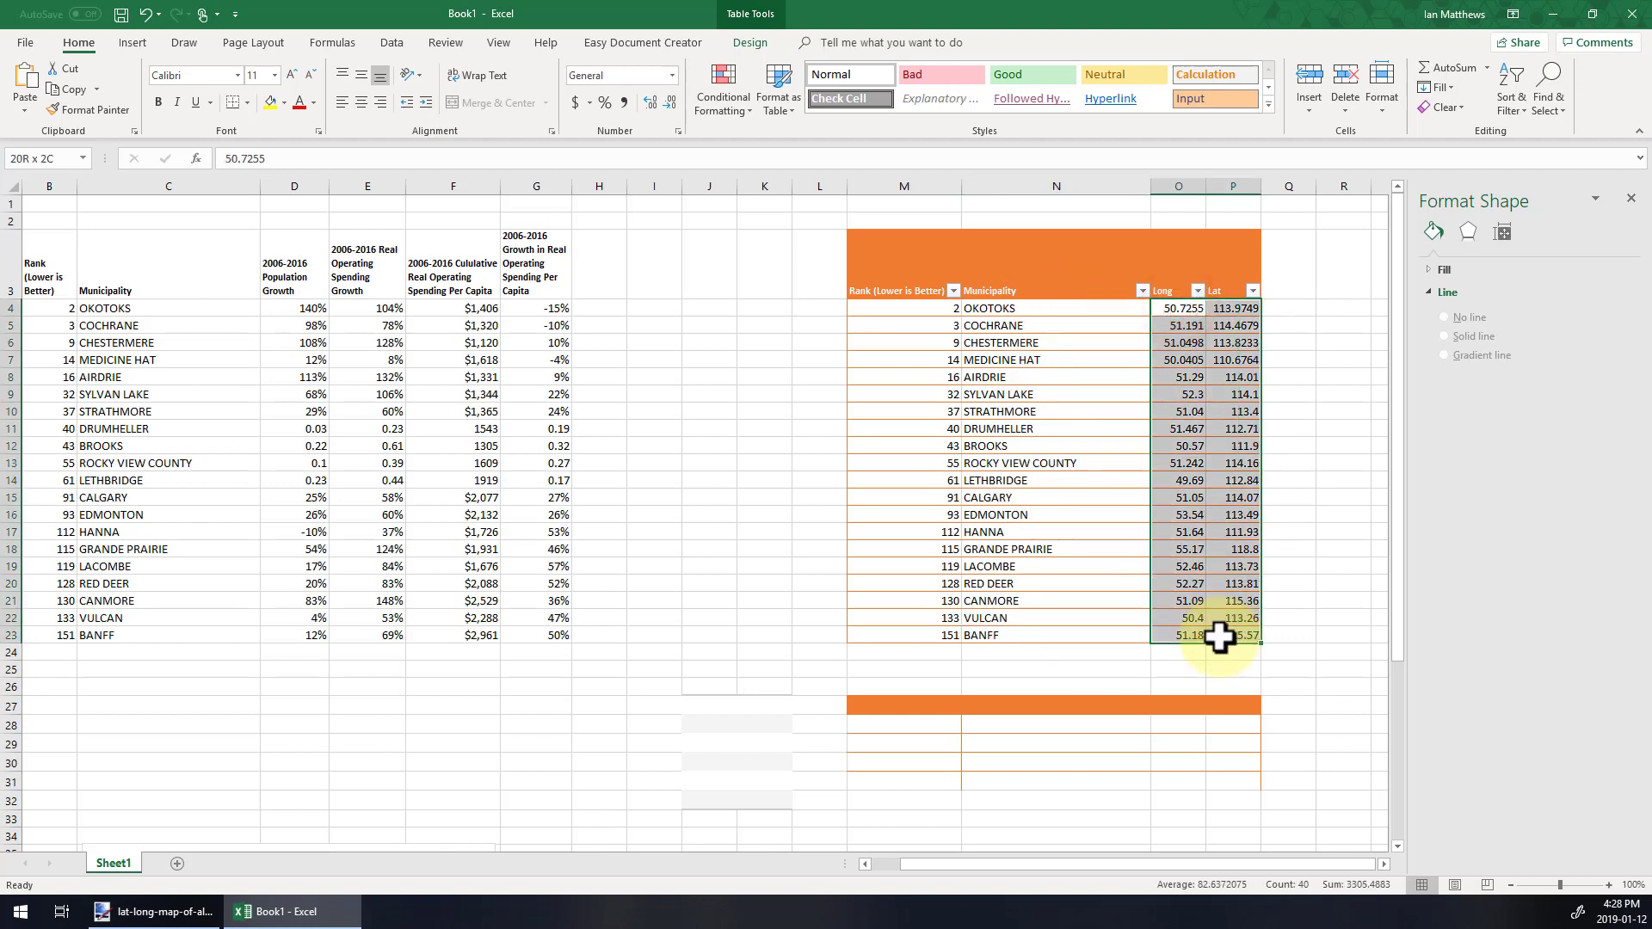
{"action": "left_click", "coordinate": [1047, 311]}
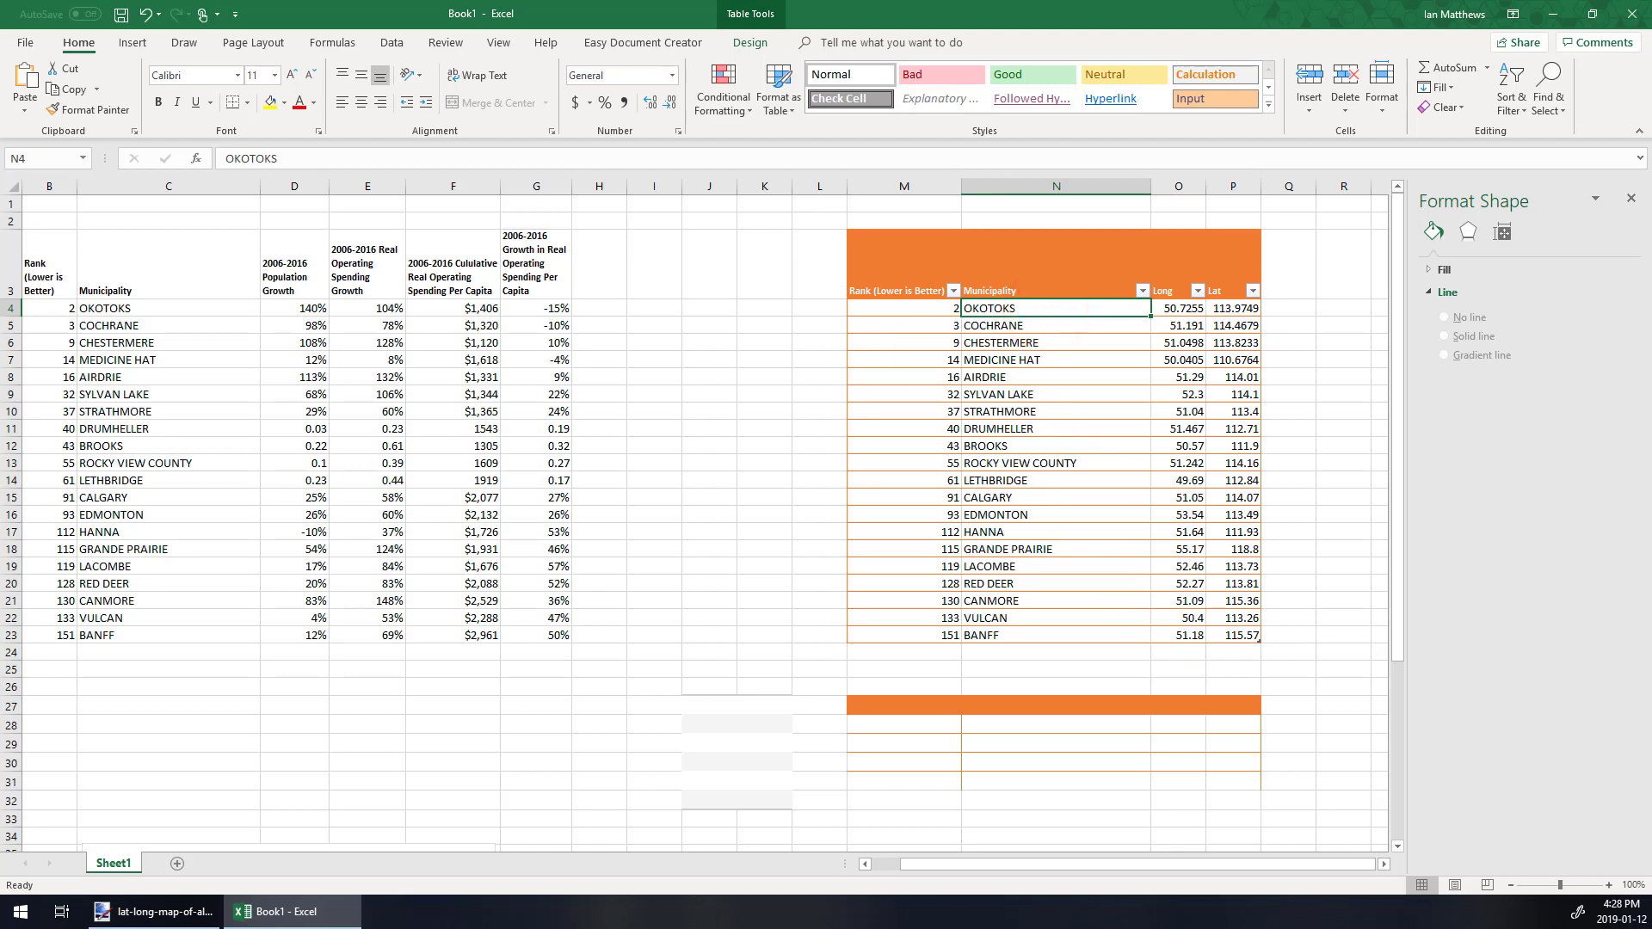
Step: Switch to the Chrome browser and search Google for "Calgary alberta lat long"
{"action": "left_click_drag", "start_coordinate": [0, 183], "coordinate": [1279, 65]}
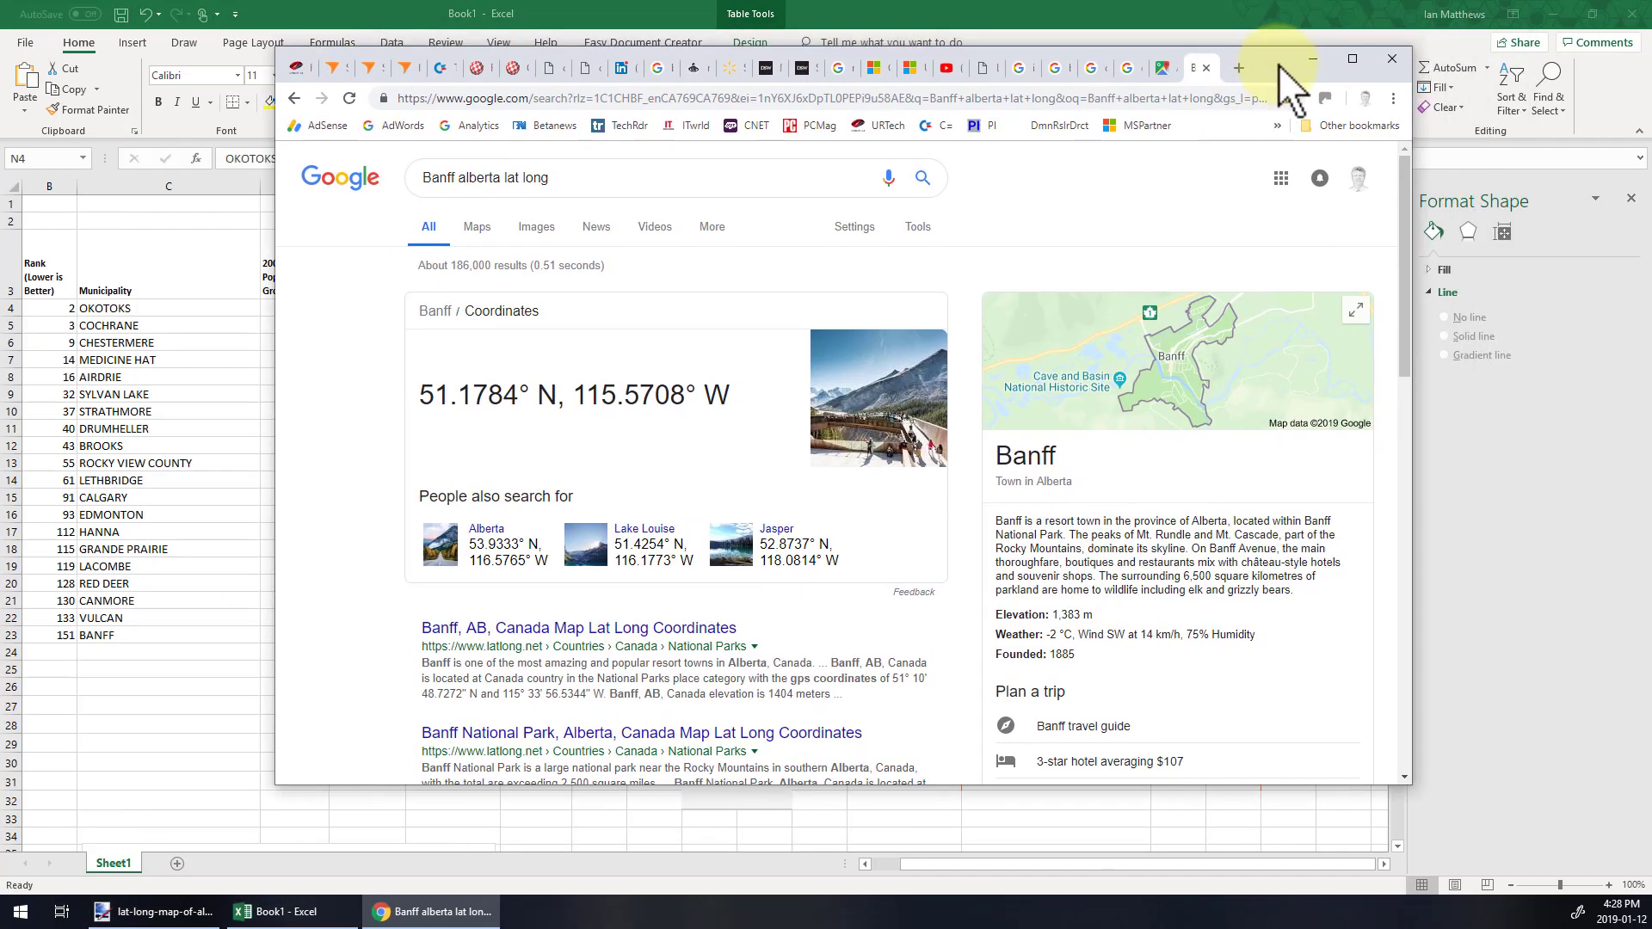
{"action": "left_click", "coordinate": [1345, 60]}
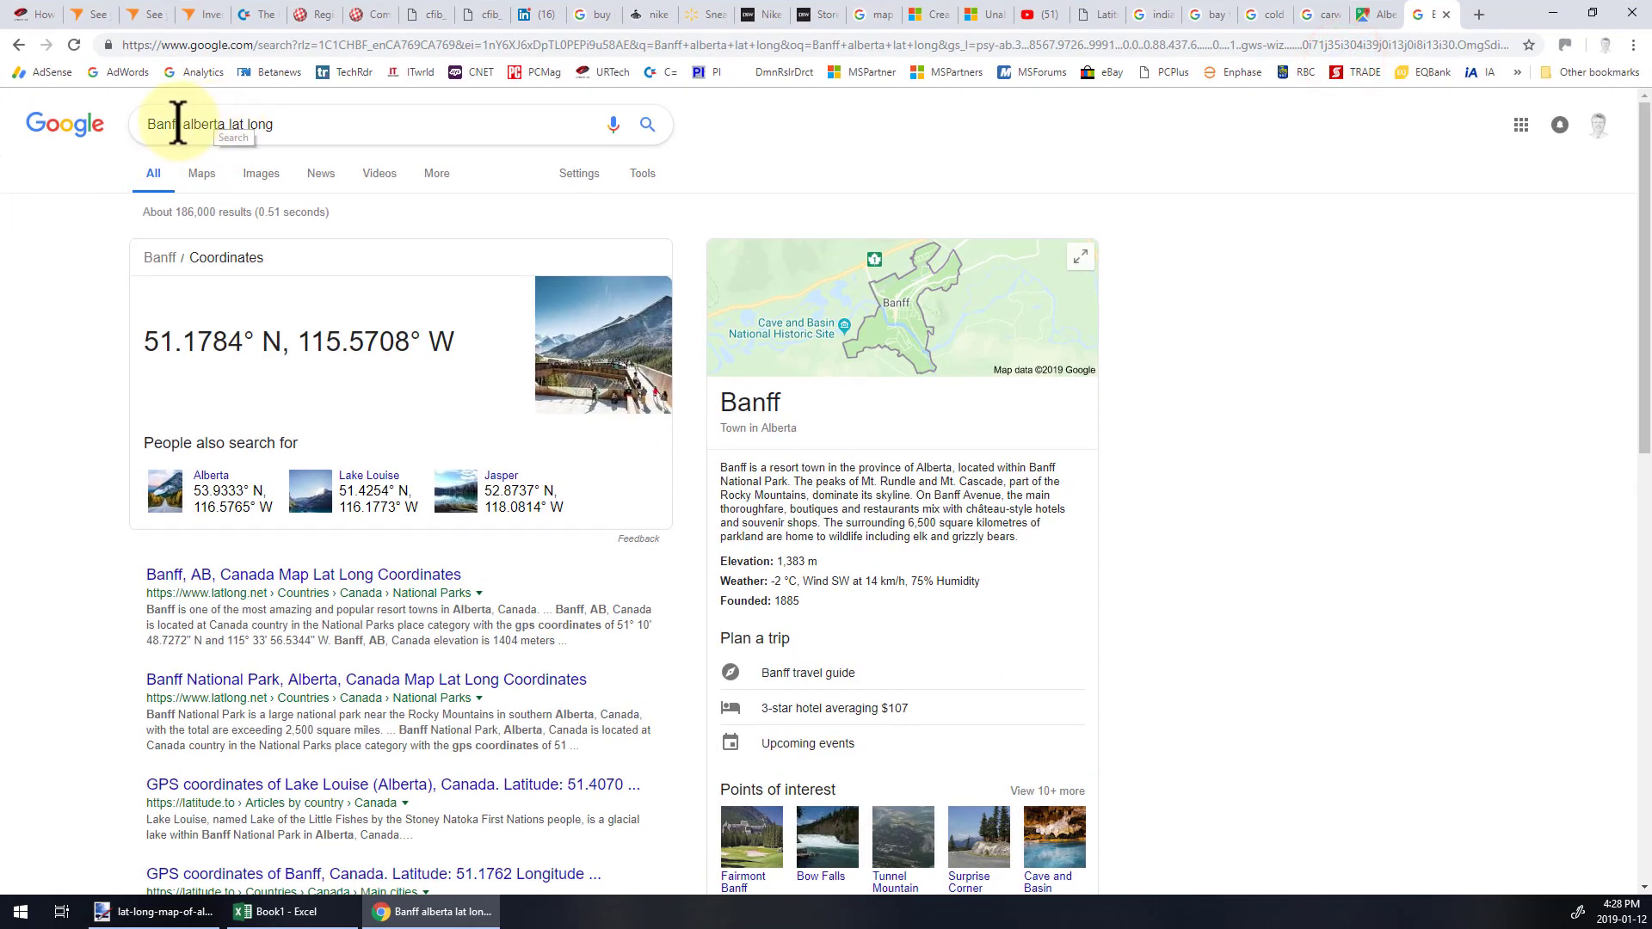
{"action": "double_click", "coordinate": [178, 125]}
{"action": "type", "text": "Calgary"}
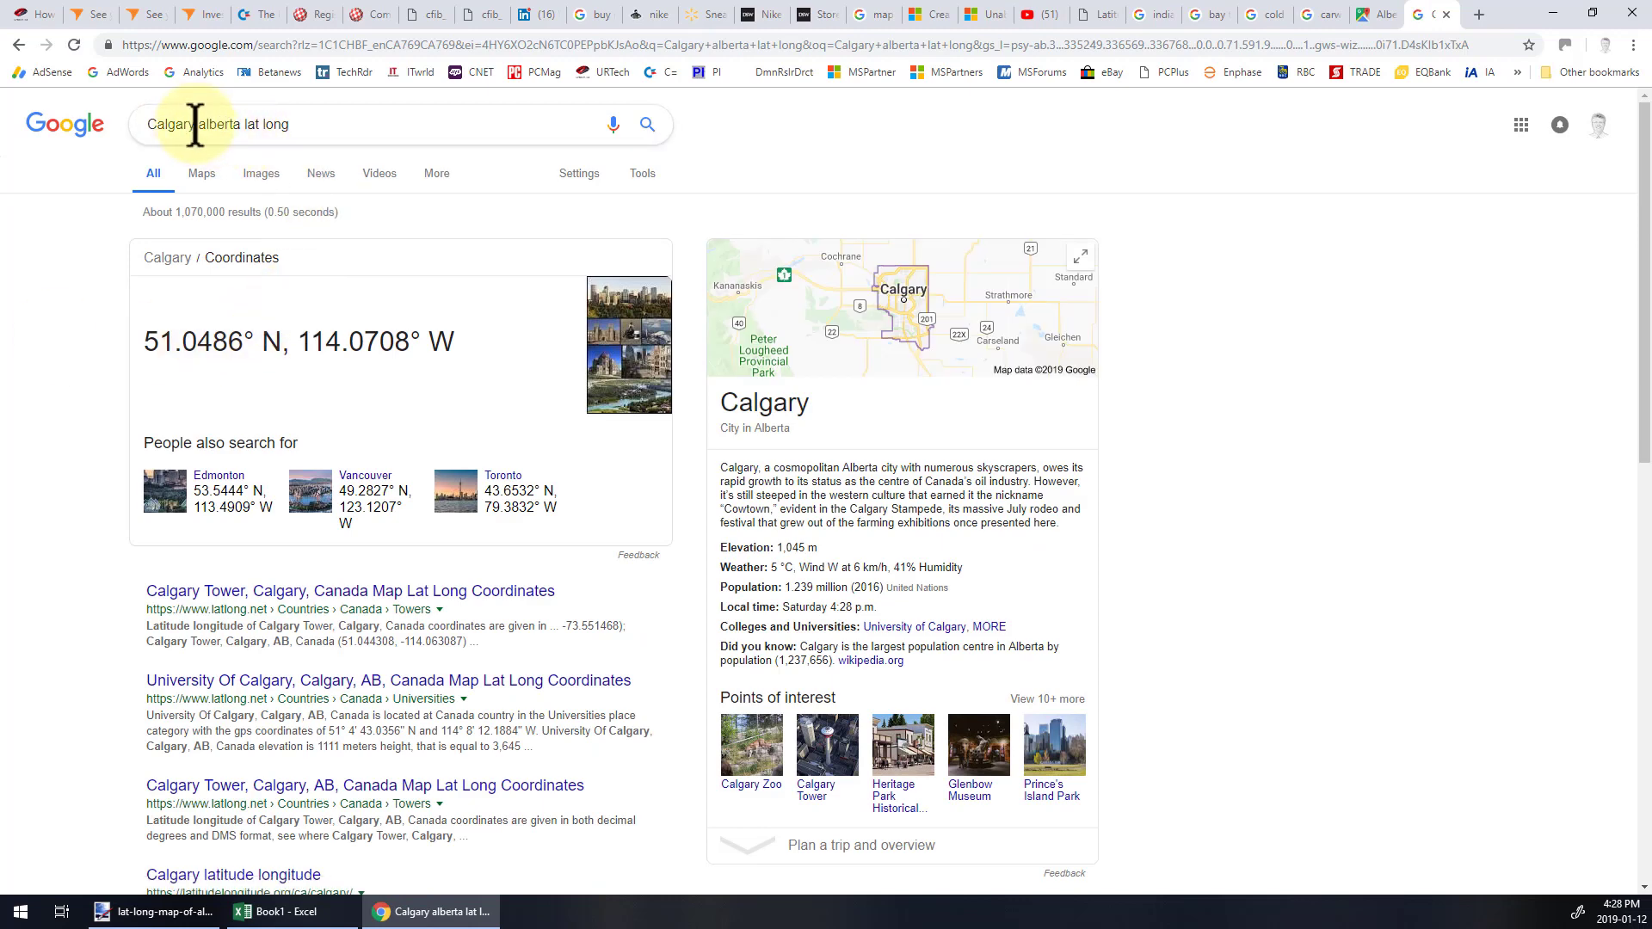
Step: Search Google for "Chestermere alberta lat long"
{"action": "double_click", "coordinate": [188, 125]}
{"action": "type", "text": "Chestermer"}
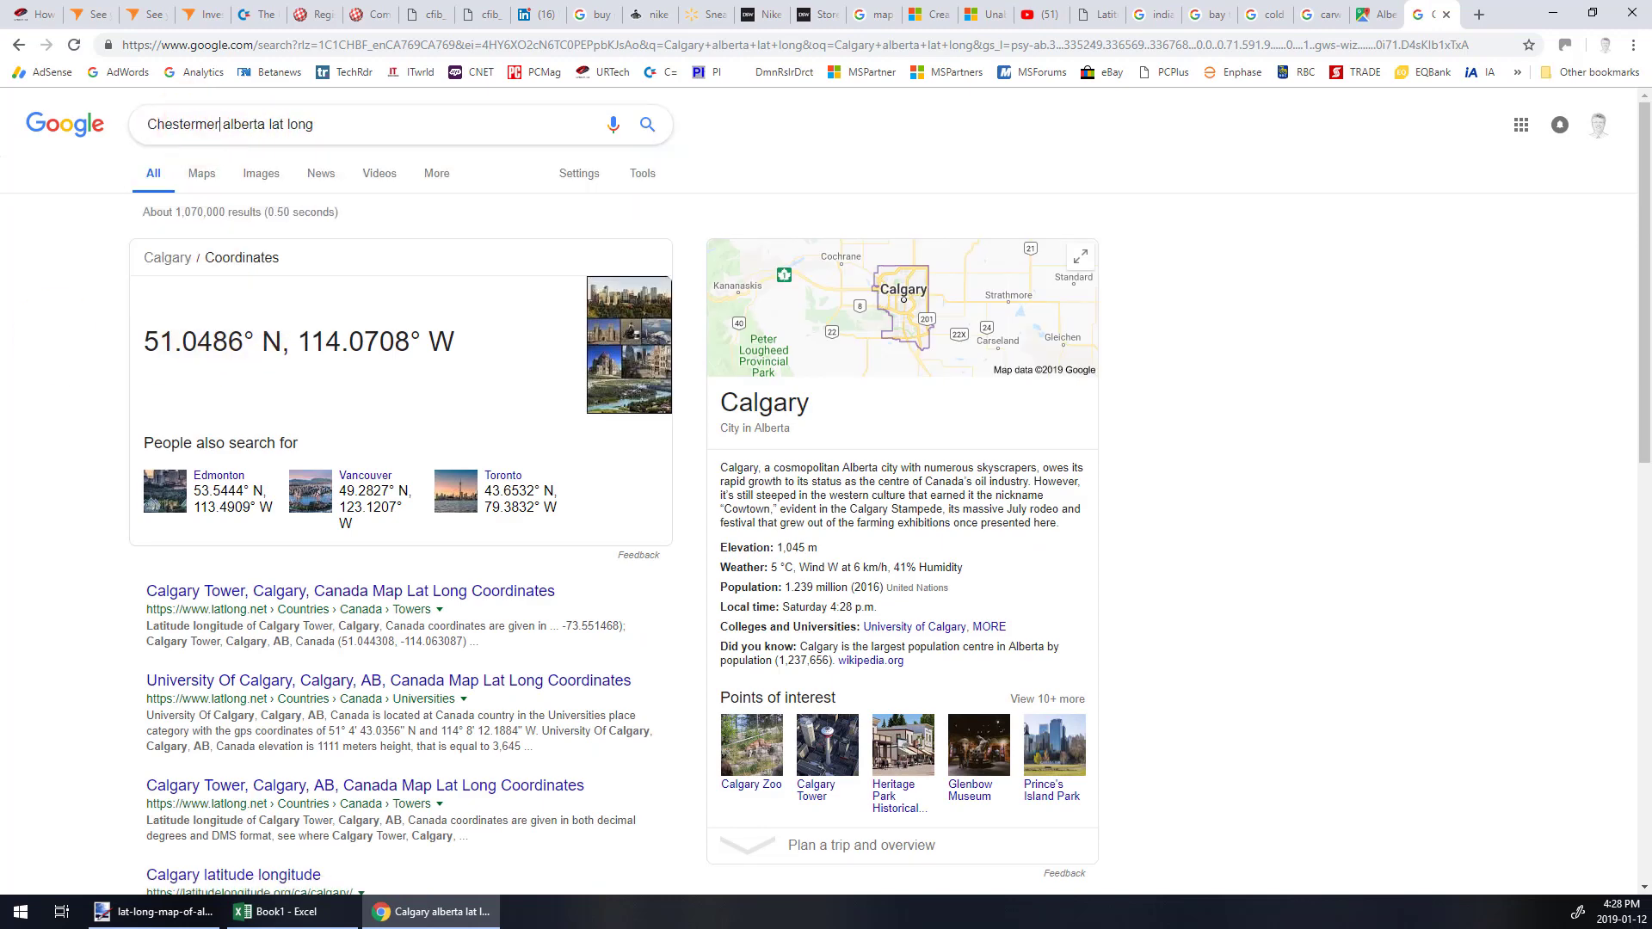
{"action": "type", "text": "e"}
{"action": "key", "text": "Return"}
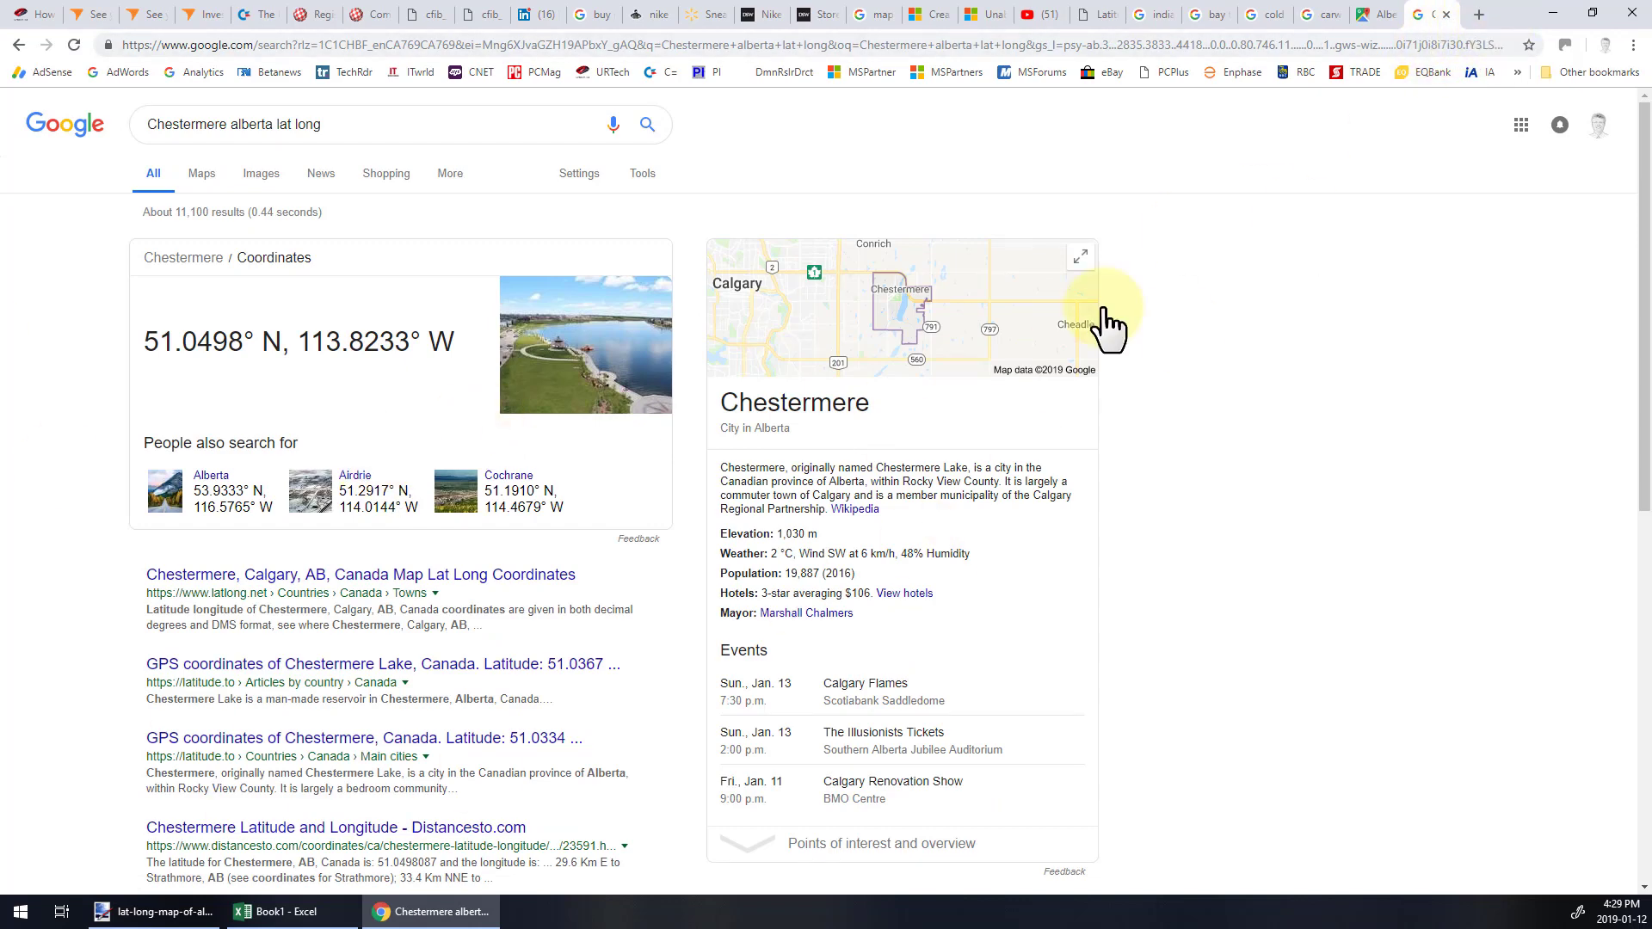
Step: Return to the Excel workbook and highlight the Long and Lat coordinates in O4:P23
{"action": "double_click", "coordinate": [1505, 21]}
{"action": "left_click_drag", "start_coordinate": [1354, 84], "coordinate": [0, 224]}
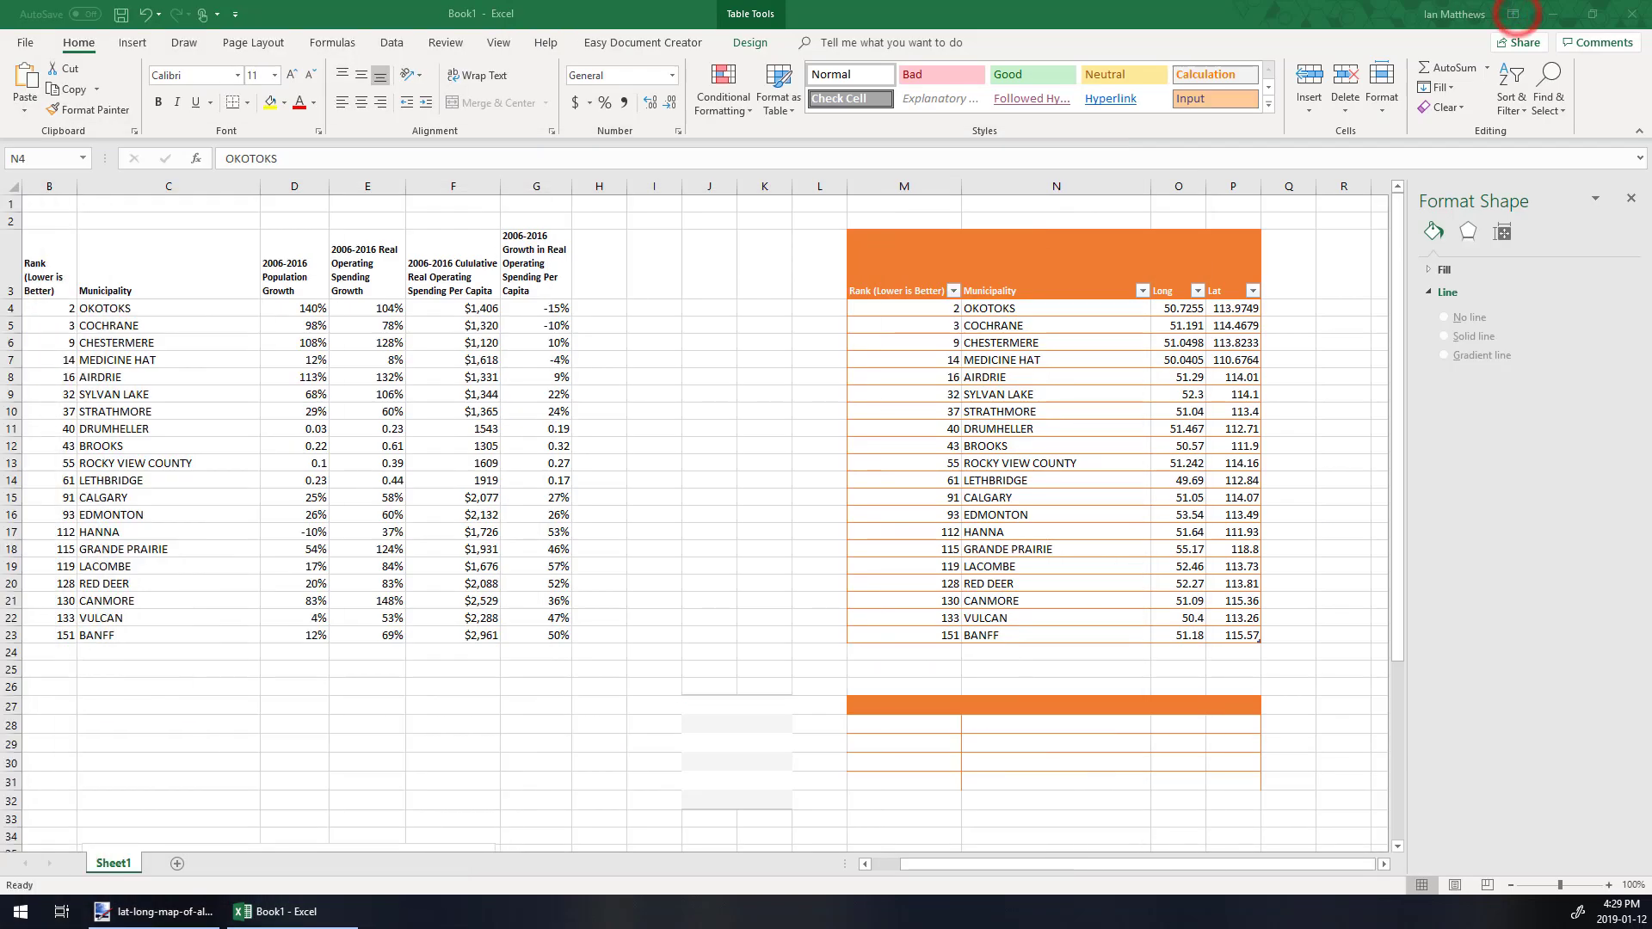
{"action": "left_click_drag", "start_coordinate": [1176, 308], "coordinate": [1242, 635]}
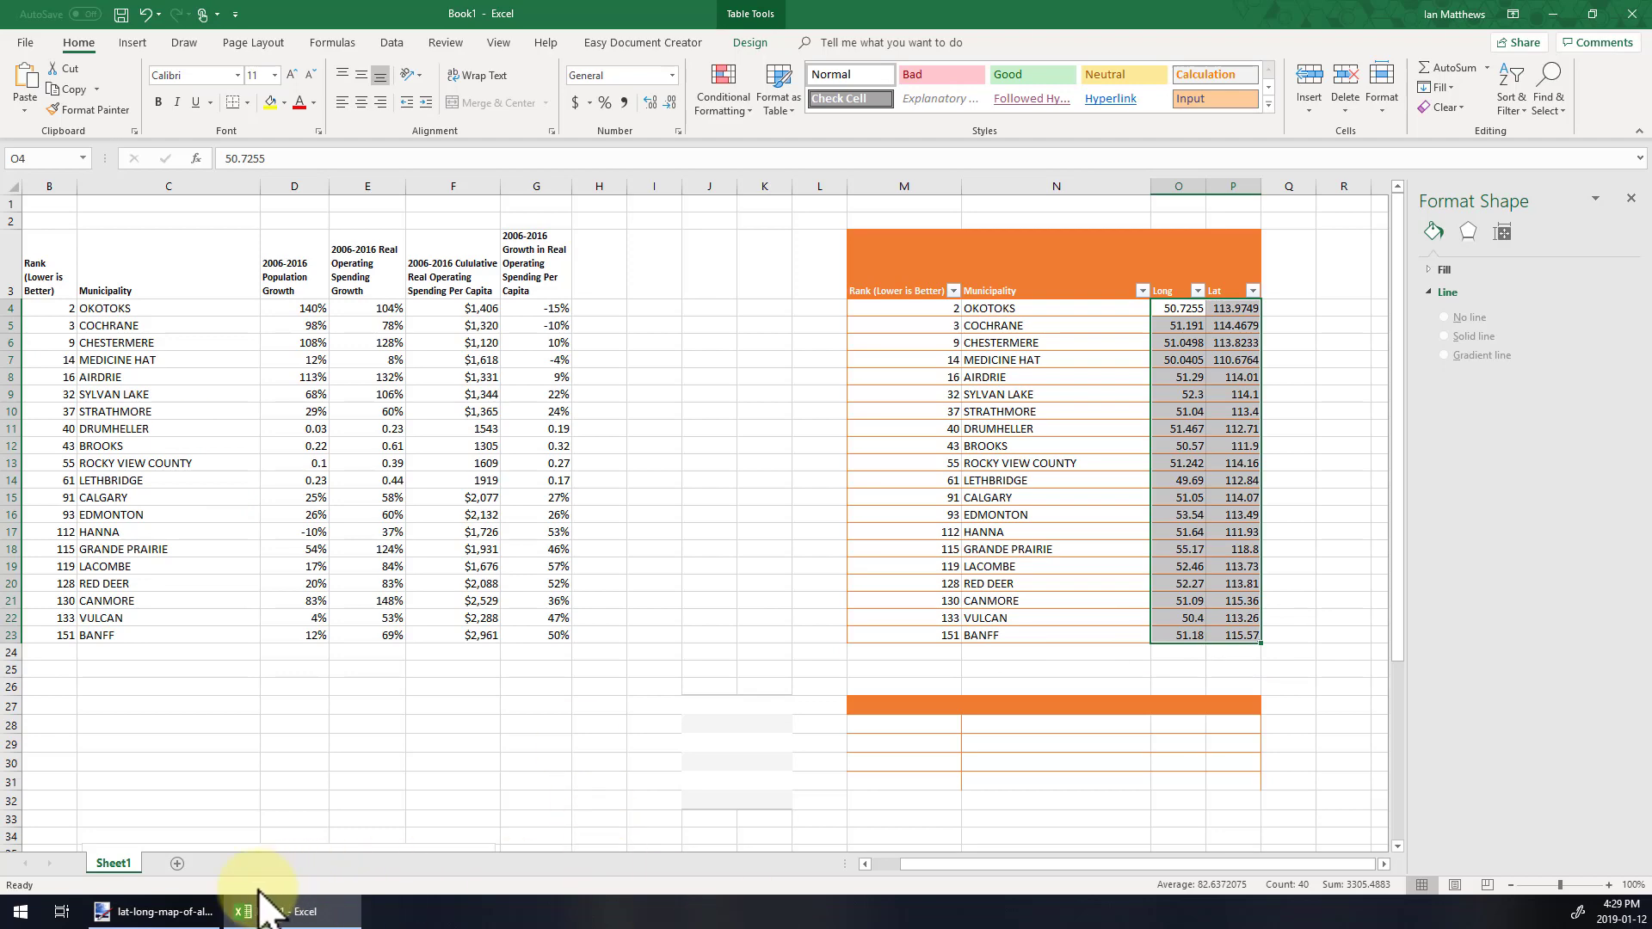
Step: Bring up the Alberta boundaries image in paint.net and the maximized Google Maps page for Alberta in Chrome
{"action": "left_click", "coordinate": [164, 912]}
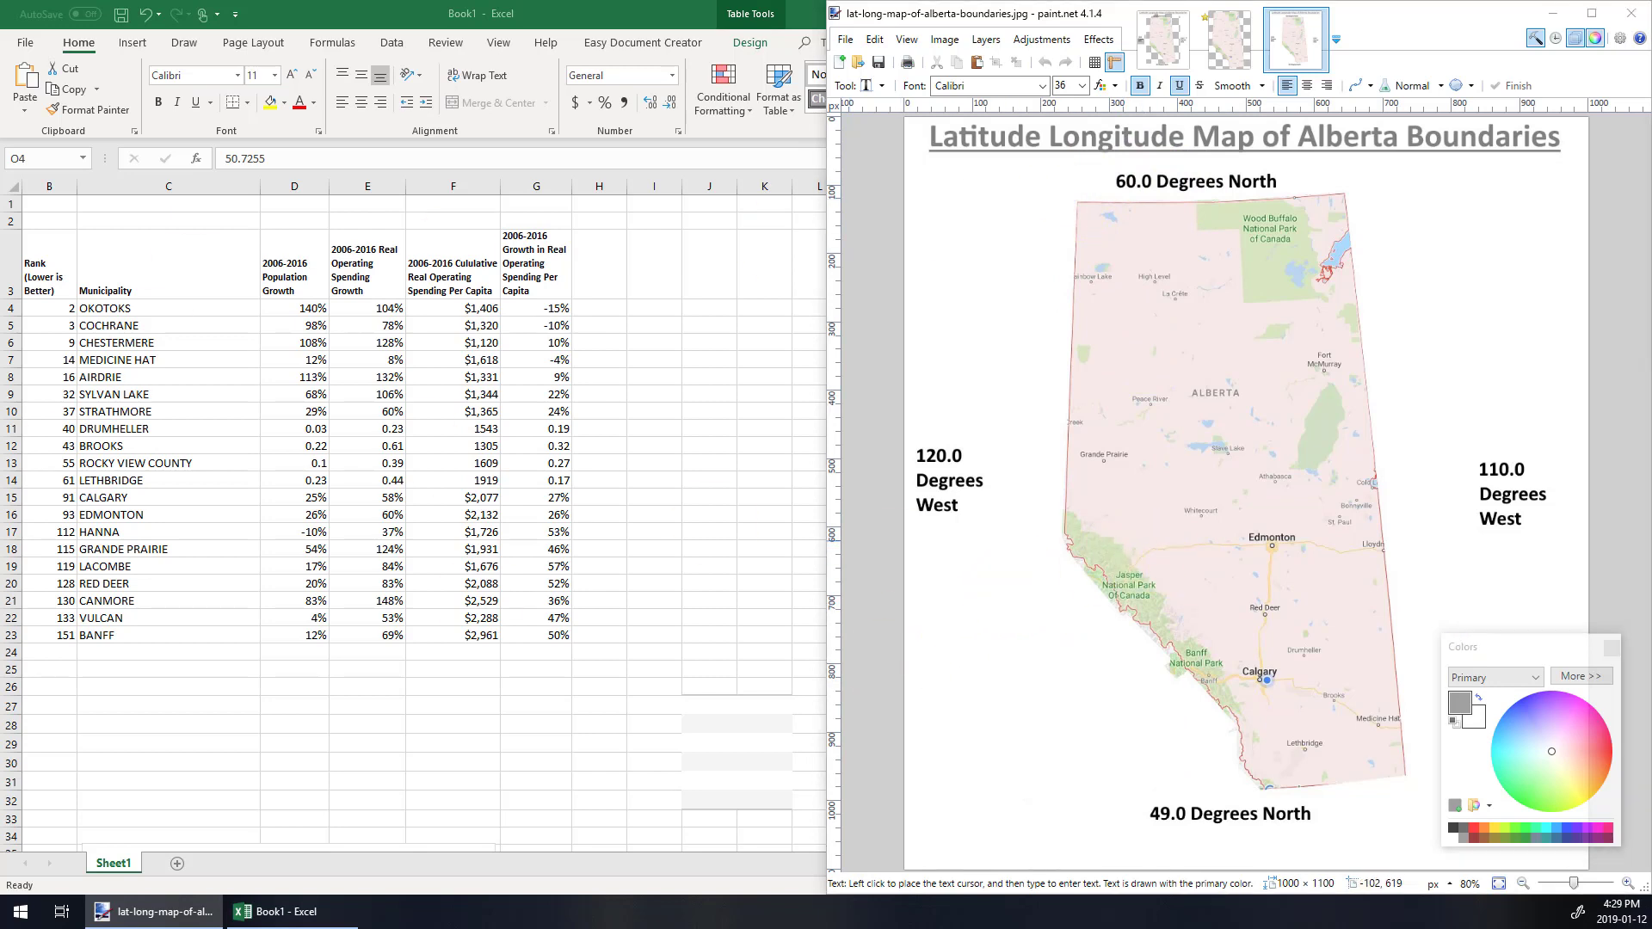
{"action": "left_click_drag", "start_coordinate": [0, 164], "coordinate": [1310, 113]}
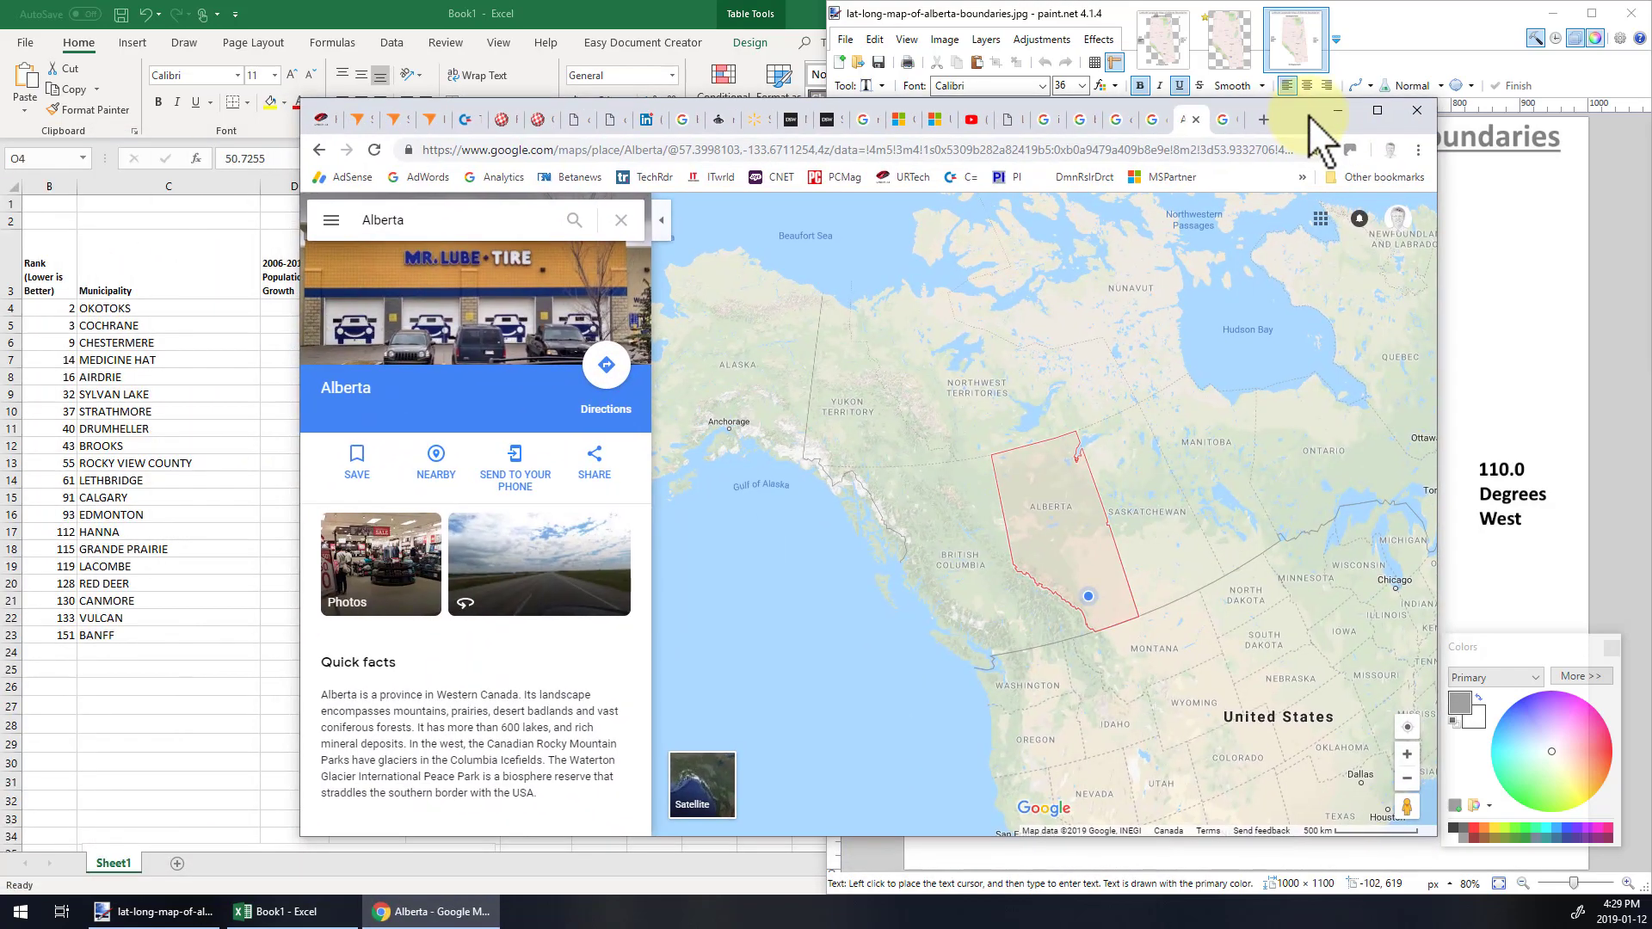
{"action": "left_click", "coordinate": [1376, 111]}
Step: Look up the coordinates of a point on Alberta's northern border in Google Maps
{"action": "scroll", "coordinate": [996, 516], "scroll_direction": "up", "scroll_amount": 4}
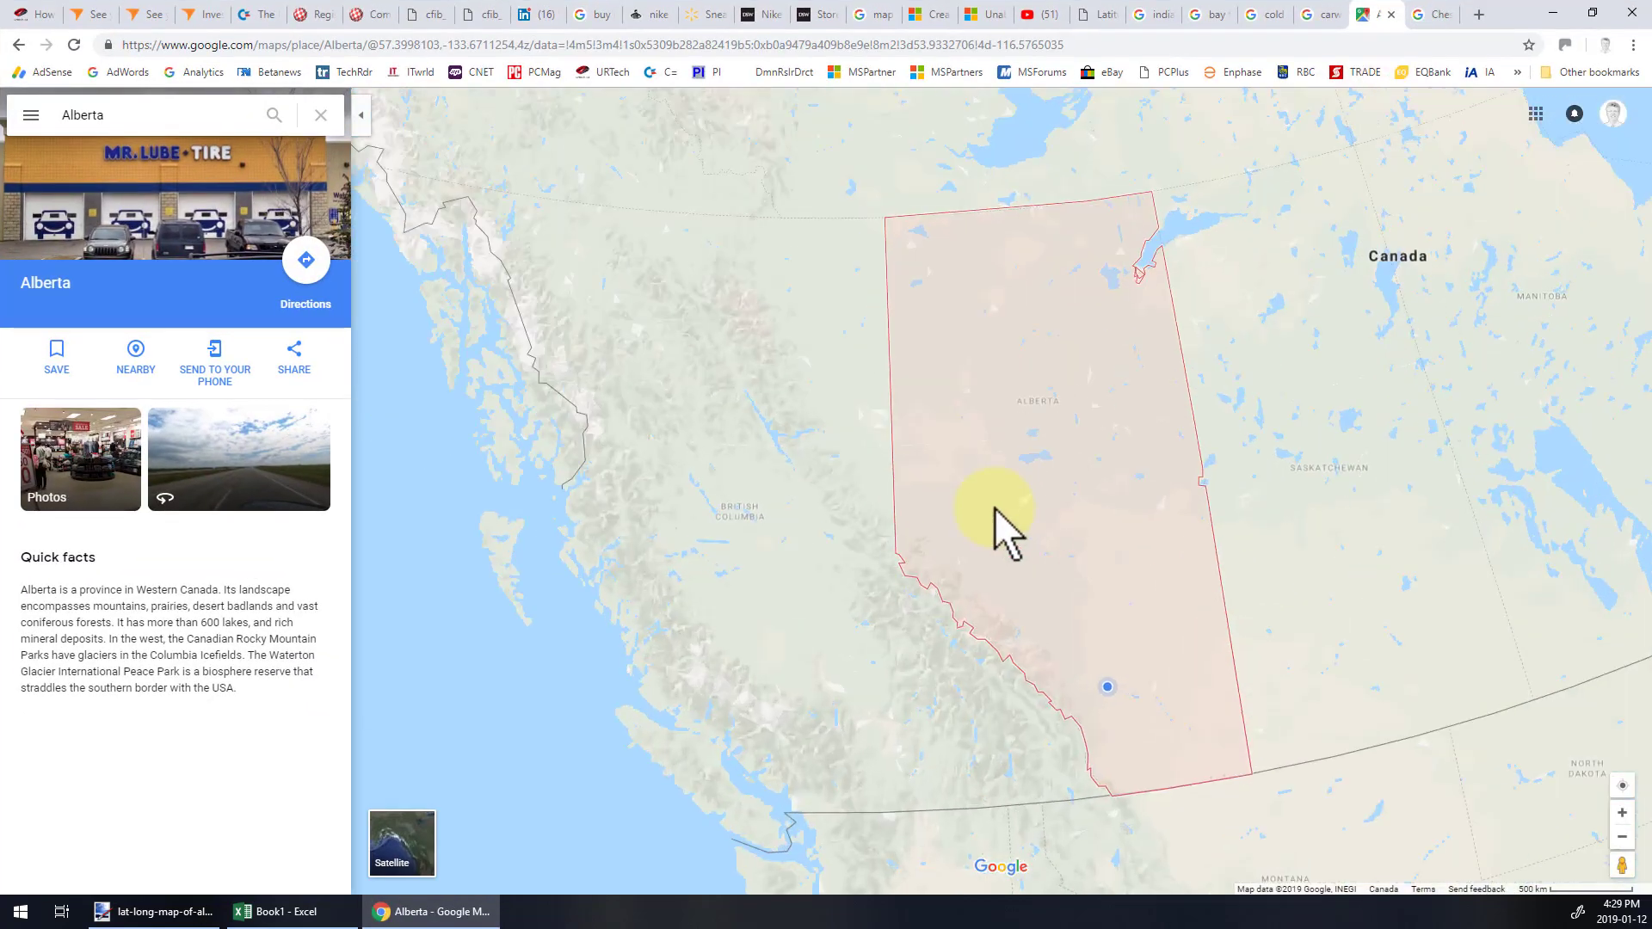
{"action": "left_click_drag", "start_coordinate": [1062, 287], "coordinate": [1044, 539]}
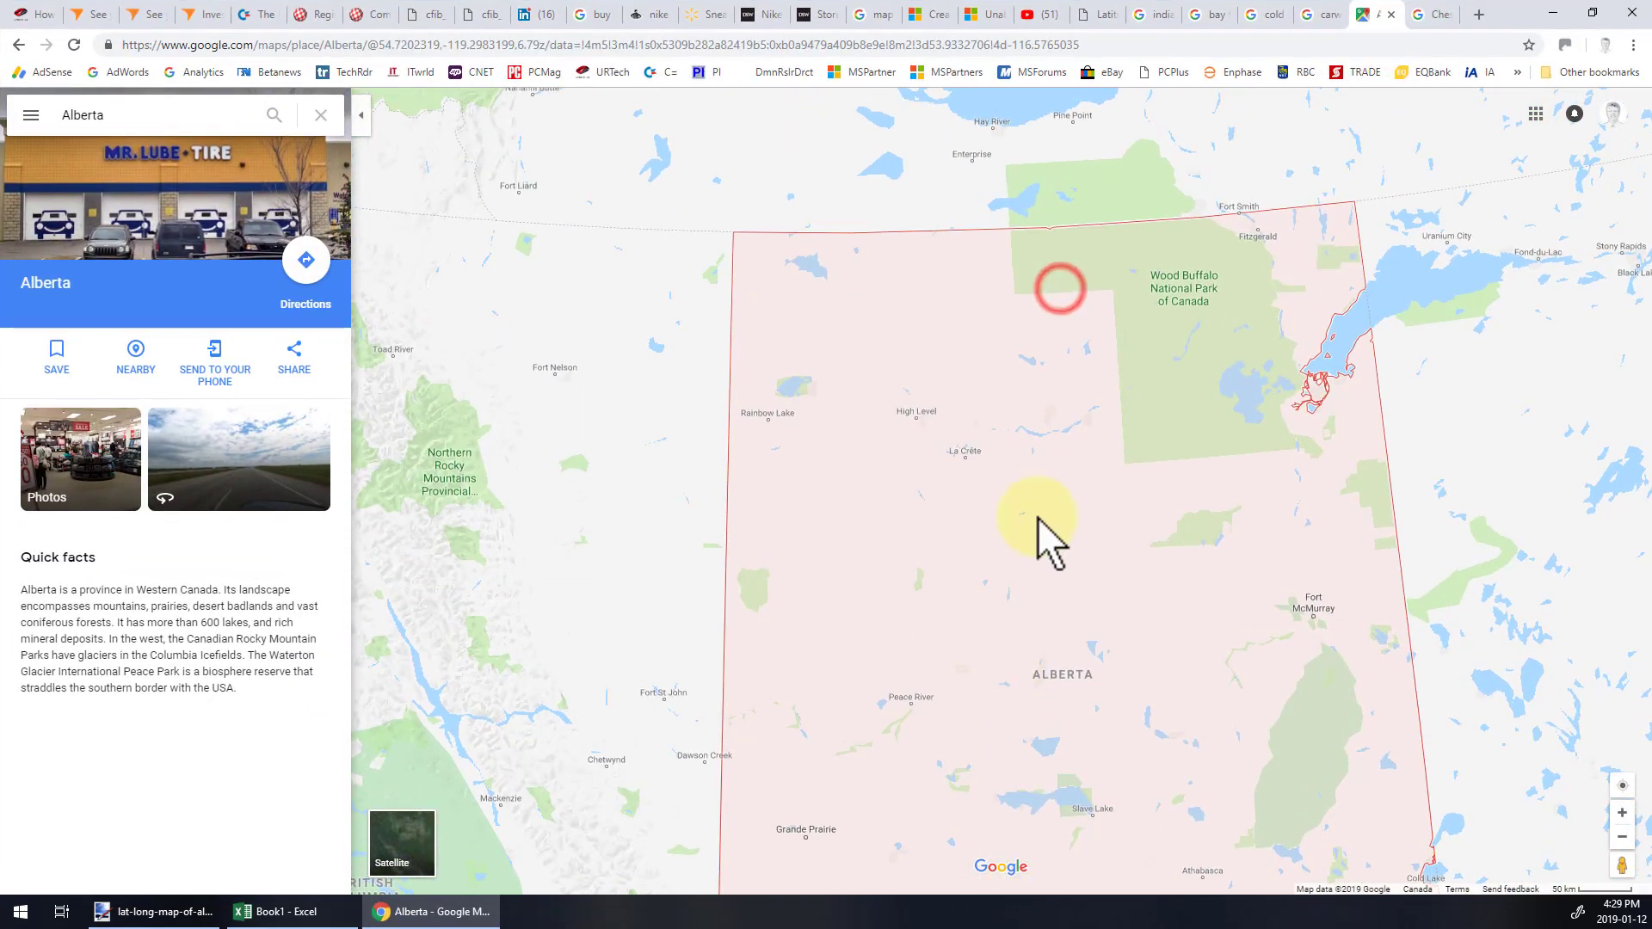
{"action": "left_click_drag", "start_coordinate": [1054, 474], "coordinate": [1012, 633]}
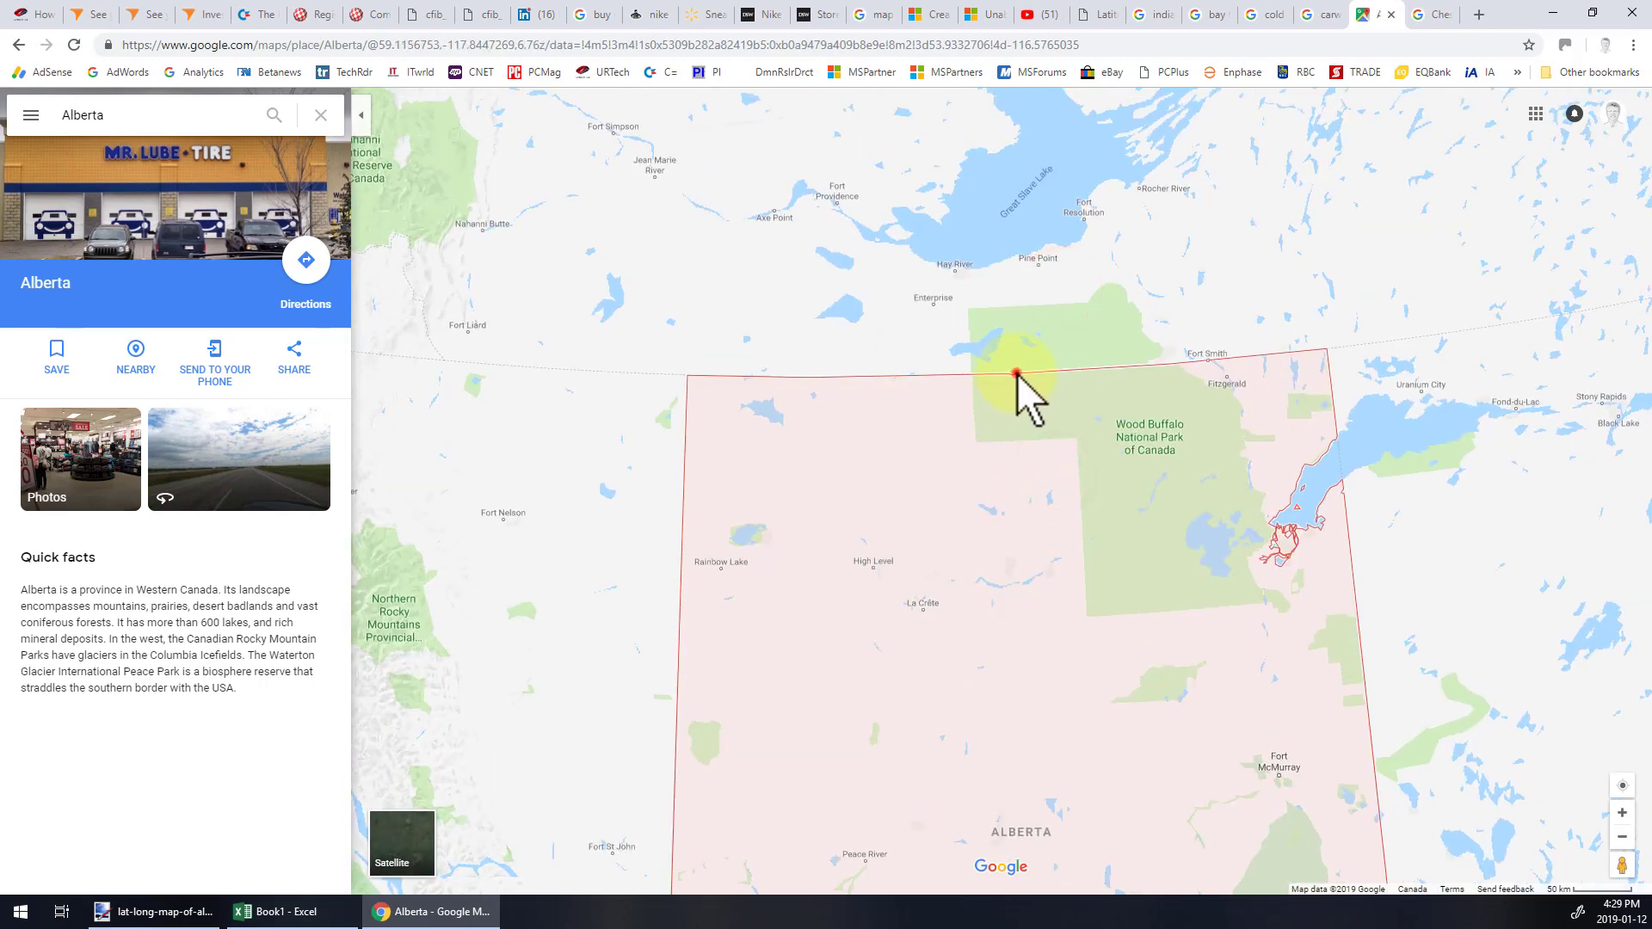
{"action": "double_click", "coordinate": [1016, 373]}
{"action": "left_click", "coordinate": [1026, 375]}
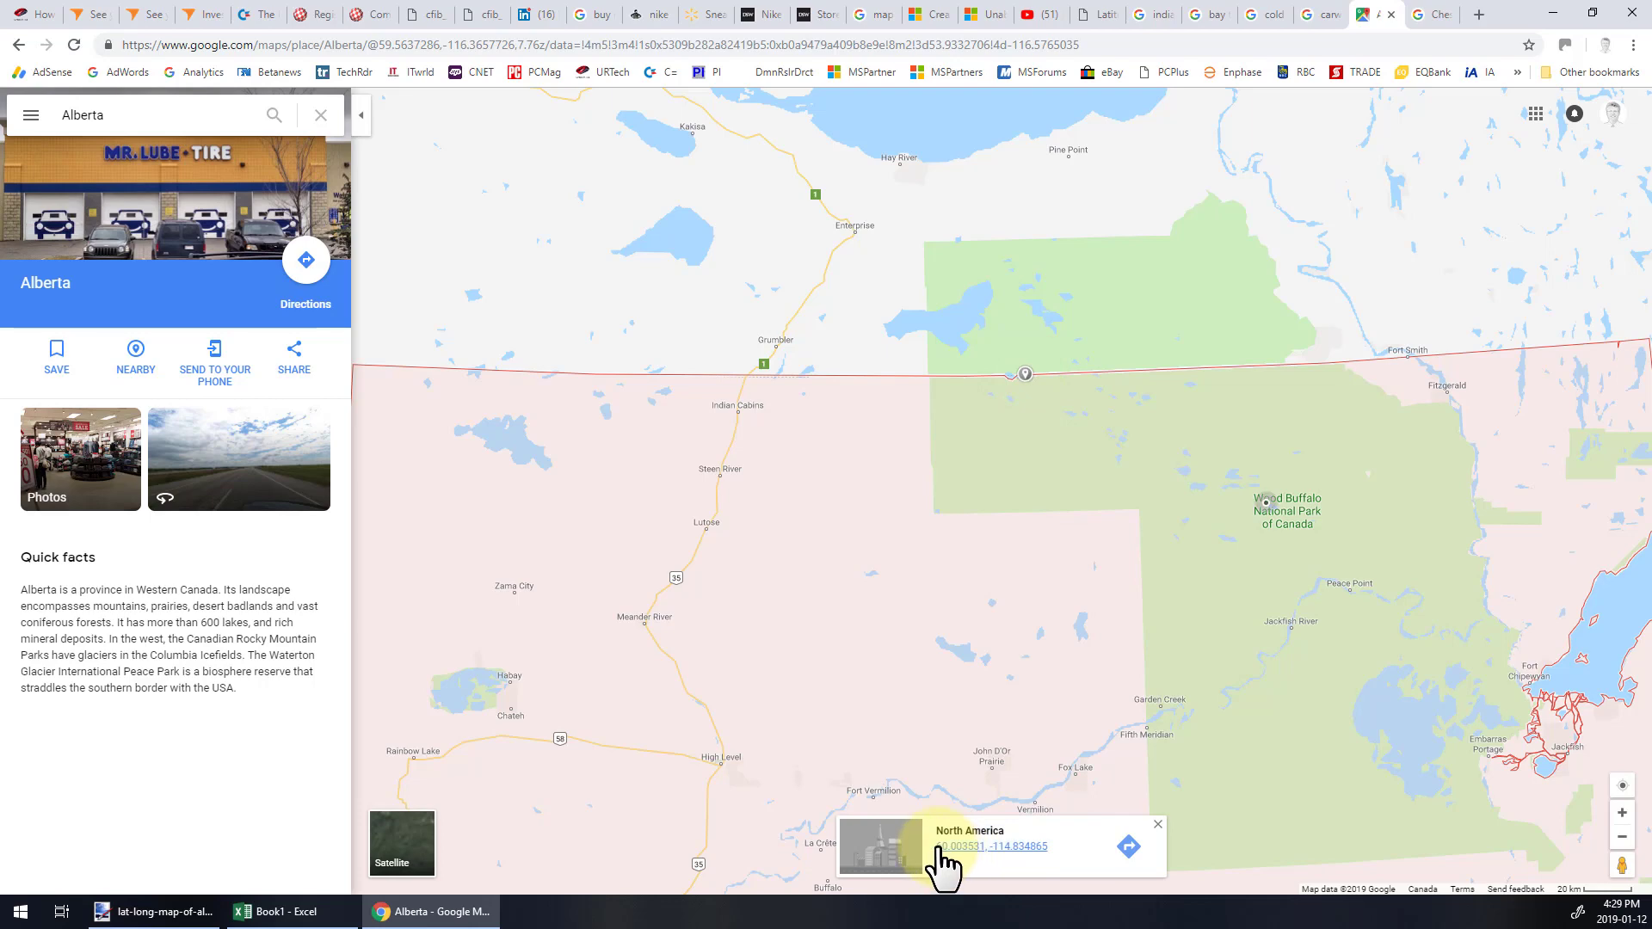
Step: Look up the coordinates of points on Alberta's western and eastern borders in Google Maps
{"action": "left_click_drag", "start_coordinate": [614, 656], "coordinate": [1083, 385]}
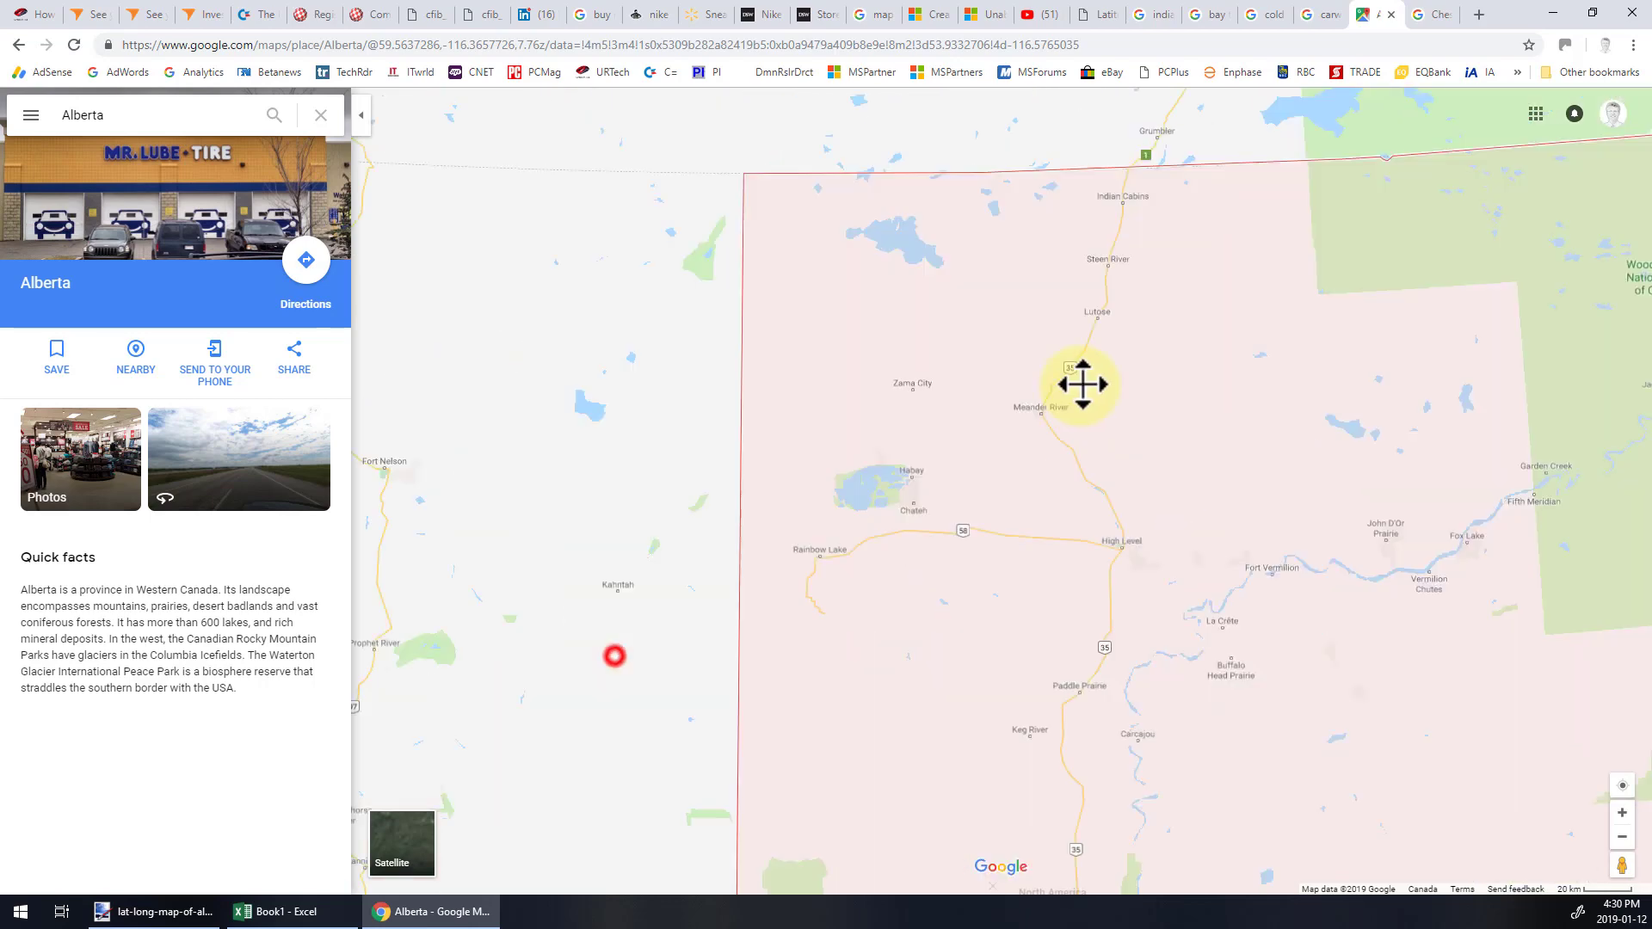
{"action": "left_click", "coordinate": [849, 695]}
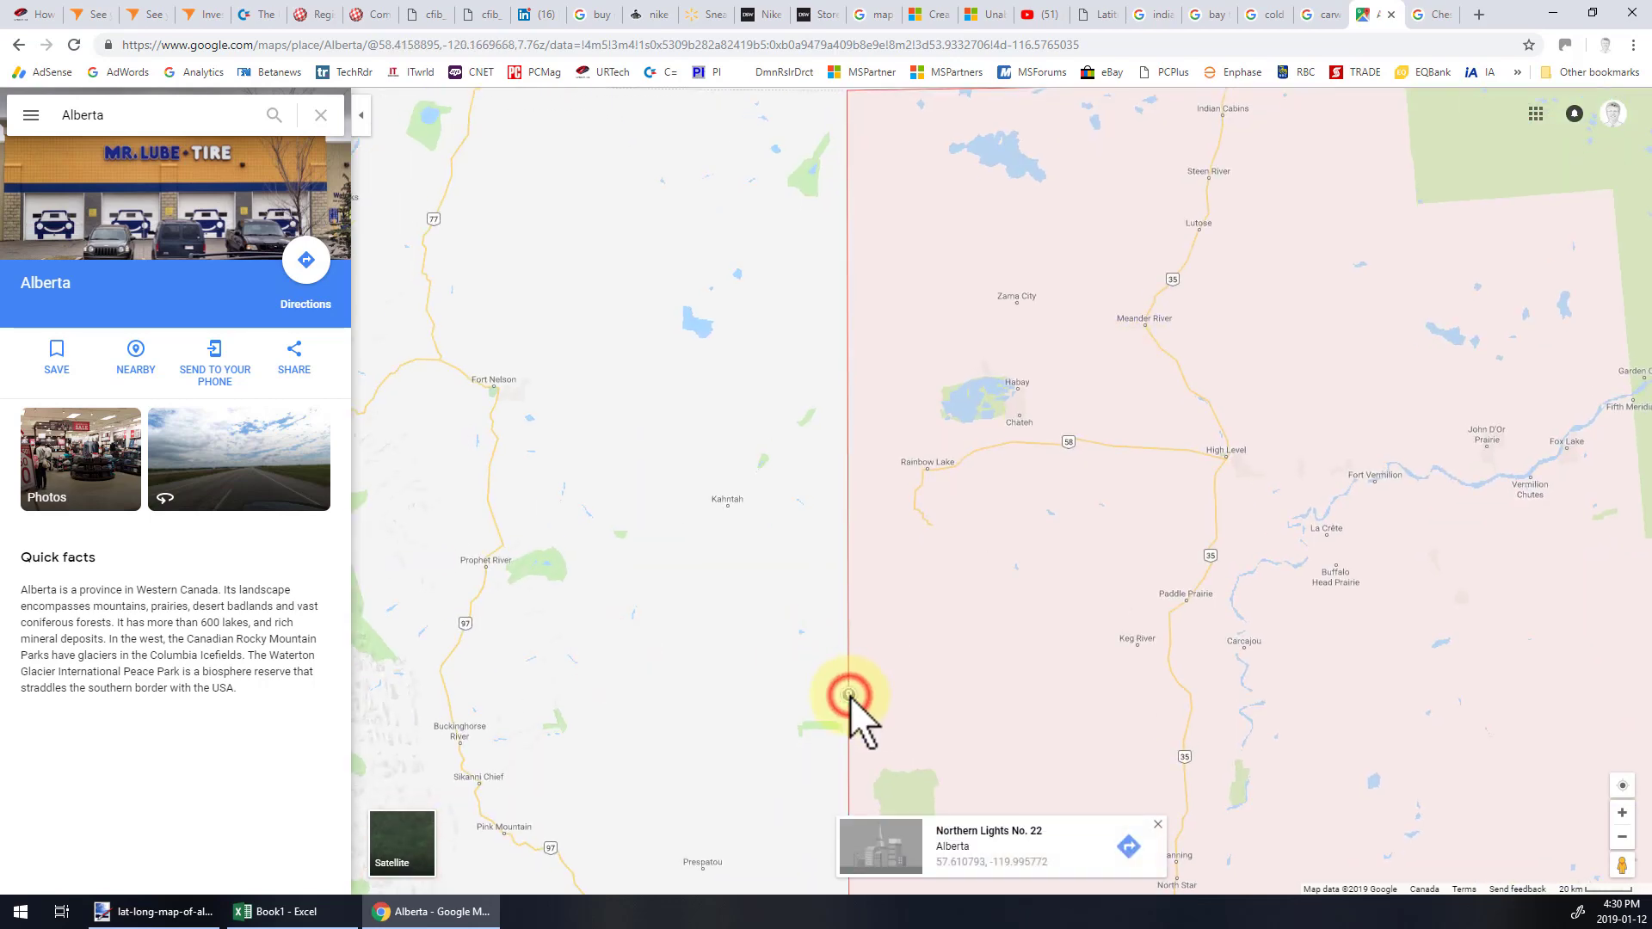
{"action": "left_click_drag", "start_coordinate": [1128, 503], "coordinate": [784, 481]}
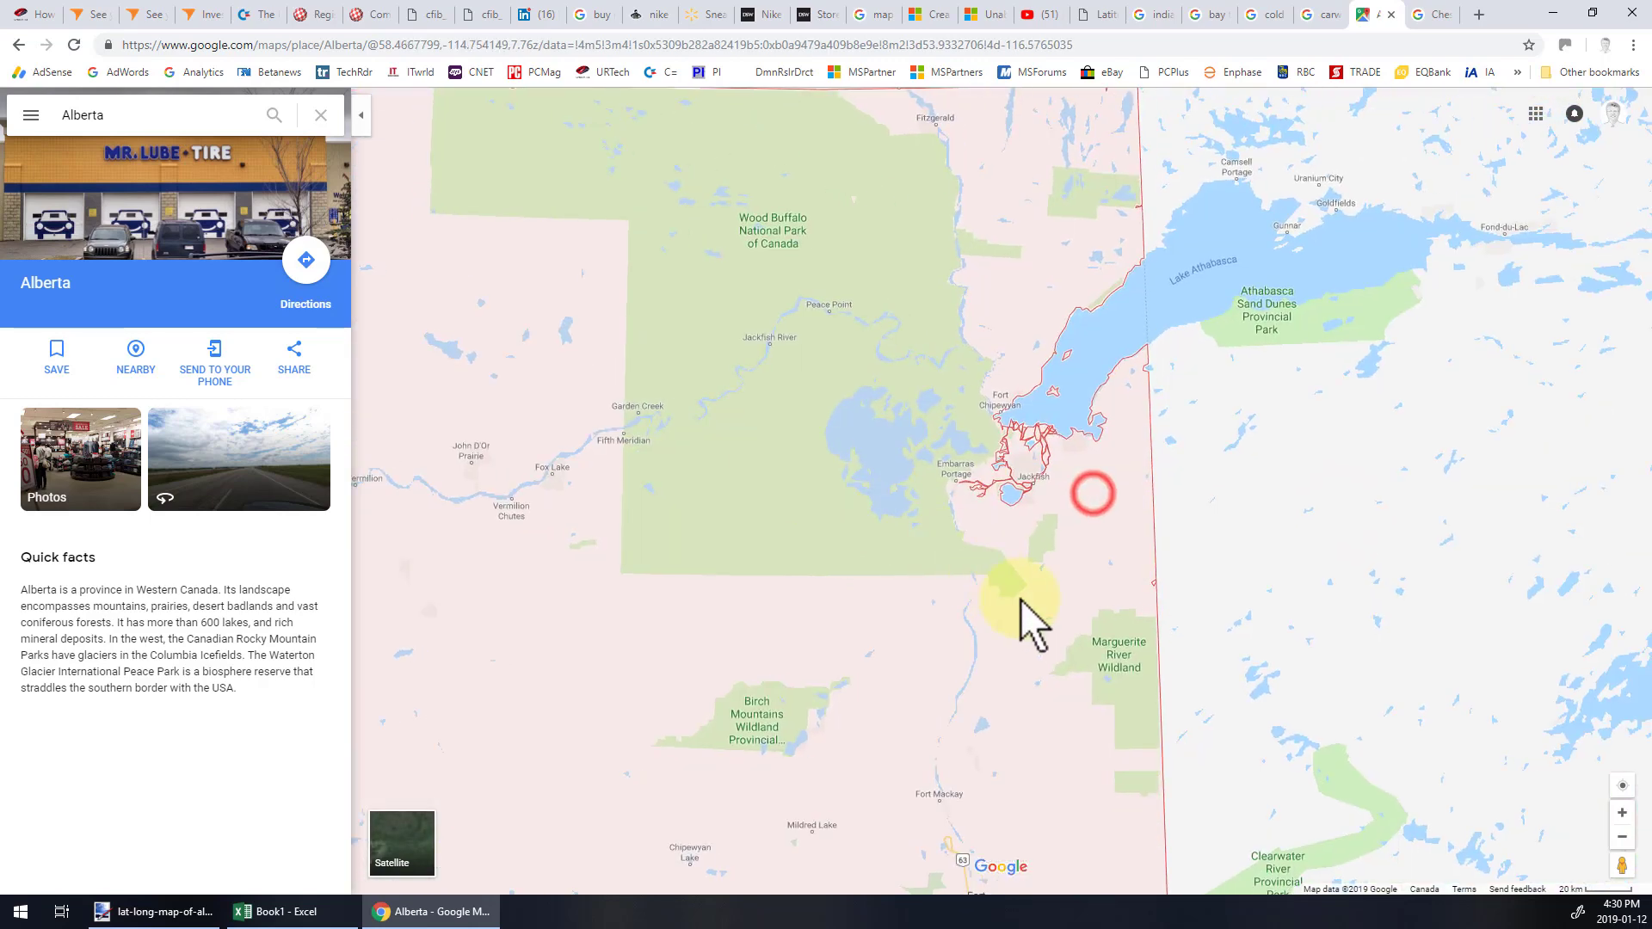
{"action": "left_click", "coordinate": [1159, 659]}
Step: Look up the coordinates of a point on Alberta's southern border with the United States
{"action": "left_click_drag", "start_coordinate": [792, 675], "coordinate": [807, 116]}
{"action": "left_click_drag", "start_coordinate": [826, 439], "coordinate": [778, 16]}
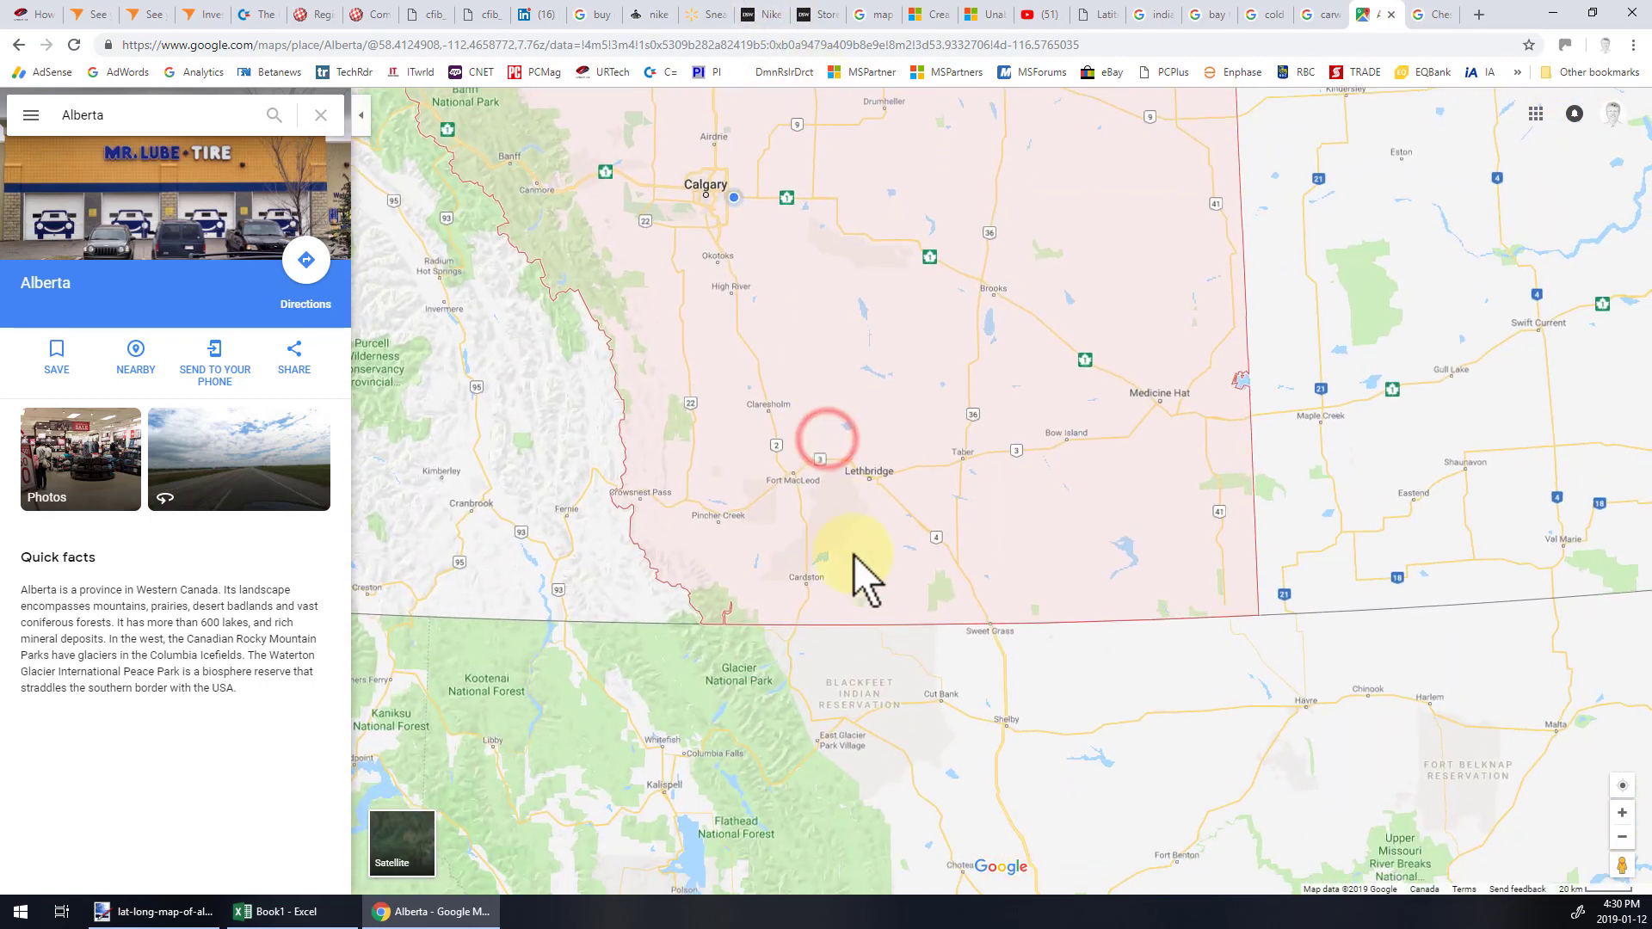
{"action": "left_click", "coordinate": [903, 611]}
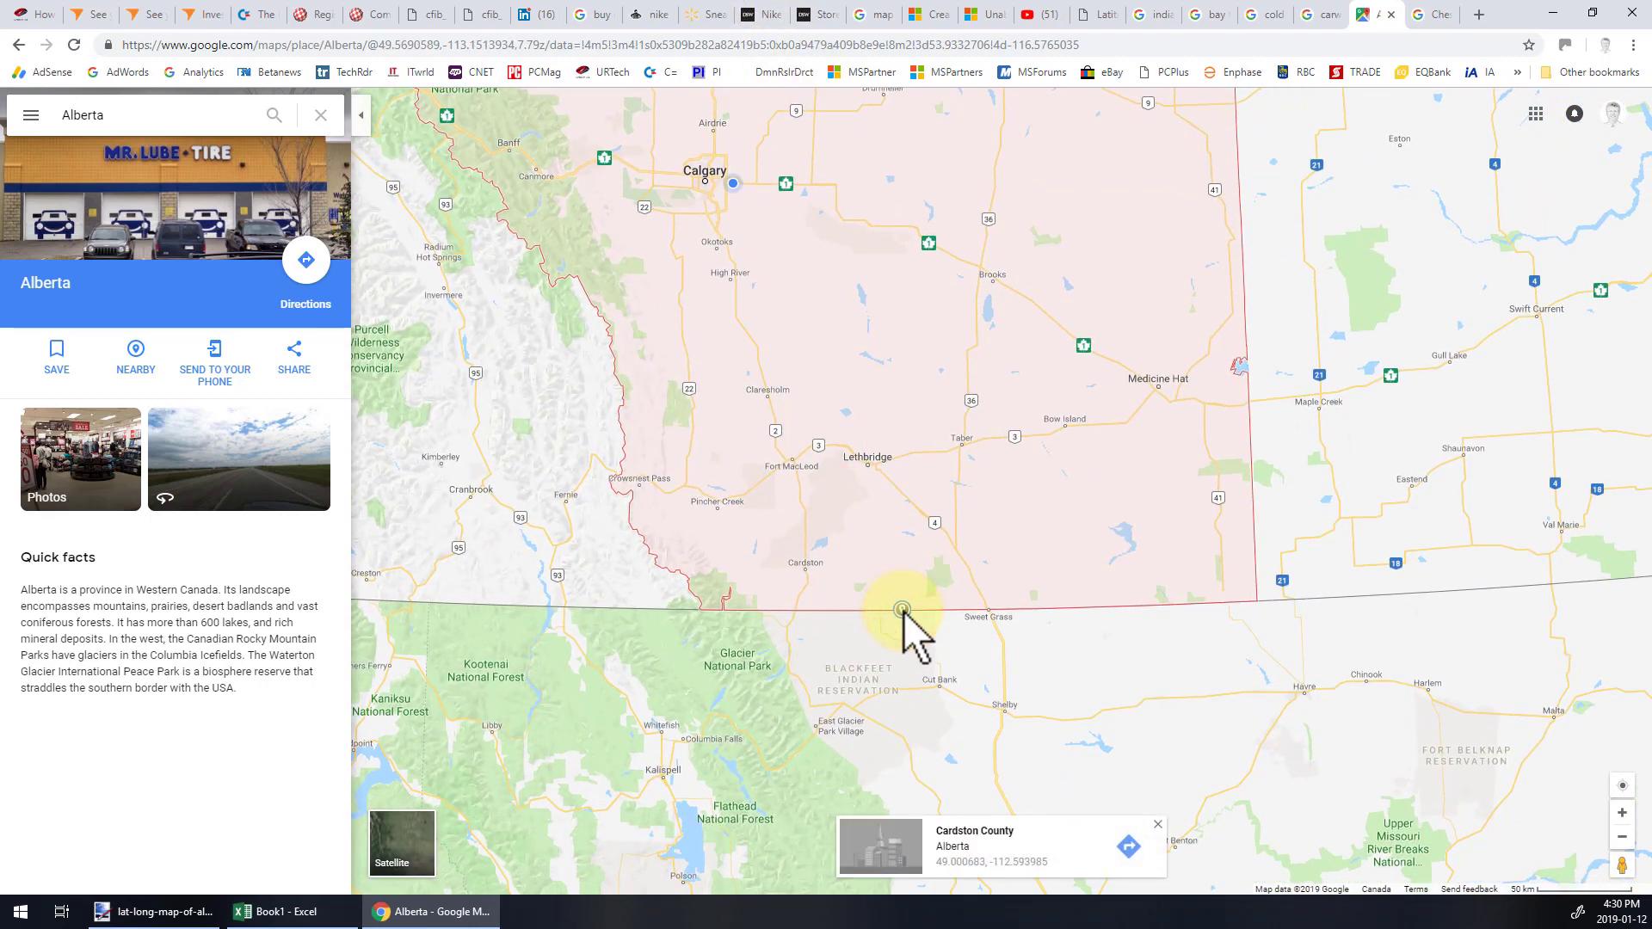
{"action": "left_click", "coordinate": [968, 448]}
{"action": "scroll", "coordinate": [938, 365], "scroll_direction": "down", "scroll_amount": 1}
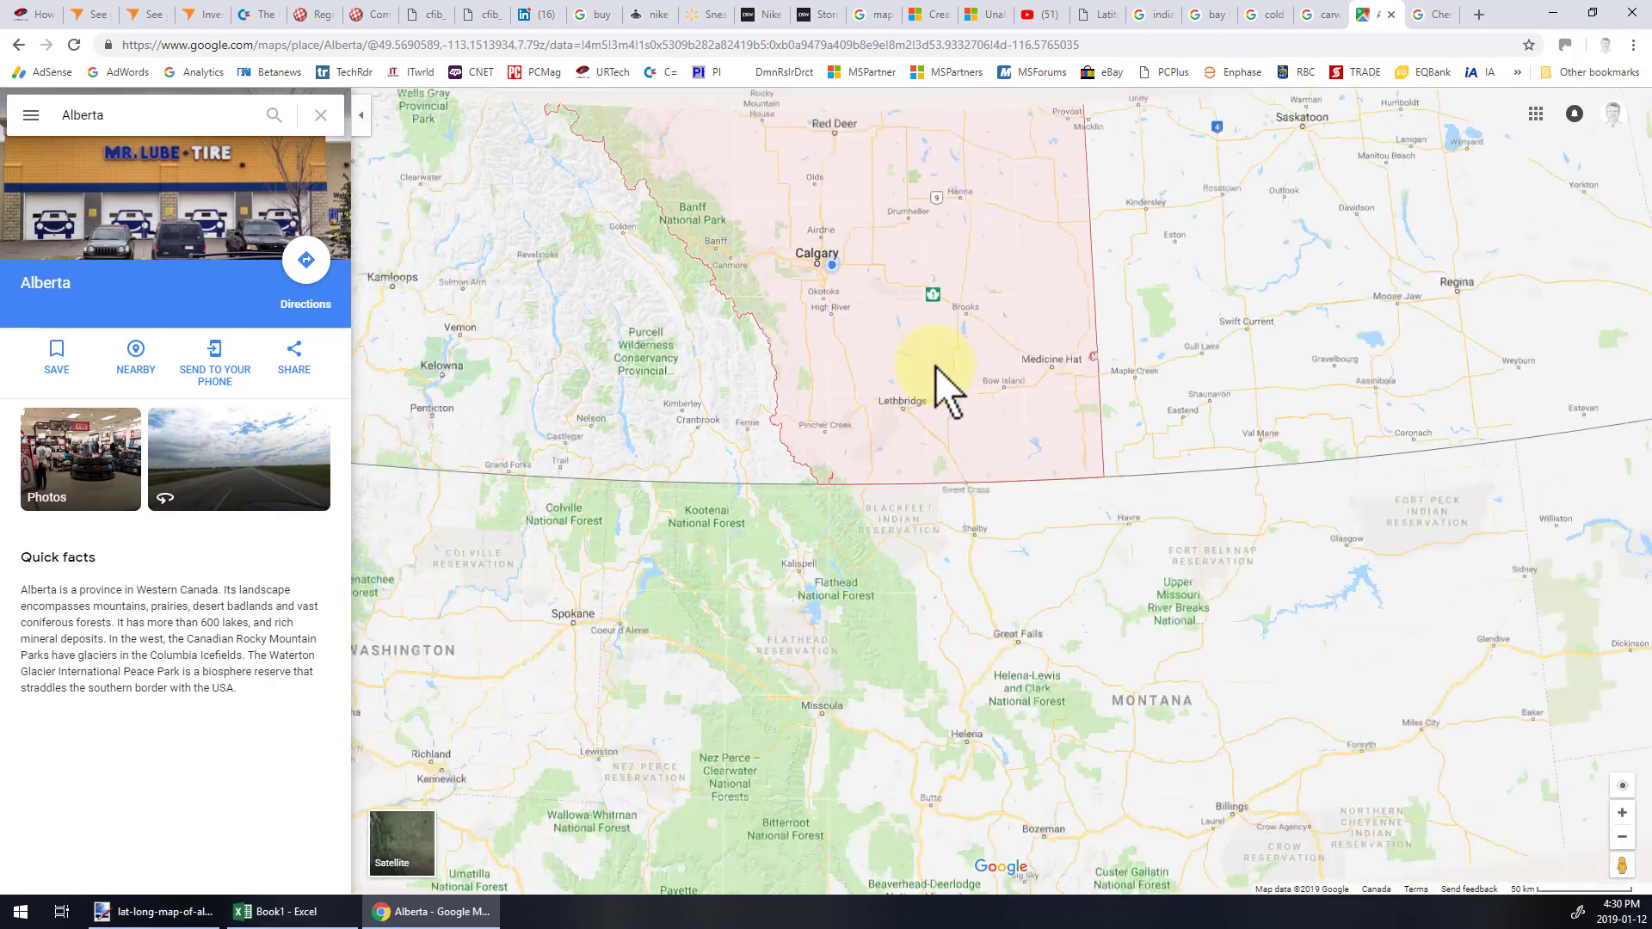
{"action": "left_click_drag", "start_coordinate": [1213, 231], "coordinate": [1197, 456]}
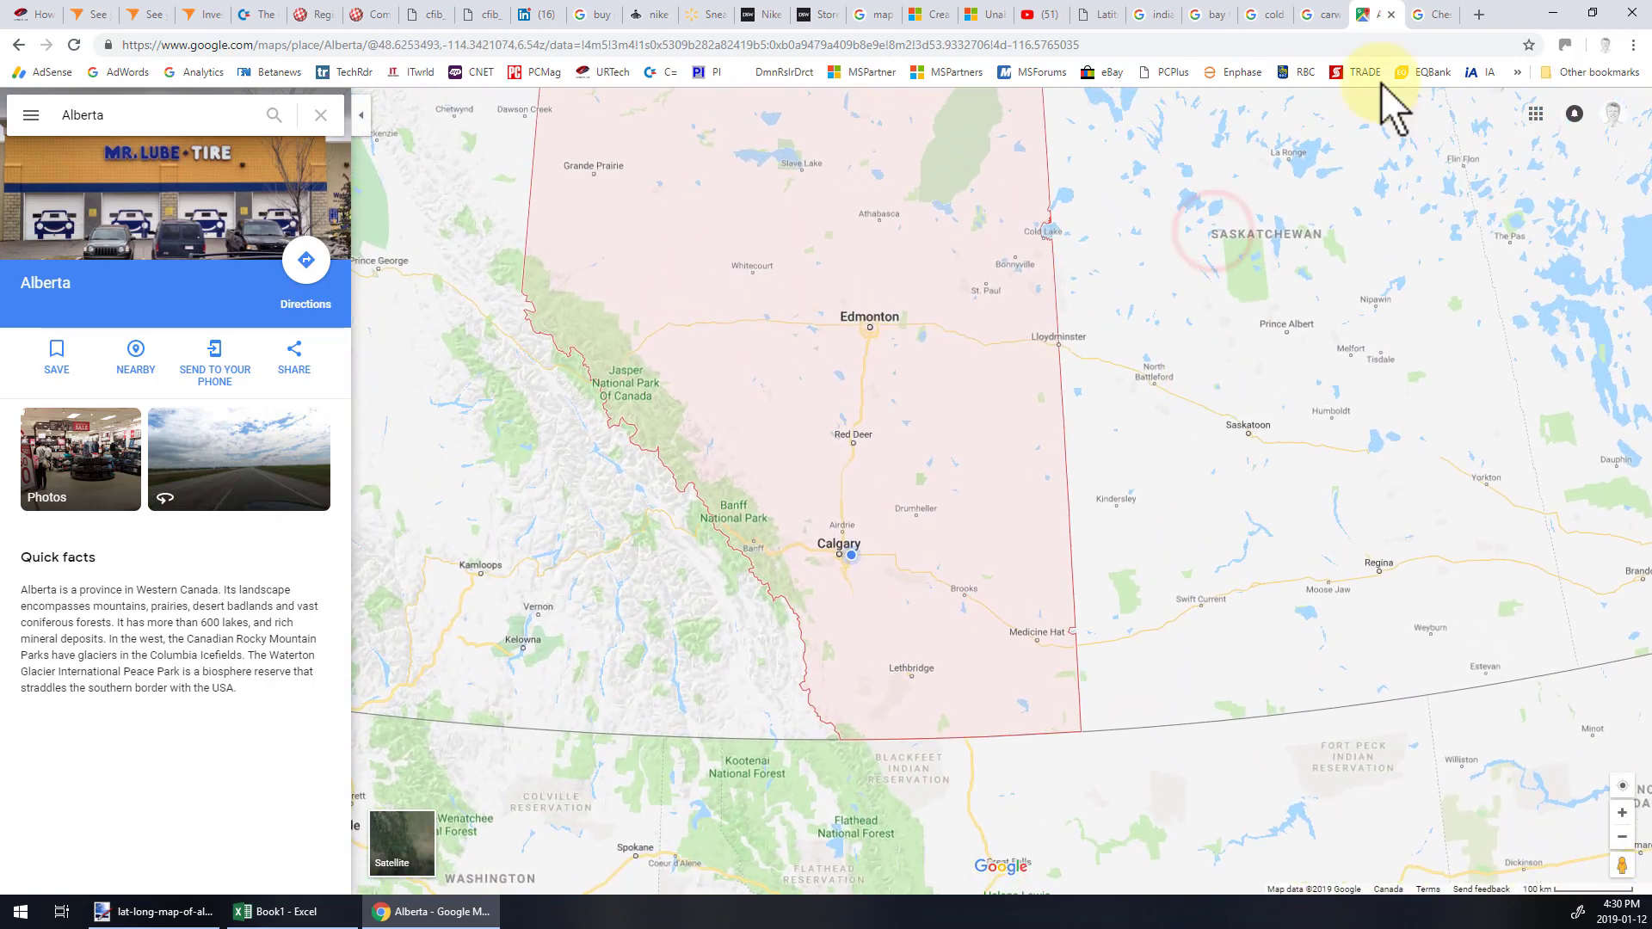
Step: Minimize Chrome and return to an empty cell in the Excel workbook
{"action": "left_click", "coordinate": [1545, 13]}
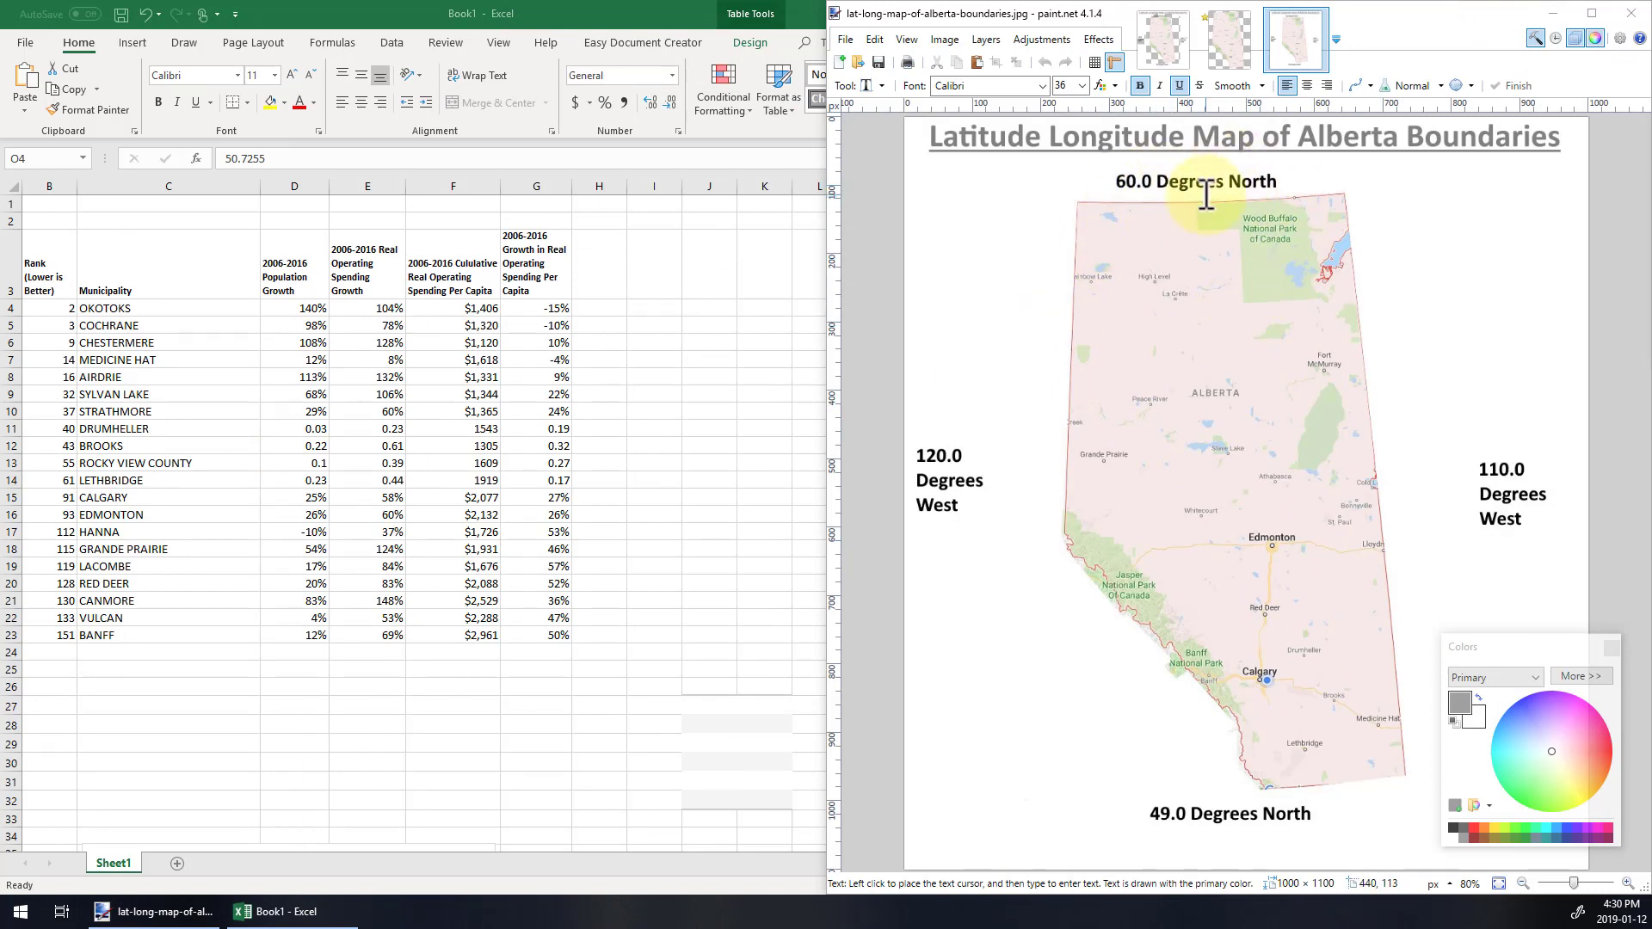
{"action": "left_click", "coordinate": [662, 432]}
{"action": "left_click", "coordinate": [745, 450]}
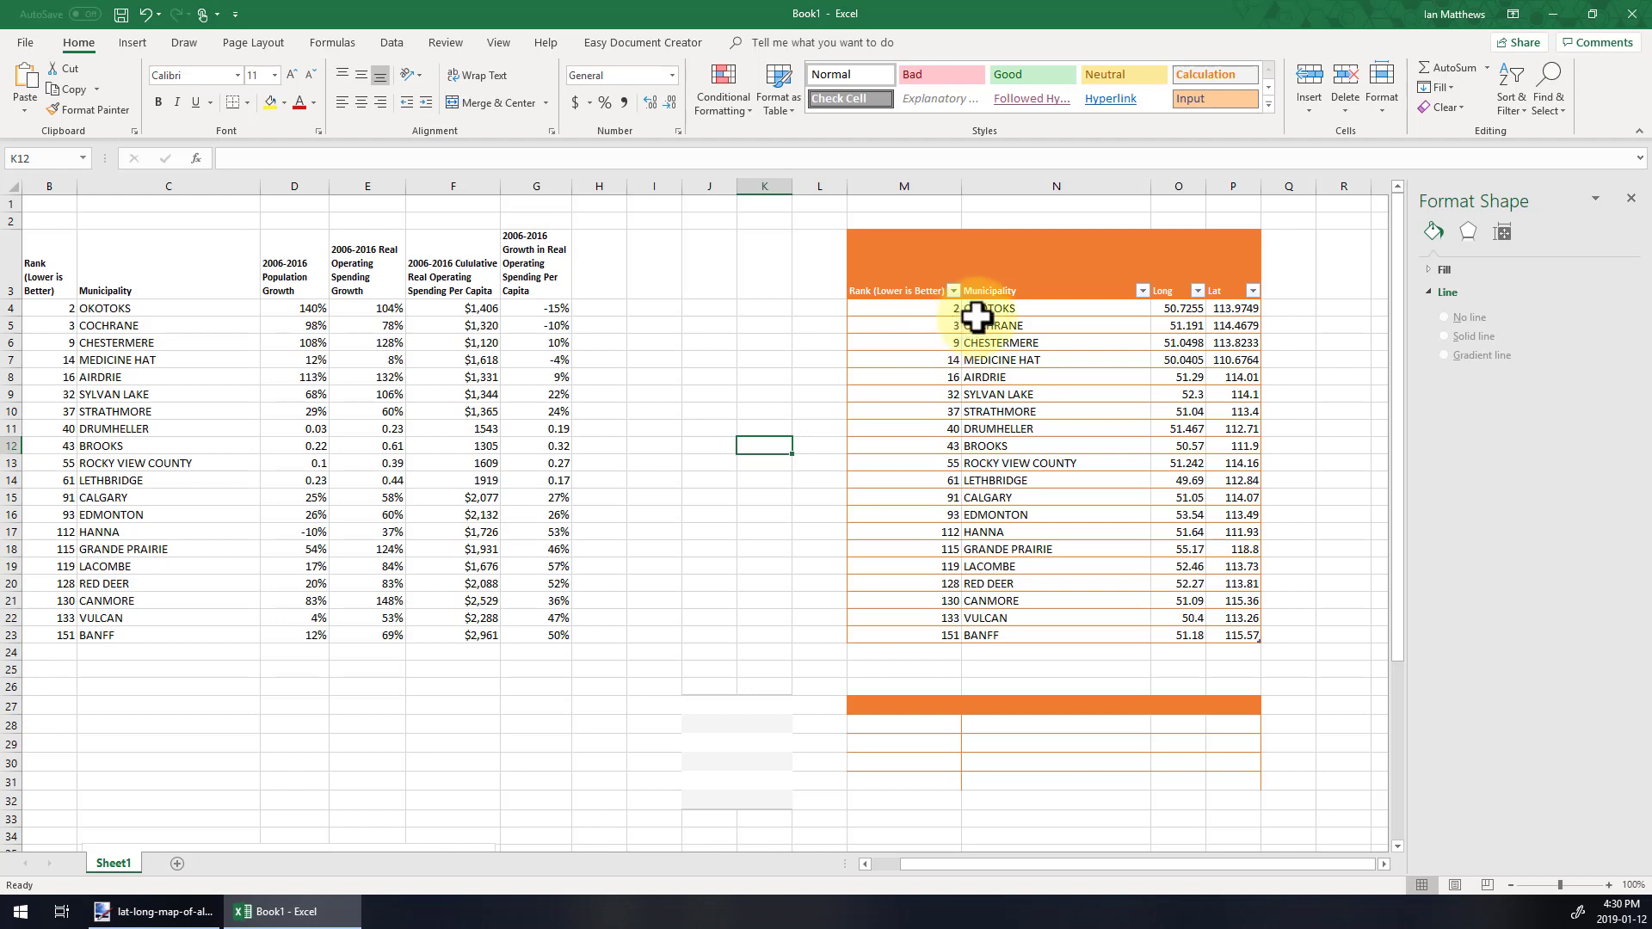
Step: Insert a 3-D Bubble chart from the Rank and Municipality columns, M3:N23
{"action": "left_click_drag", "start_coordinate": [904, 269], "coordinate": [1128, 631]}
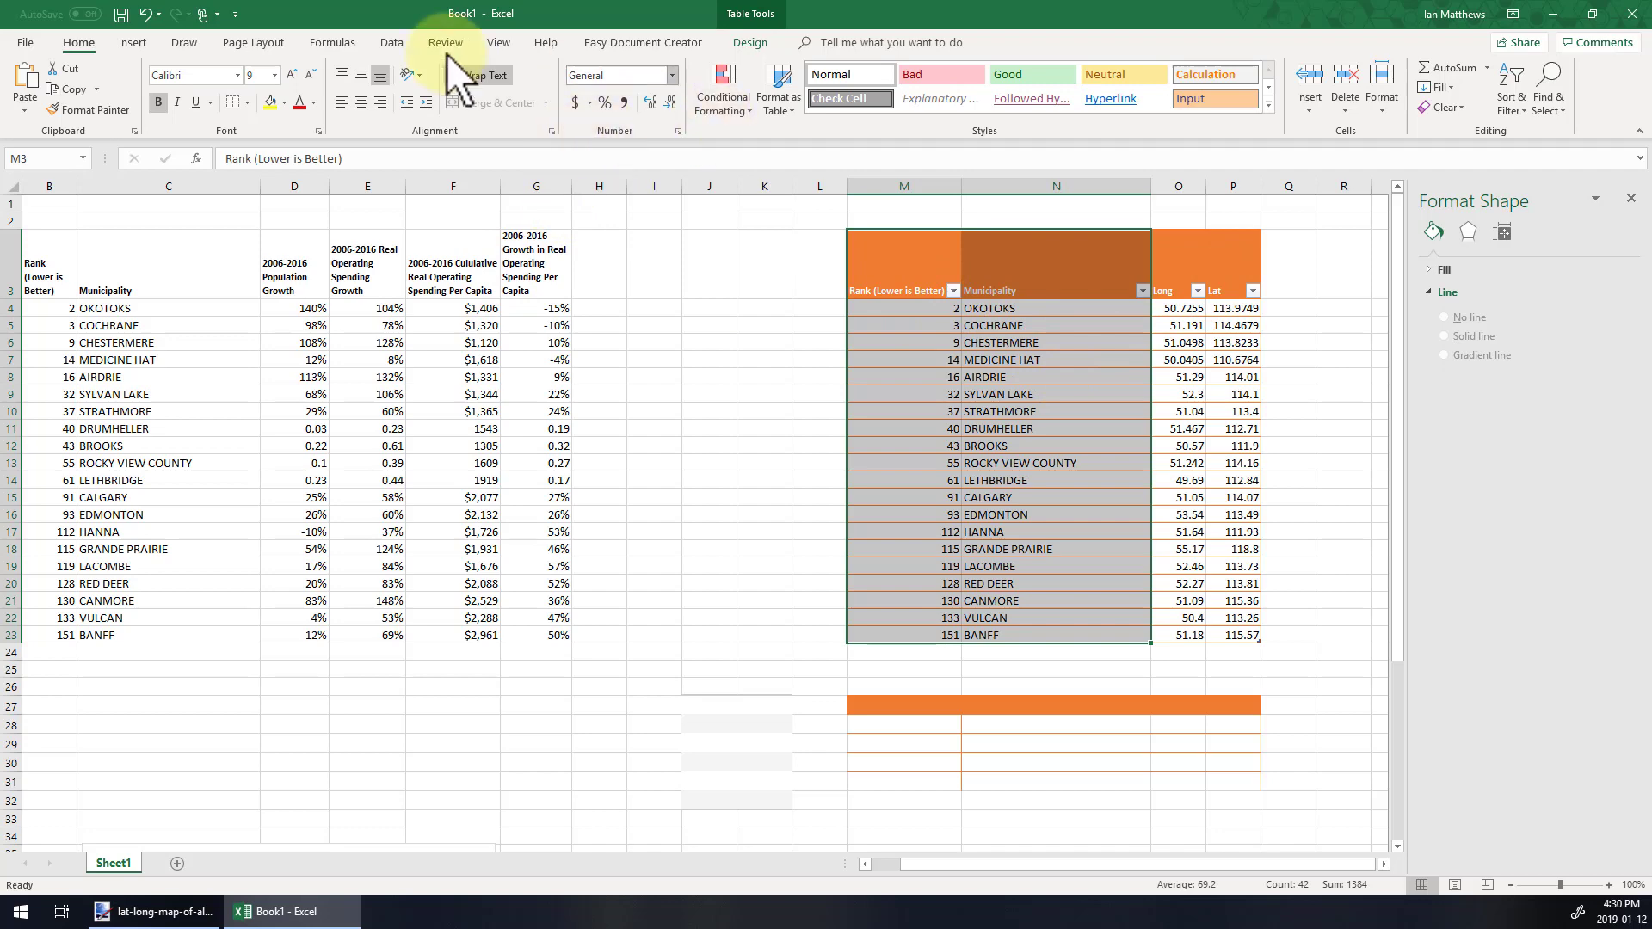
{"action": "left_click", "coordinate": [131, 42]}
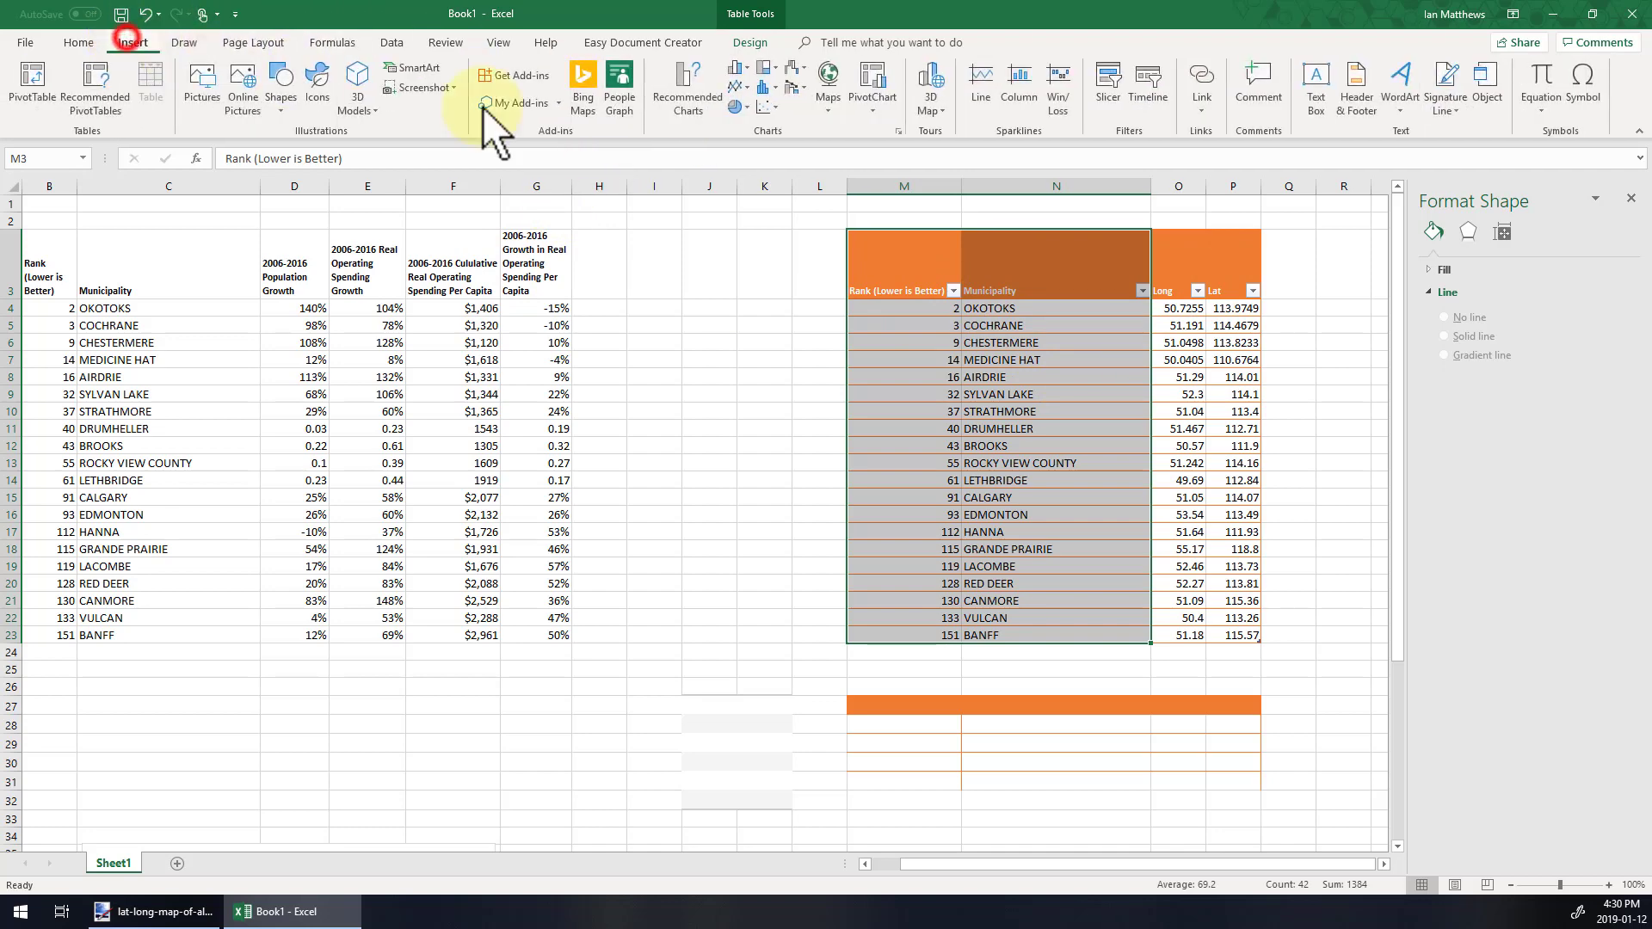
{"action": "left_click", "coordinate": [693, 107]}
{"action": "left_click", "coordinate": [1077, 199]}
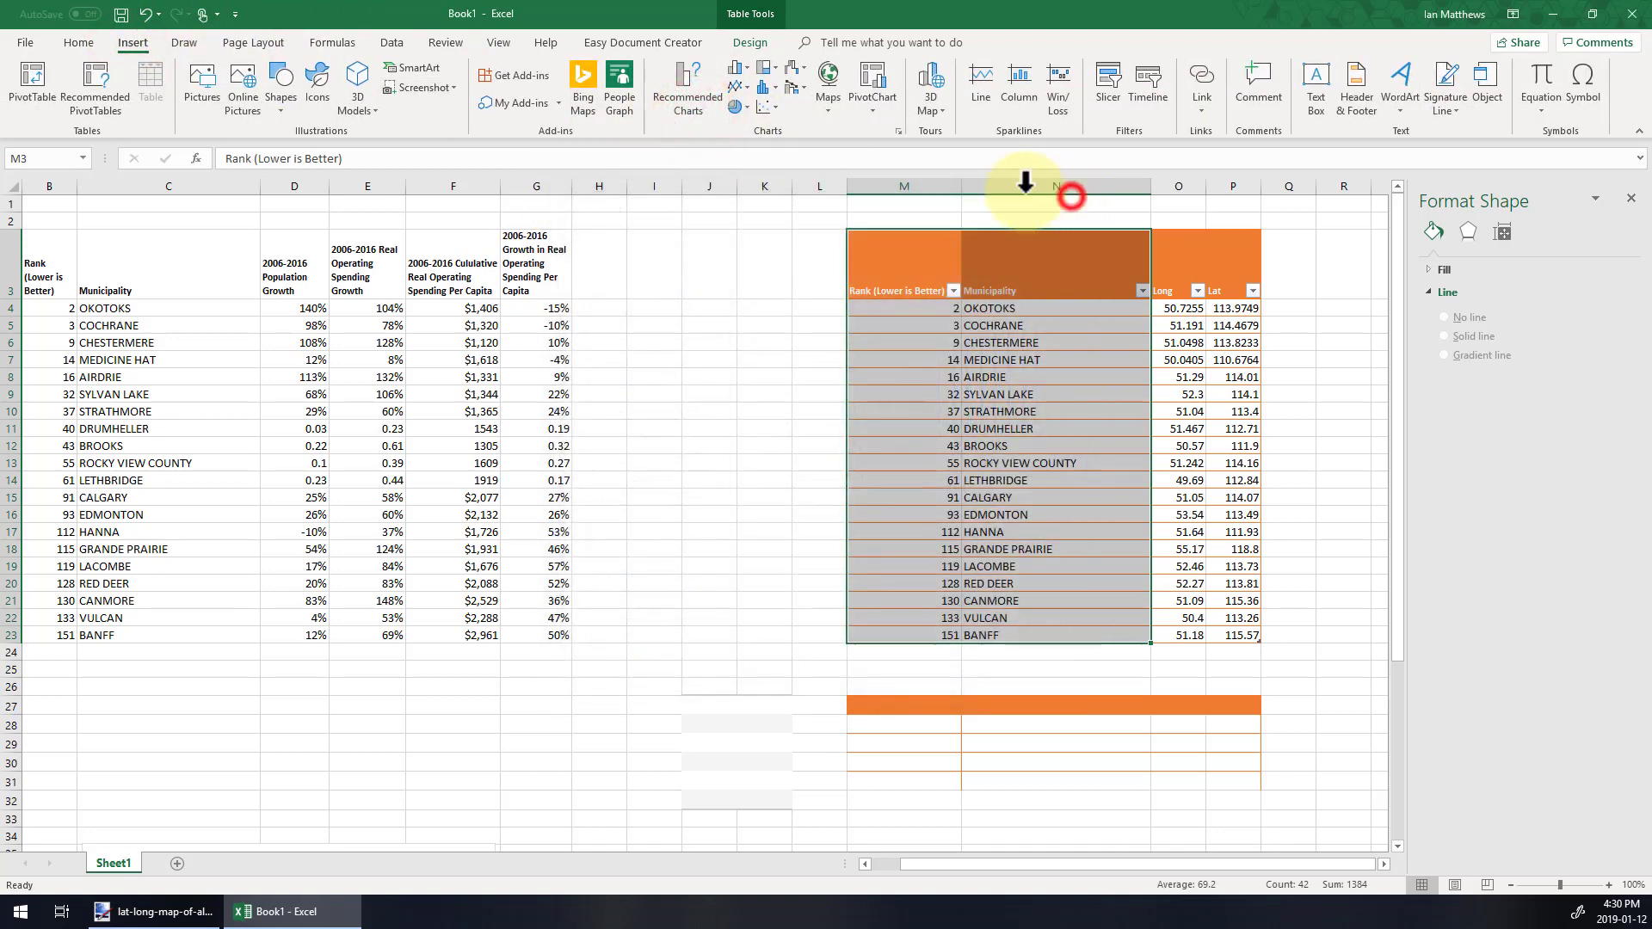
{"action": "left_click", "coordinate": [774, 108]}
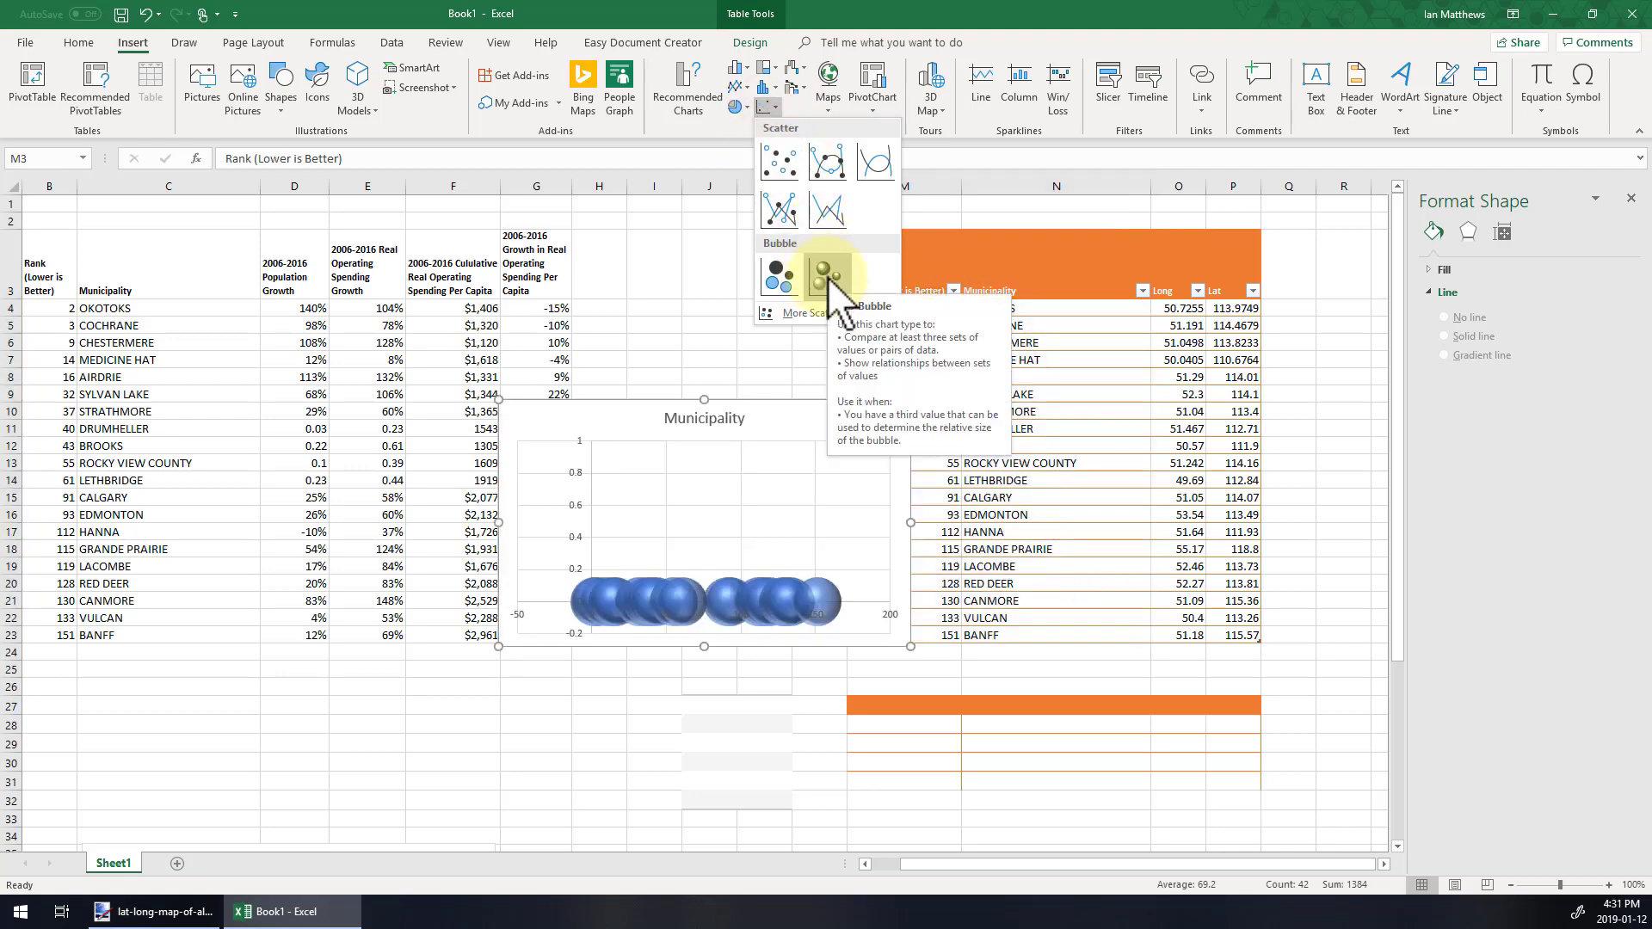
{"action": "left_click", "coordinate": [828, 277]}
Step: Enlarge the bubble chart and move it over the left-hand data, clear of the Long and Lat columns
{"action": "left_click_drag", "start_coordinate": [767, 409], "coordinate": [684, 348]}
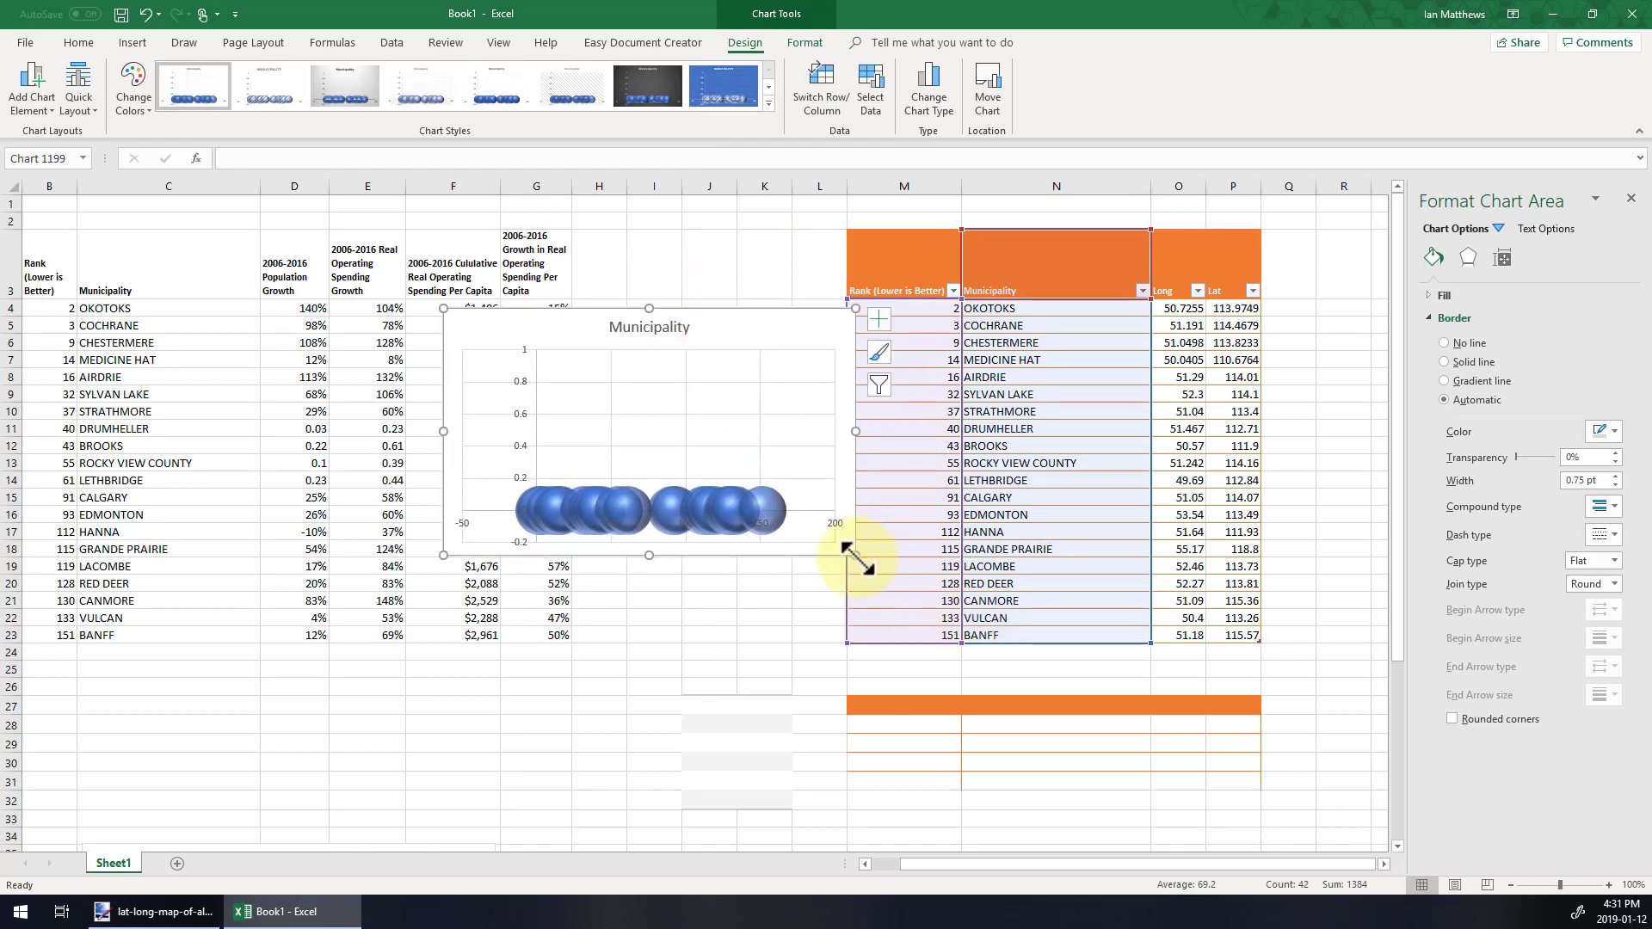
{"action": "left_click_drag", "start_coordinate": [856, 556], "coordinate": [1098, 782]}
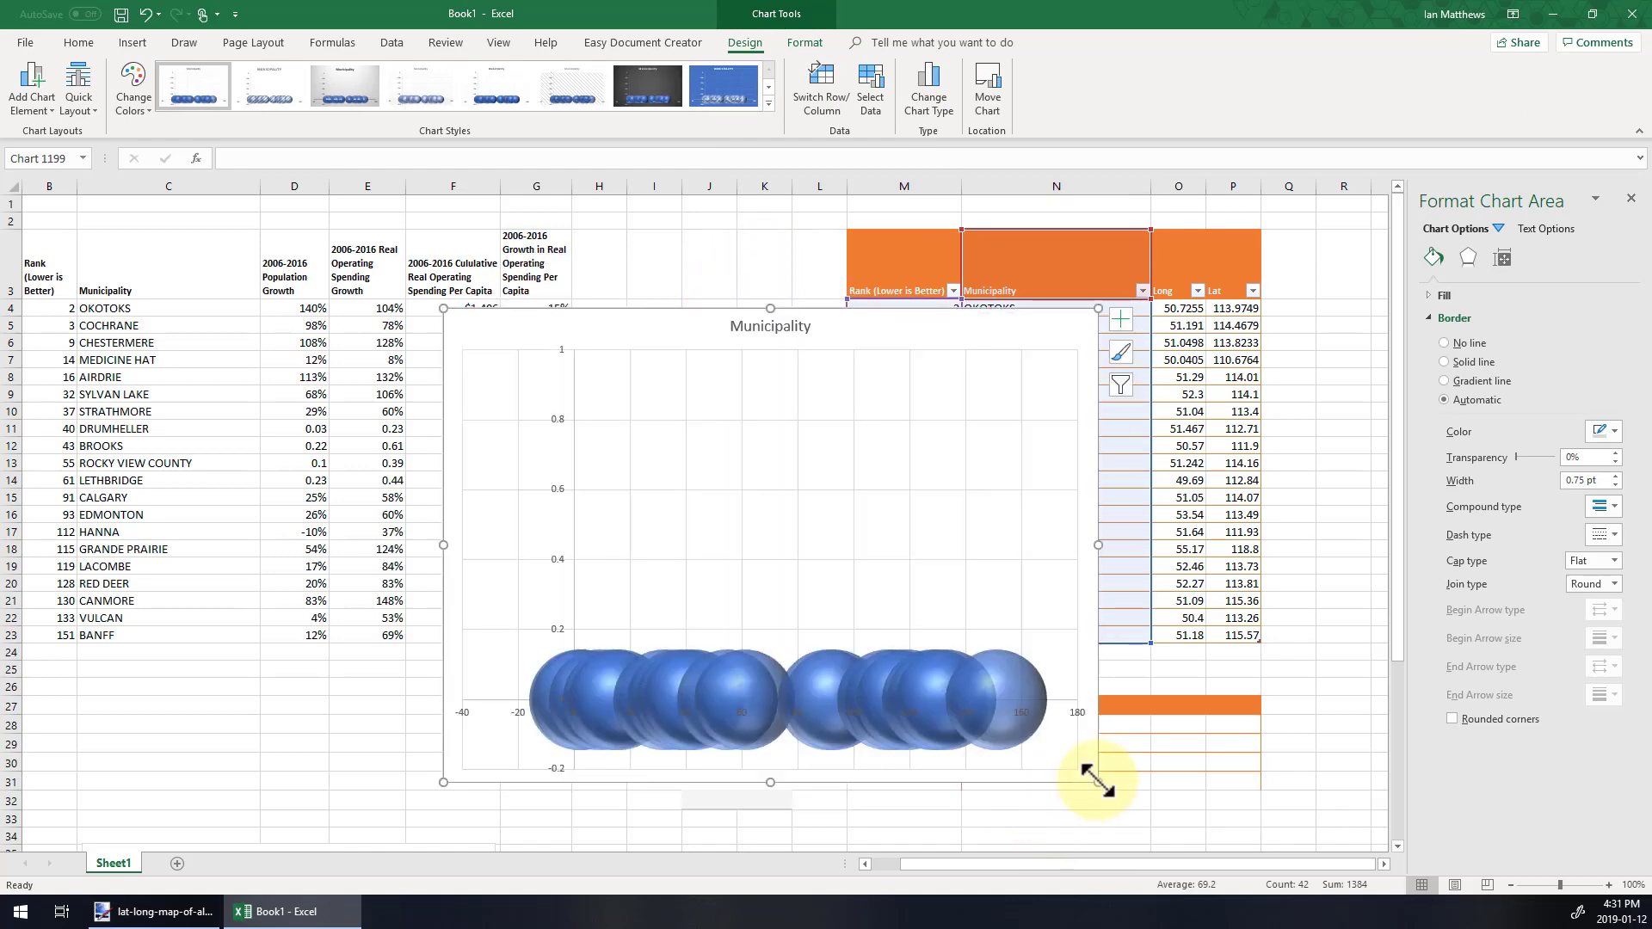
{"action": "left_click_drag", "start_coordinate": [557, 420], "coordinate": [388, 373]}
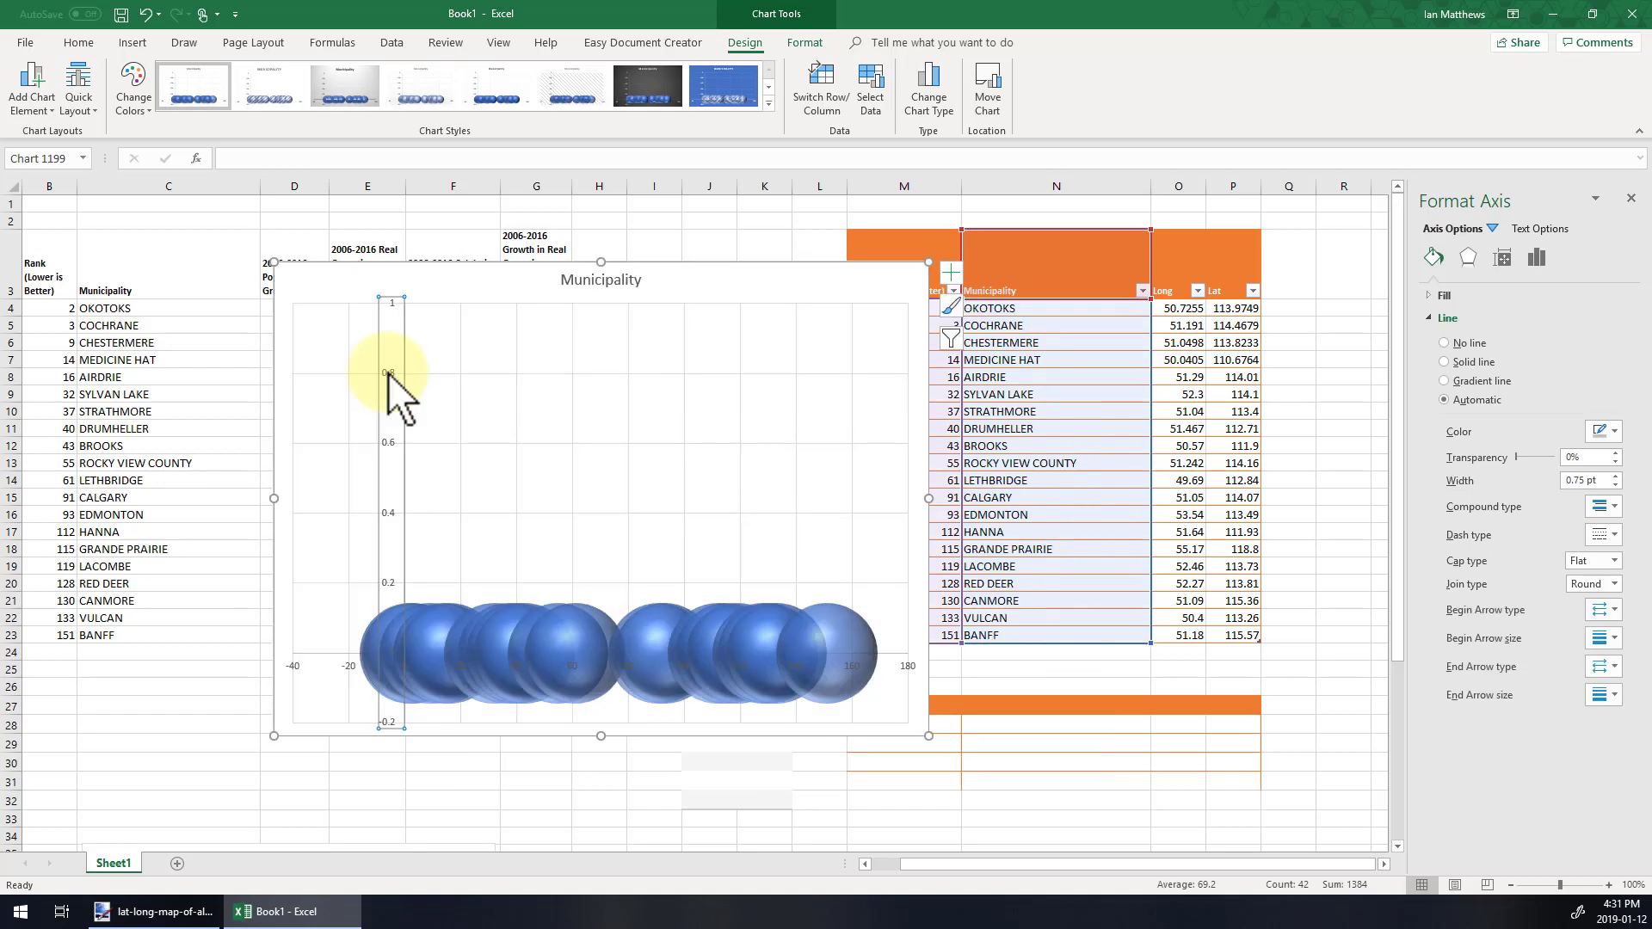
Step: Set the chart's vertical axis bounds to minimum 49 and maximum 60, matching the latitudes on the Alberta boundaries image
{"action": "right_click", "coordinate": [388, 373]}
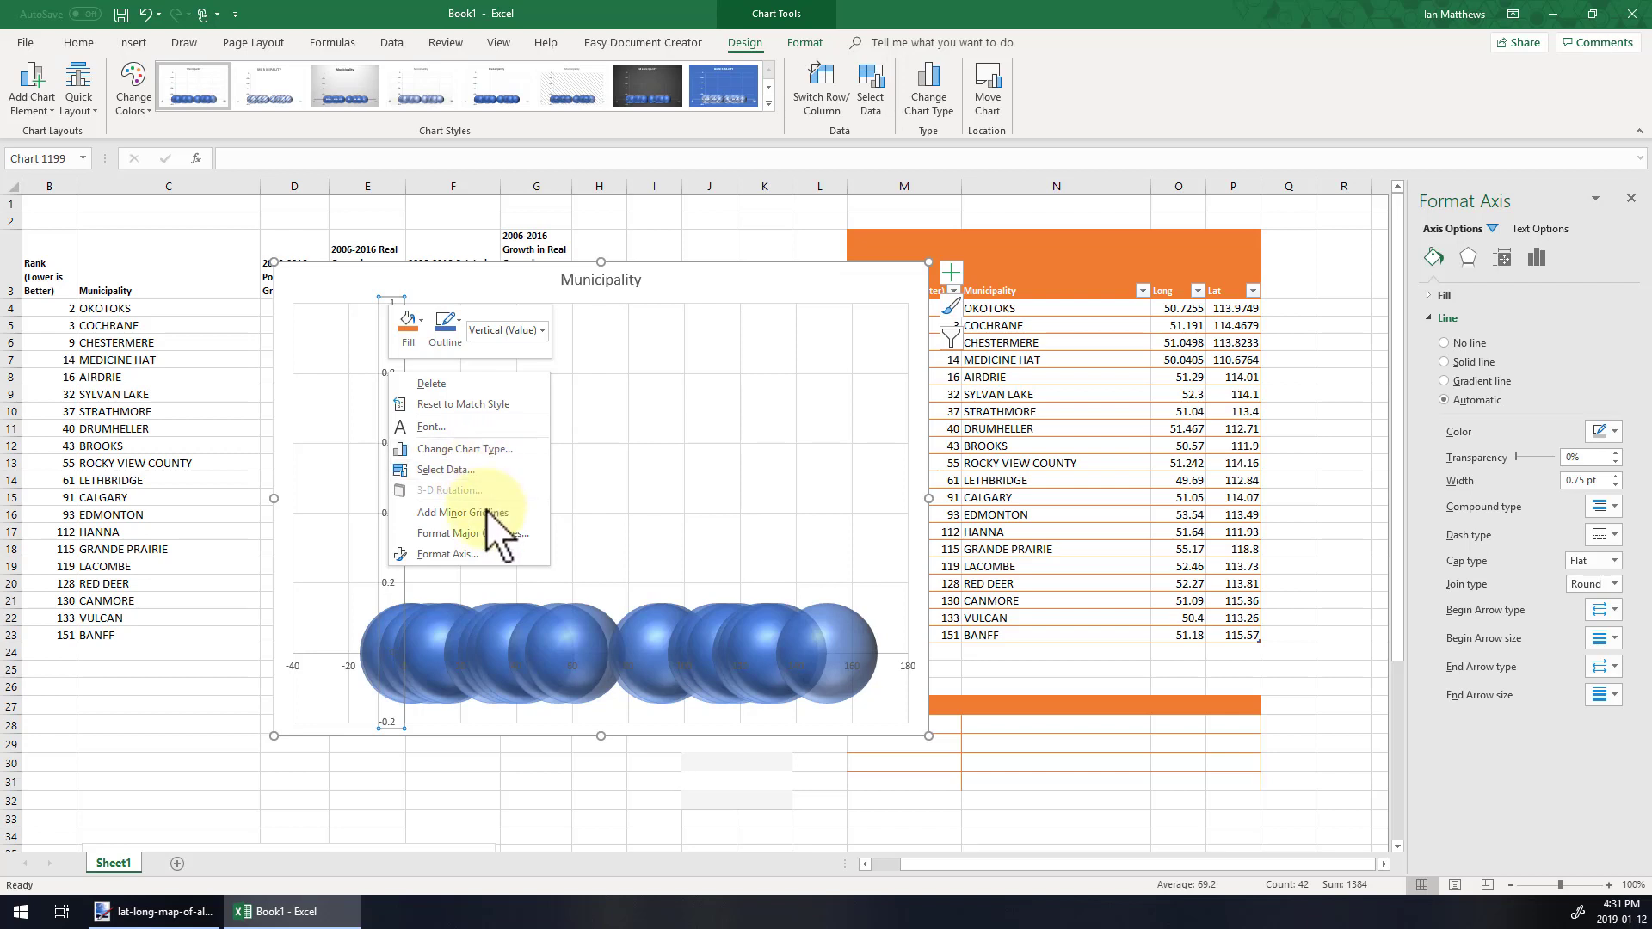
{"action": "left_click", "coordinate": [477, 554]}
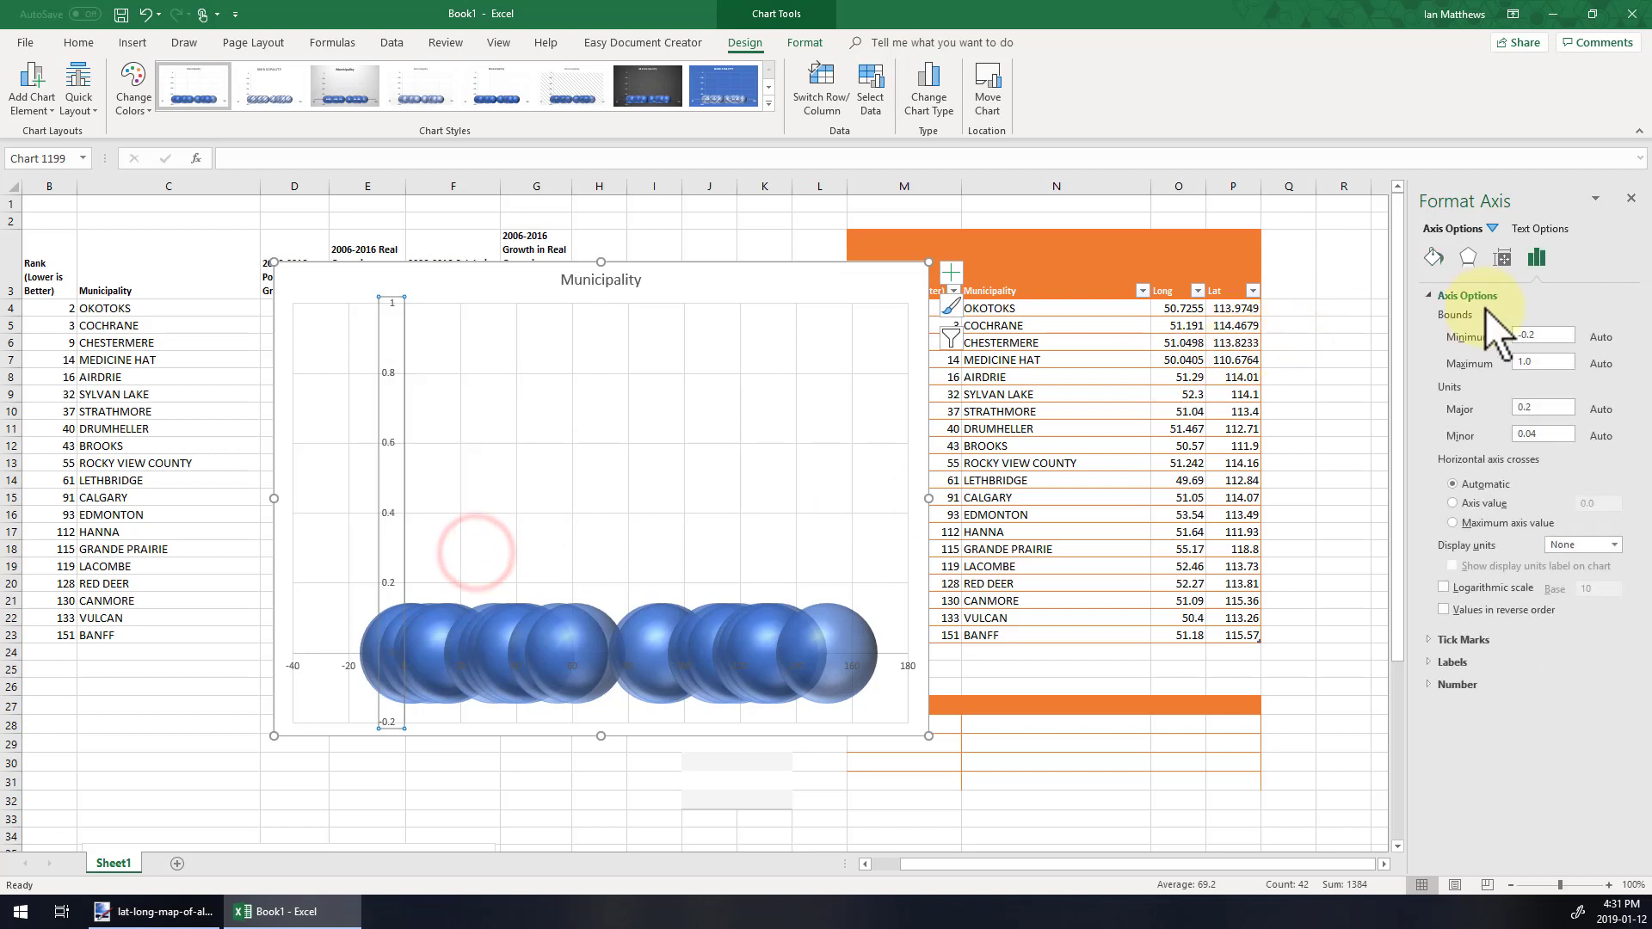
{"action": "double_click", "coordinate": [1519, 336]}
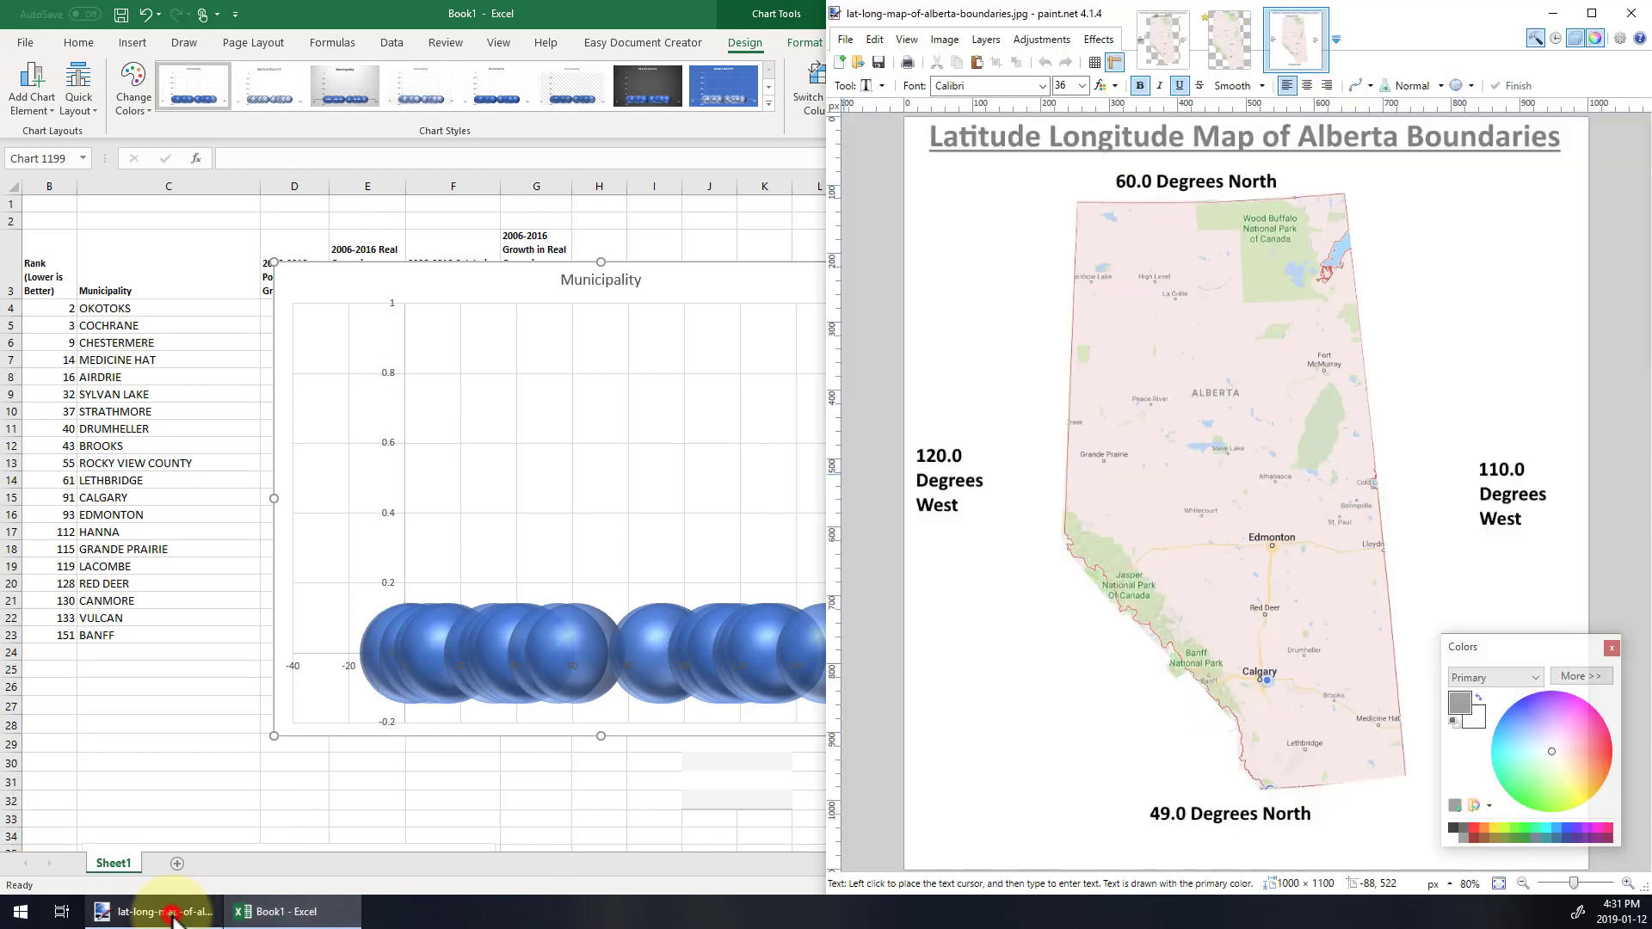
{"action": "left_click", "coordinate": [172, 917]}
{"action": "left_click", "coordinate": [173, 918]}
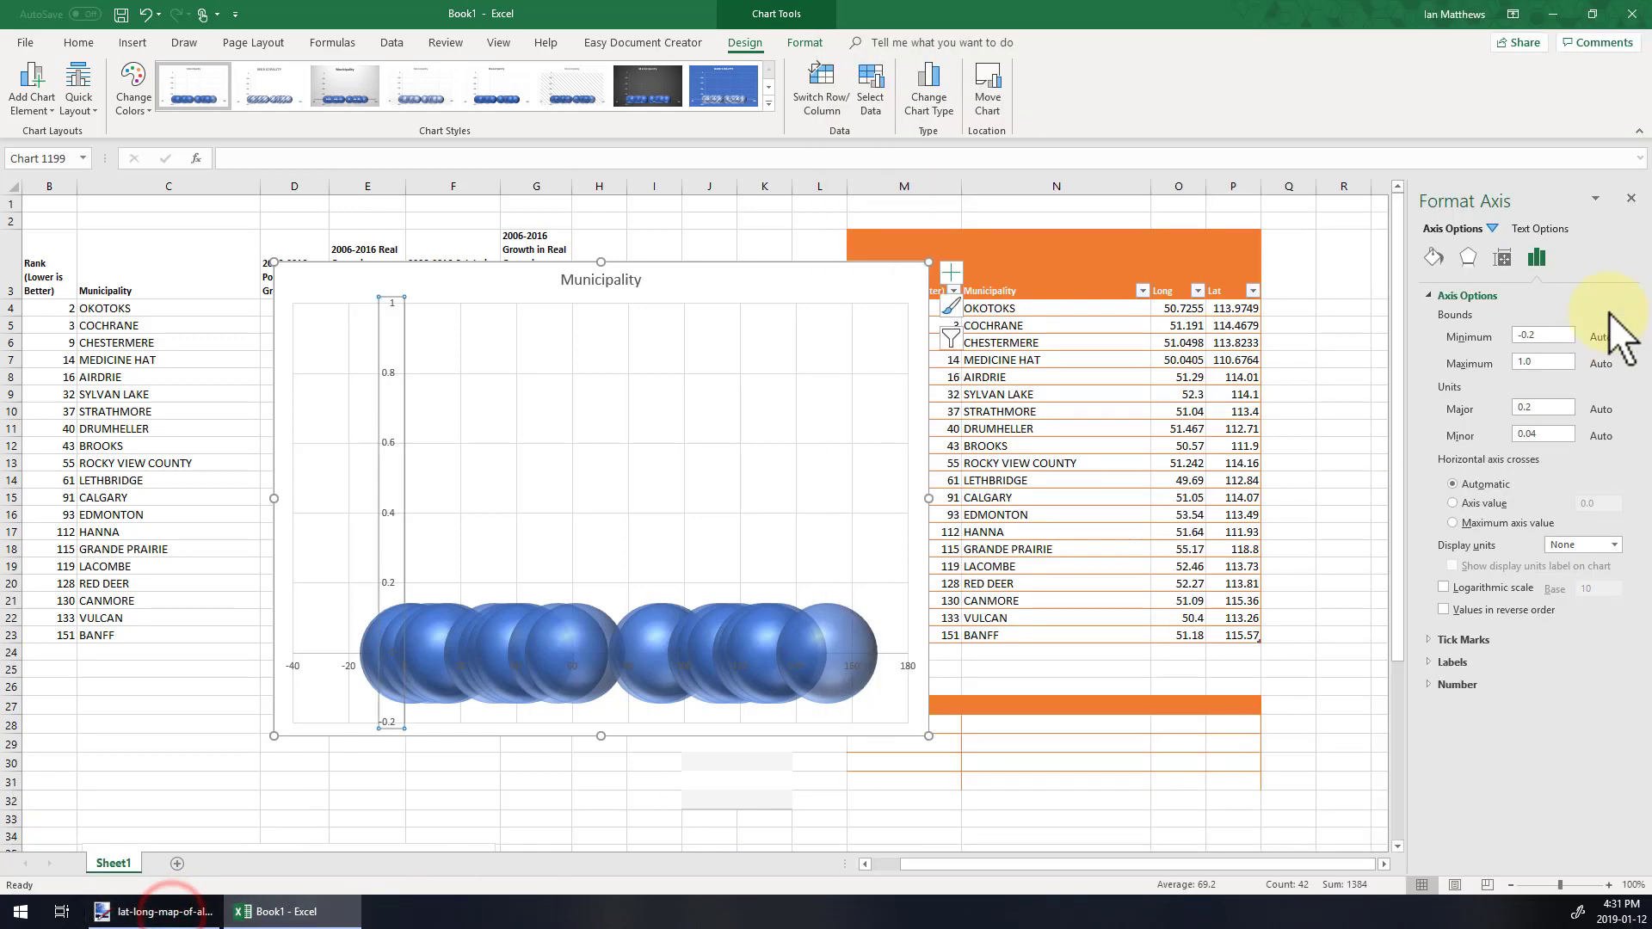
{"action": "left_click", "coordinate": [1559, 336]}
{"action": "key", "text": "Return"}
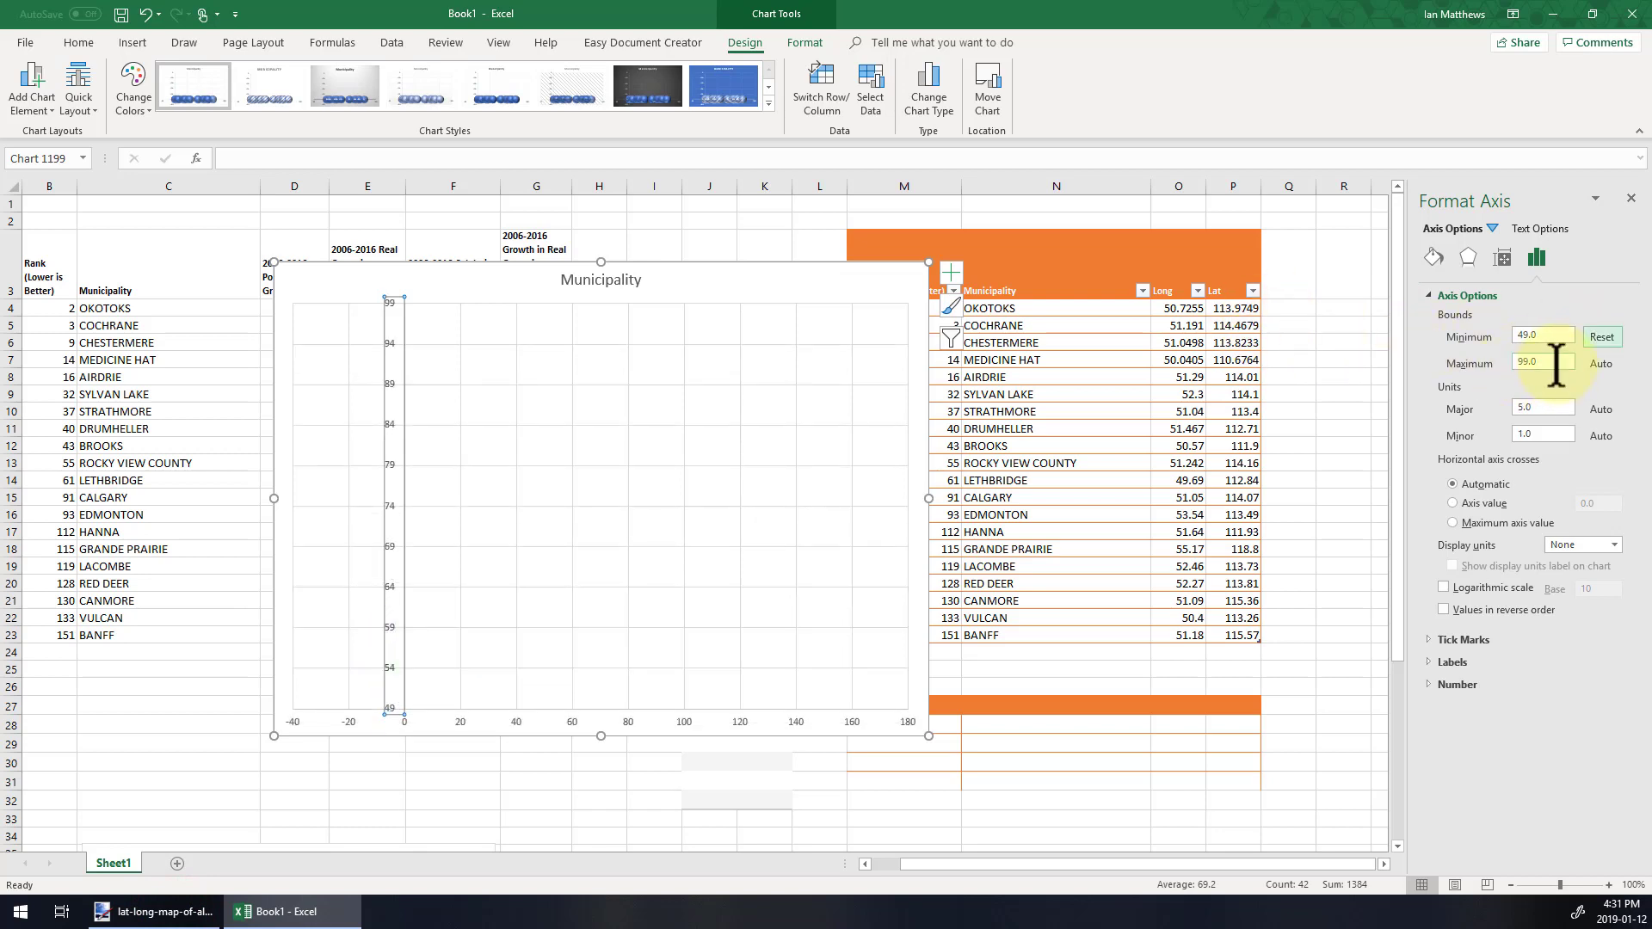
{"action": "left_click", "coordinate": [1556, 363]}
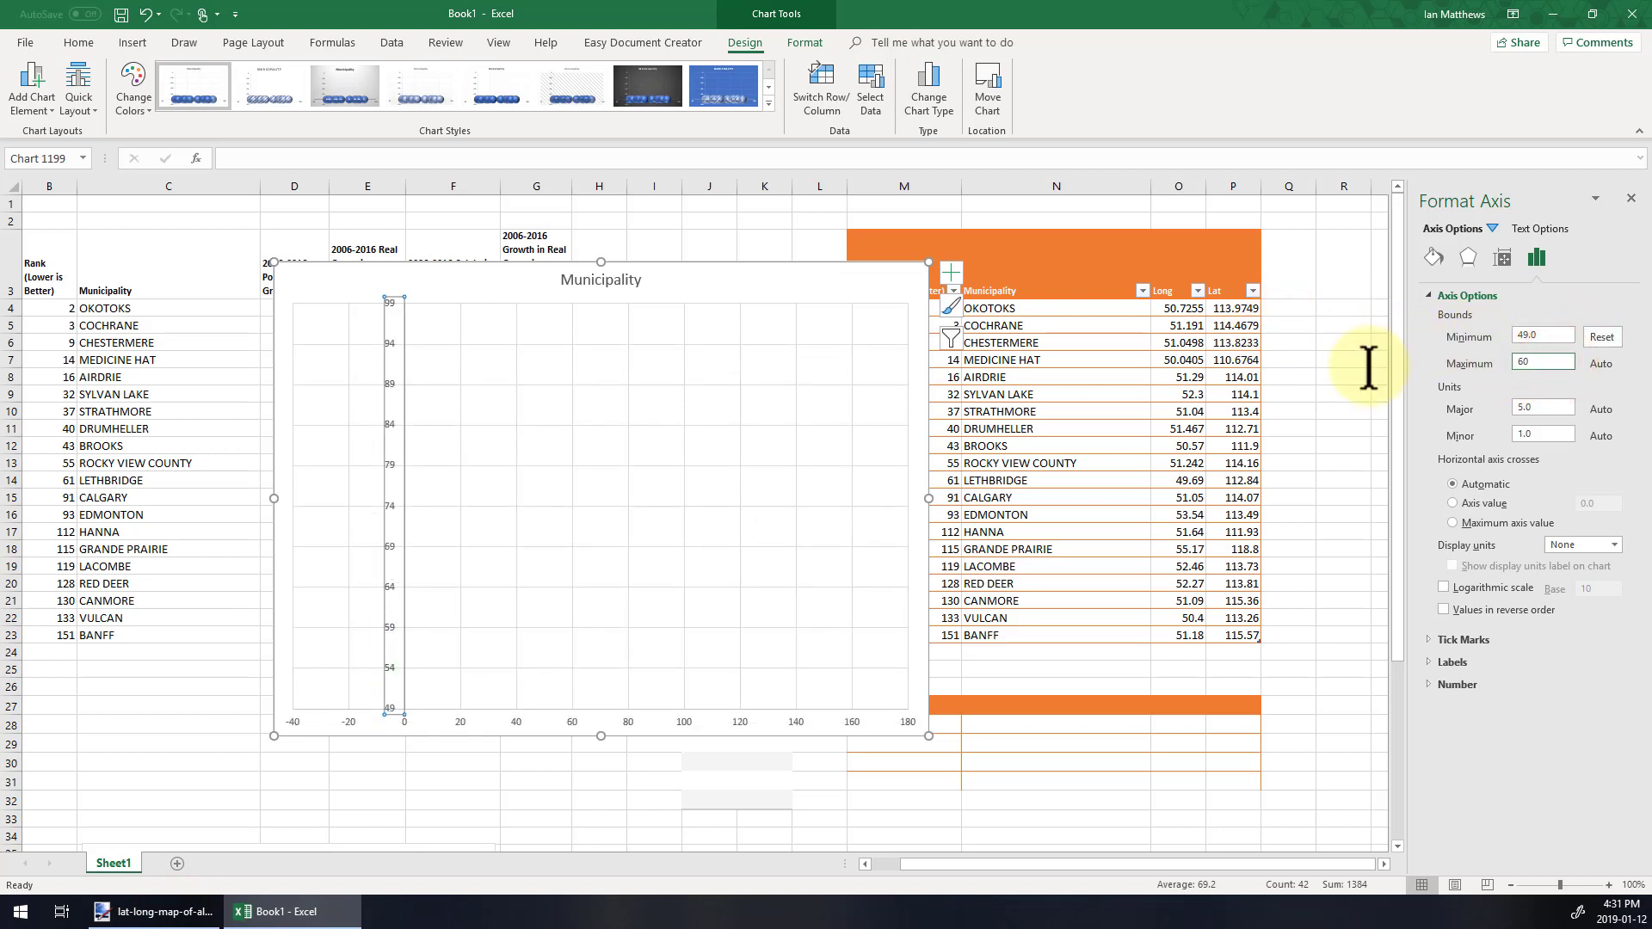
{"action": "type", "text": "60"}
Step: Set the chart's horizontal axis bounds to minimum 110 and maximum 120, matching the longitudes on the Alberta boundaries image
{"action": "left_click", "coordinate": [518, 721]}
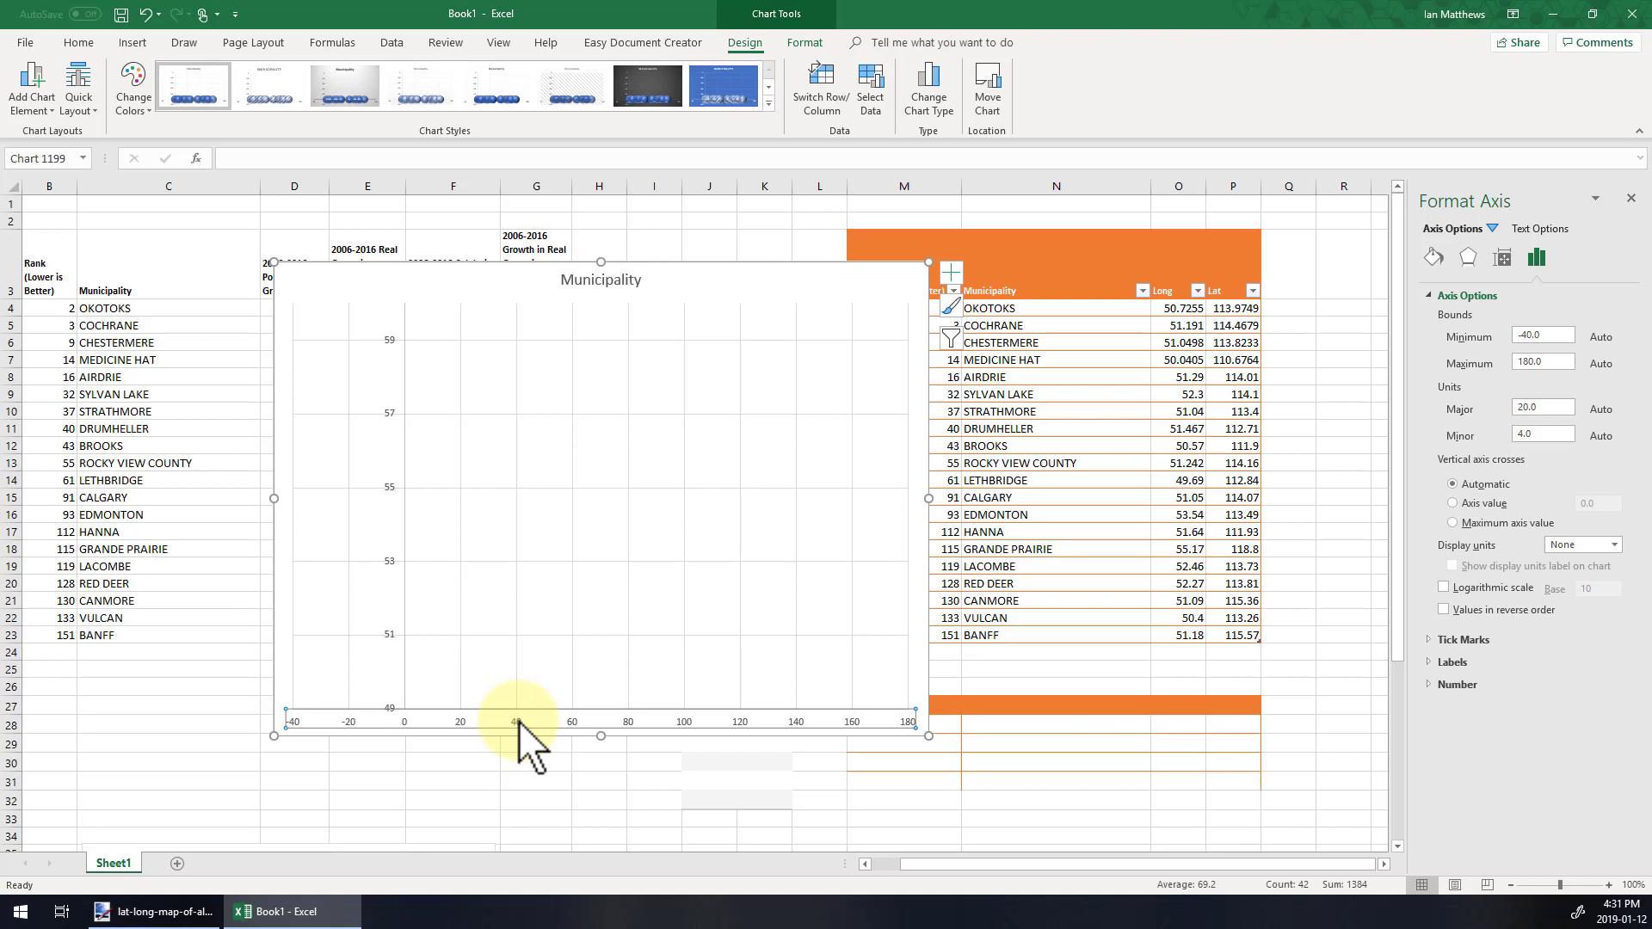
{"action": "right_click", "coordinate": [518, 721]}
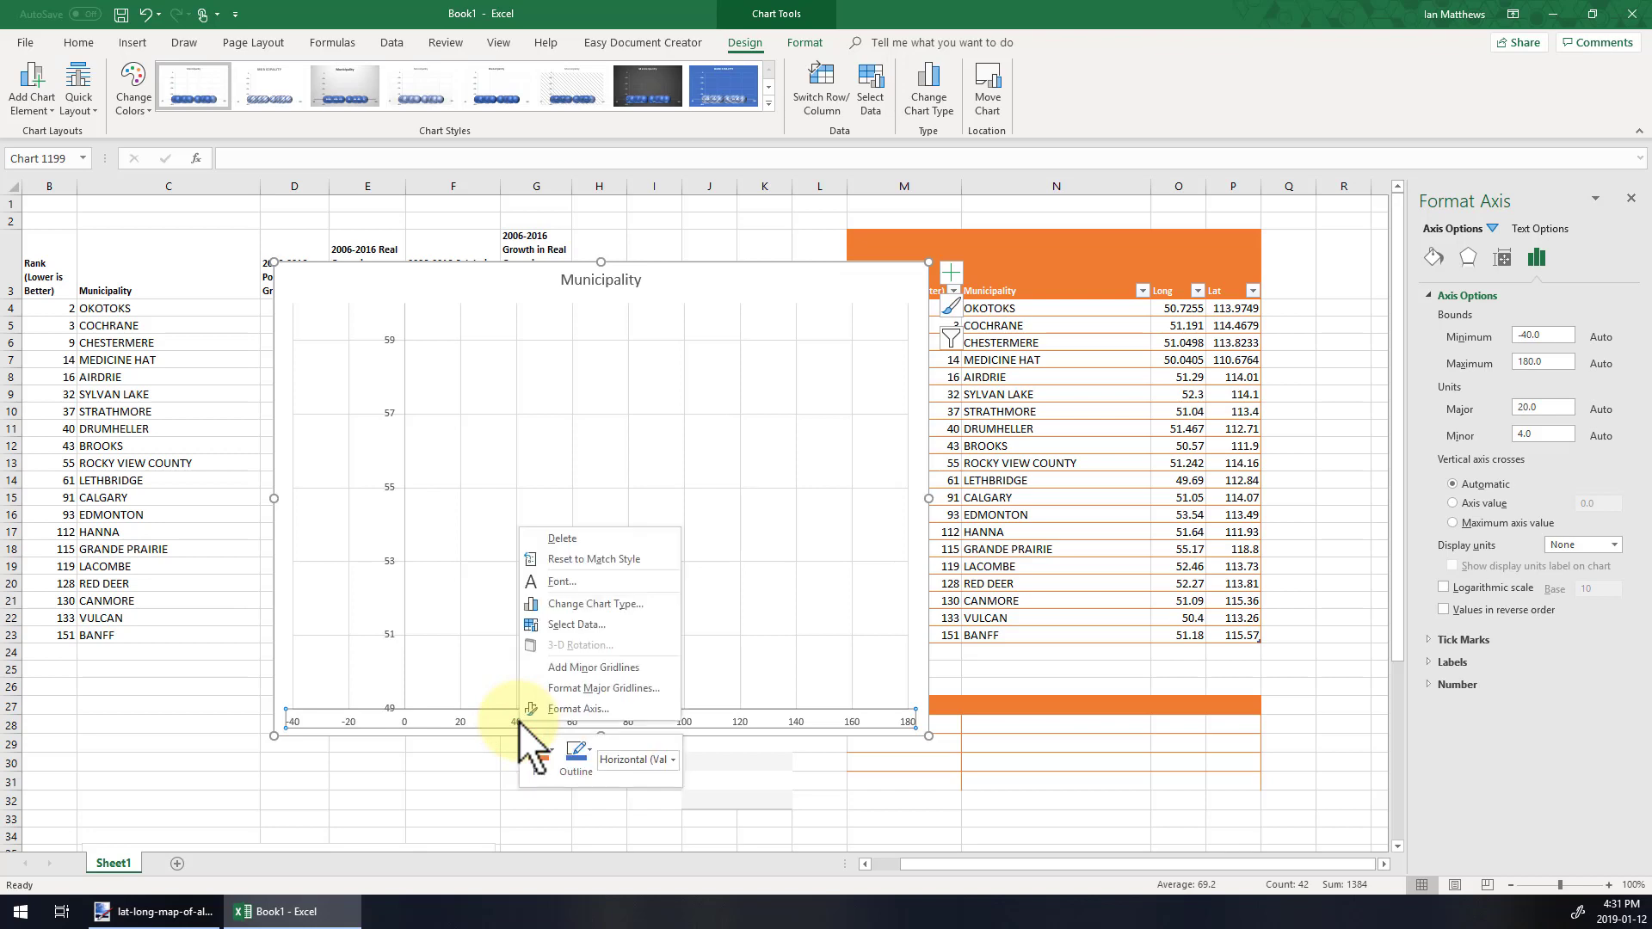
{"action": "left_click", "coordinate": [594, 709]}
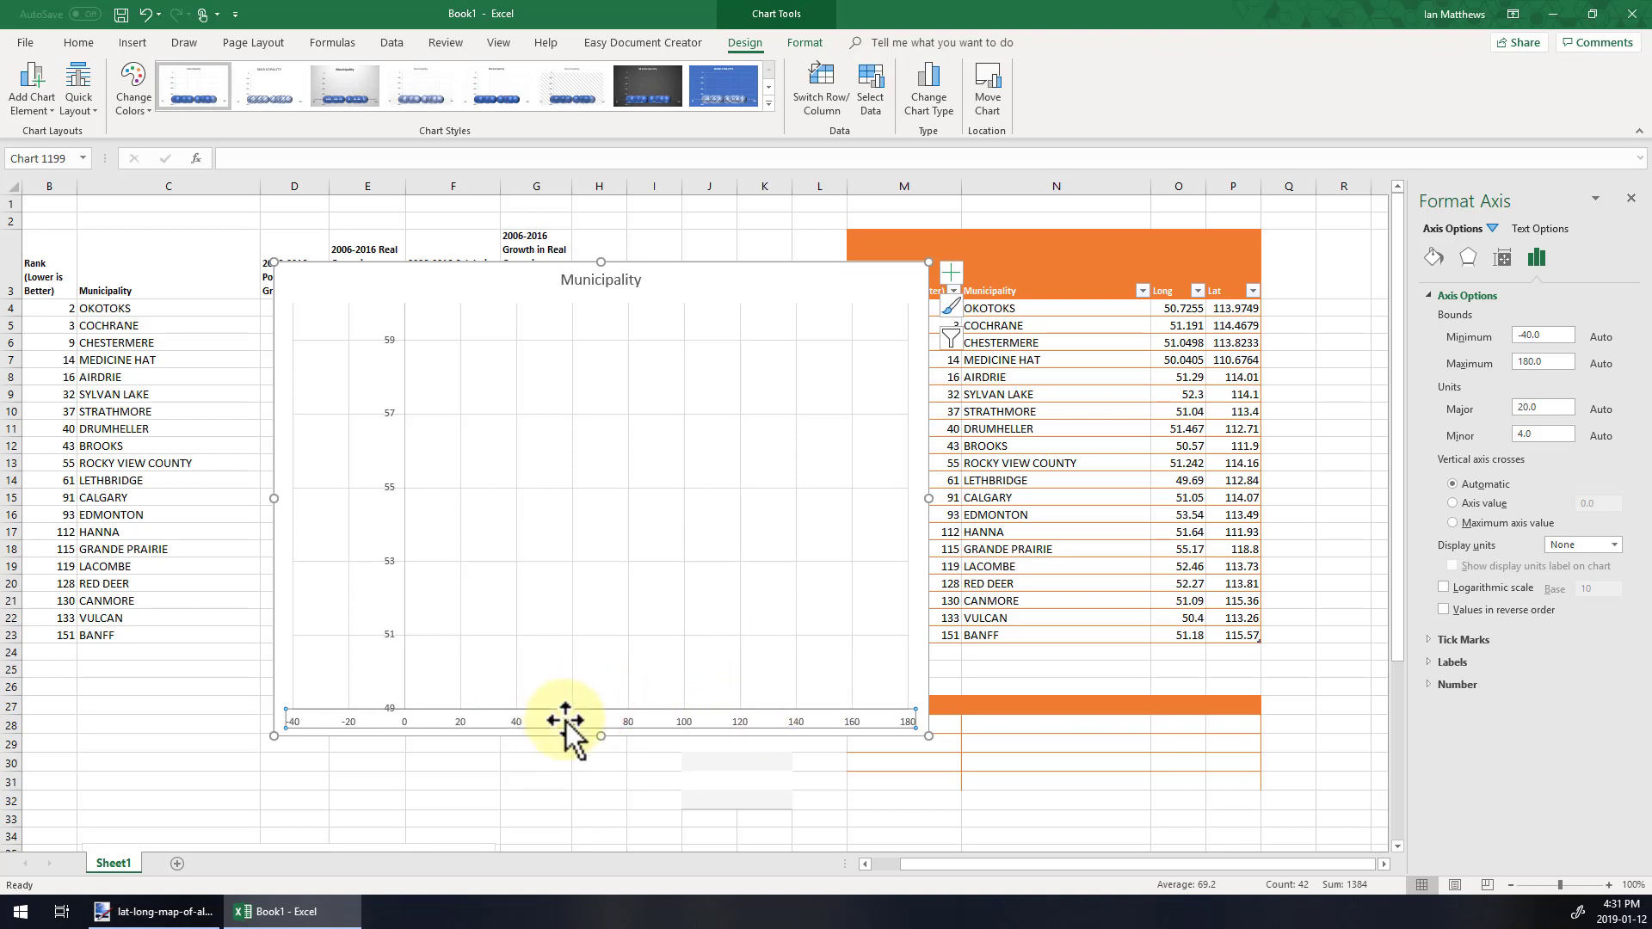
{"action": "left_click", "coordinate": [1549, 331]}
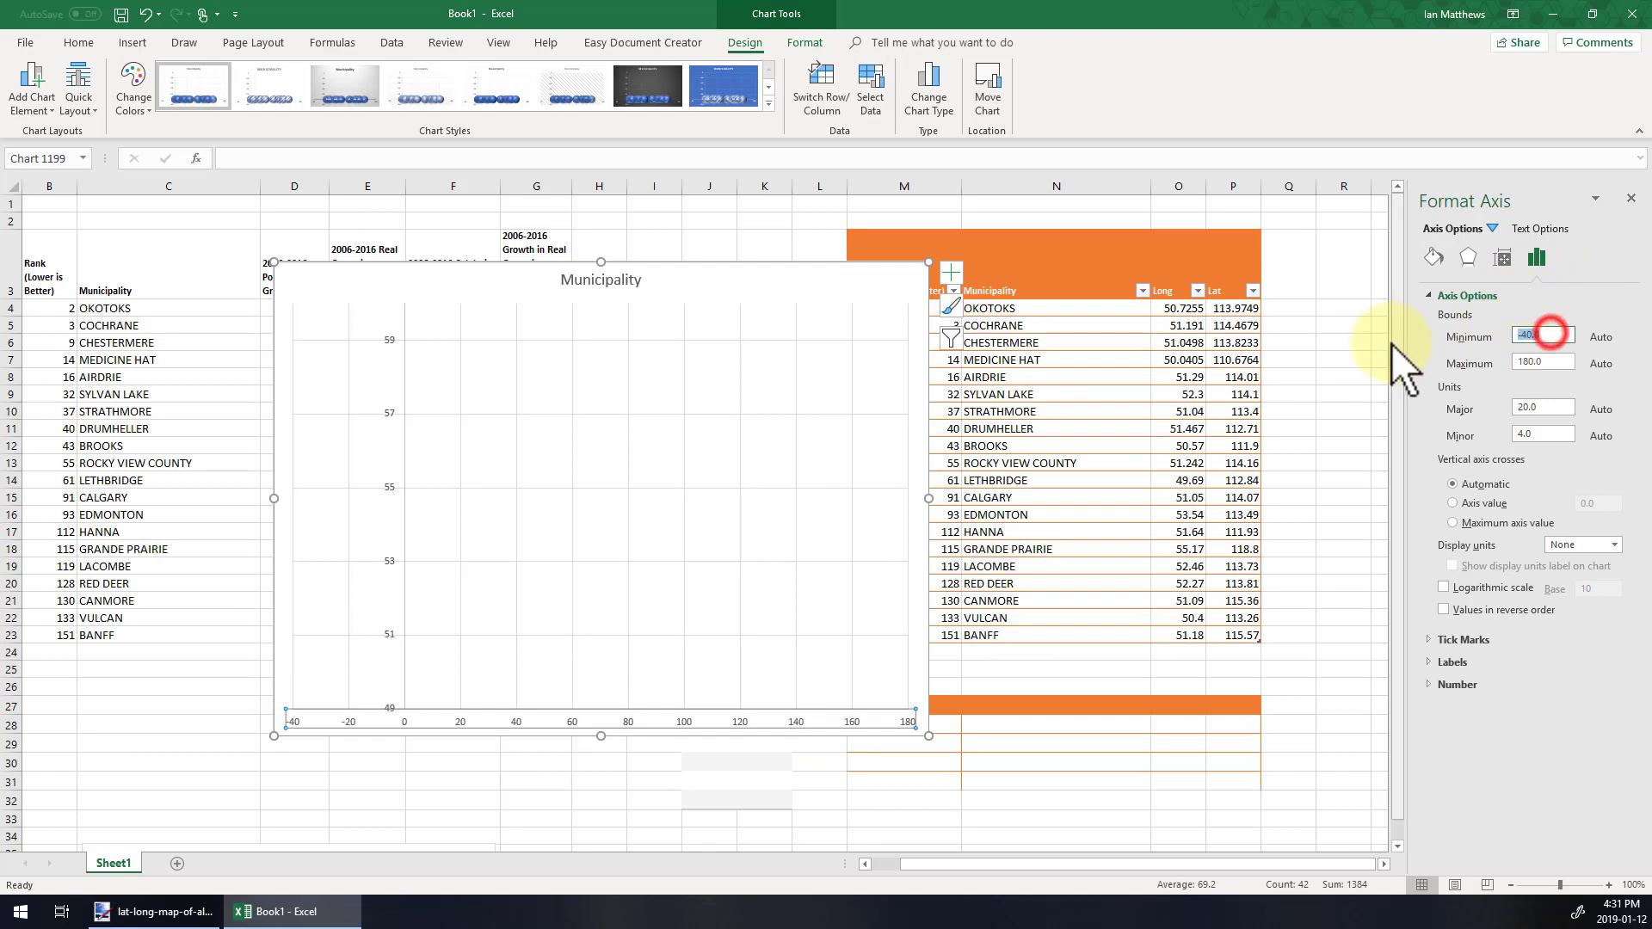
{"action": "left_click", "coordinate": [164, 914]}
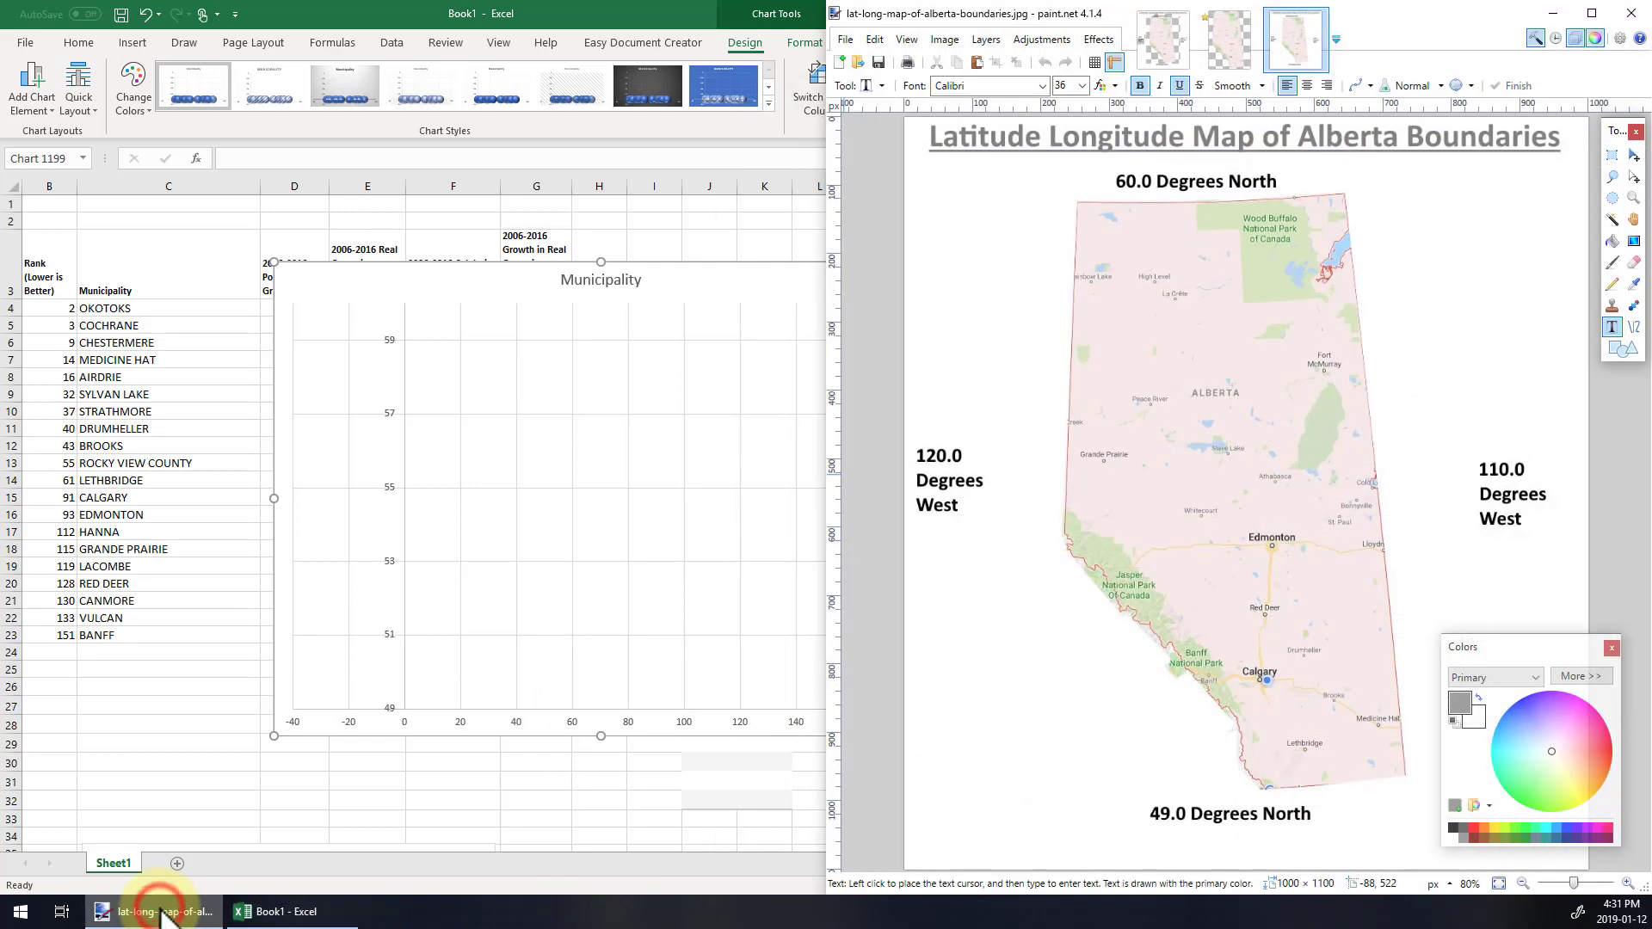
{"action": "left_click", "coordinate": [163, 914]}
{"action": "left_click", "coordinate": [1563, 336]}
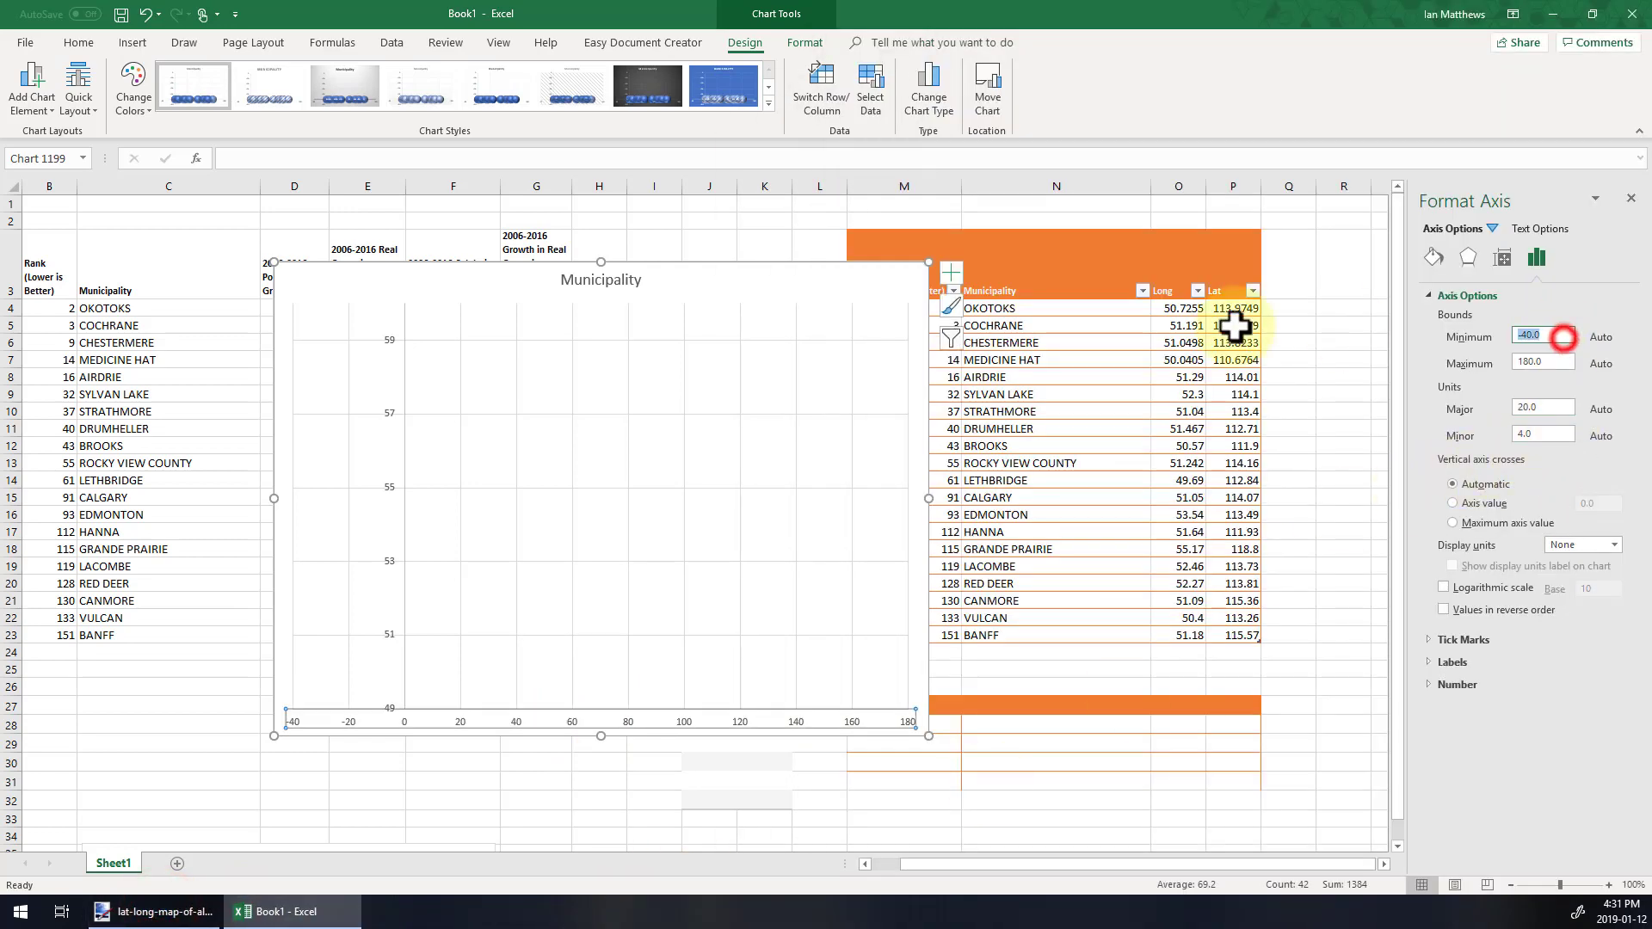
{"action": "key", "text": "Return"}
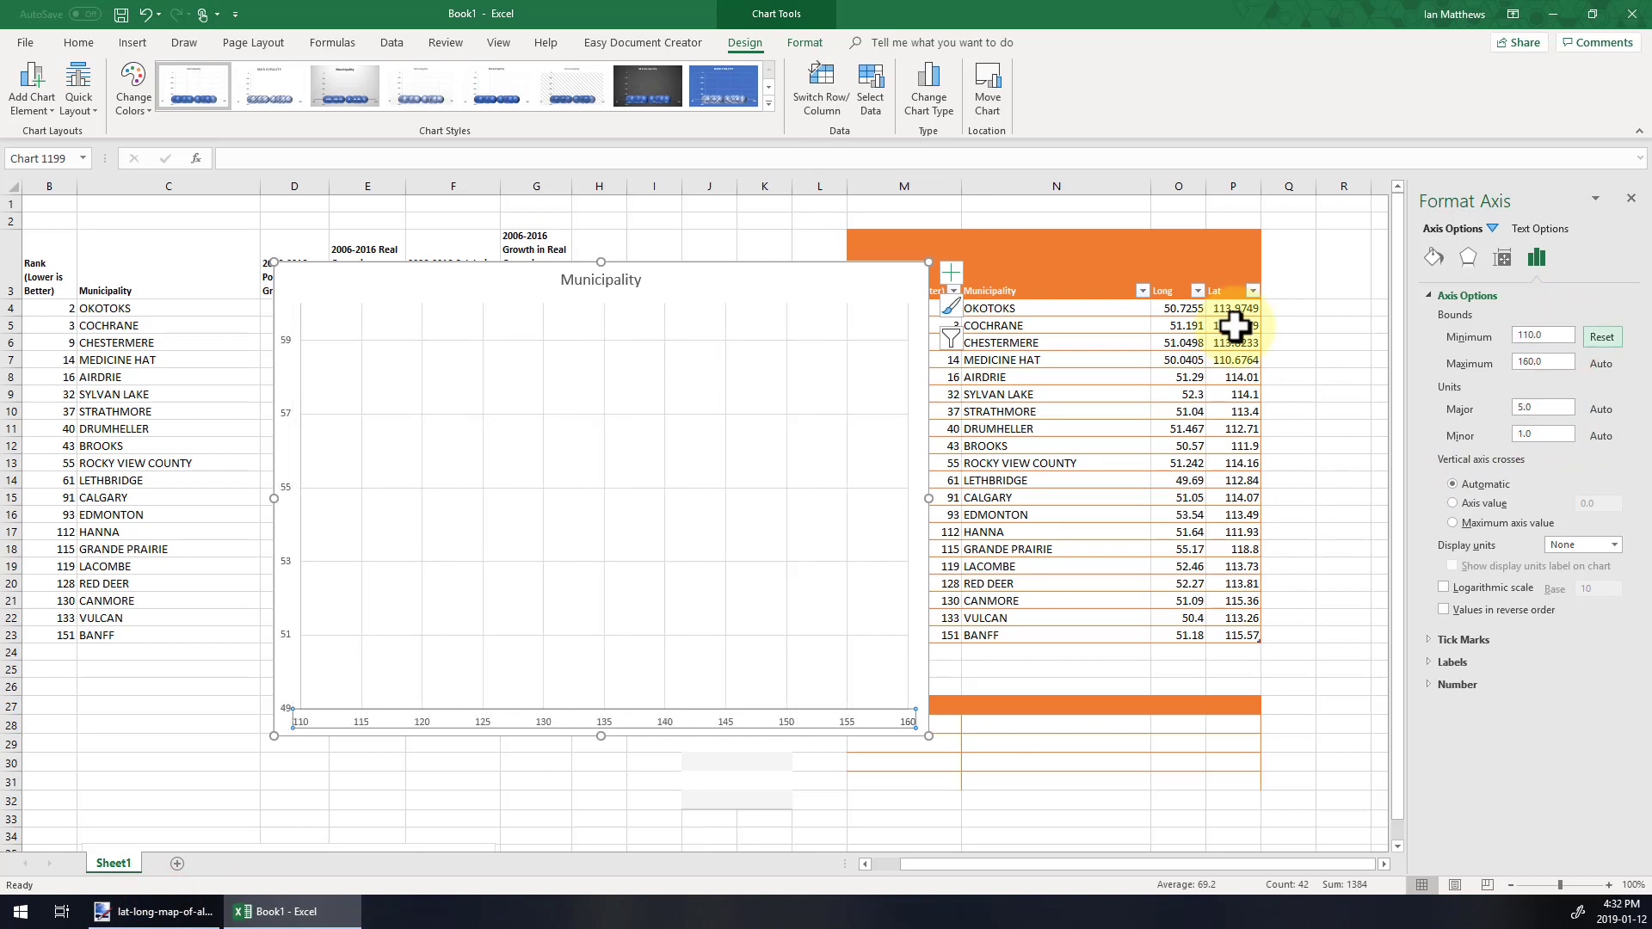
{"action": "left_click", "coordinate": [1564, 361]}
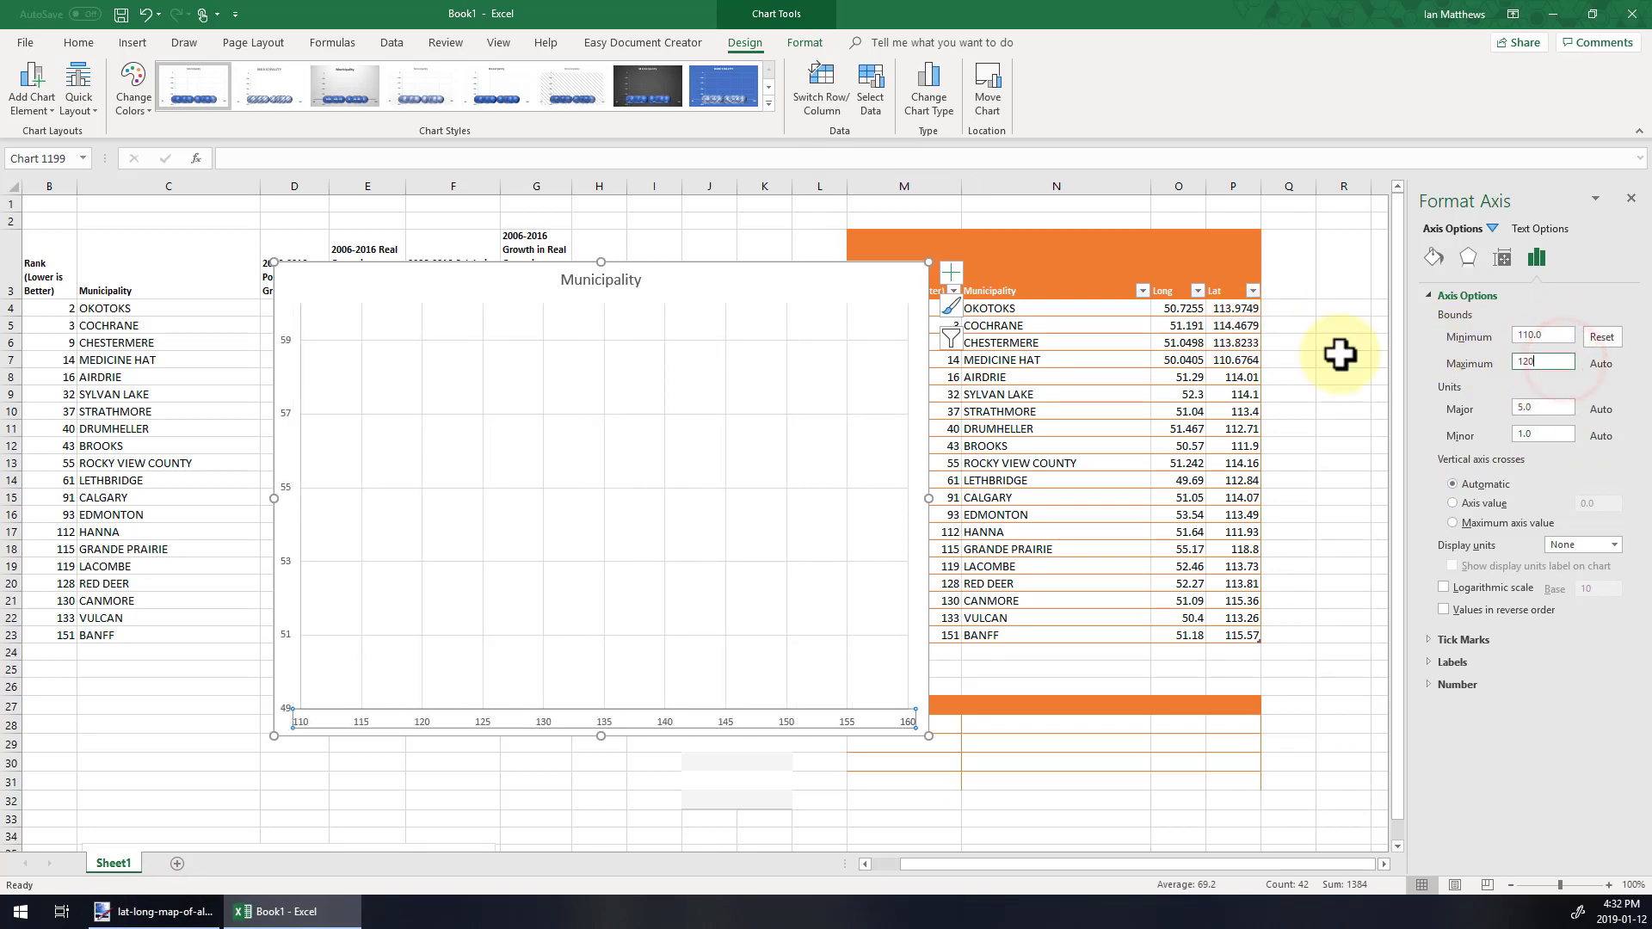
Step: Edit the Municipality series in the chart's data source and set its X values to the Lat column, P4:P23
{"action": "left_click", "coordinate": [308, 473]}
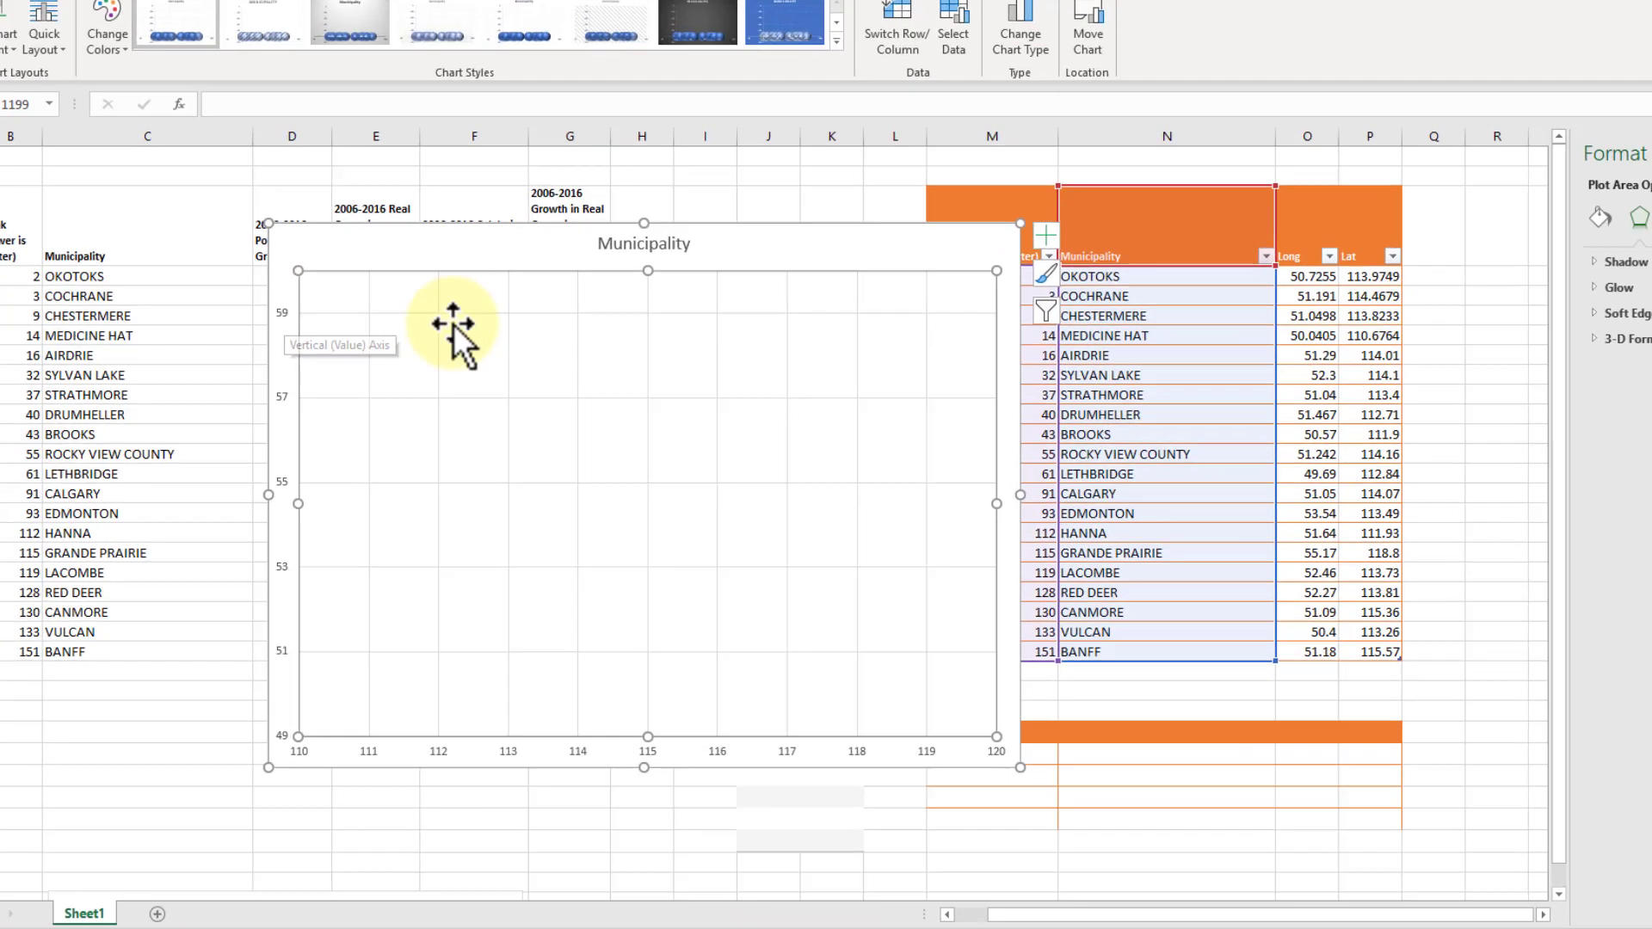
{"action": "right_click", "coordinate": [434, 347]}
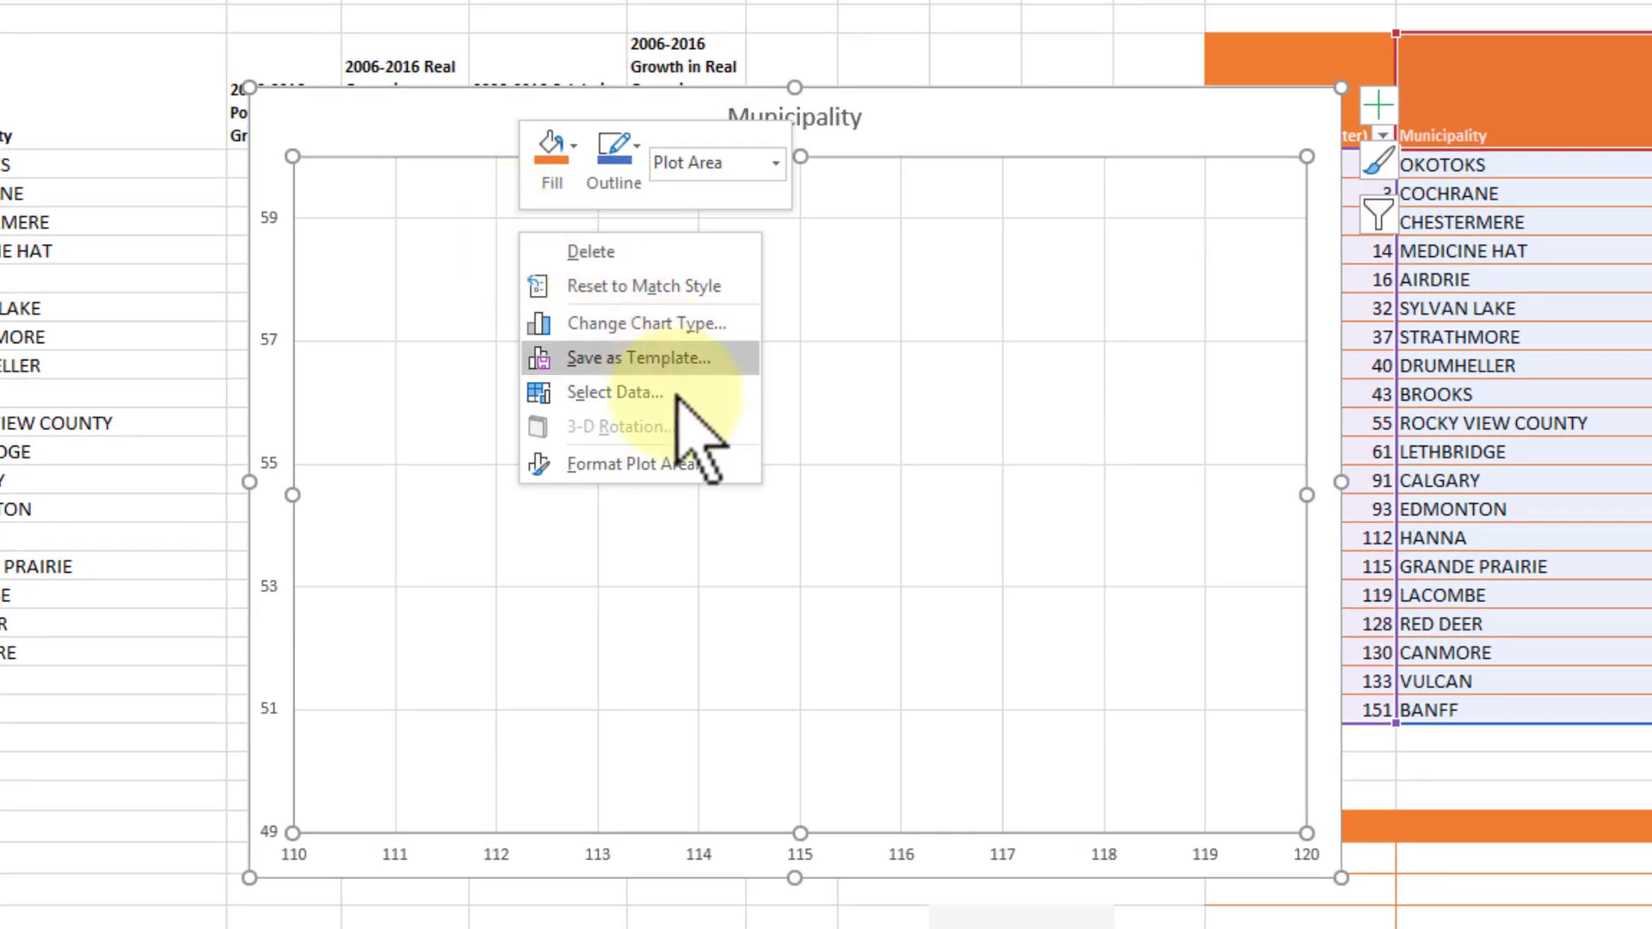
{"action": "left_click", "coordinate": [667, 393]}
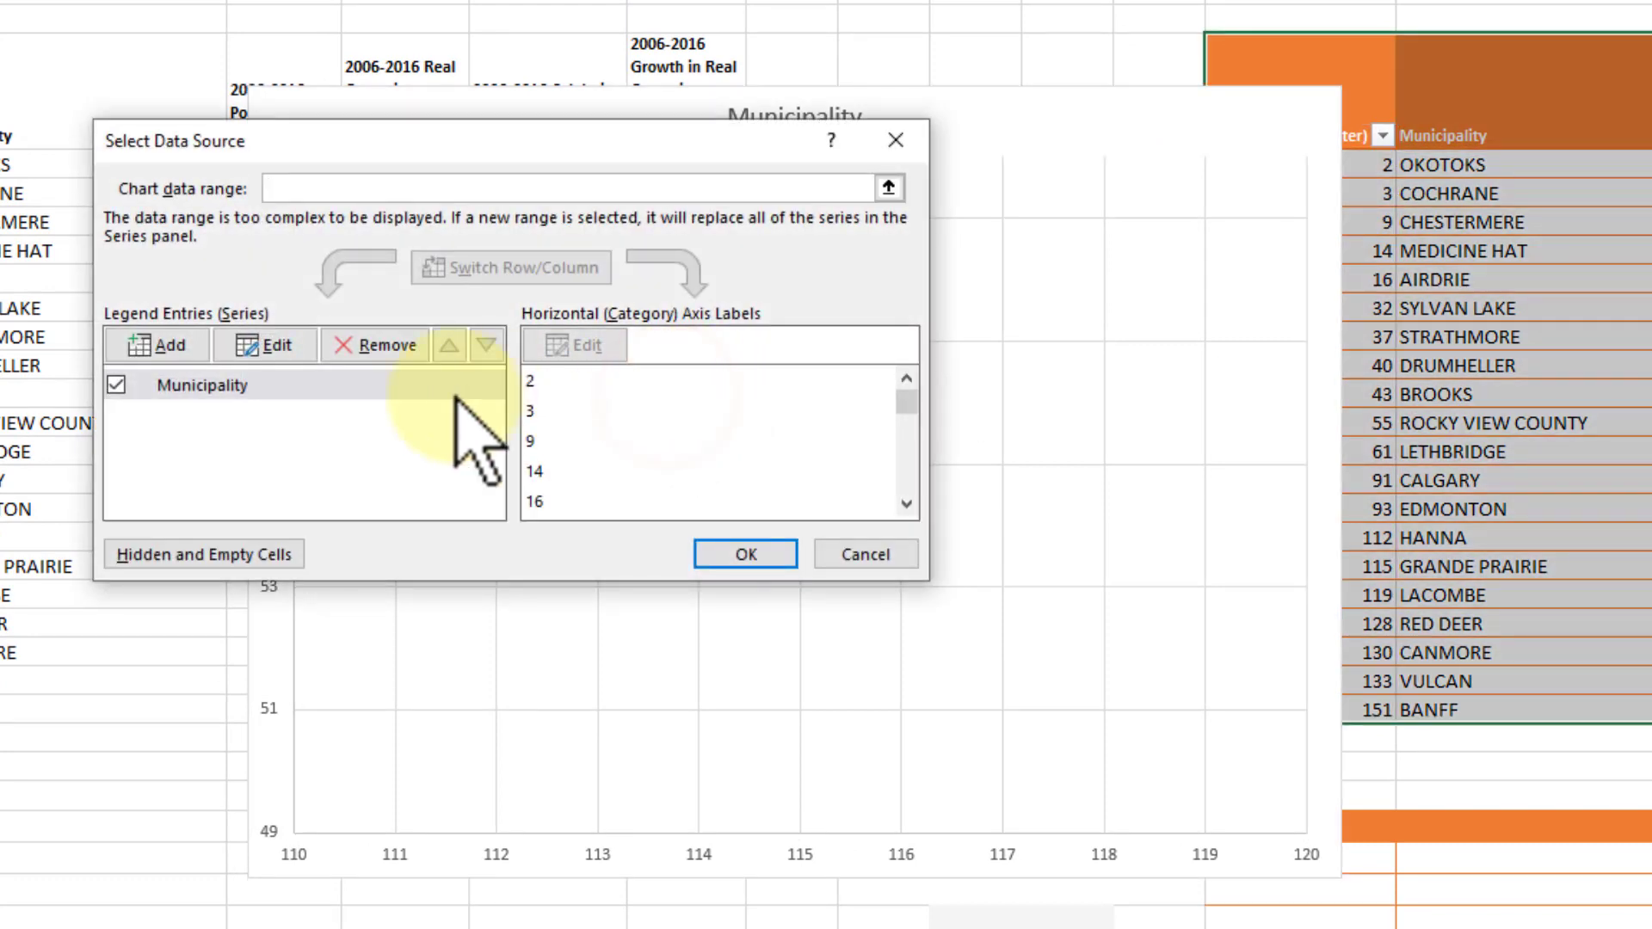
{"action": "left_click", "coordinate": [314, 385]}
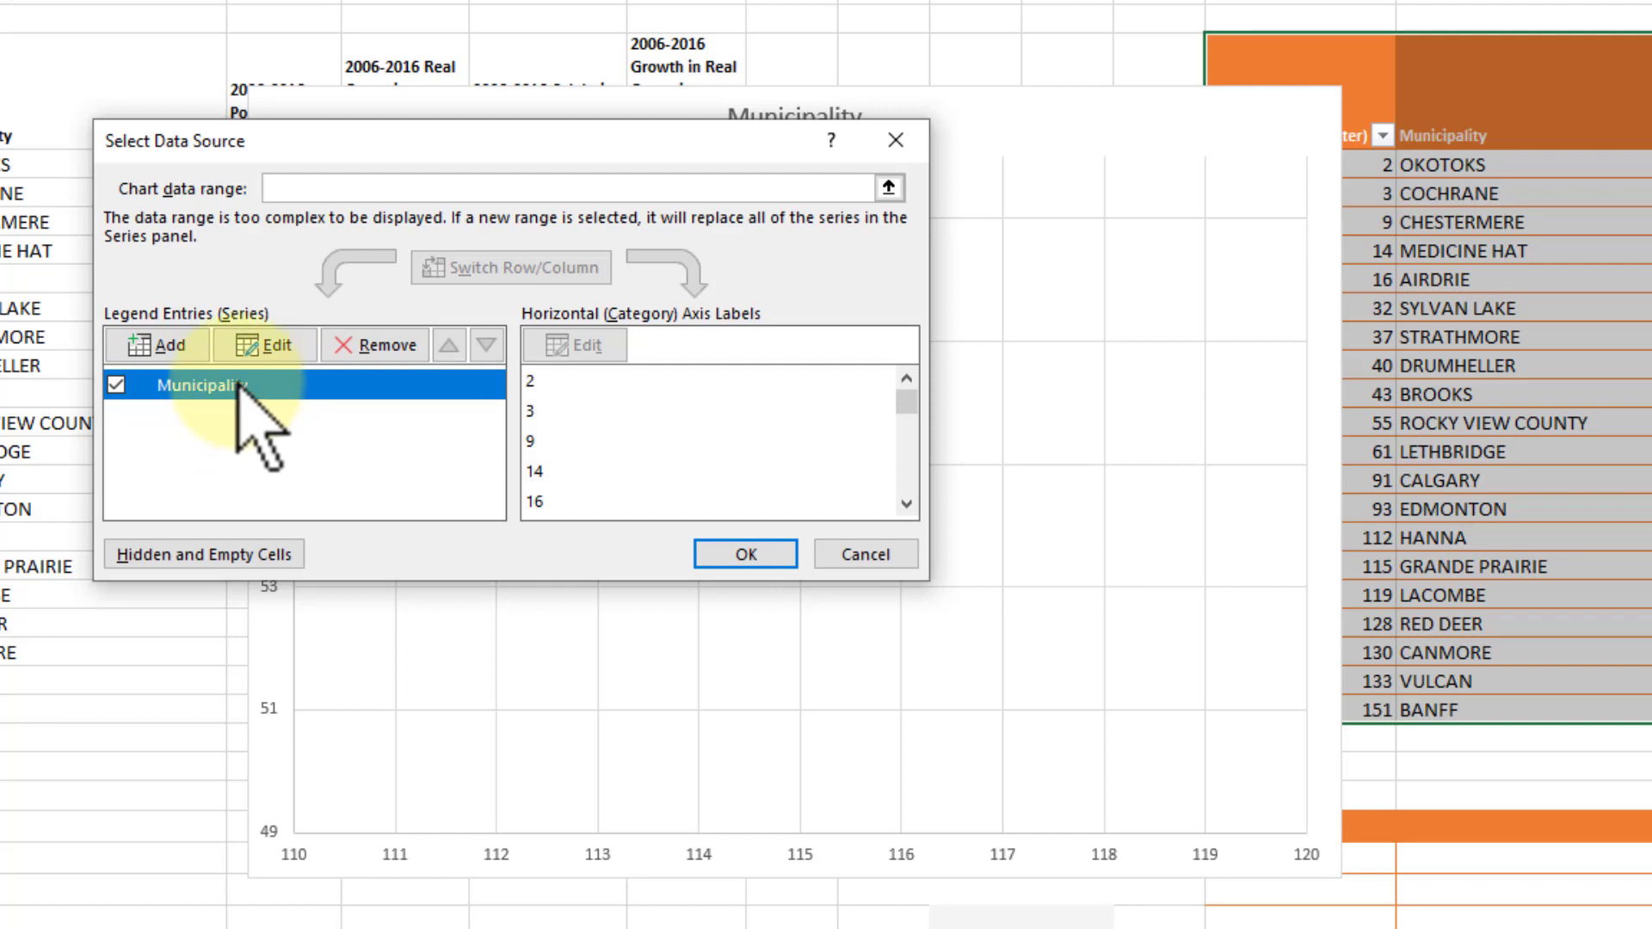
{"action": "left_click", "coordinate": [266, 344]}
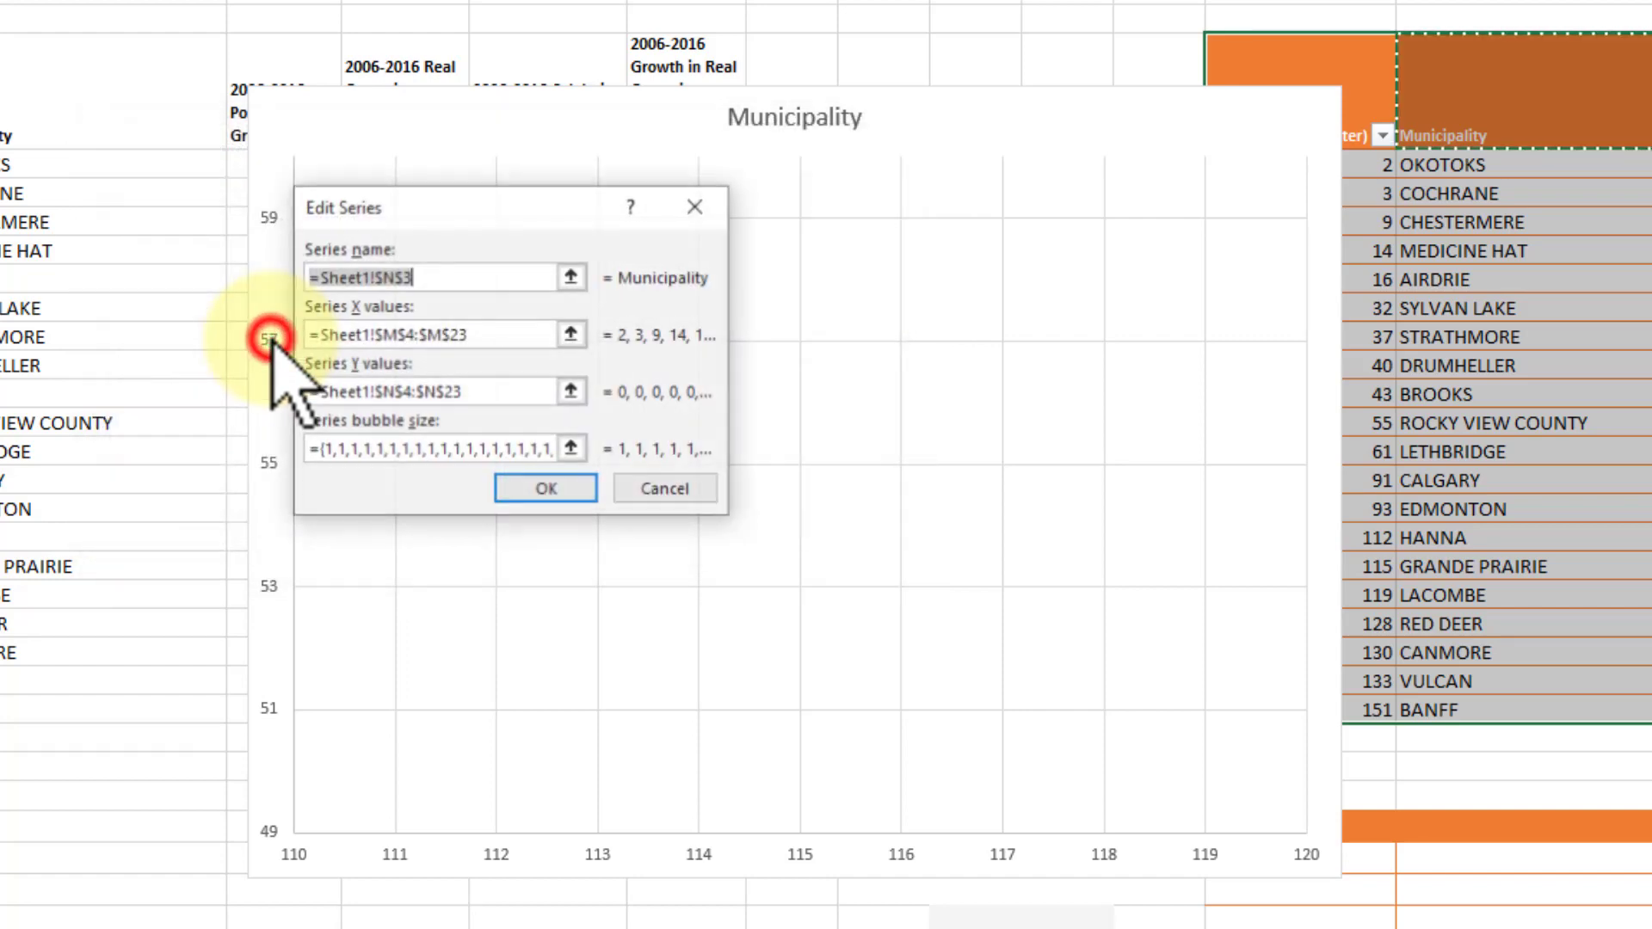
{"action": "left_click_drag", "start_coordinate": [498, 209], "coordinate": [747, 147]}
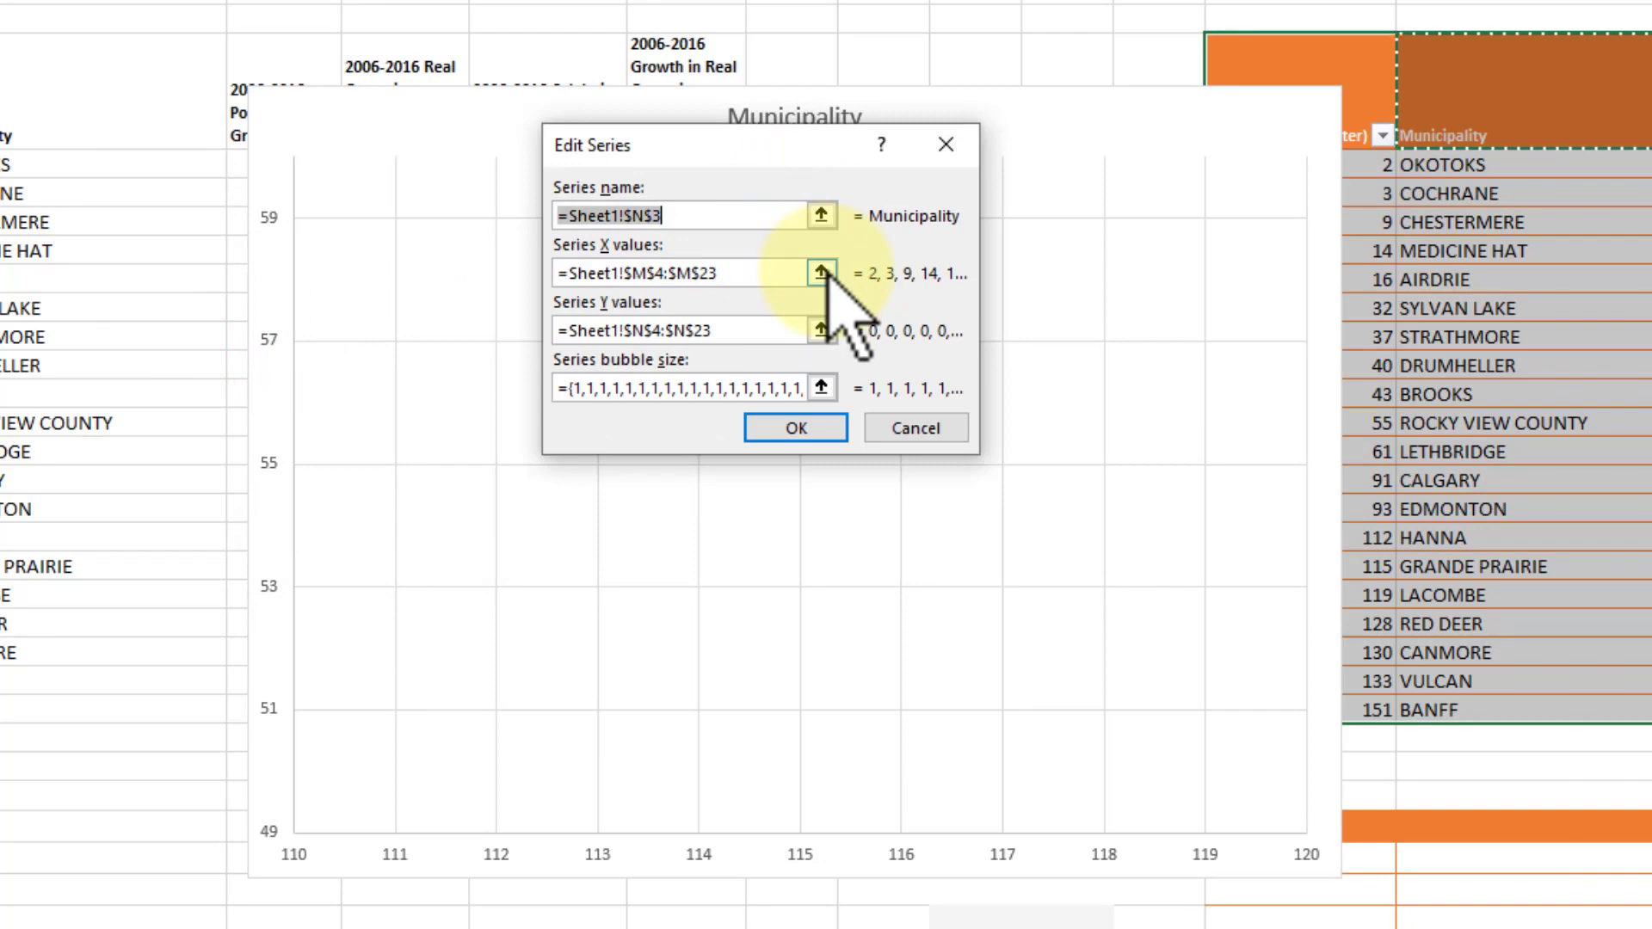
{"action": "left_click", "coordinate": [820, 273]}
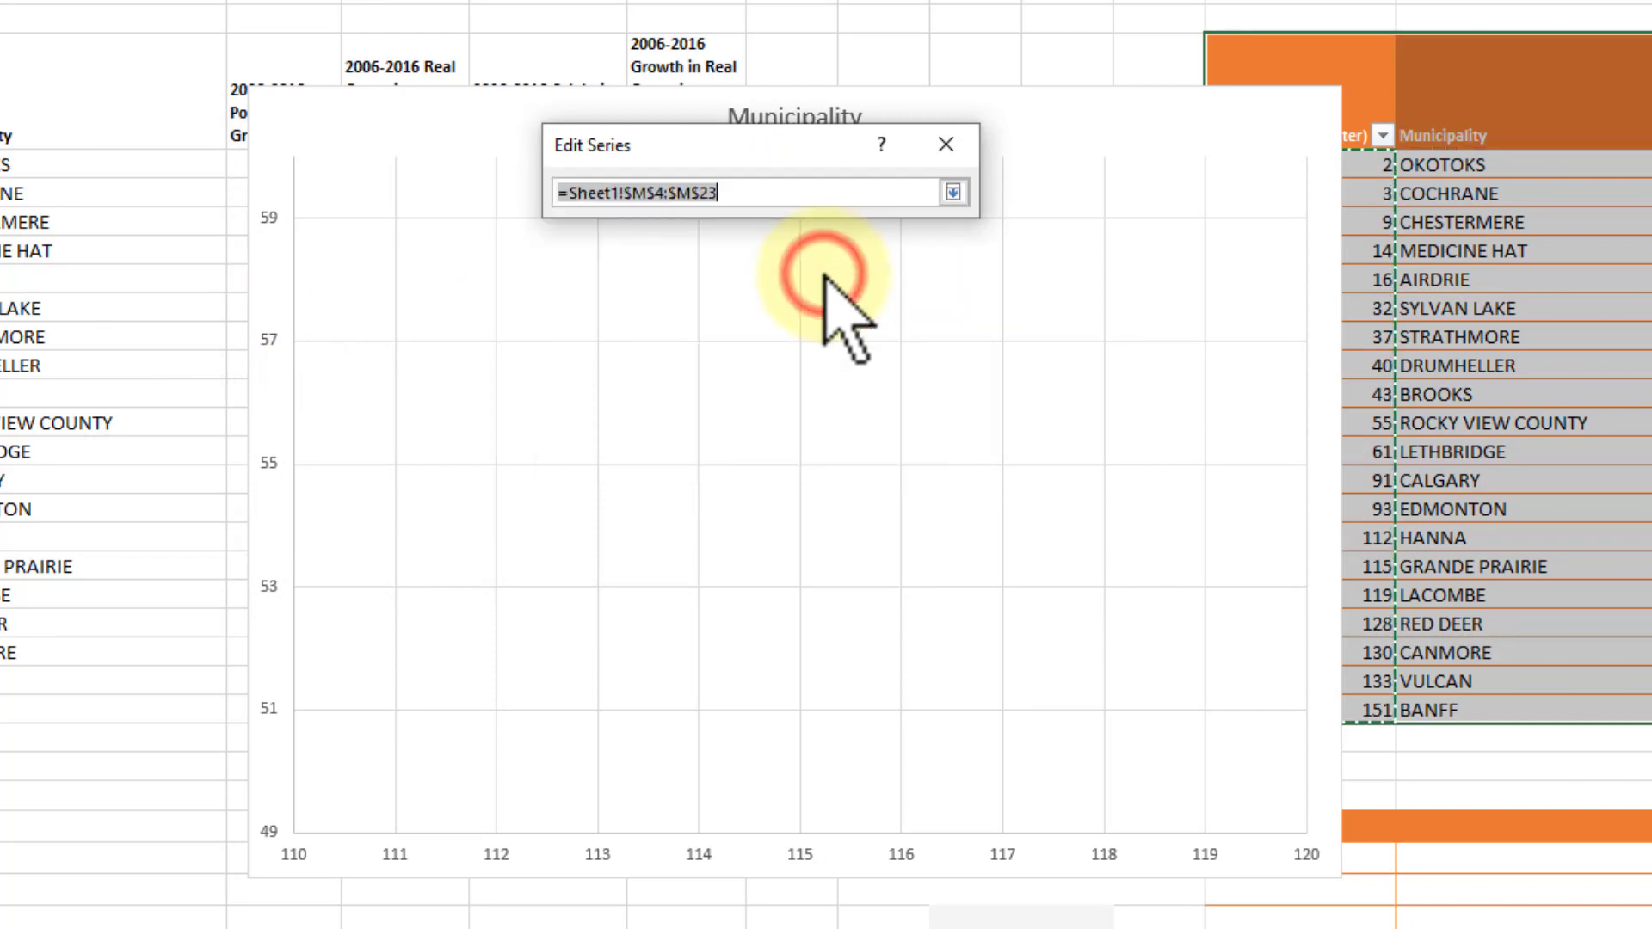
{"action": "left_click", "coordinate": [953, 192]}
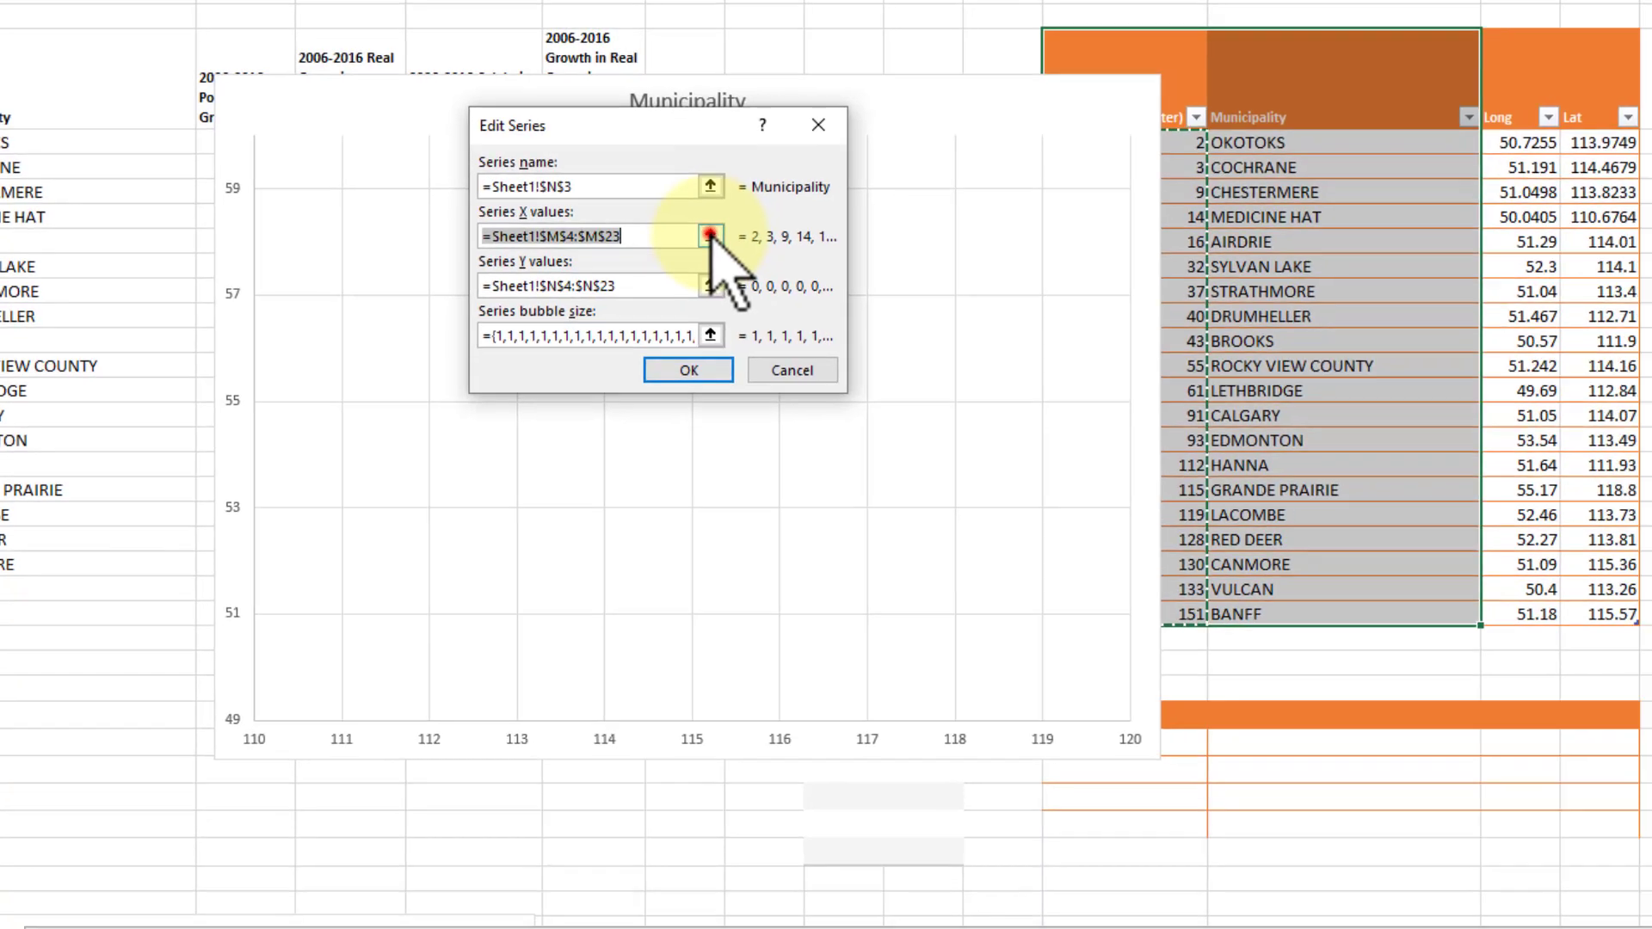
{"action": "left_click", "coordinate": [710, 236]}
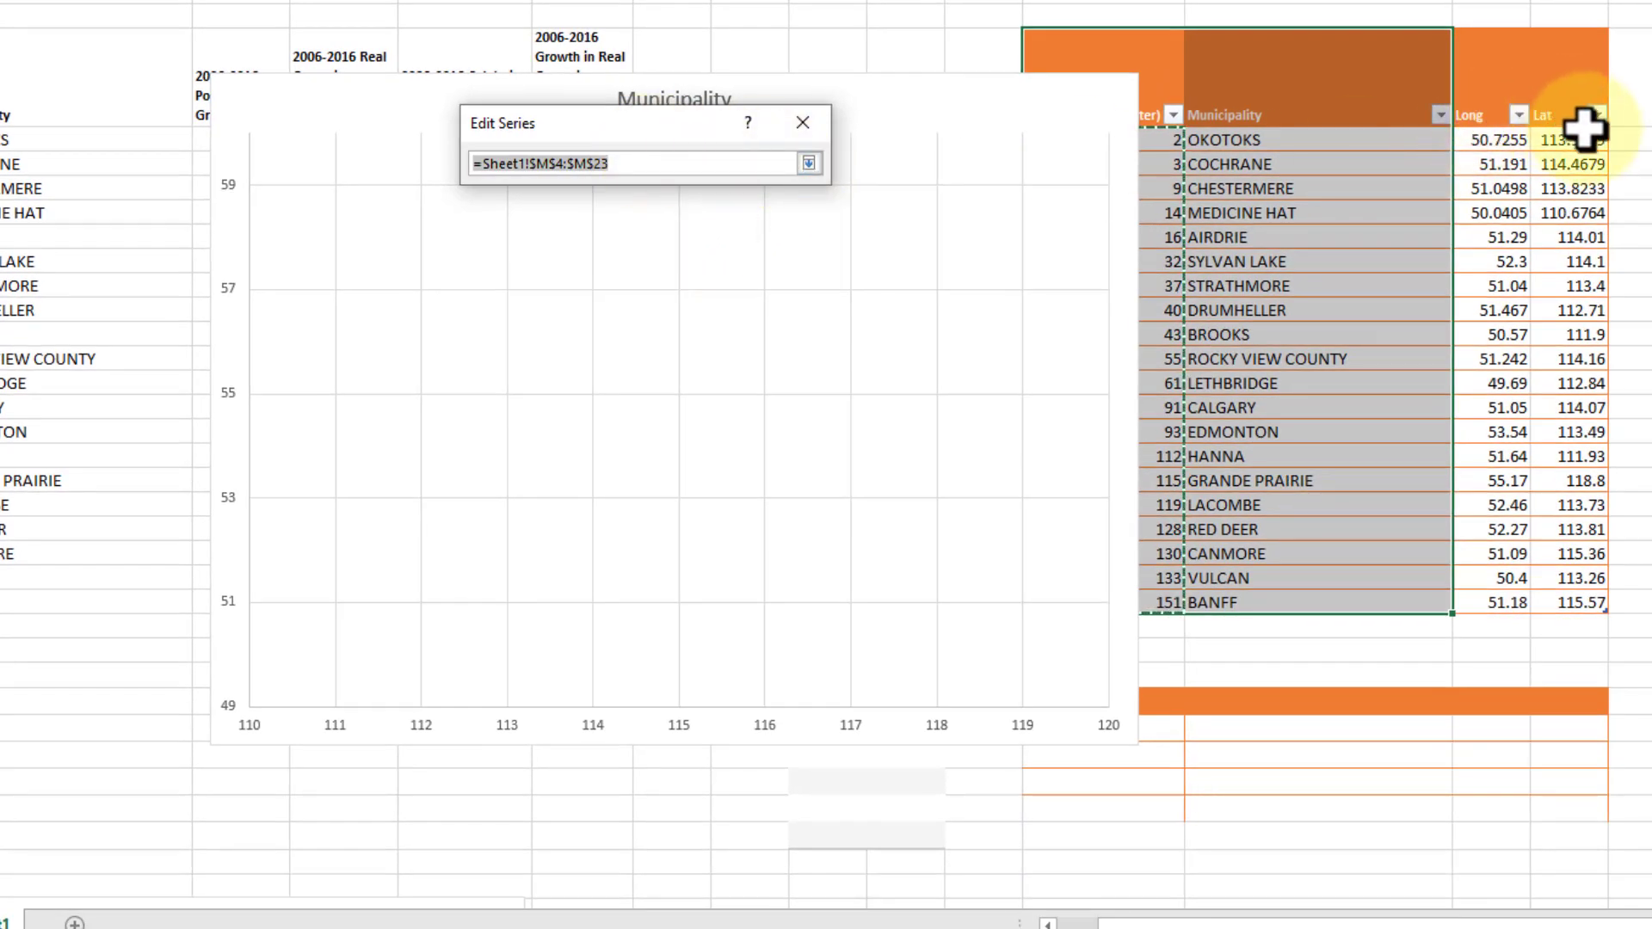
{"action": "left_click_drag", "start_coordinate": [1578, 138], "coordinate": [1597, 609]}
{"action": "key", "text": "Return"}
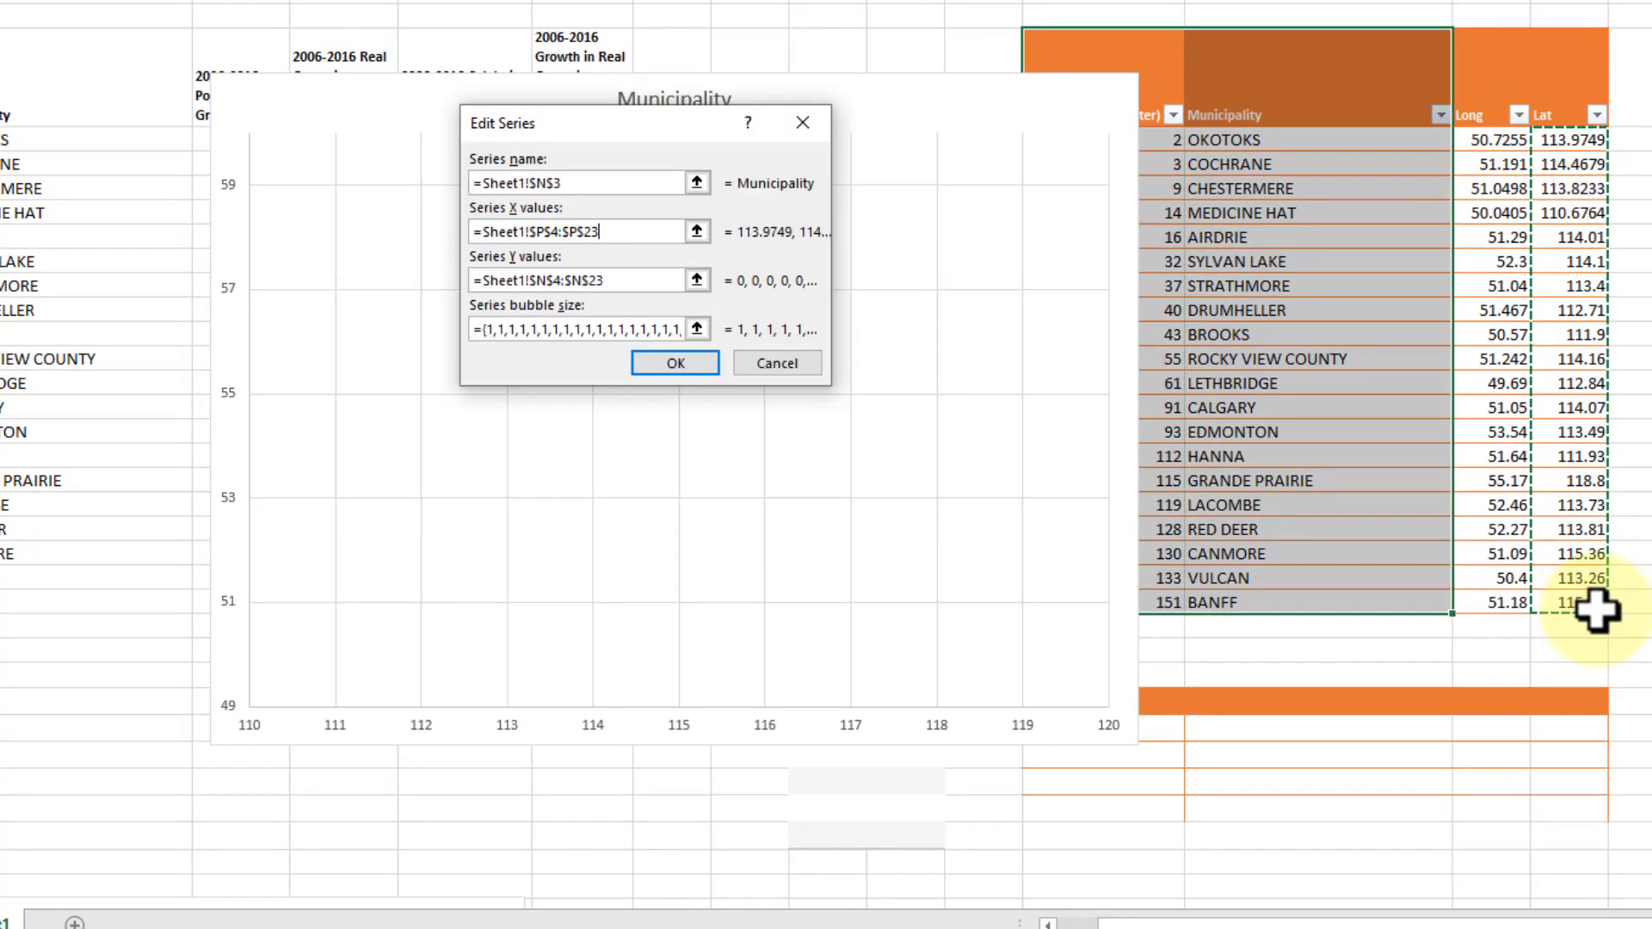
Step: Set the Municipality series' Y values to the Long column, O4:O23
{"action": "left_click", "coordinate": [697, 281]}
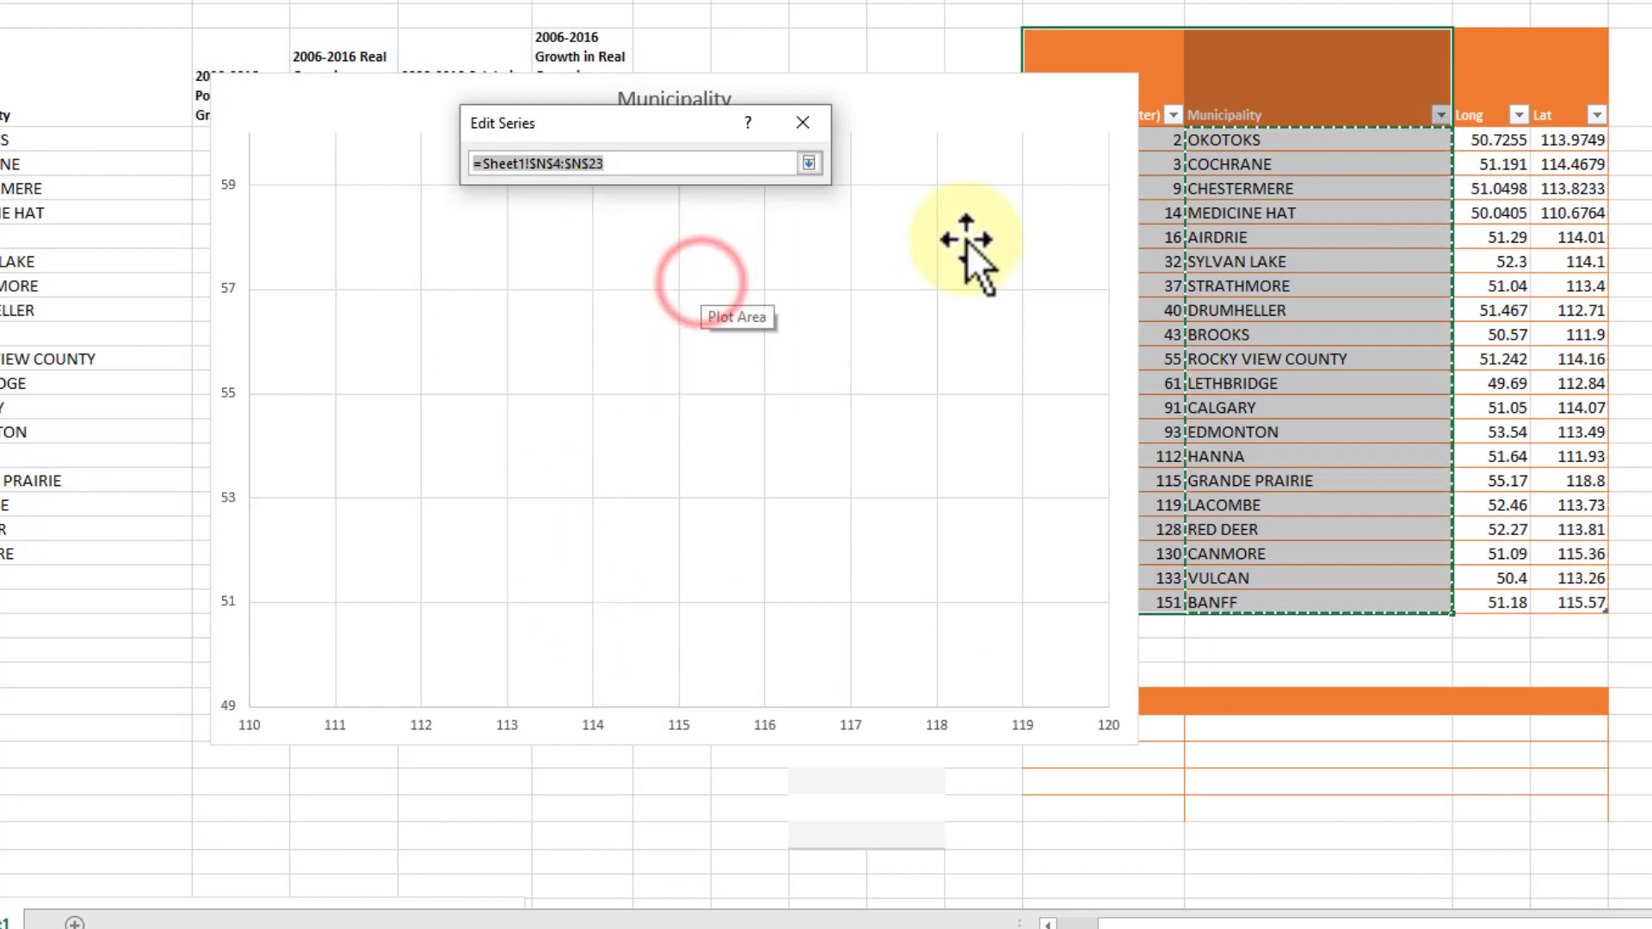
{"action": "left_click_drag", "start_coordinate": [1513, 139], "coordinate": [1512, 613]}
{"action": "key", "text": "Return"}
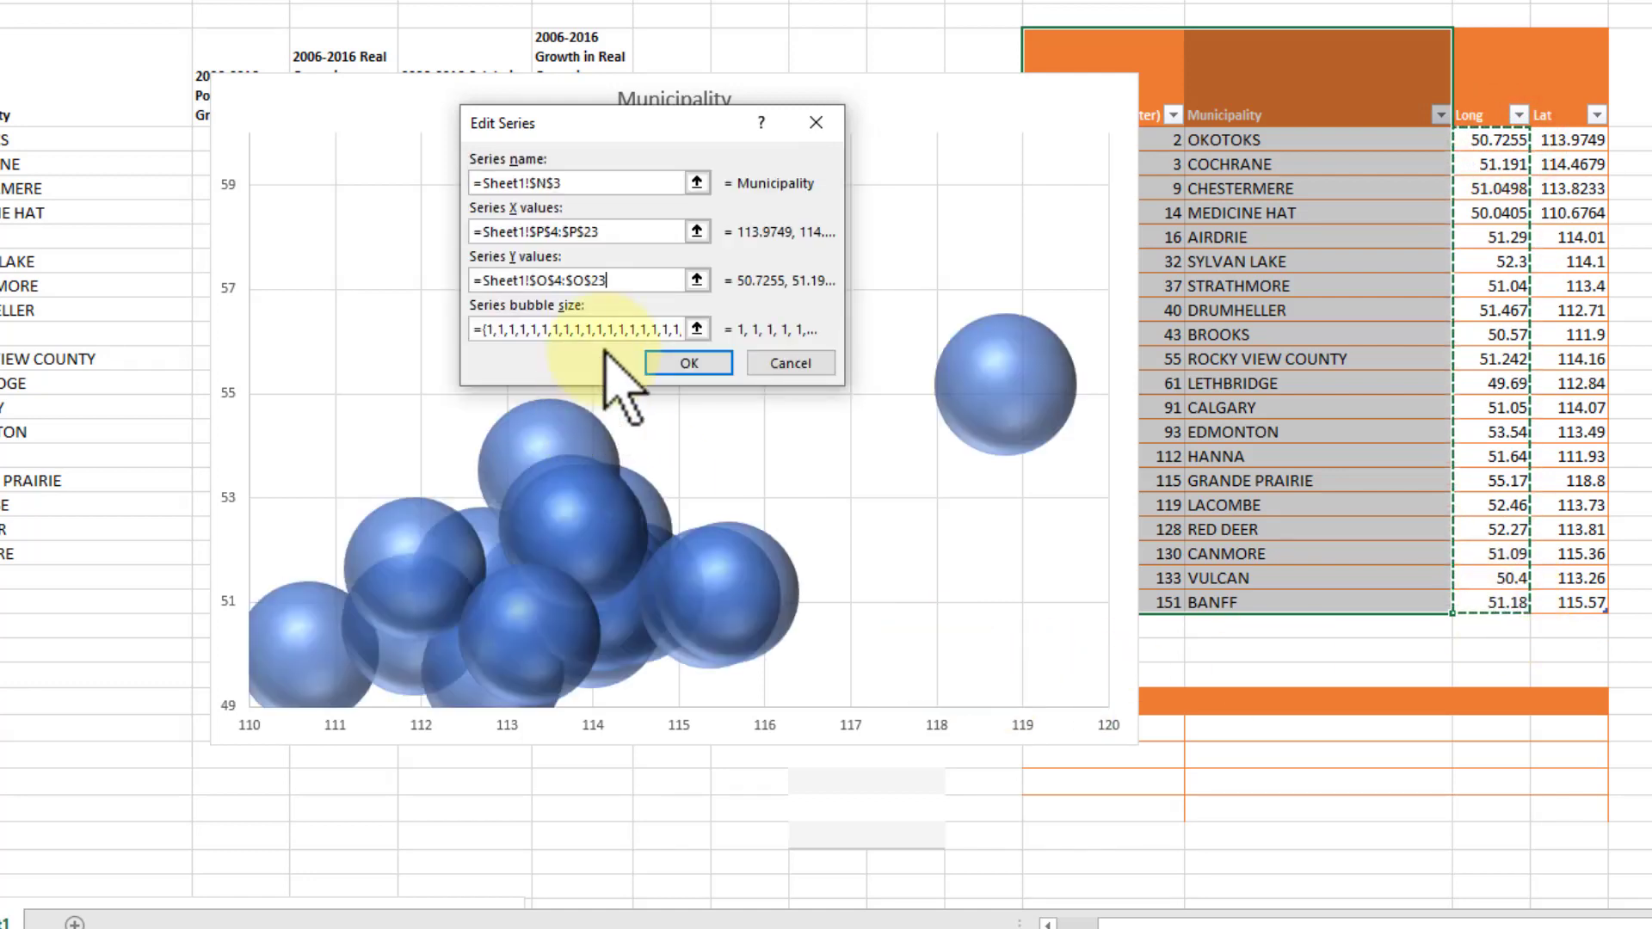
Step: Set the series' bubble size to the Rank column, M4:M23, and apply the data source changes
{"action": "left_click", "coordinate": [697, 329]}
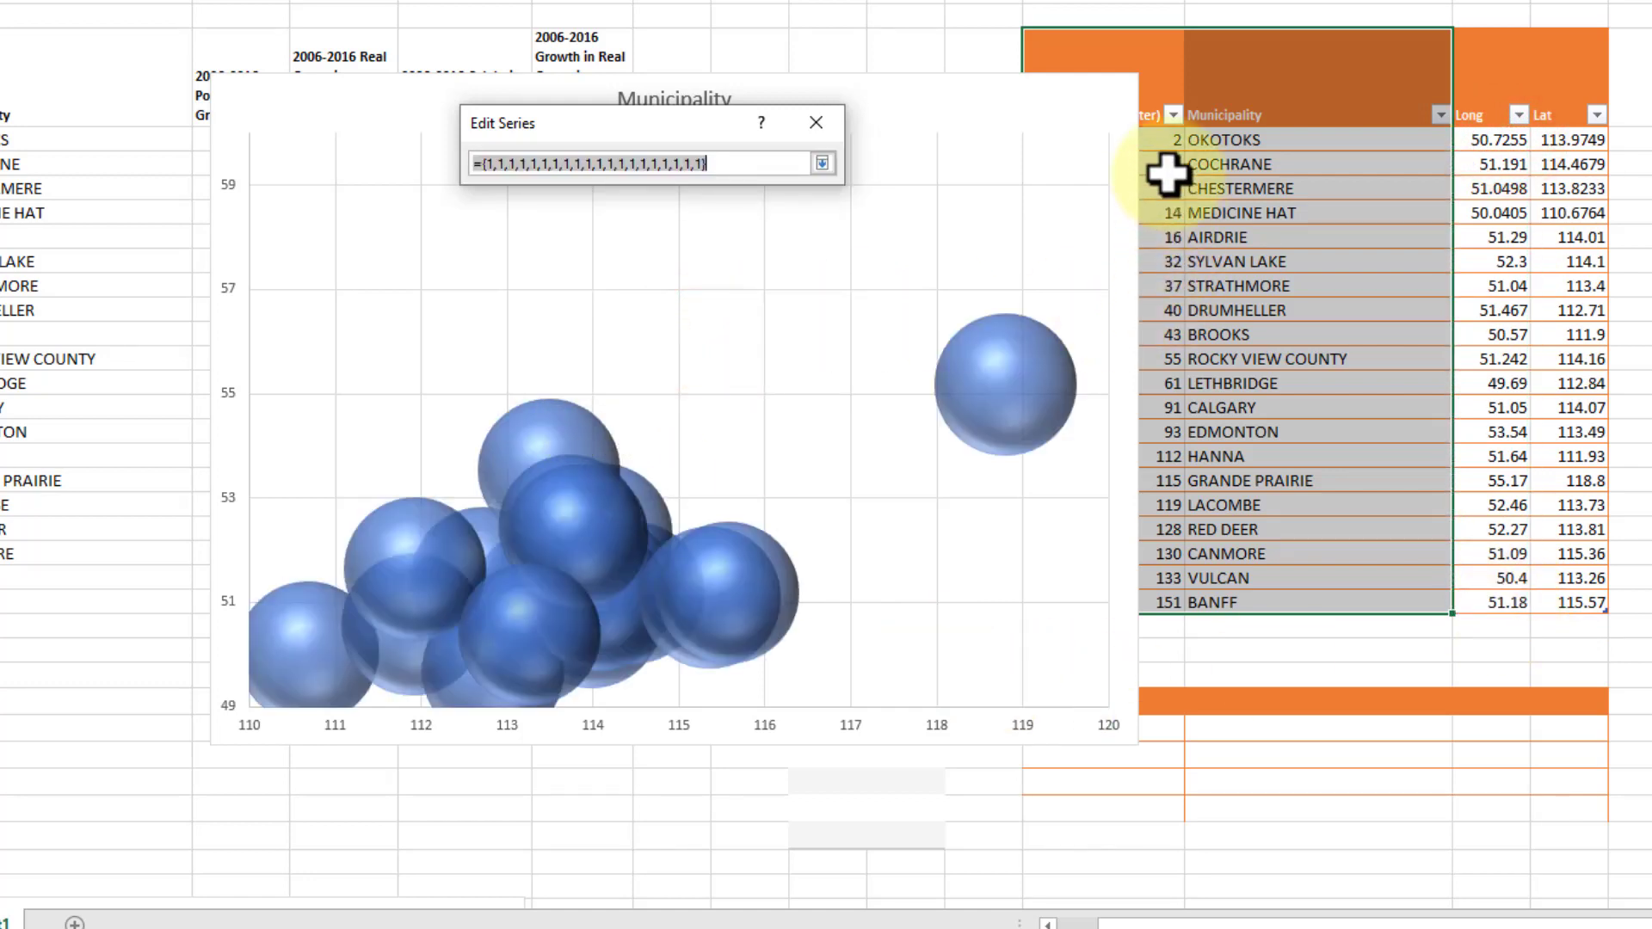
{"action": "left_click_drag", "start_coordinate": [1166, 135], "coordinate": [1170, 603]}
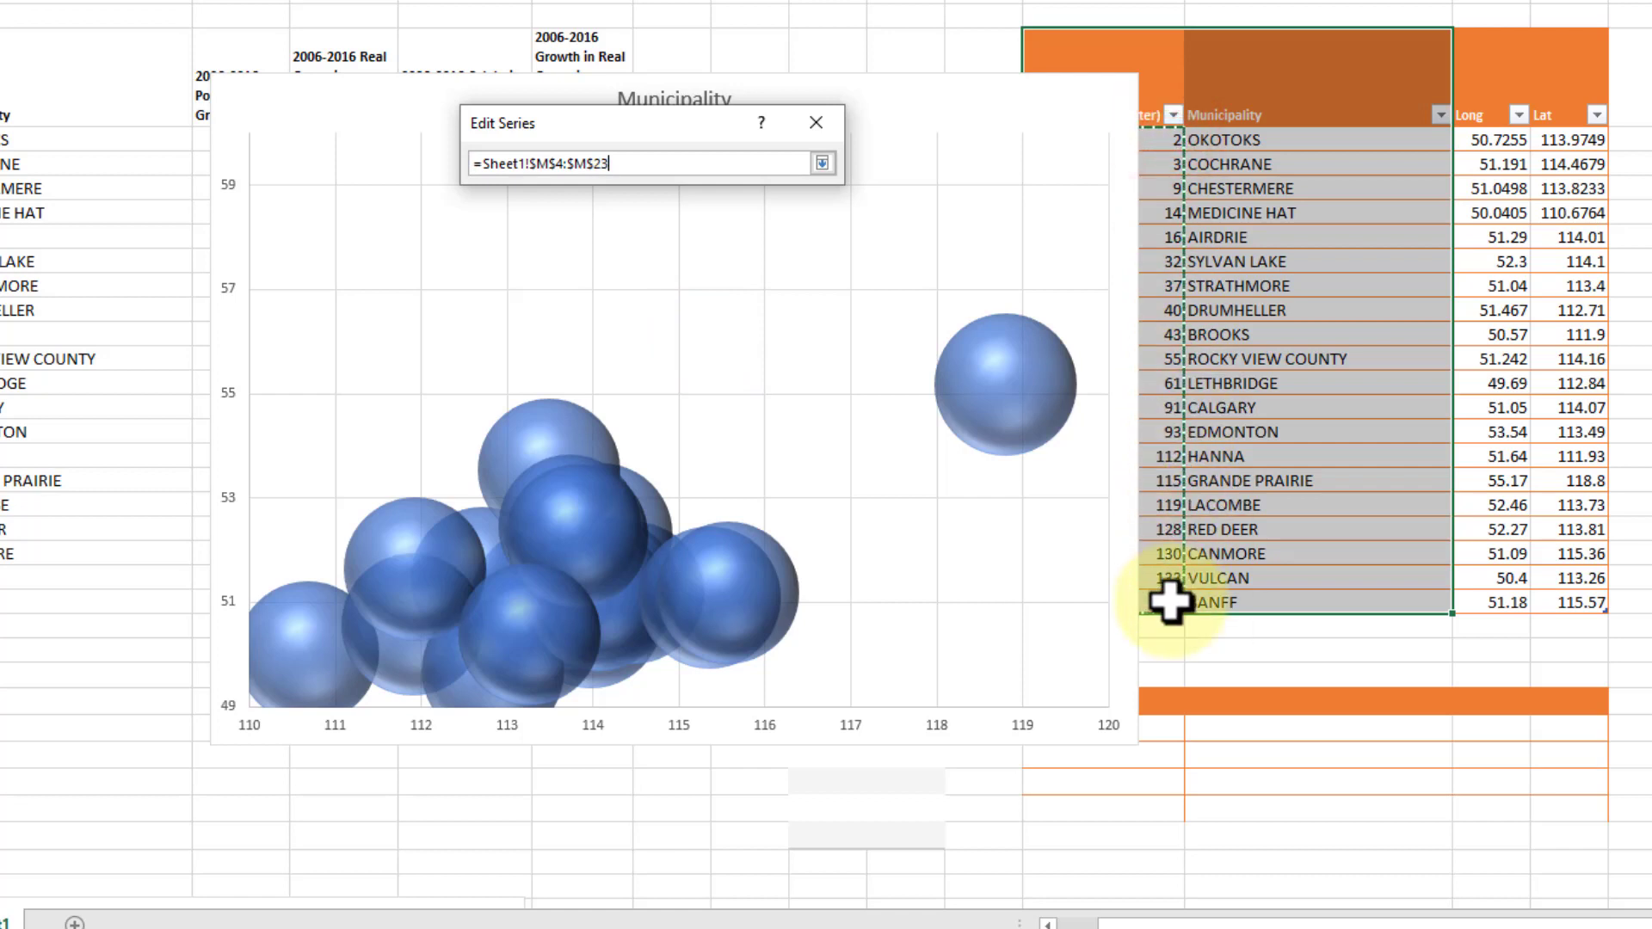
{"action": "key", "text": "Return"}
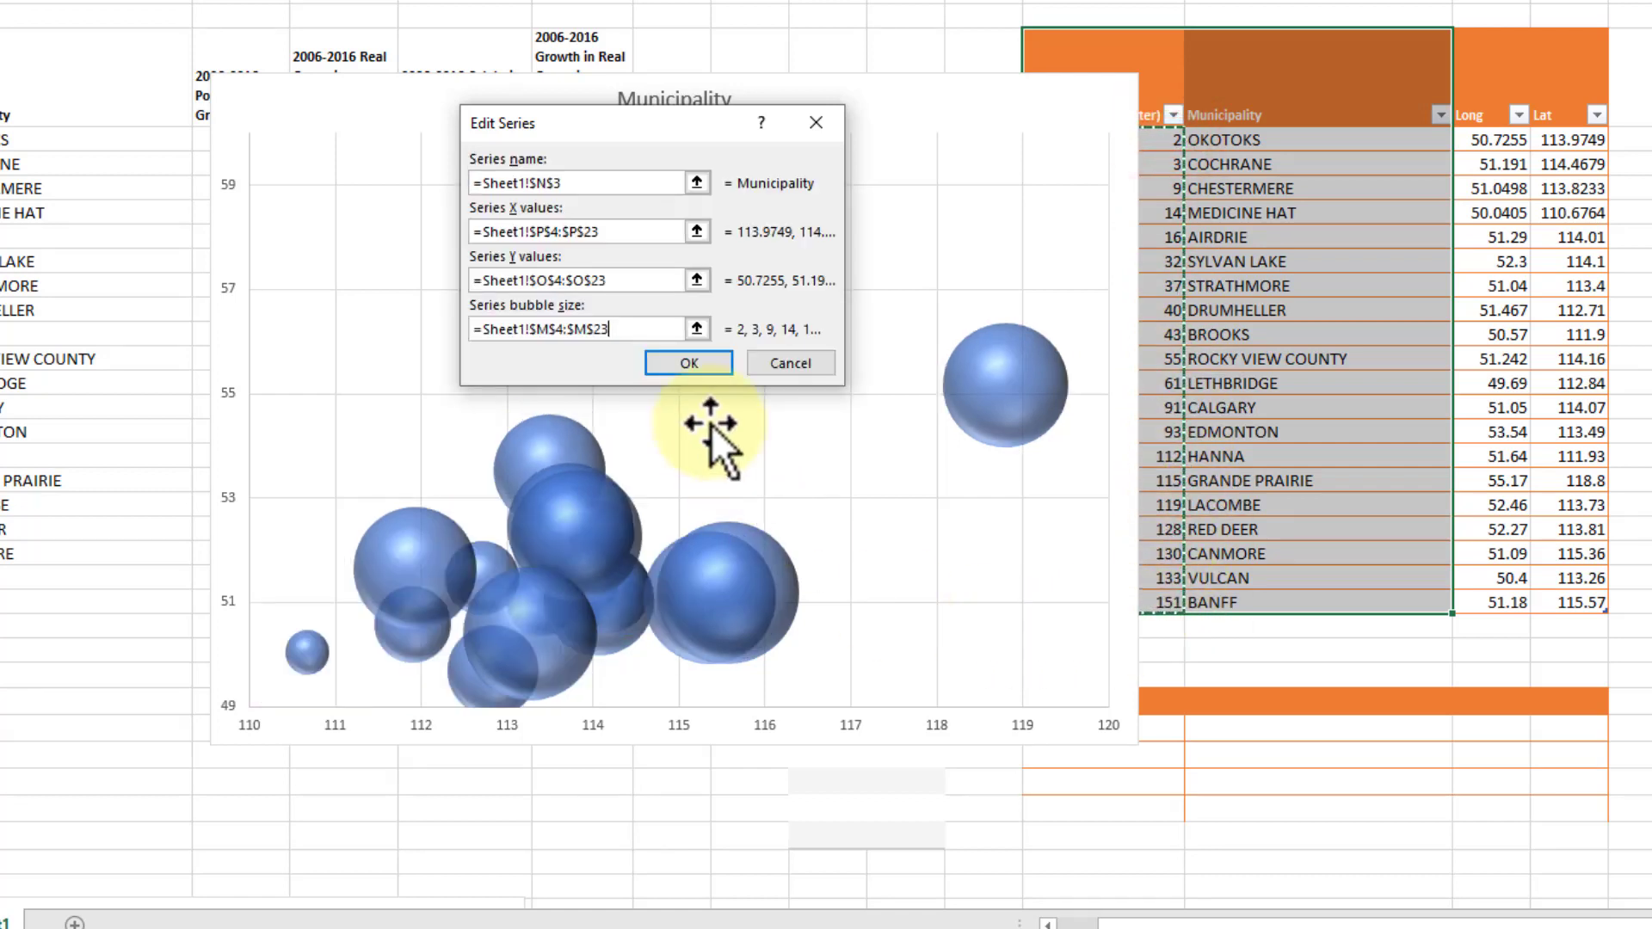
{"action": "left_click", "coordinate": [691, 362]}
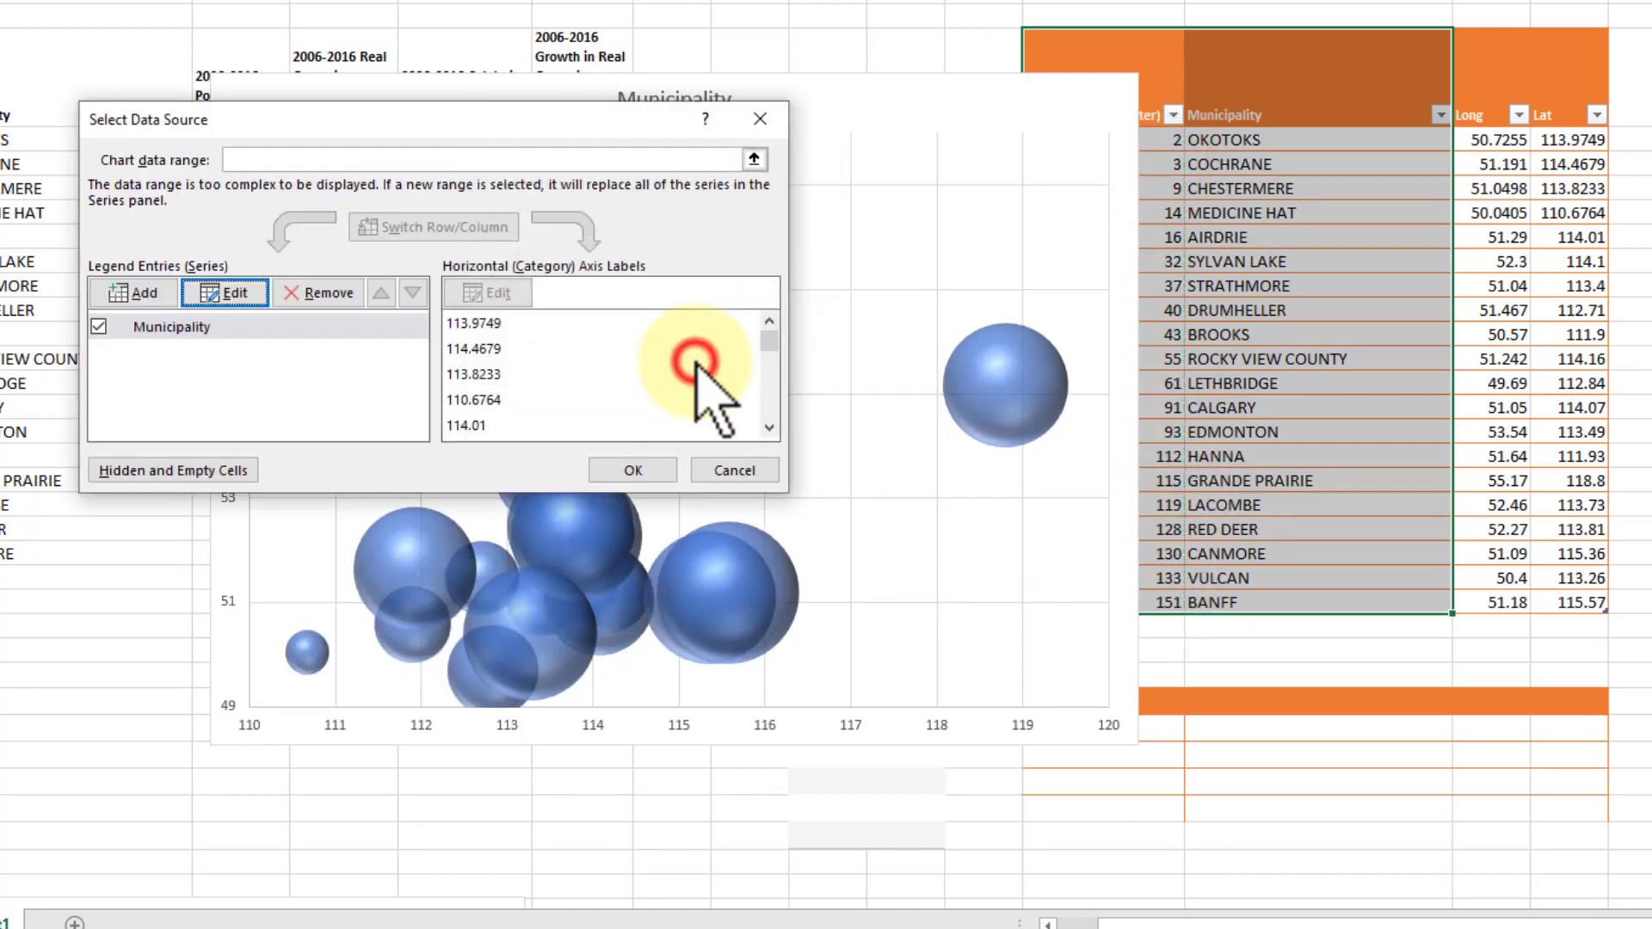
{"action": "left_click", "coordinate": [633, 470]}
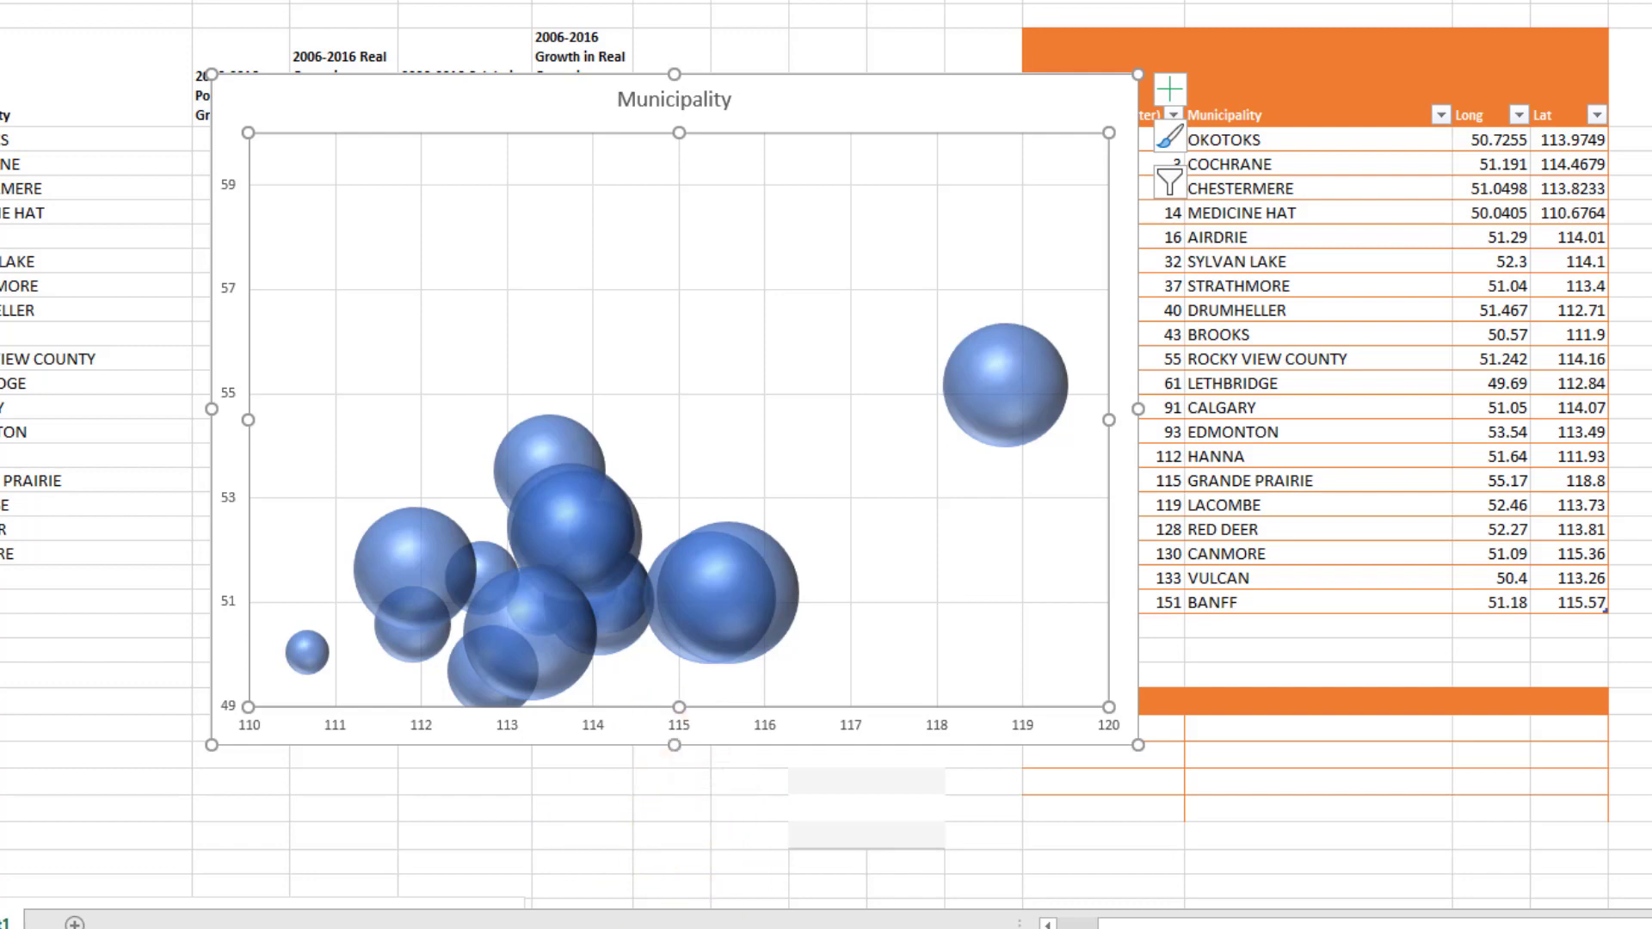
Step: Check the Alberta map's shape, and make the bubble chart taller and narrower to match, with its right edge at the end of column L
{"action": "left_click", "coordinate": [120, 924]}
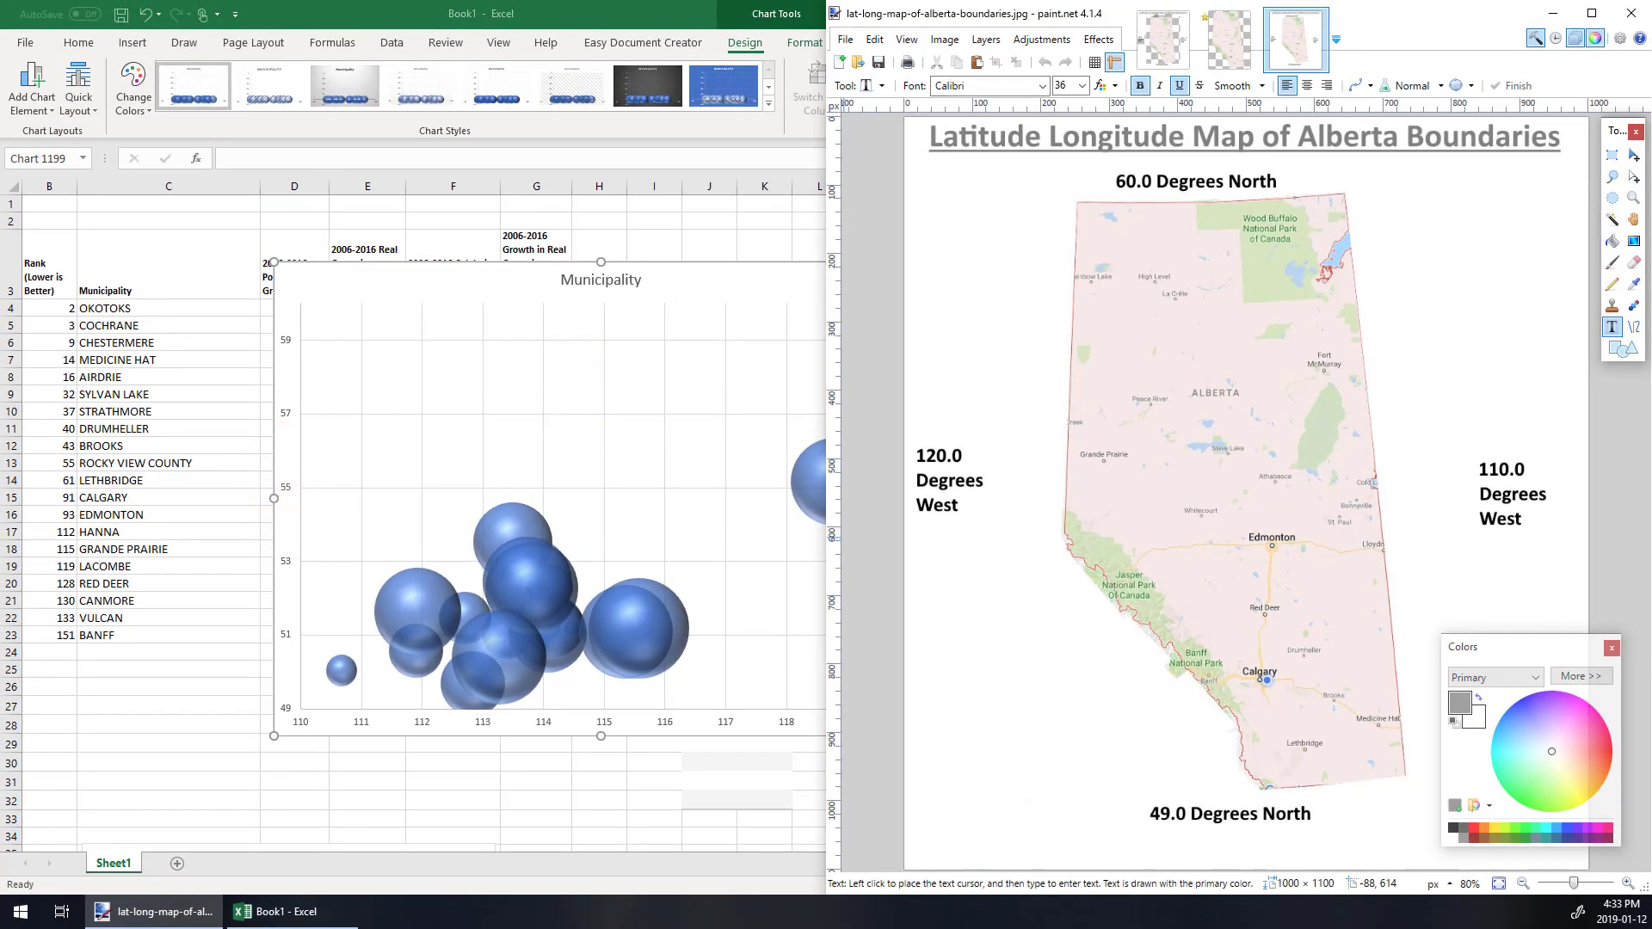
{"action": "left_click", "coordinate": [154, 912]}
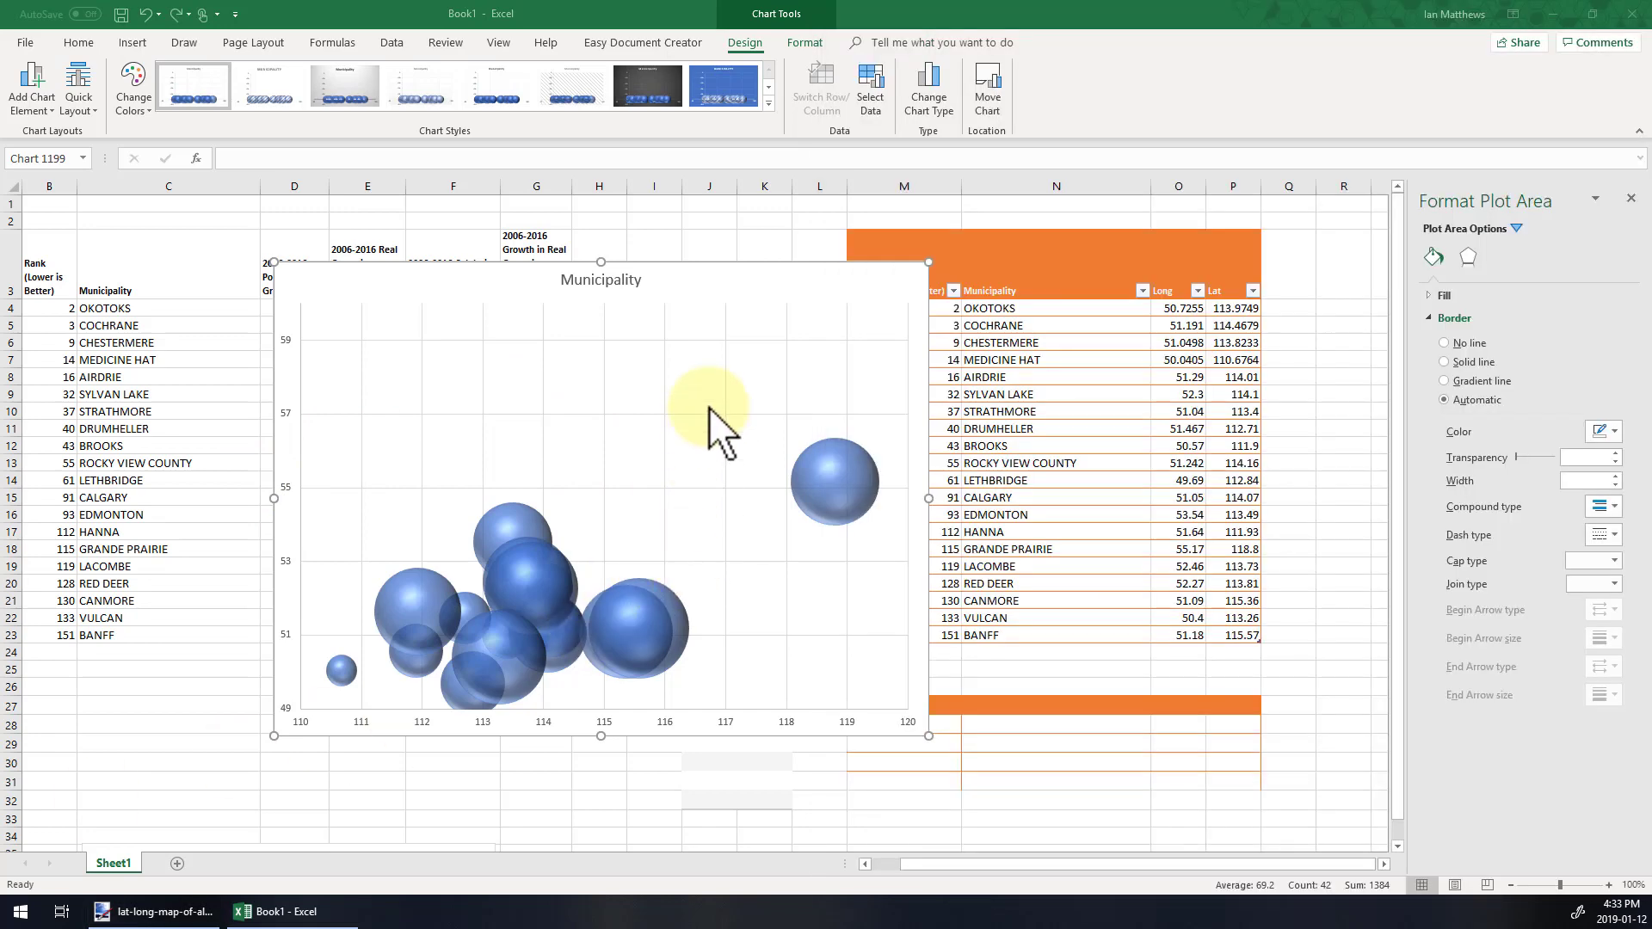
{"action": "left_click", "coordinate": [600, 261]}
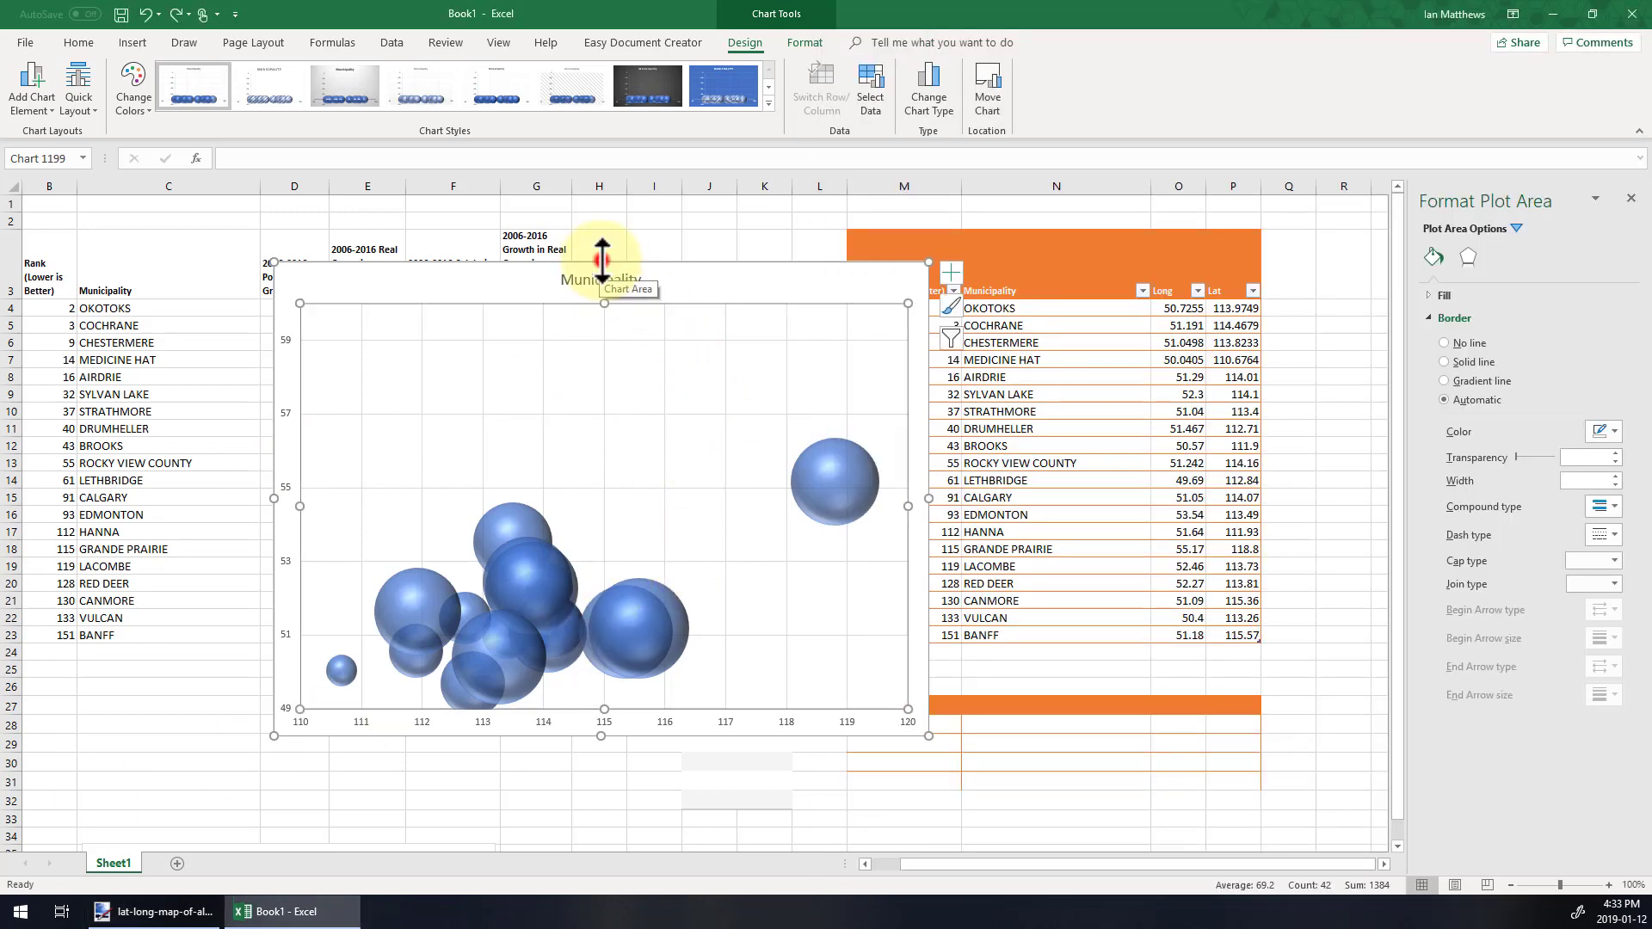
{"action": "left_click_drag", "start_coordinate": [601, 262], "coordinate": [549, 90]}
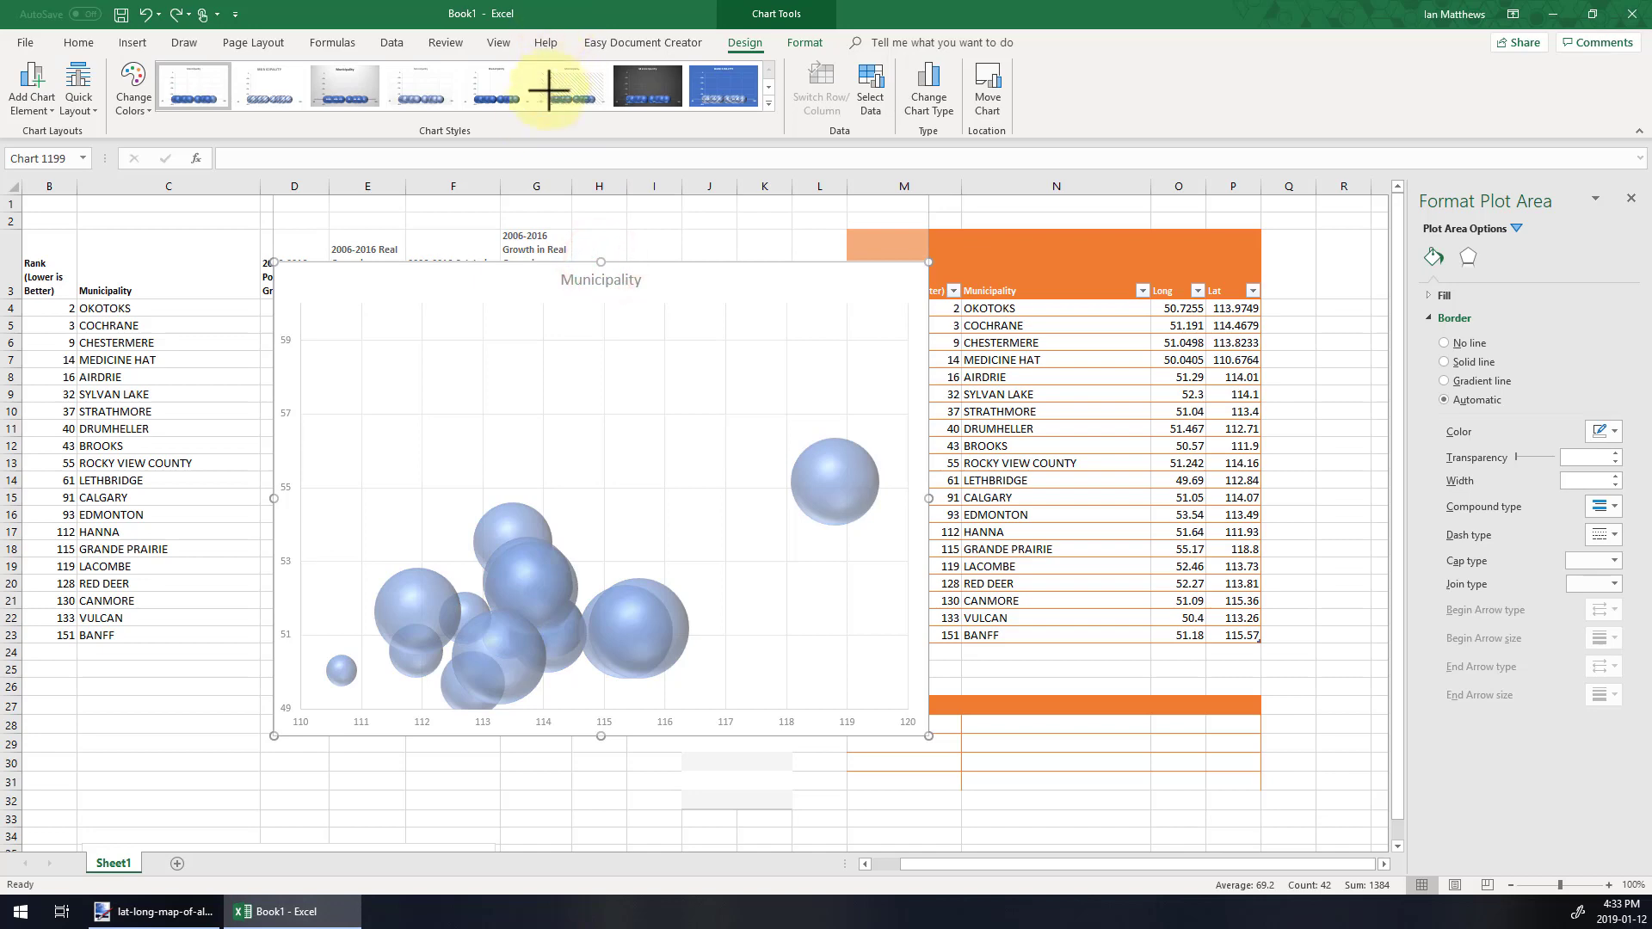
{"action": "left_click_drag", "start_coordinate": [531, 164], "coordinate": [542, 219]}
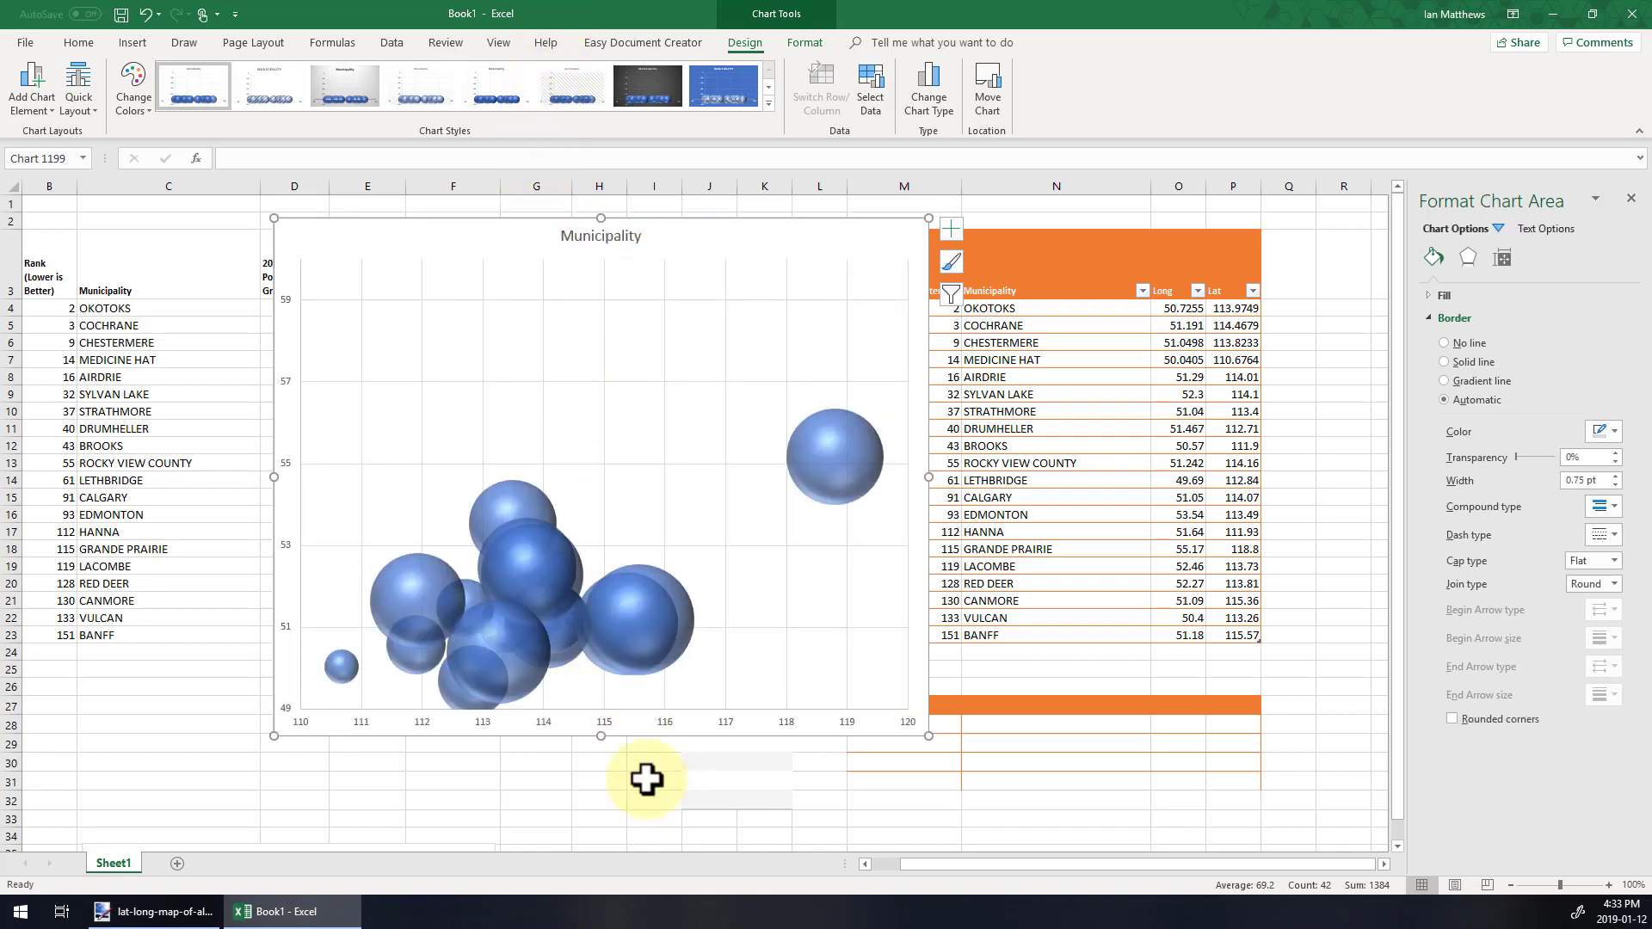
{"action": "left_click_drag", "start_coordinate": [604, 737], "coordinate": [605, 845]}
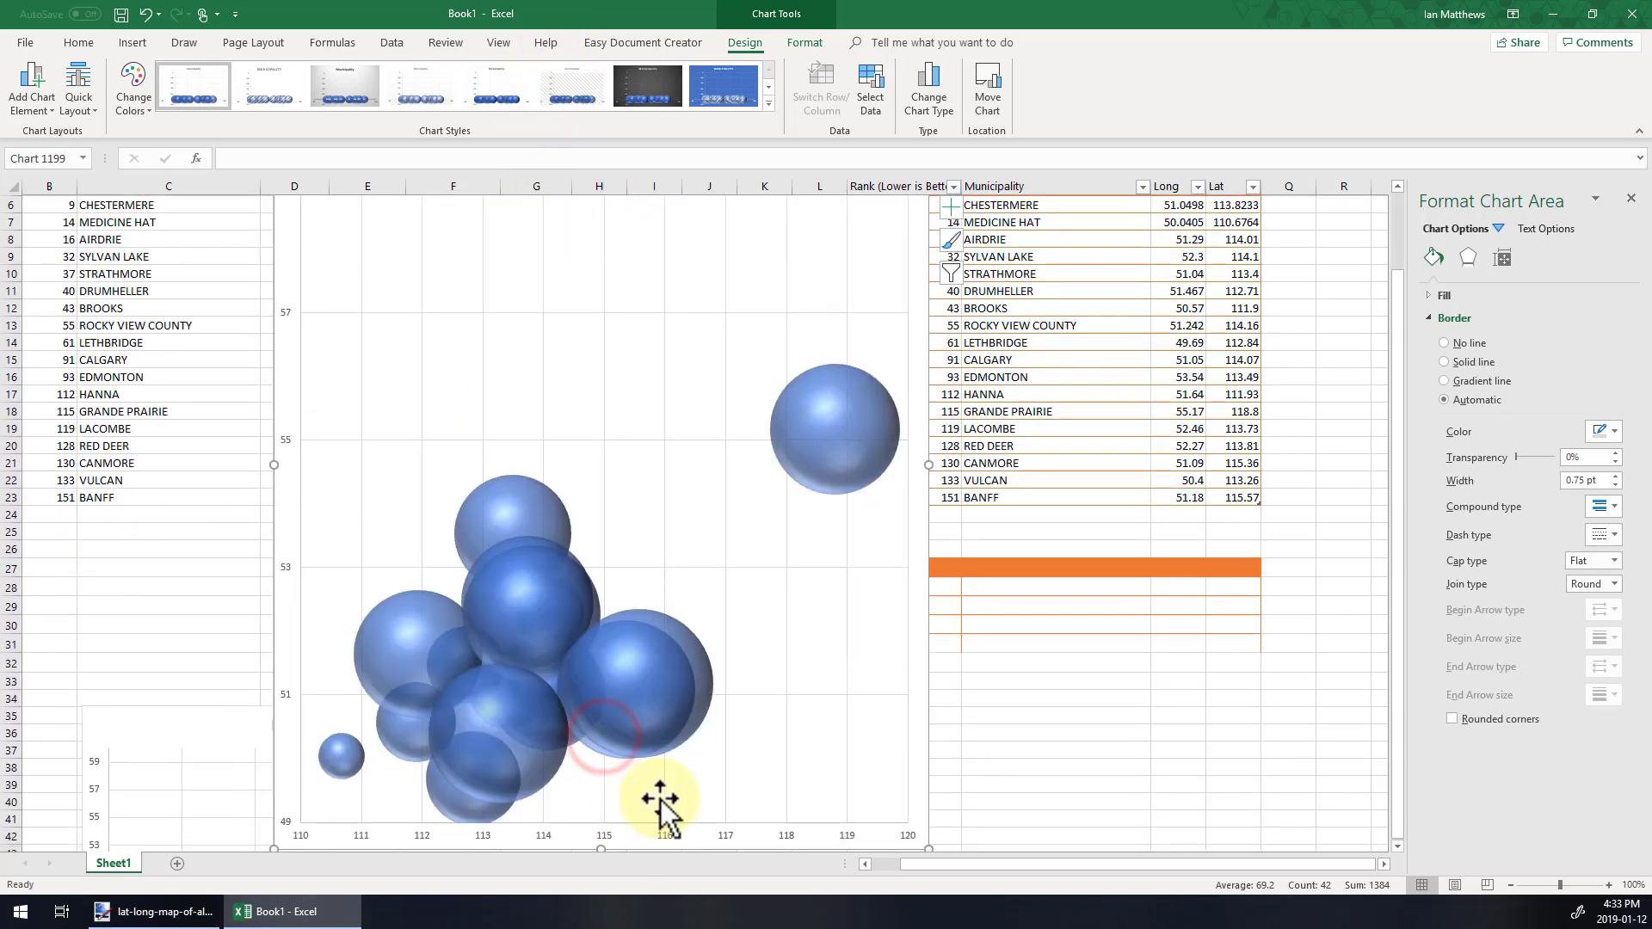
{"action": "left_click_drag", "start_coordinate": [930, 464], "coordinate": [844, 463]}
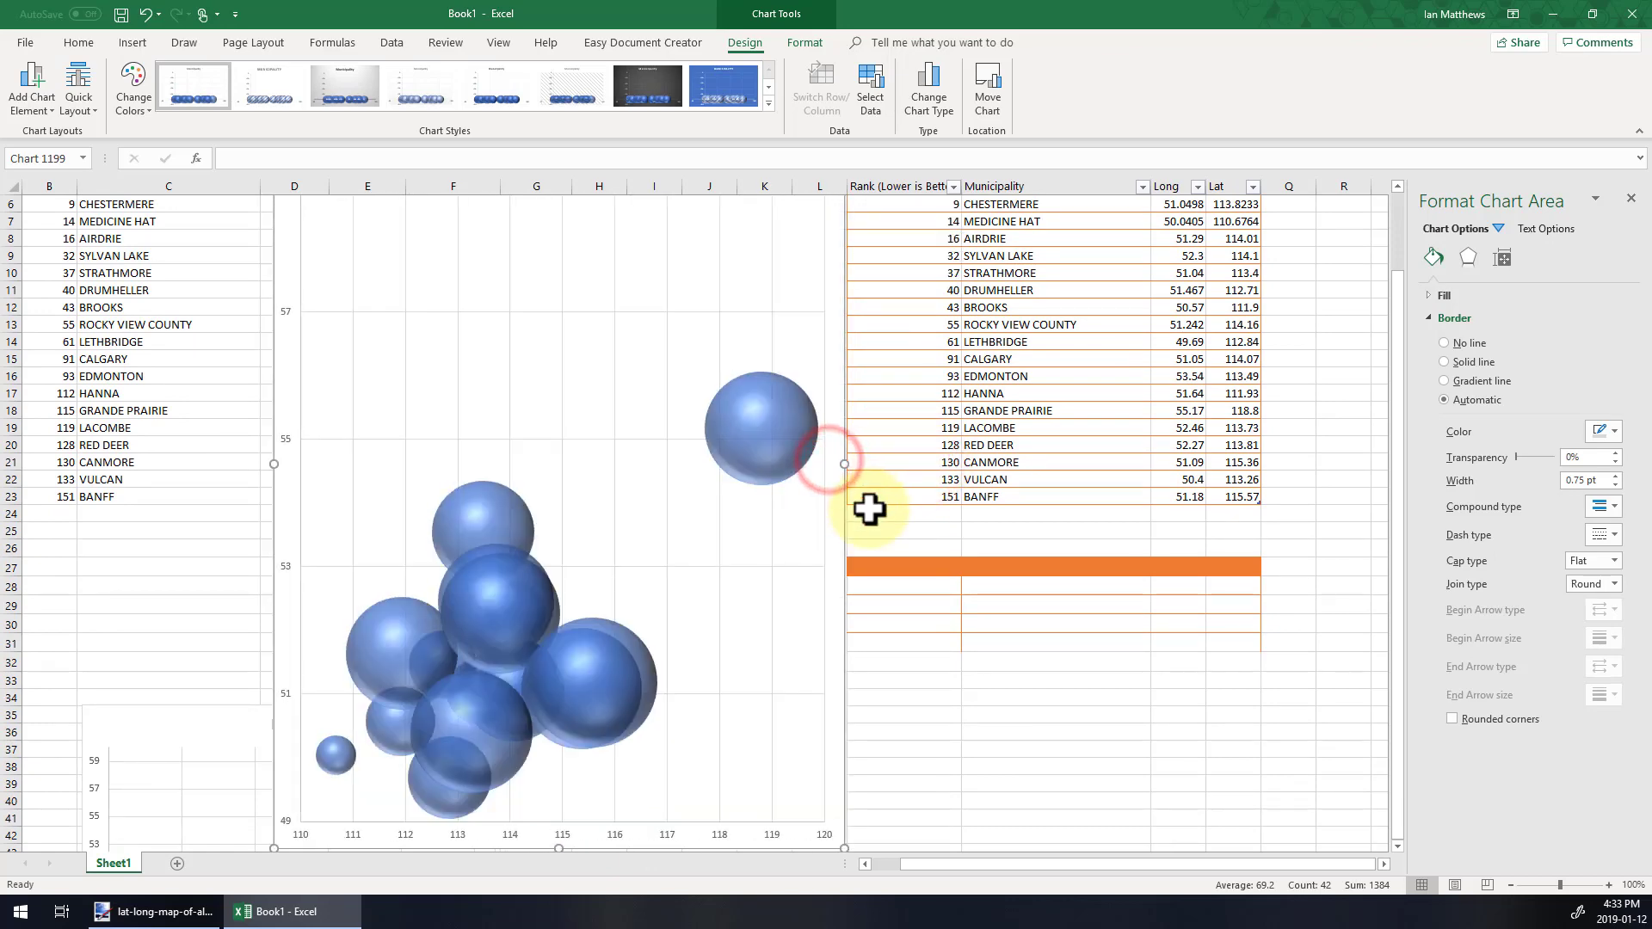
{"action": "scroll", "coordinate": [869, 510], "scroll_direction": "up", "scroll_amount": 2}
{"action": "scroll", "coordinate": [867, 505], "scroll_direction": "down", "scroll_amount": 5}
{"action": "scroll", "coordinate": [867, 505], "scroll_direction": "up", "scroll_amount": 3}
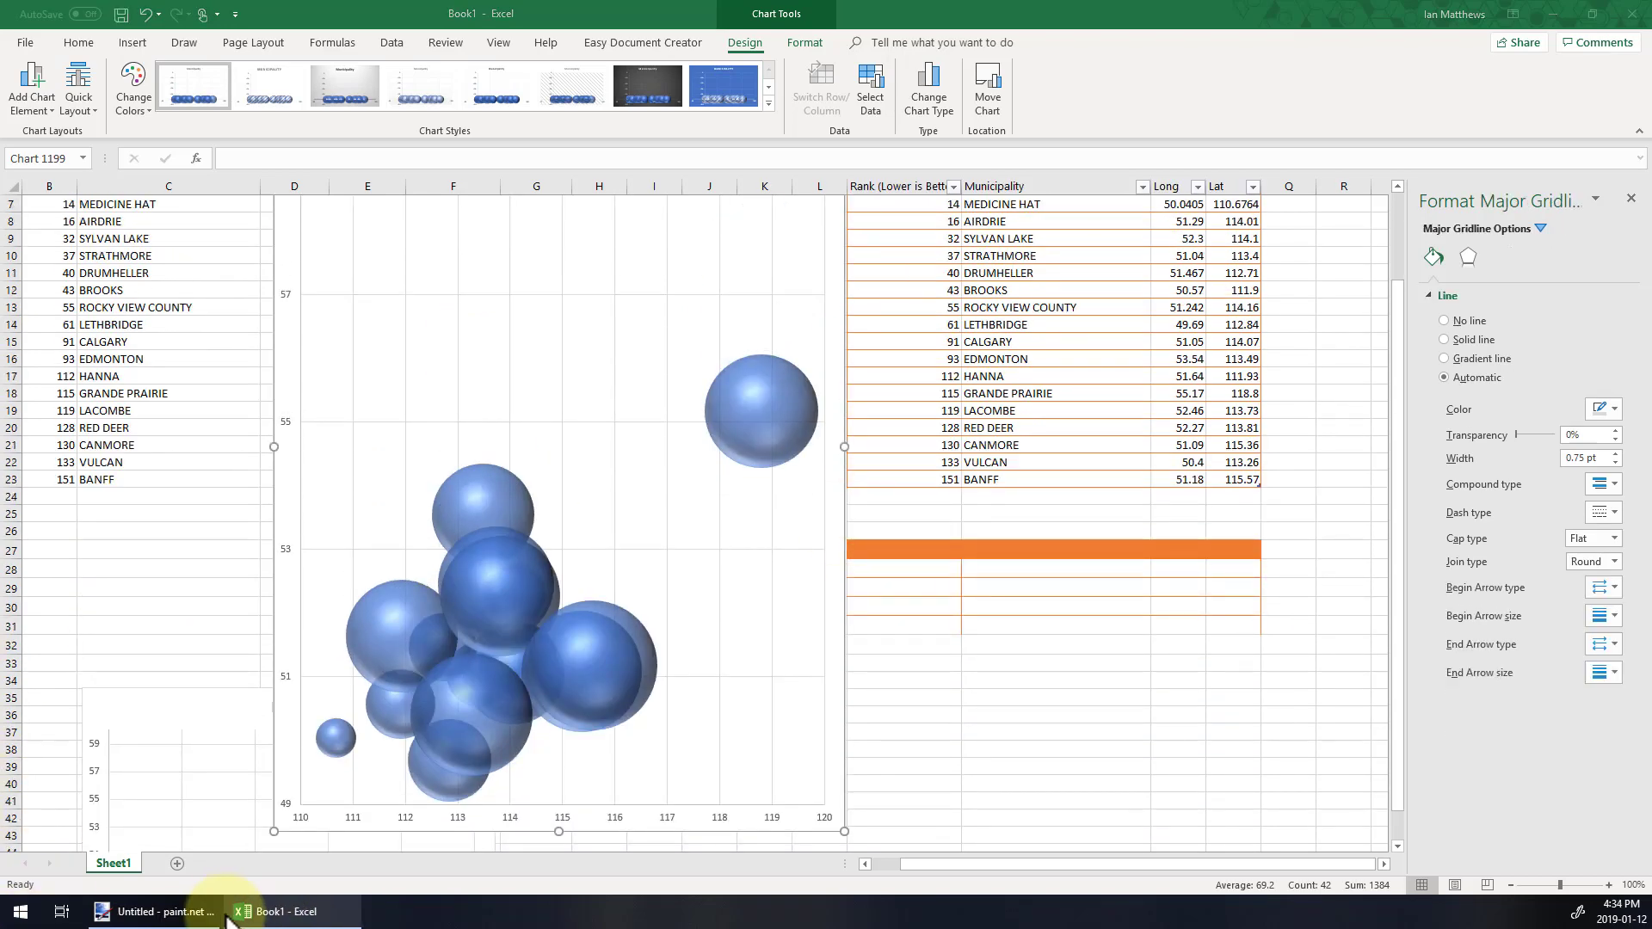
Step: Switch to paint.net and crop the transparent Alberta map tightly to the province's outline, about 510 × 884 pixels
{"action": "left_click", "coordinate": [182, 912]}
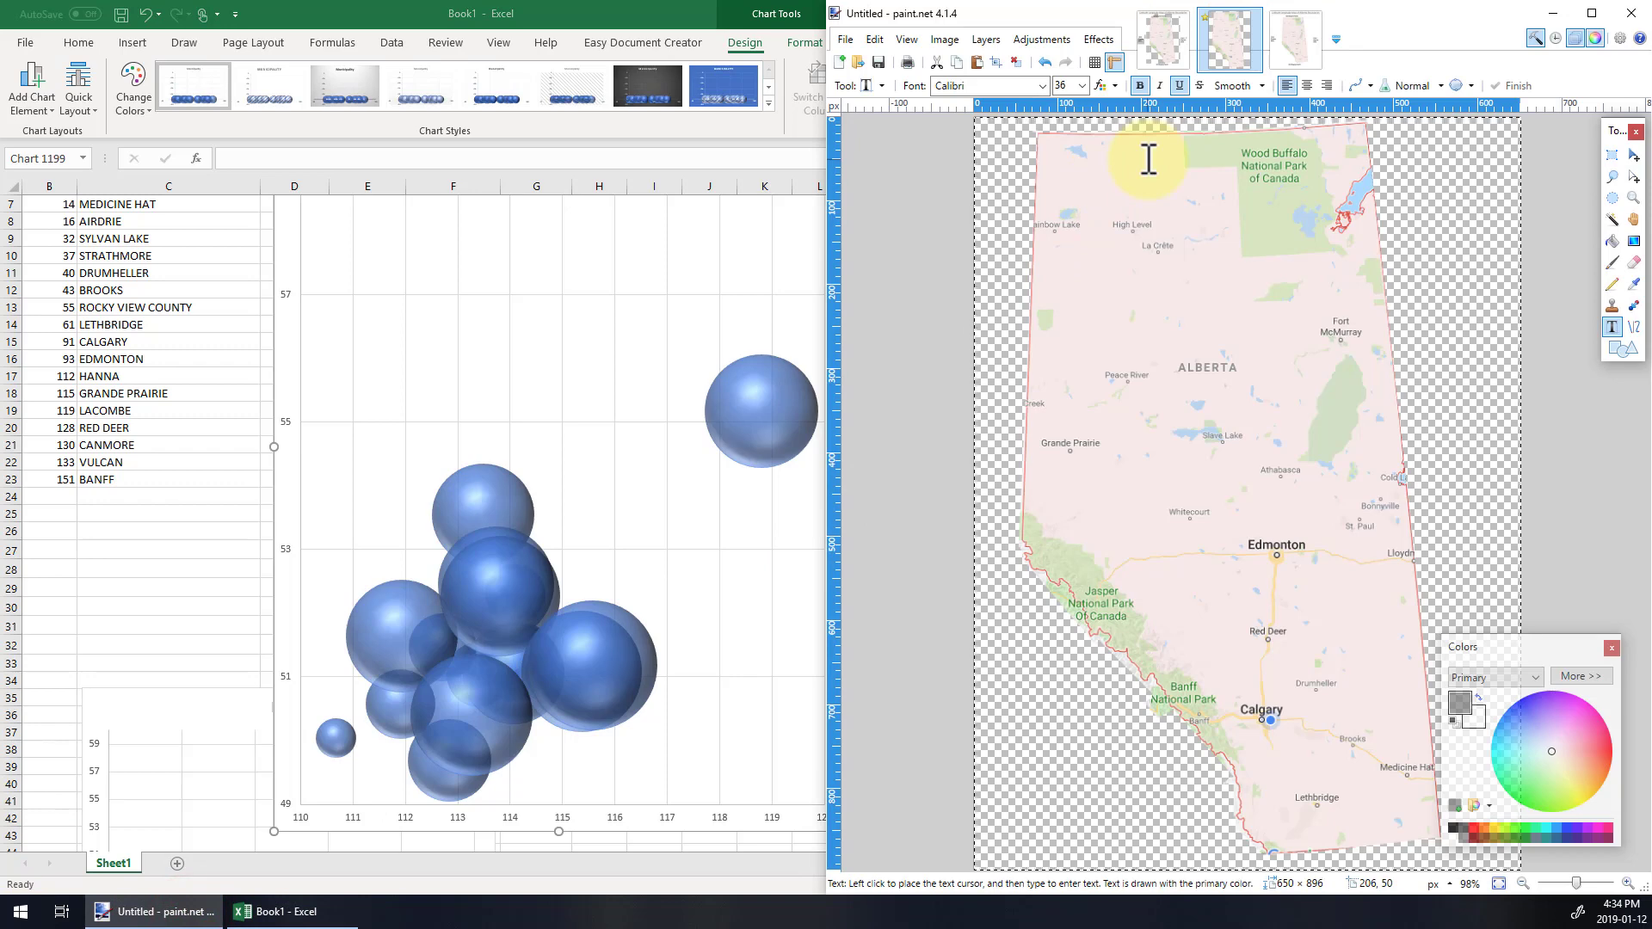
{"action": "mouse_move", "coordinate": [1408, 13]}
{"action": "left_mouse_down"}
{"action": "mouse_move", "coordinate": [1416, 29]}
{"action": "mouse_move", "coordinate": [1246, 74]}
{"action": "left_mouse_up"}
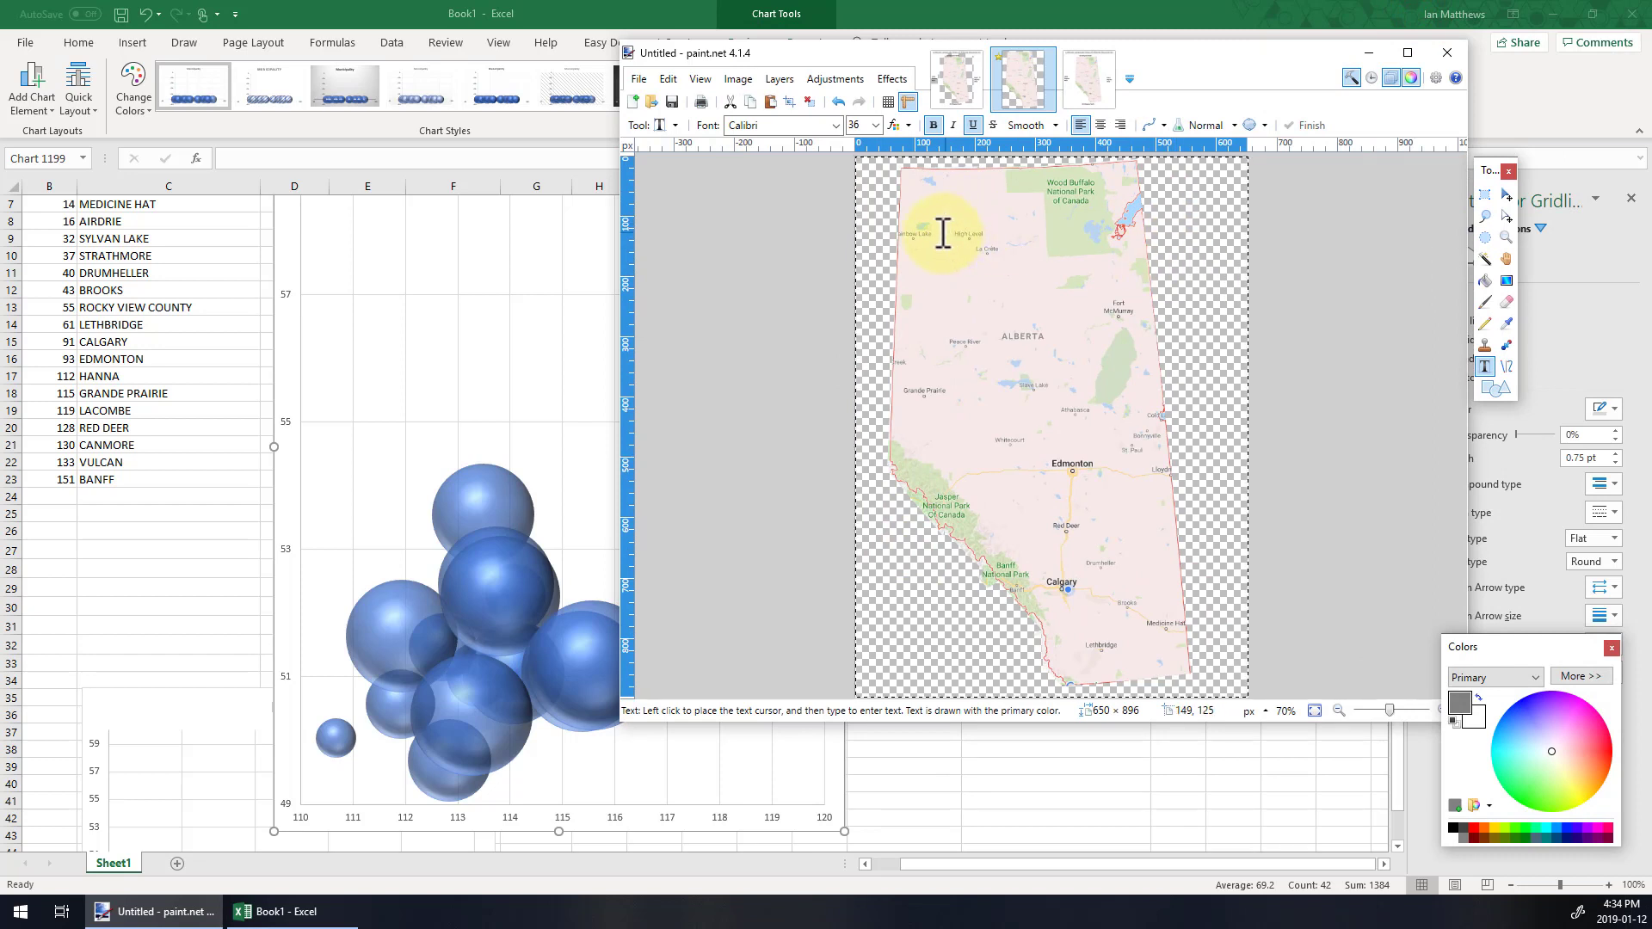
{"action": "left_click", "coordinate": [1485, 195]}
{"action": "key", "text": "ctrl+a"}
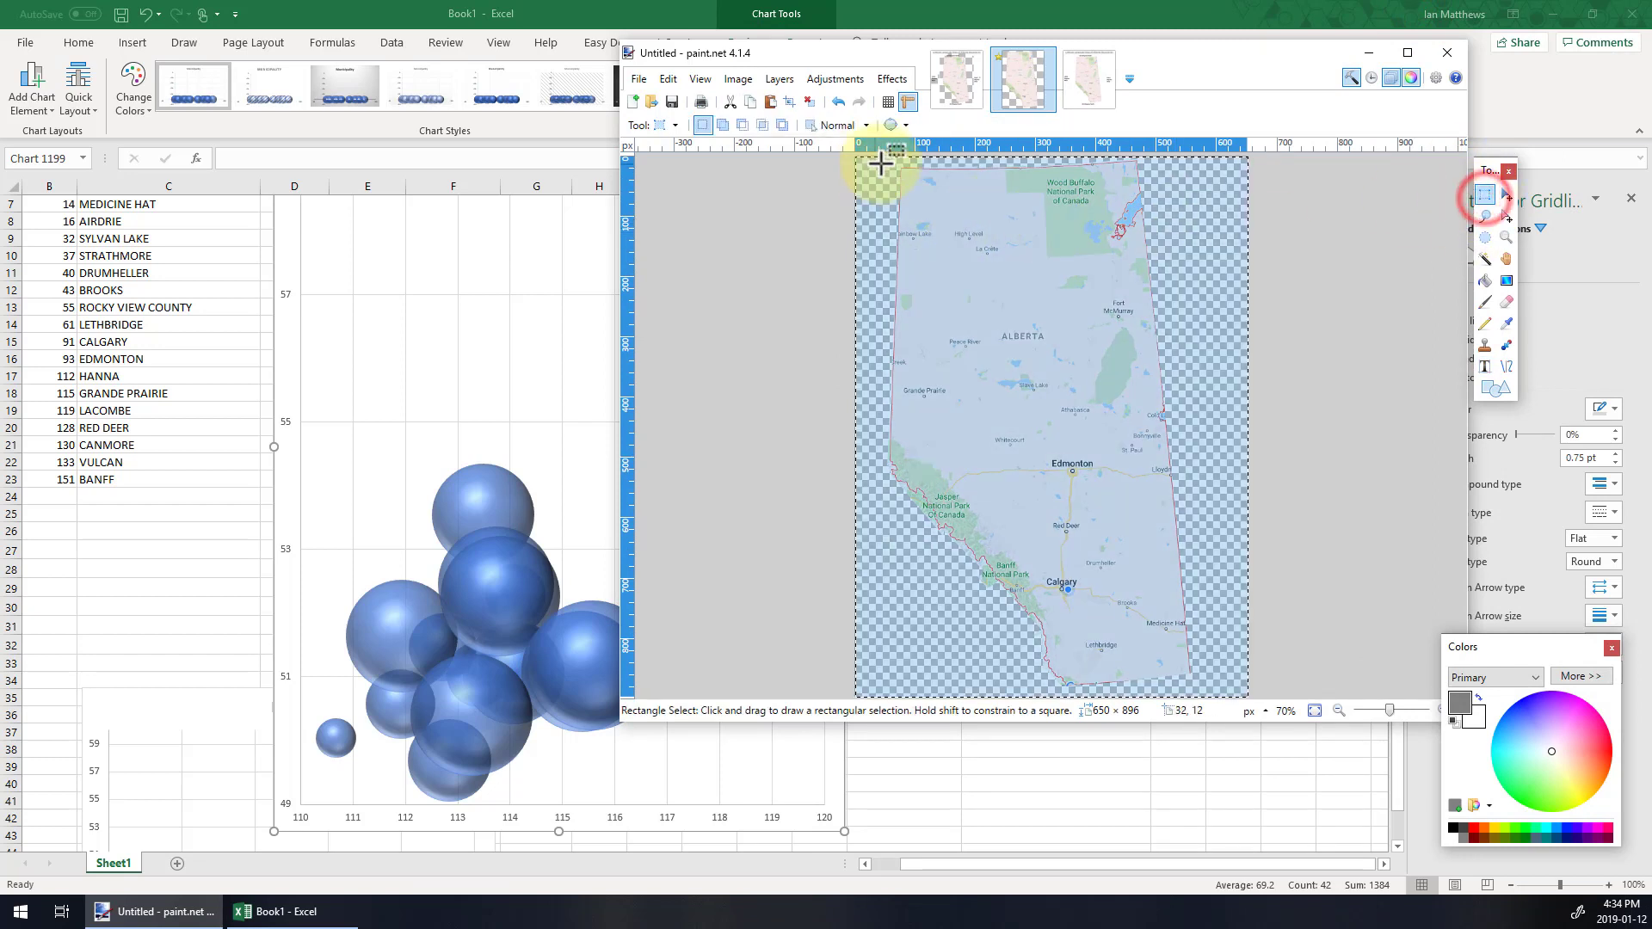
{"action": "left_click_drag", "start_coordinate": [887, 158], "coordinate": [1191, 690]}
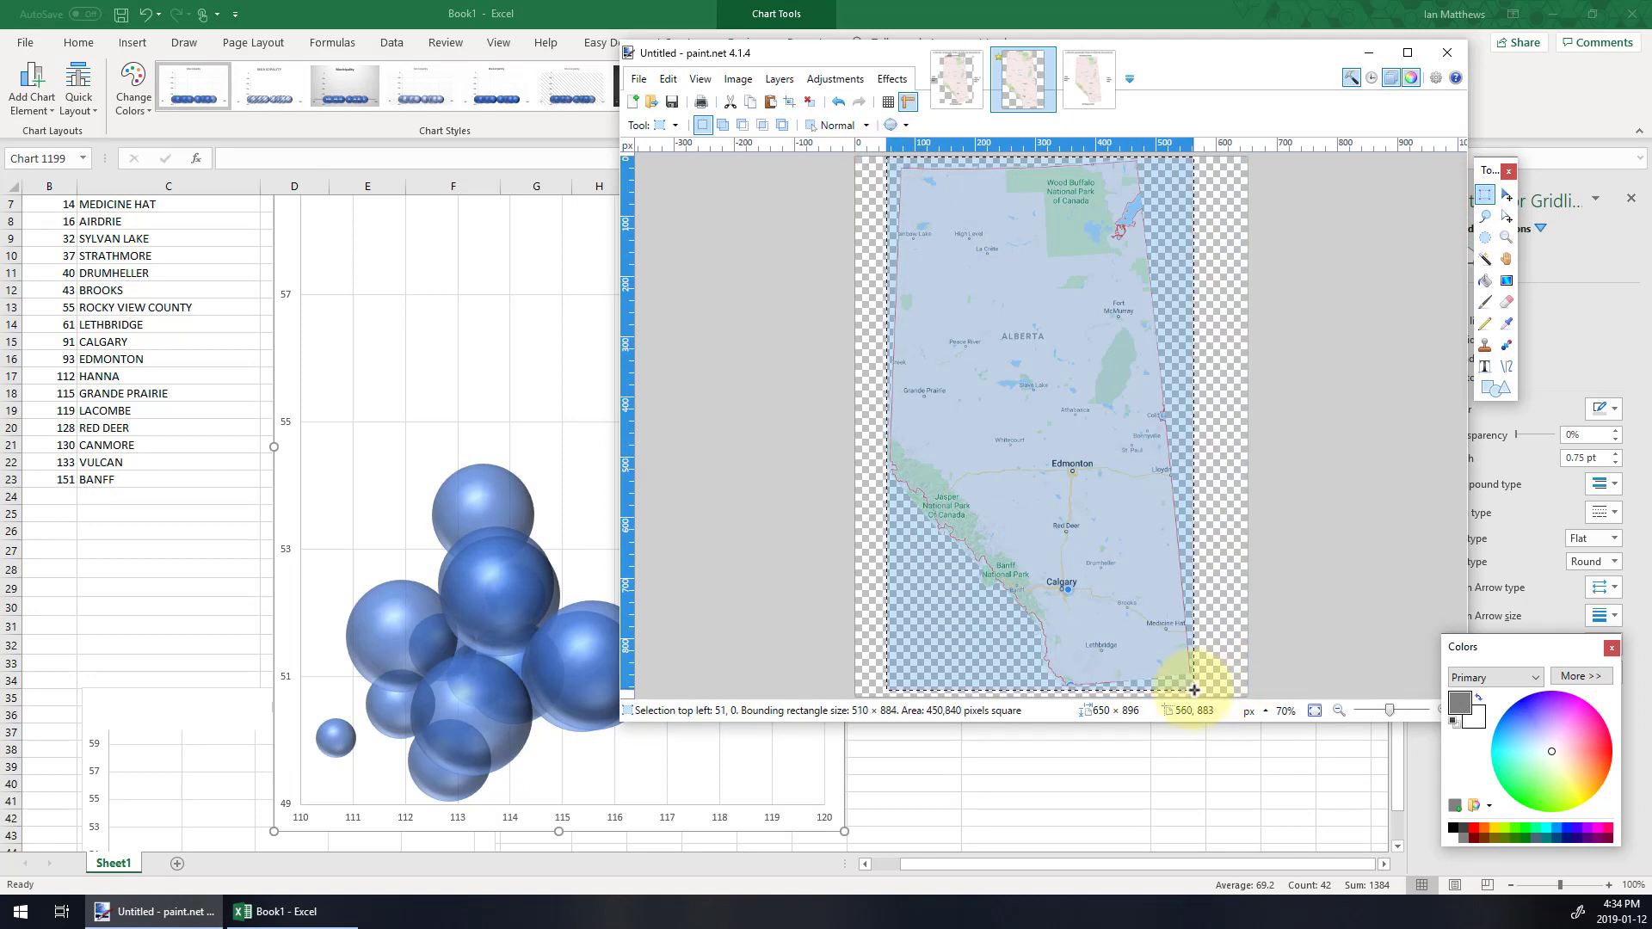
{"action": "left_click", "coordinate": [738, 78]}
{"action": "left_click", "coordinate": [757, 97]}
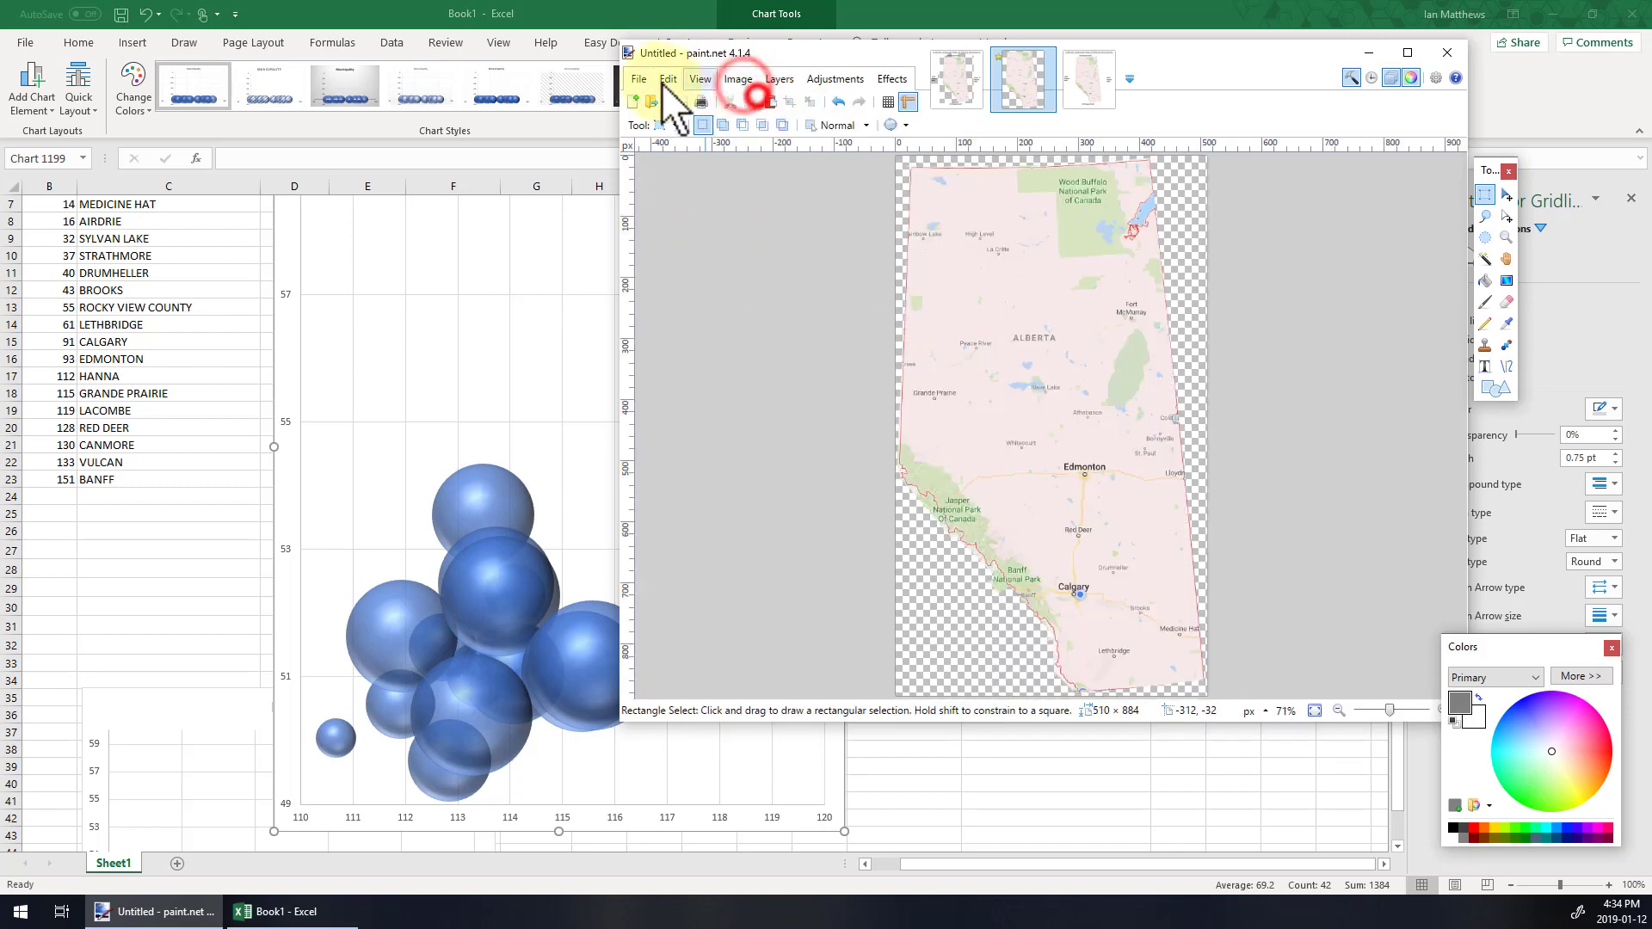
Step: Save the cropped Alberta map as a JPEG named mpa-ab in the Downloads folder with the default quality settings
{"action": "left_click", "coordinate": [638, 78]}
{"action": "left_click", "coordinate": [683, 232]}
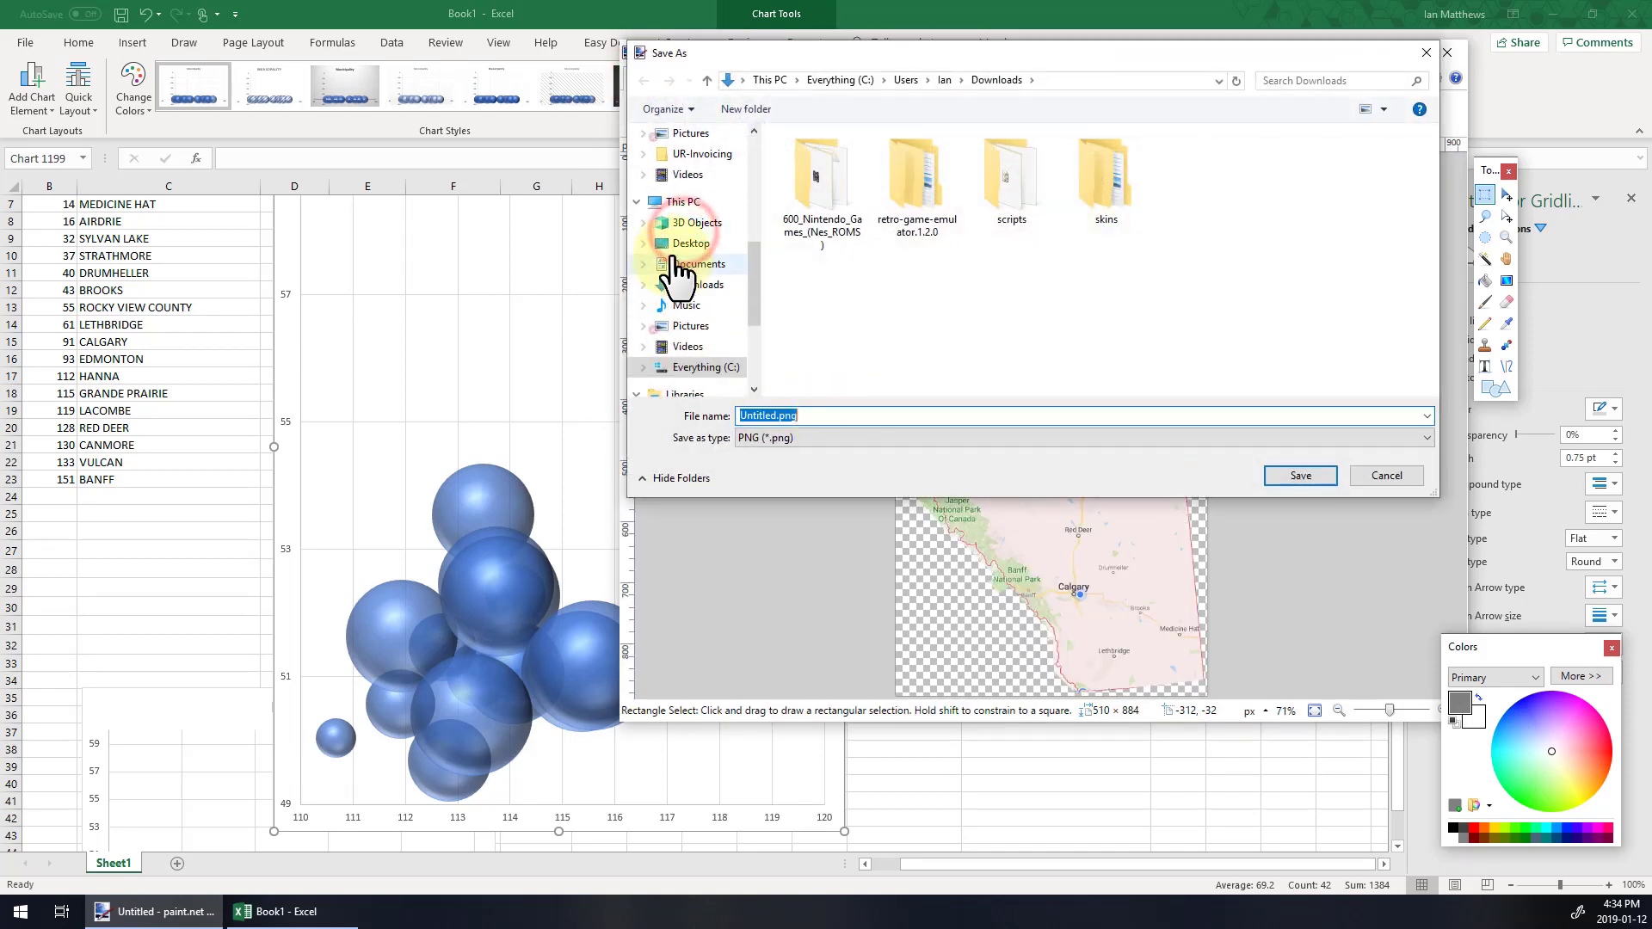
{"action": "scroll", "coordinate": [674, 260], "scroll_direction": "up", "scroll_amount": 4}
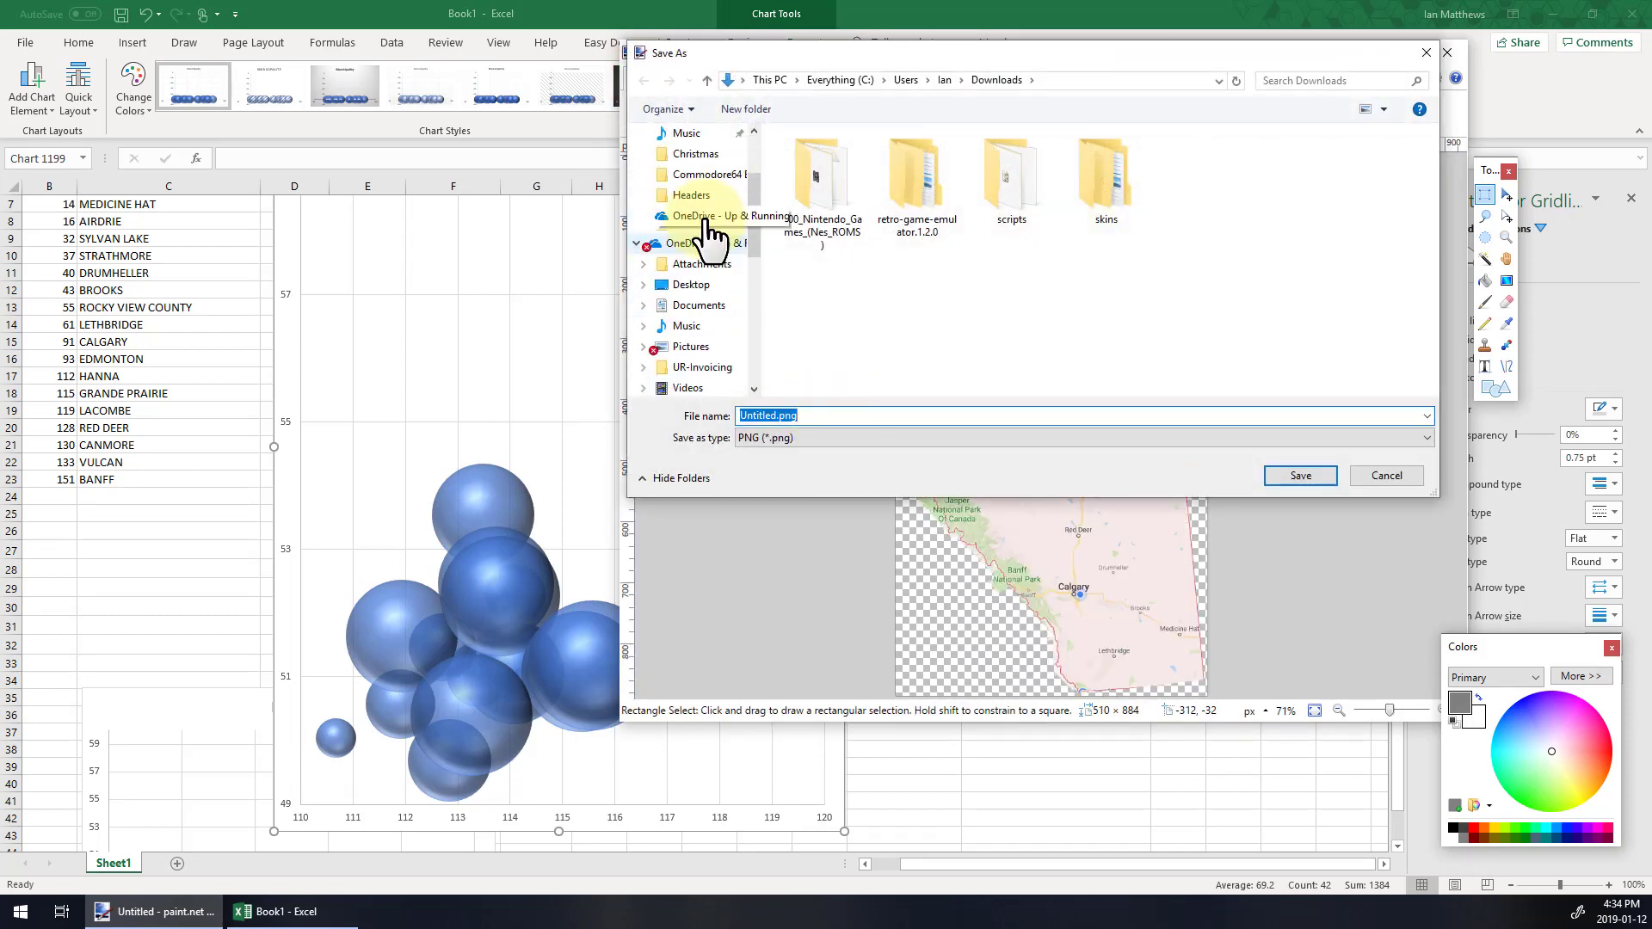
{"action": "scroll", "coordinate": [714, 224], "scroll_direction": "up", "scroll_amount": 3}
{"action": "left_click", "coordinate": [700, 188]}
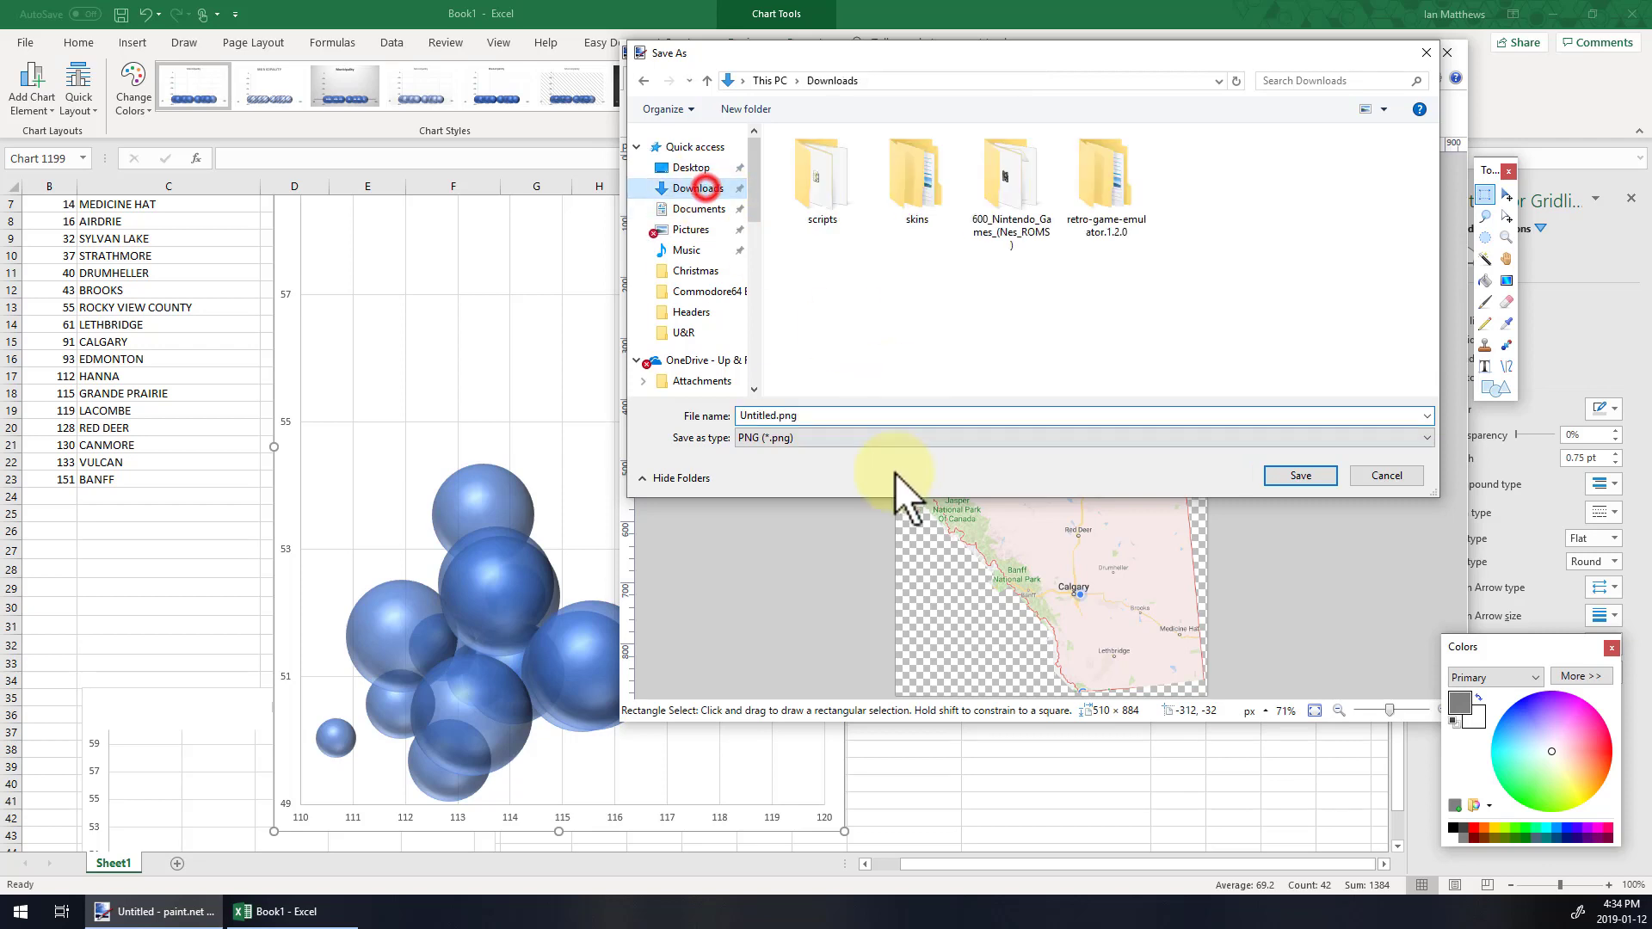
{"action": "double_click", "coordinate": [820, 417]}
{"action": "type", "text": "mpa-ab"}
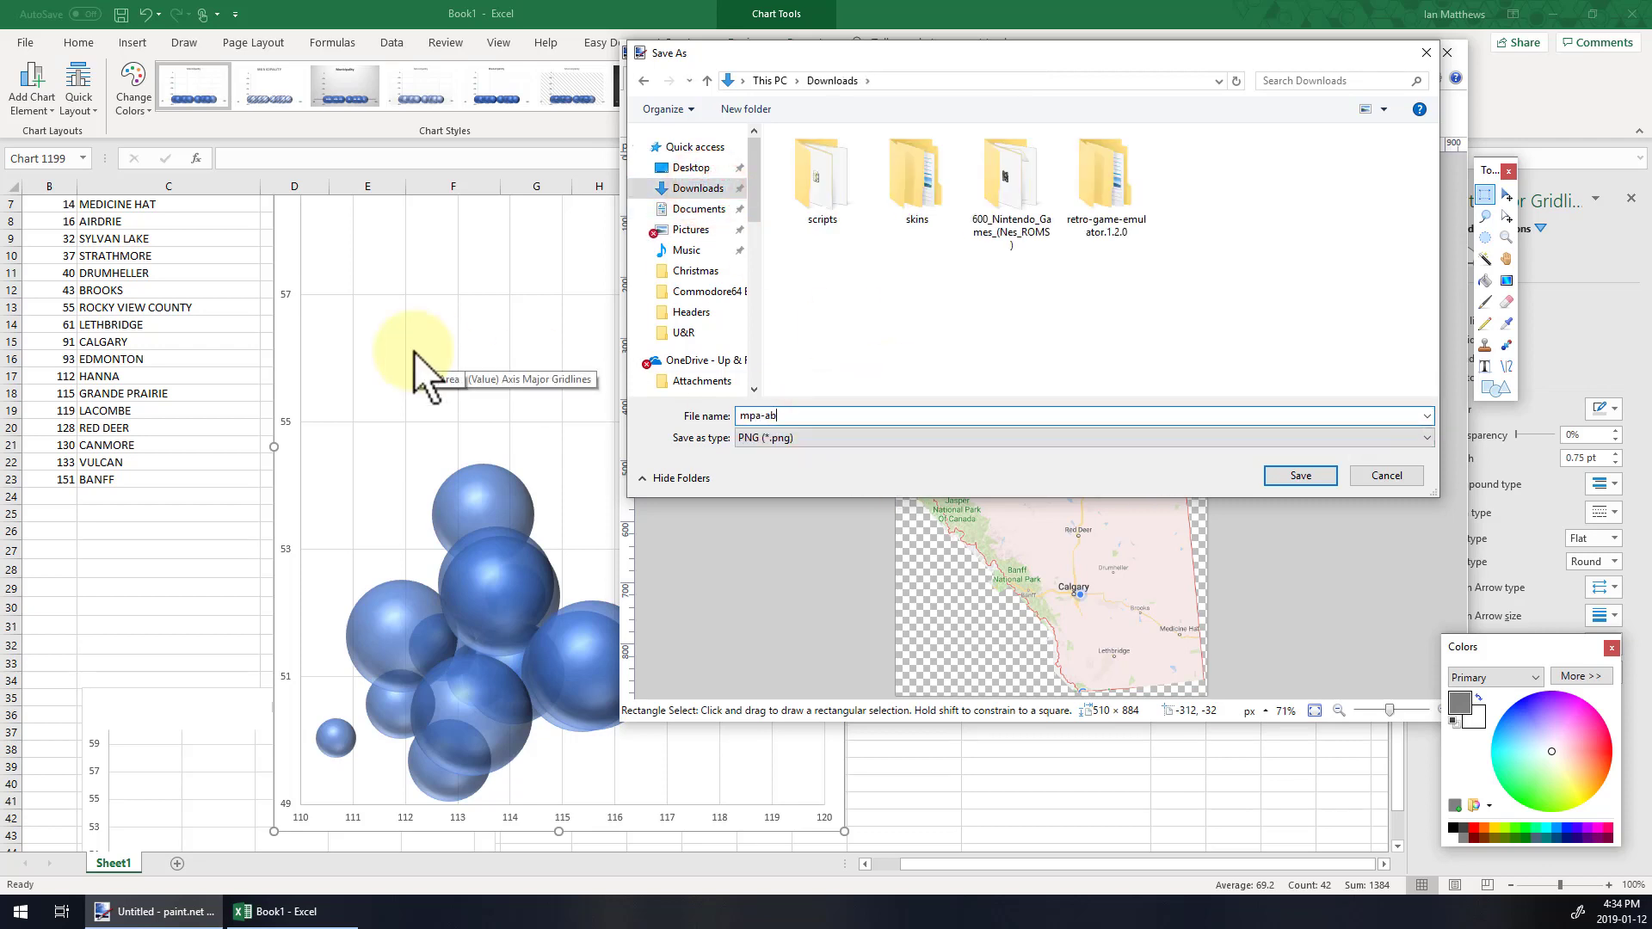
{"action": "left_click", "coordinate": [807, 435]}
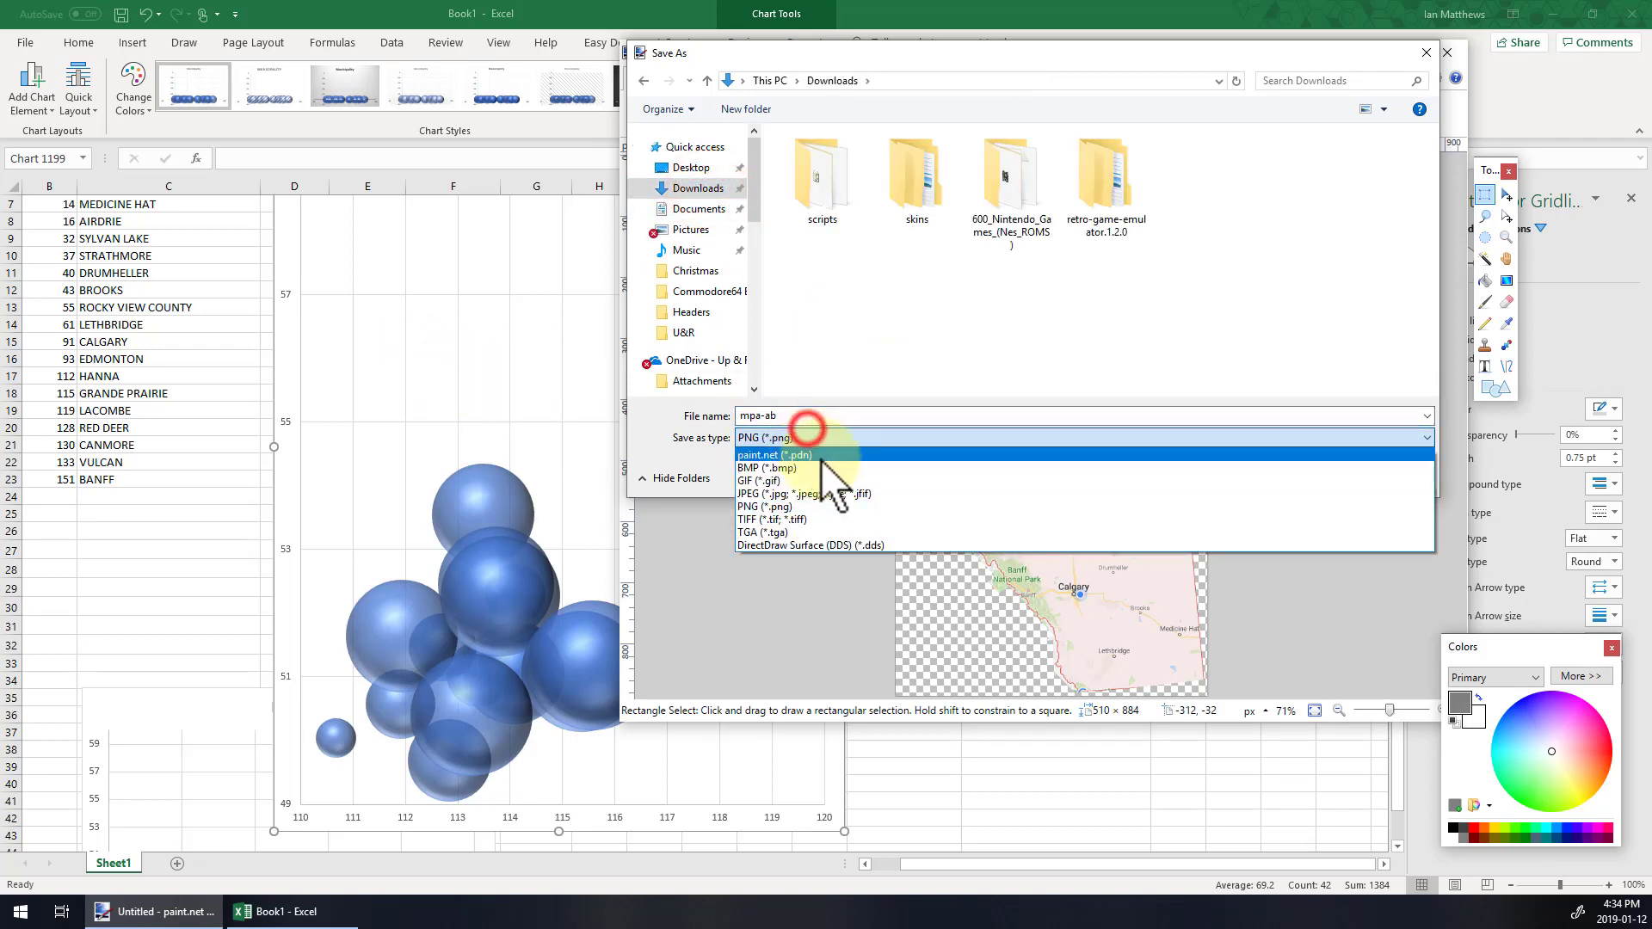
{"action": "left_click", "coordinate": [818, 497]}
{"action": "left_click", "coordinate": [1282, 477]}
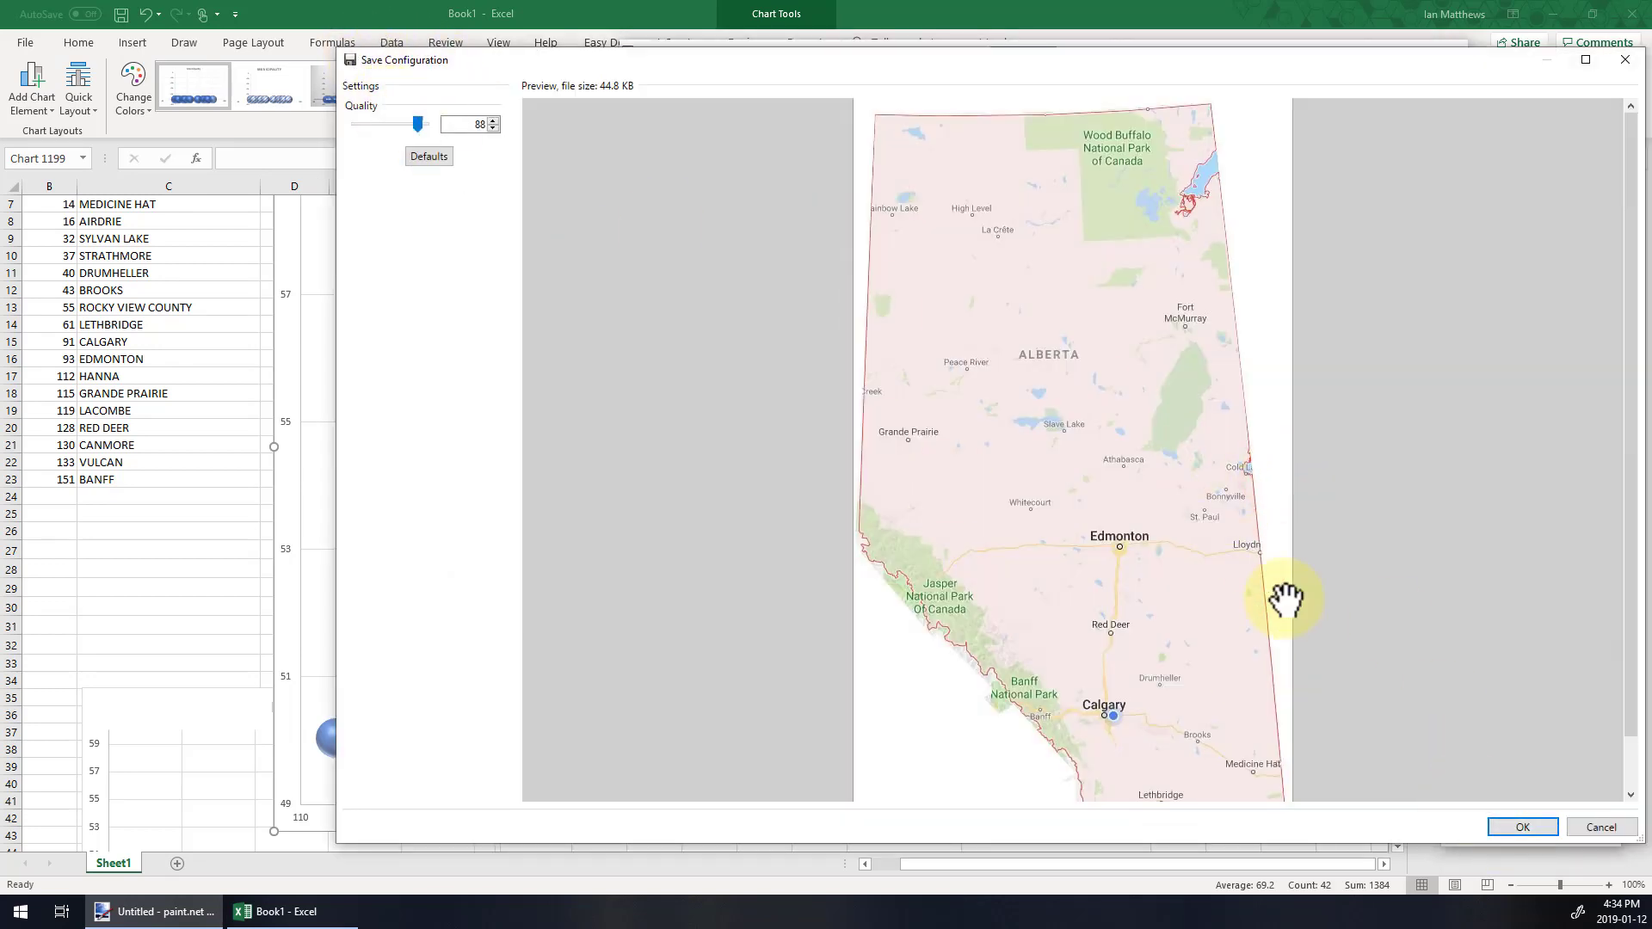
{"action": "left_click", "coordinate": [1532, 829]}
Step: Save the cropped map from paint.net again as mpa-ab.png in PNG format, keeping the default bit depth settings
{"action": "left_click", "coordinate": [571, 387]}
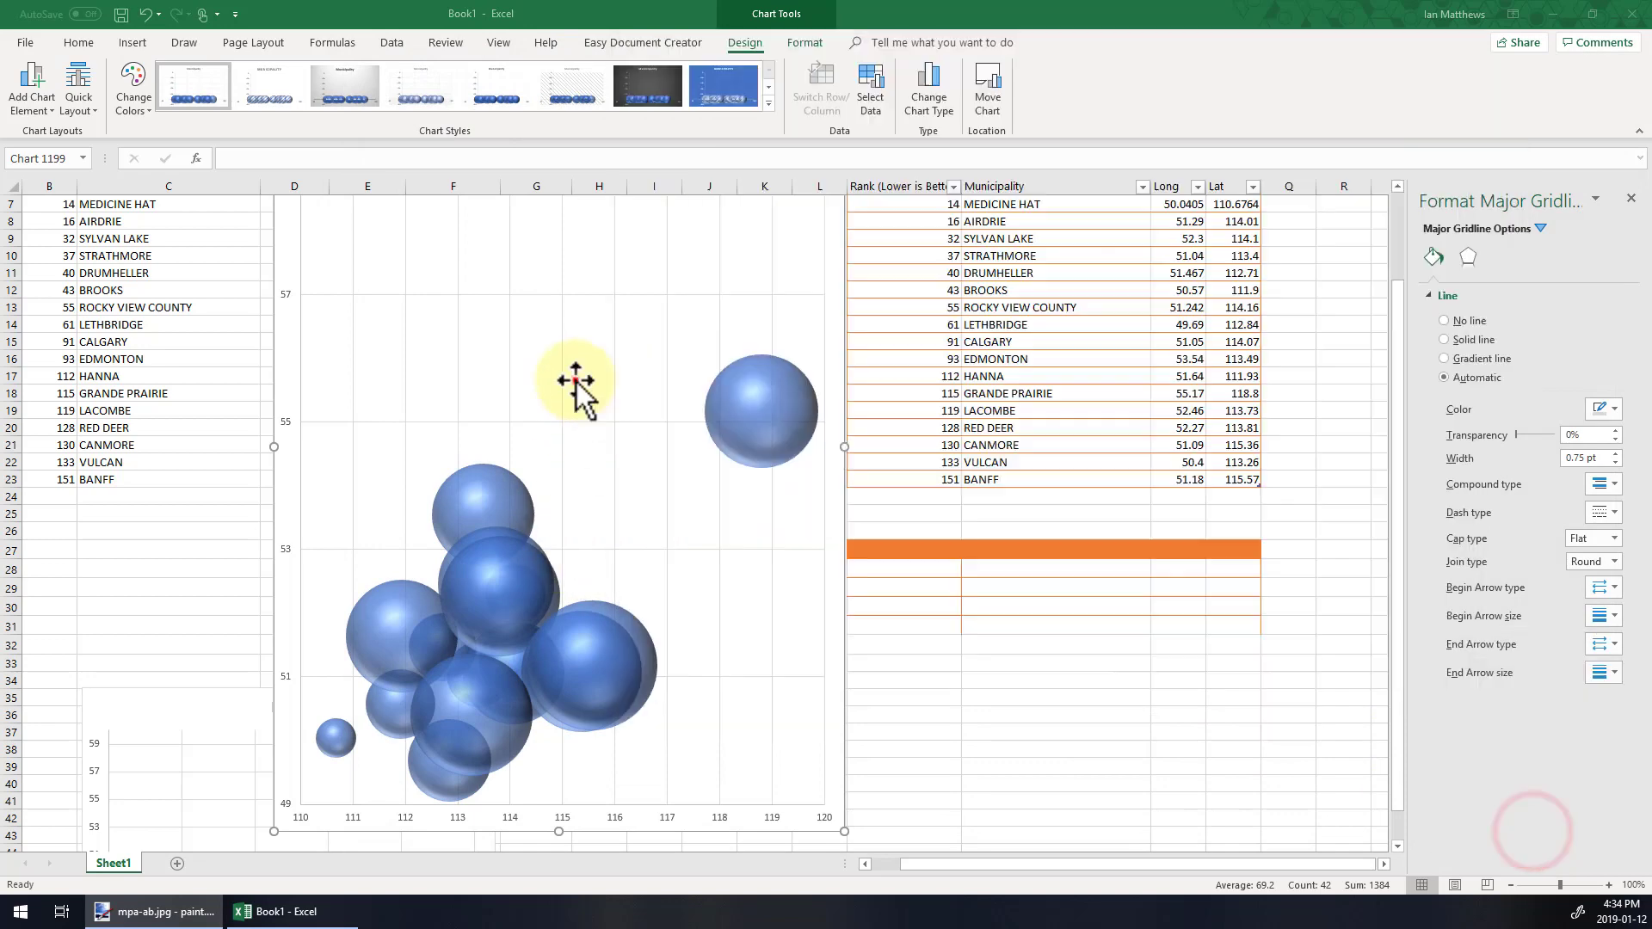
{"action": "right_click", "coordinate": [575, 381]}
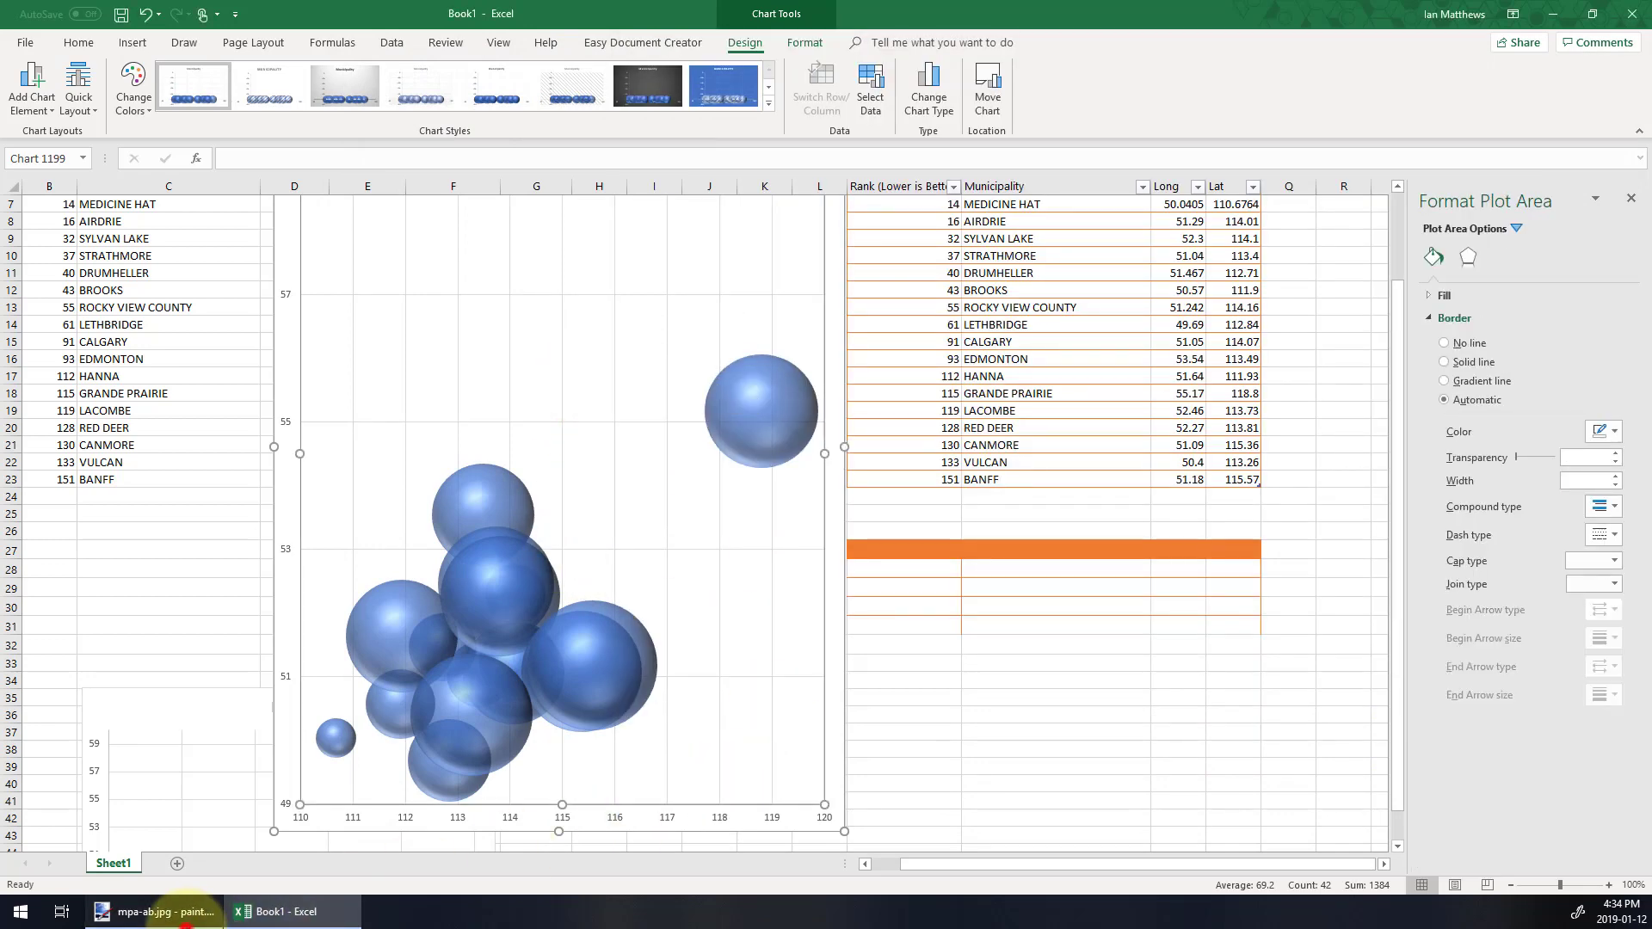
{"action": "left_click", "coordinate": [182, 914]}
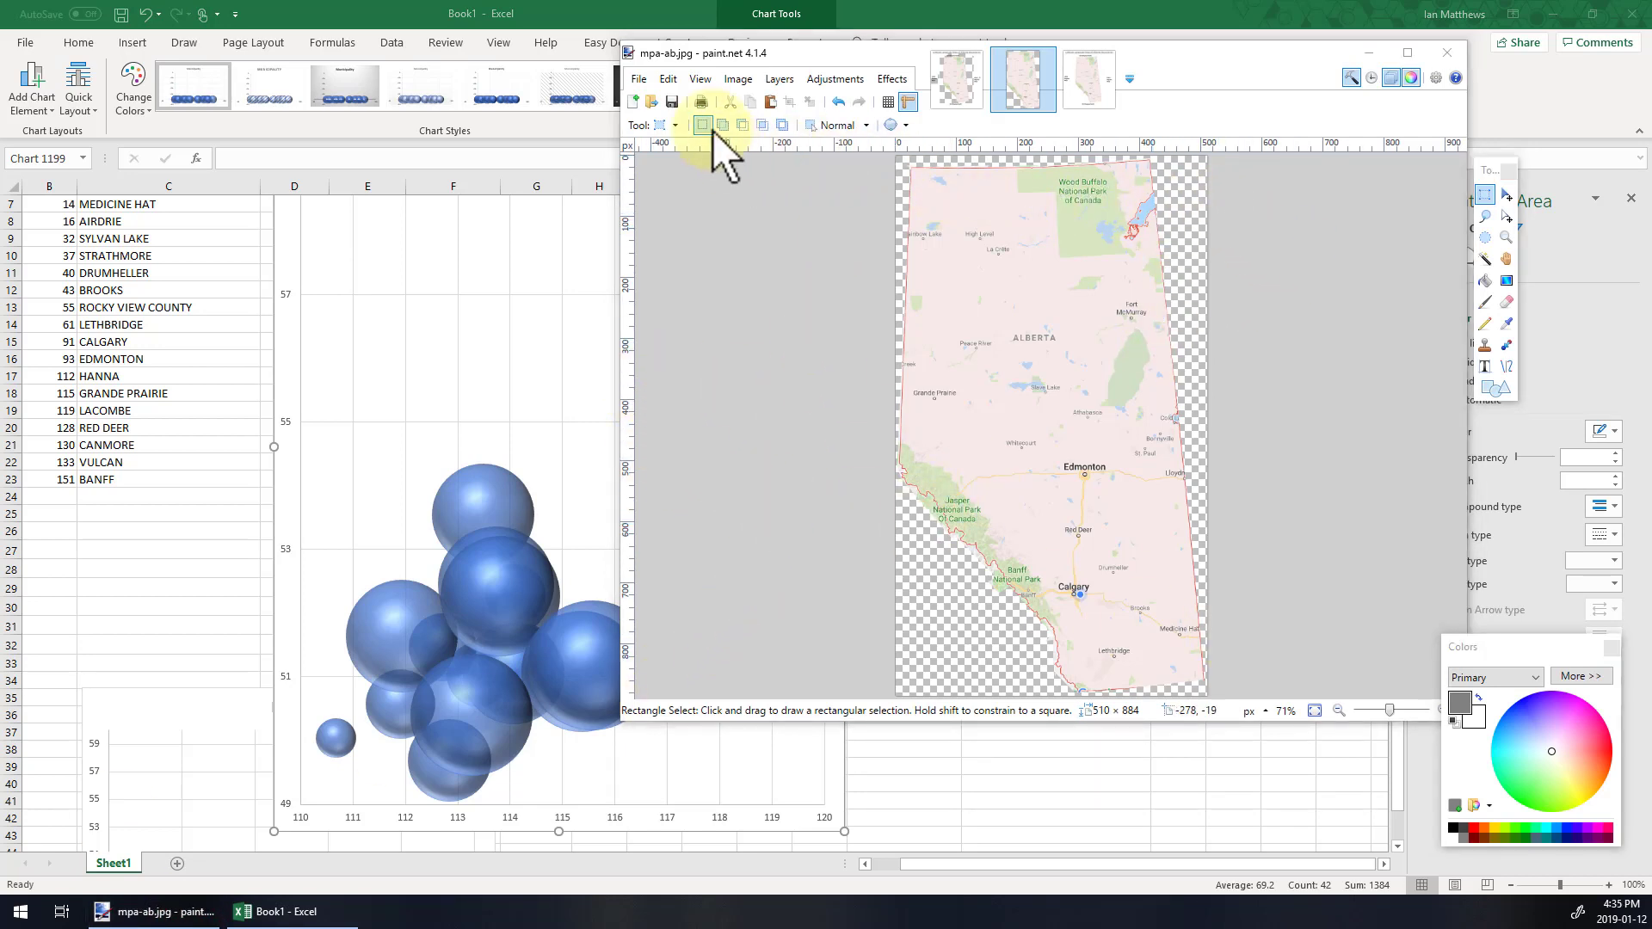
{"action": "left_click", "coordinate": [642, 78]}
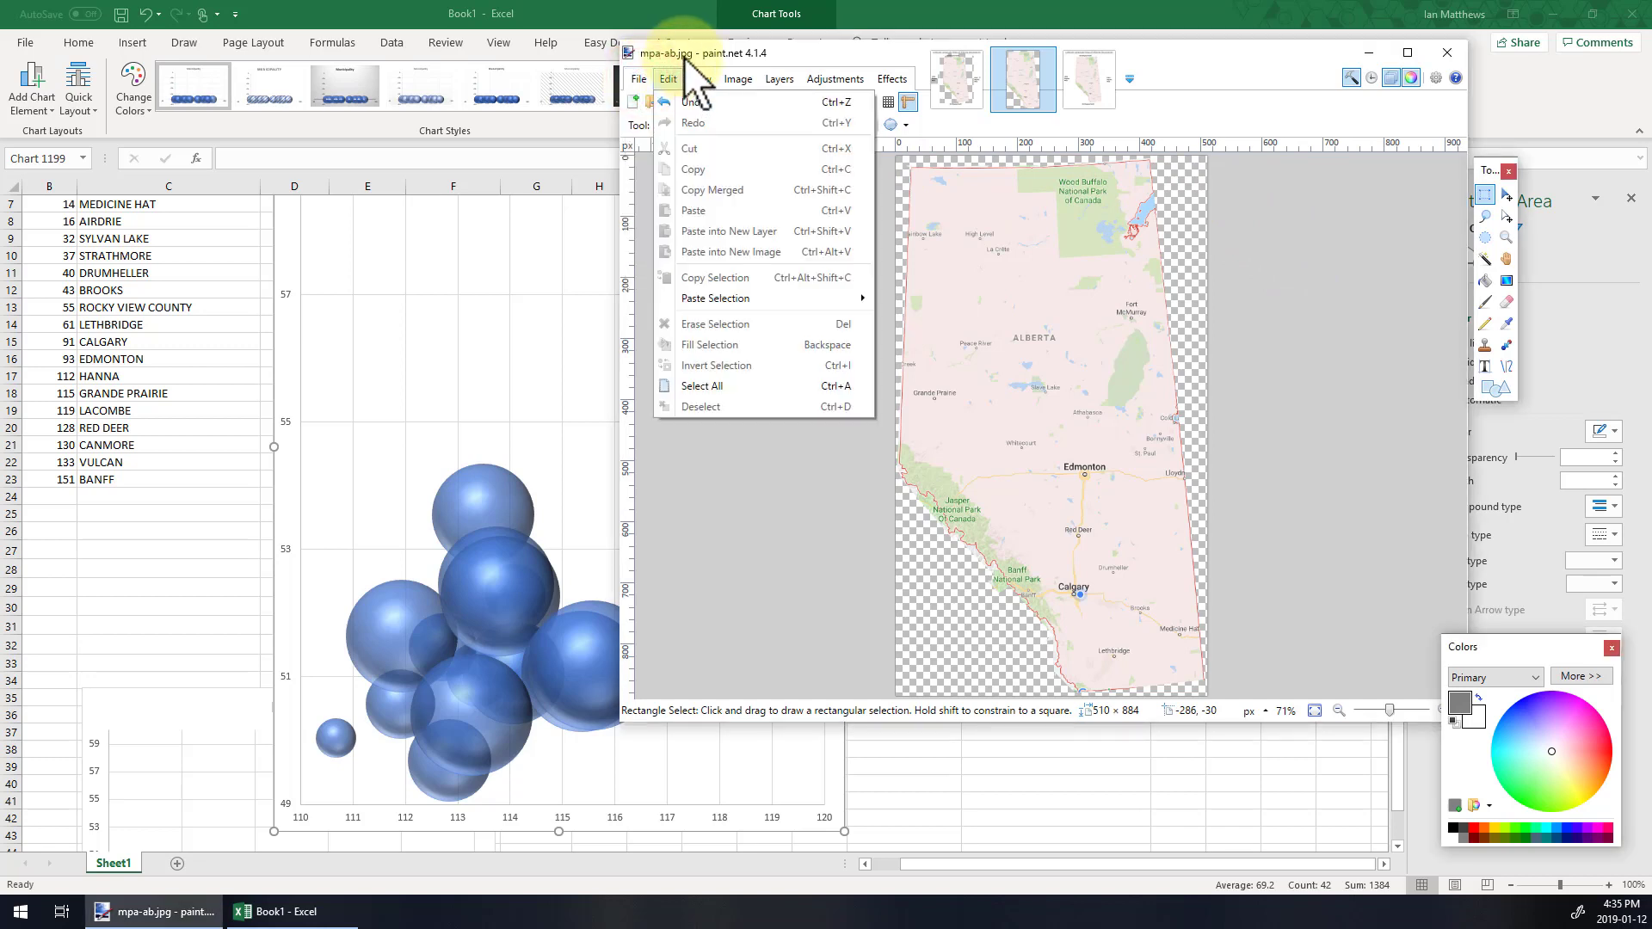
{"action": "left_click", "coordinate": [680, 55]}
{"action": "left_click", "coordinate": [637, 79]}
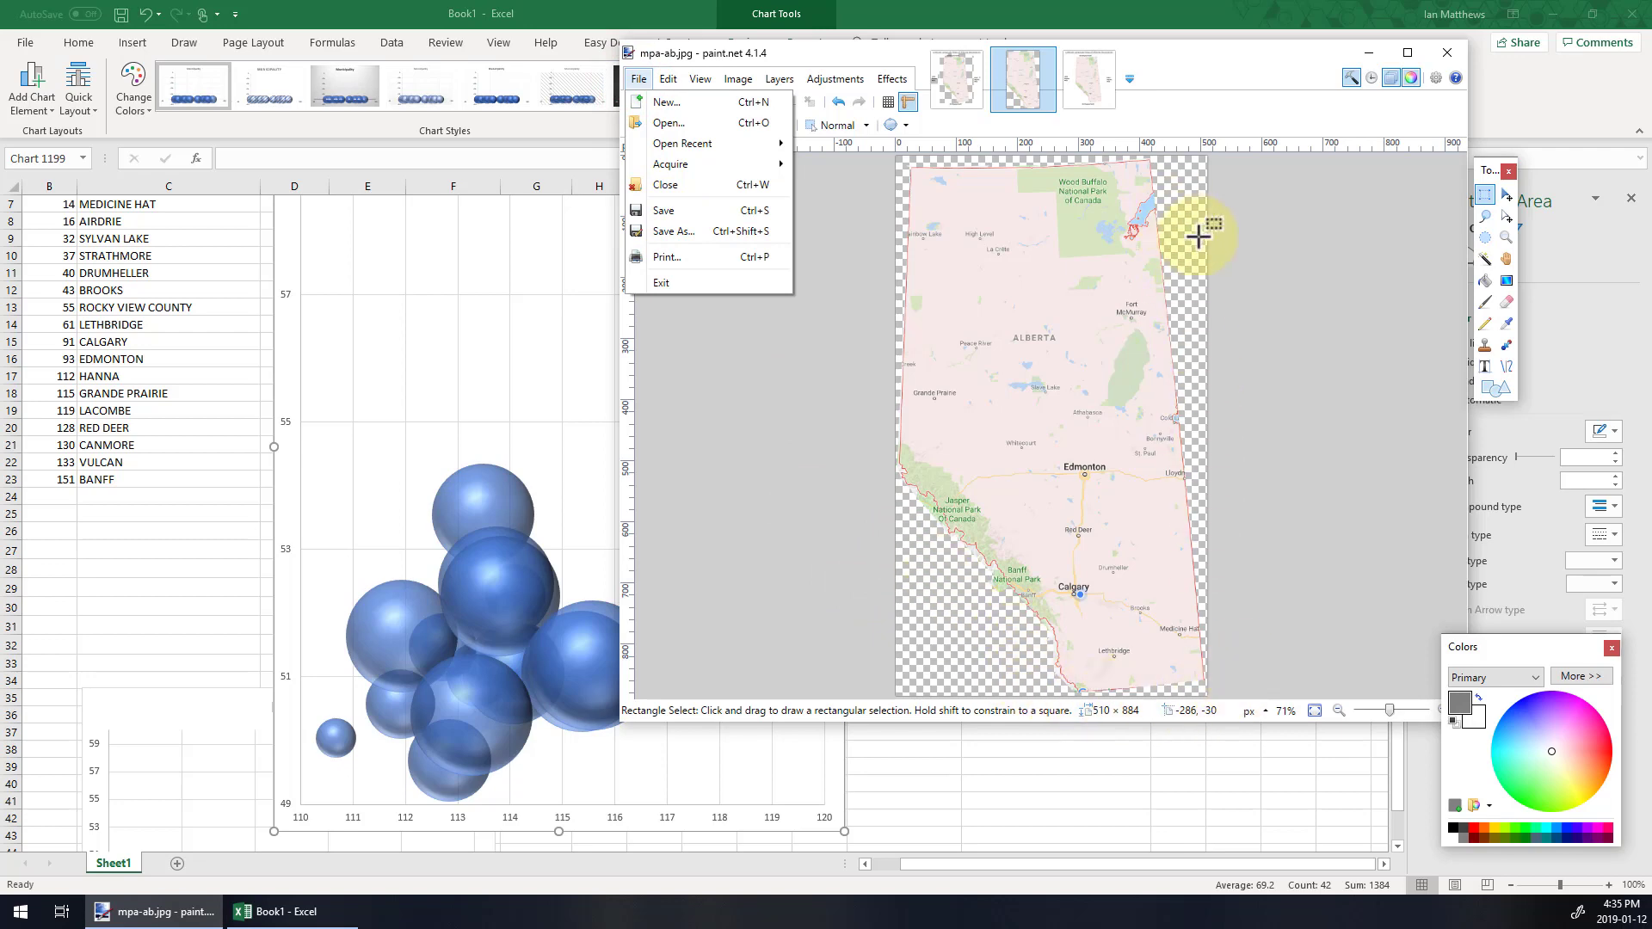
{"action": "left_click", "coordinate": [685, 229]}
{"action": "left_click", "coordinate": [819, 437]}
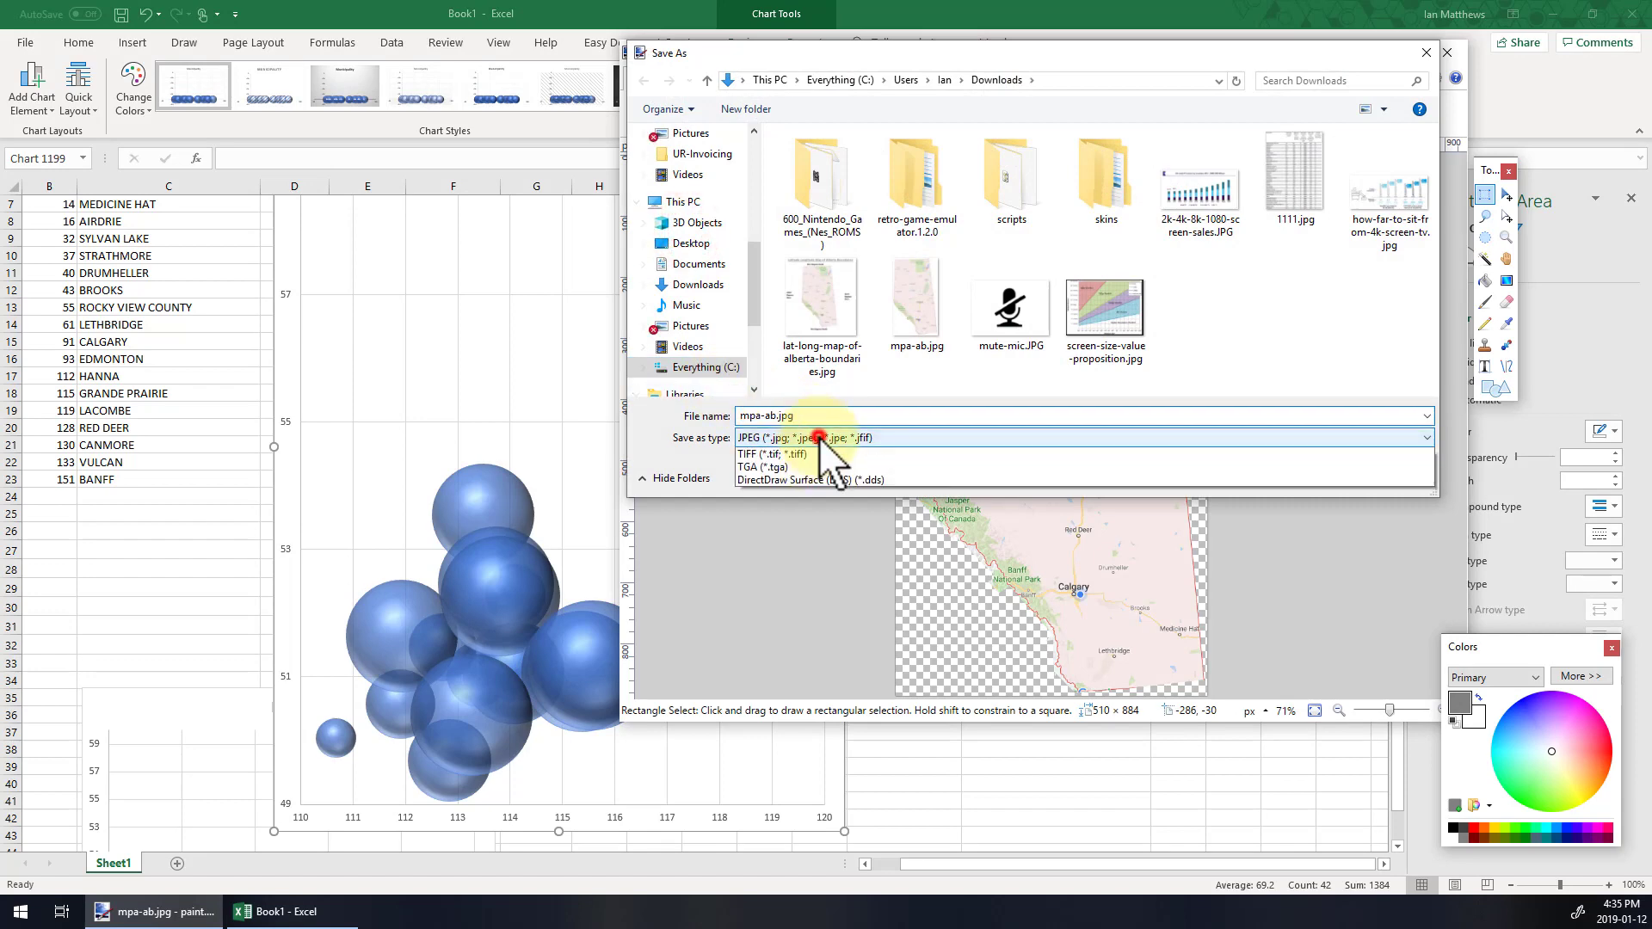
{"action": "left_click", "coordinate": [799, 503]}
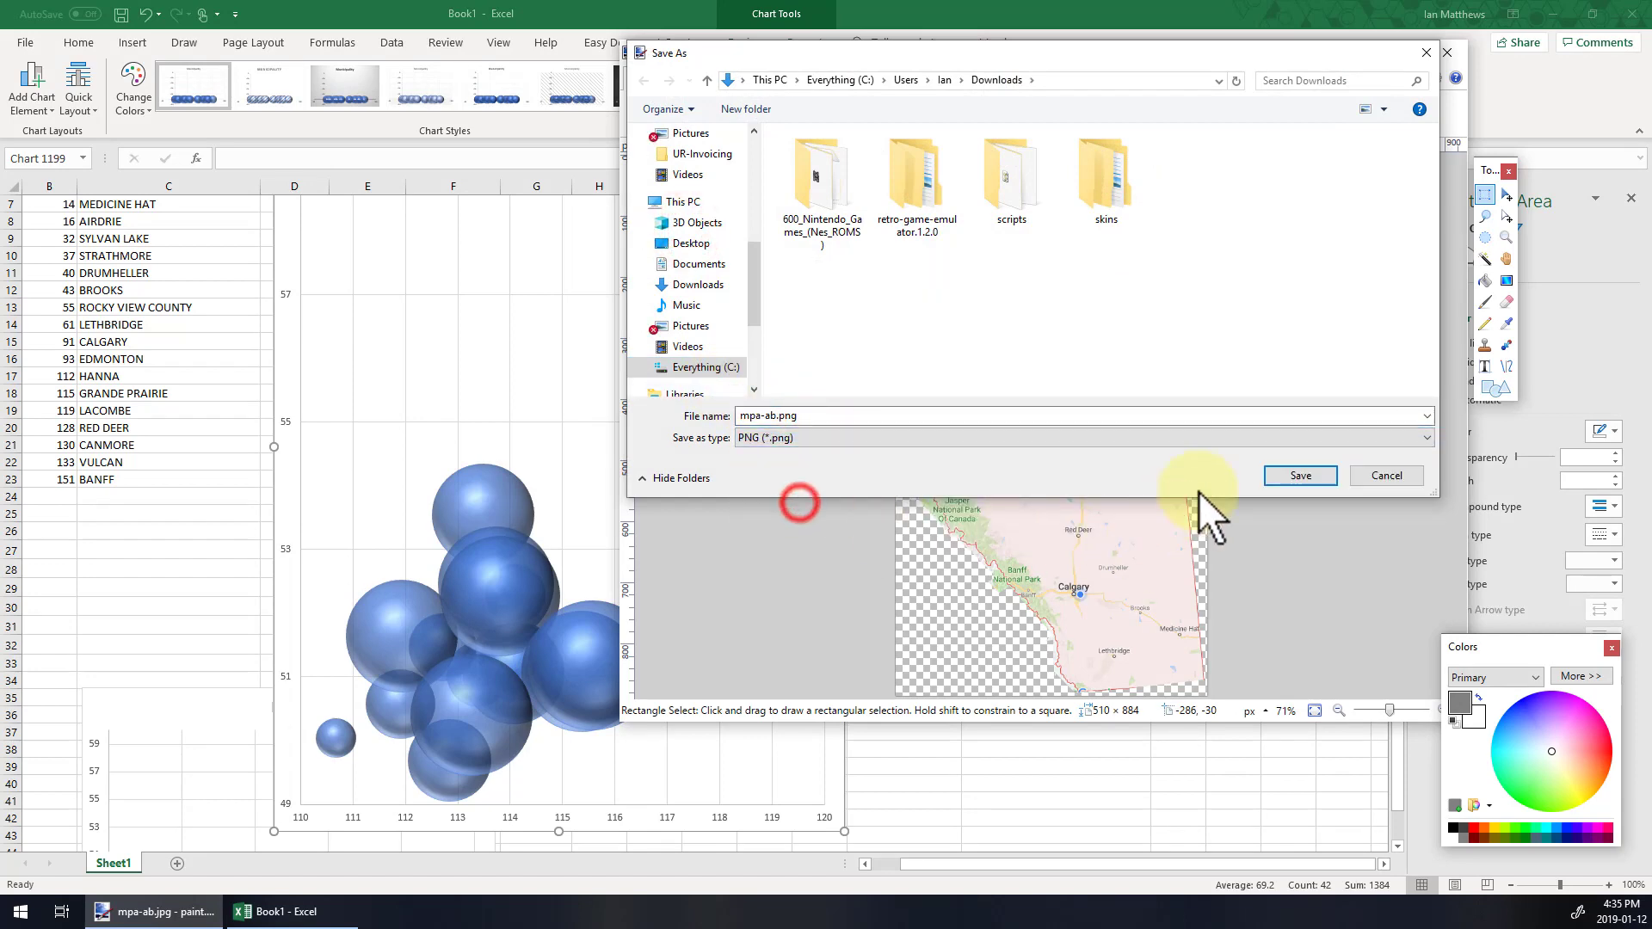
{"action": "left_click", "coordinate": [1298, 475]}
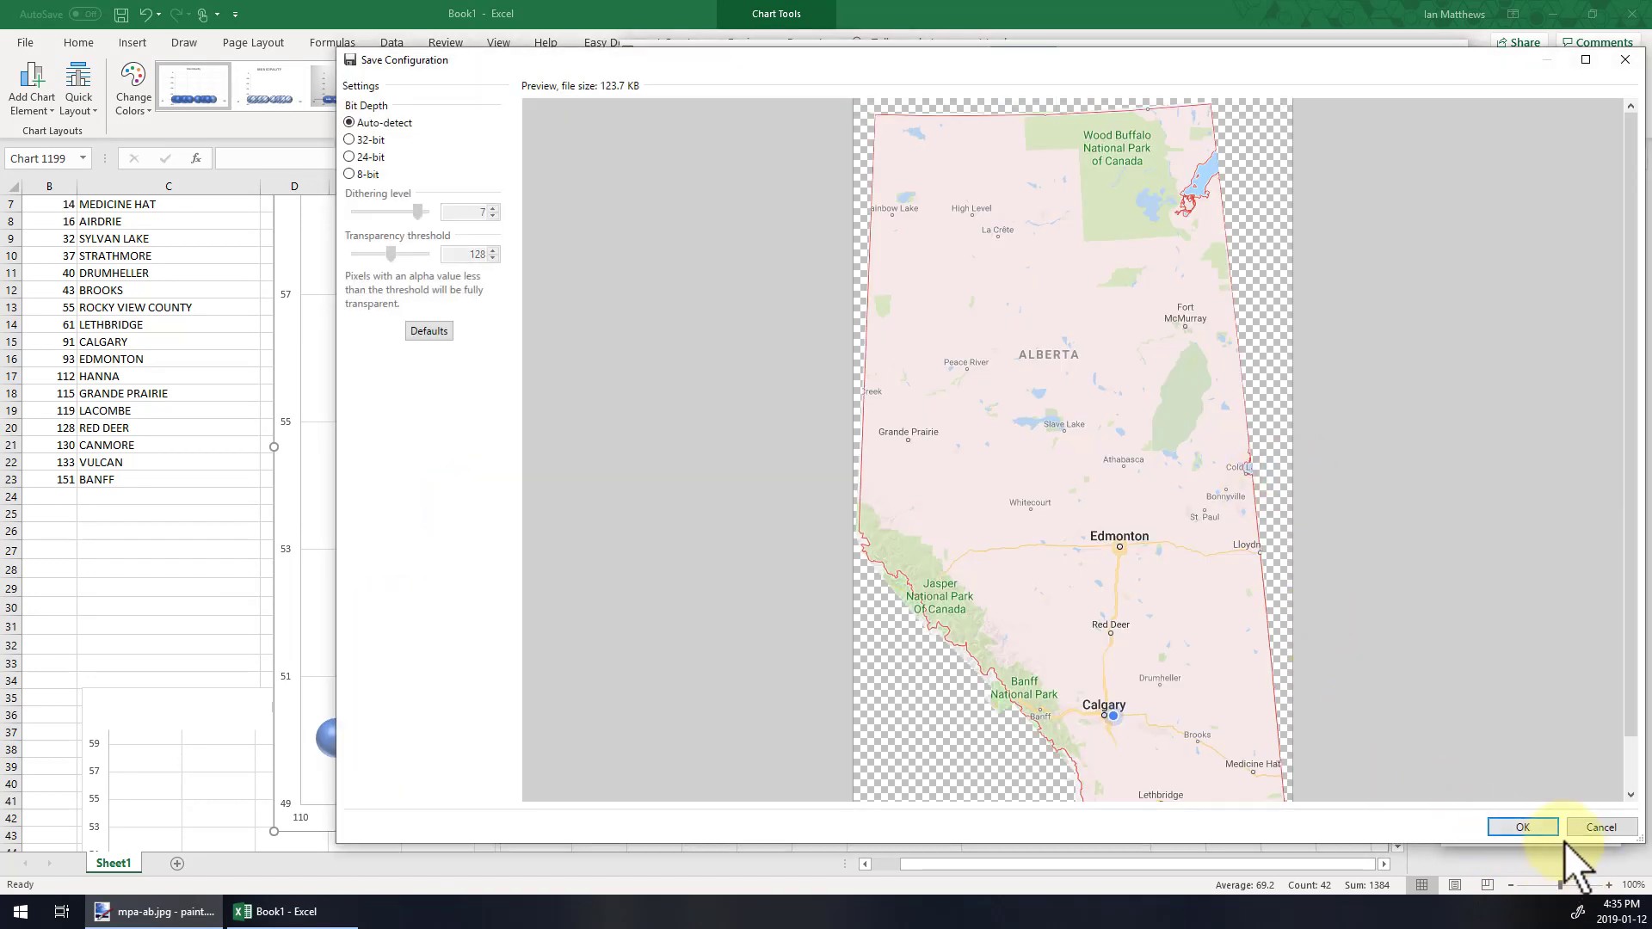
{"action": "left_click", "coordinate": [1535, 829]}
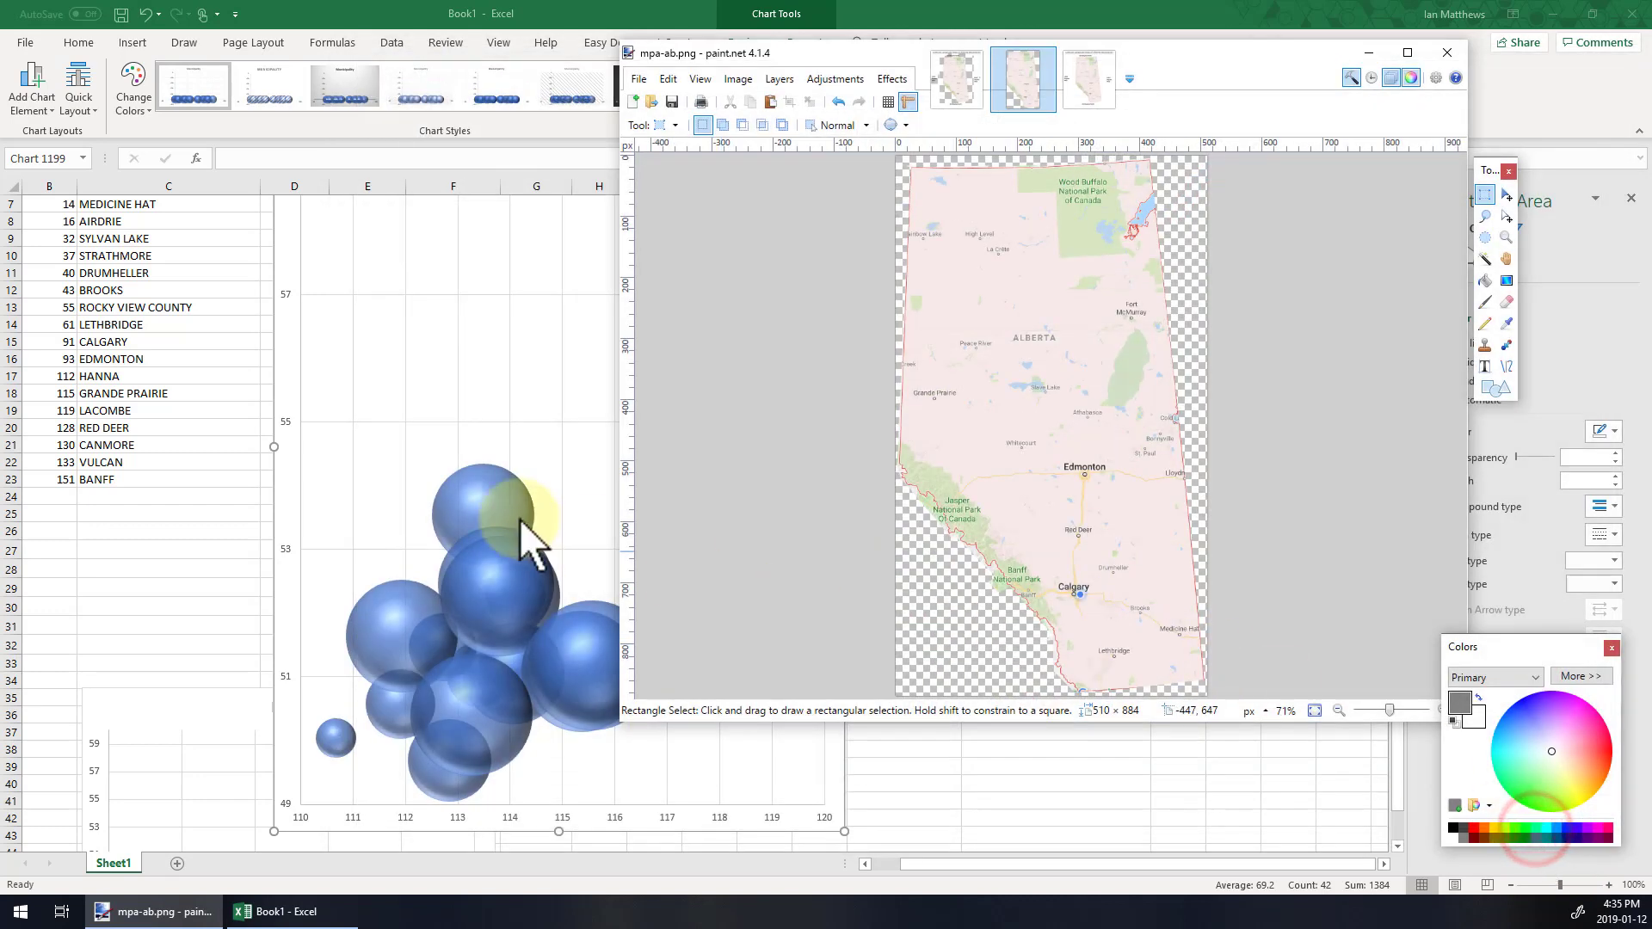
Step: Switch to Excel and change the bubble chart's plot area fill to a picture or texture fill
{"action": "left_click", "coordinate": [471, 362]}
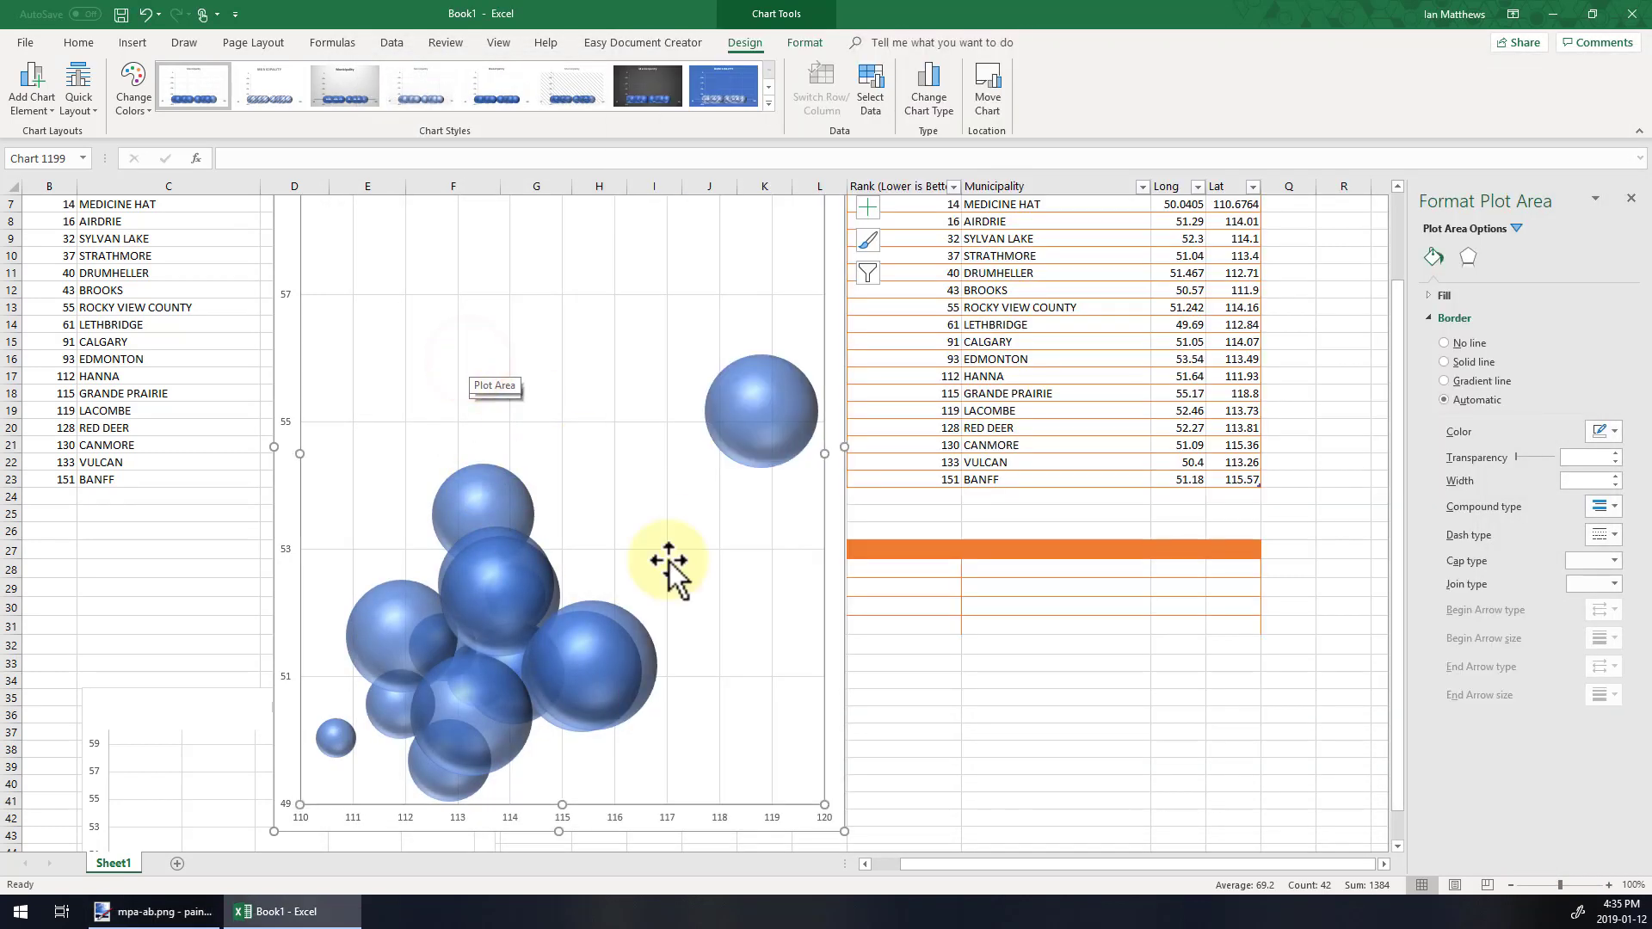
{"action": "right_click", "coordinate": [446, 369]}
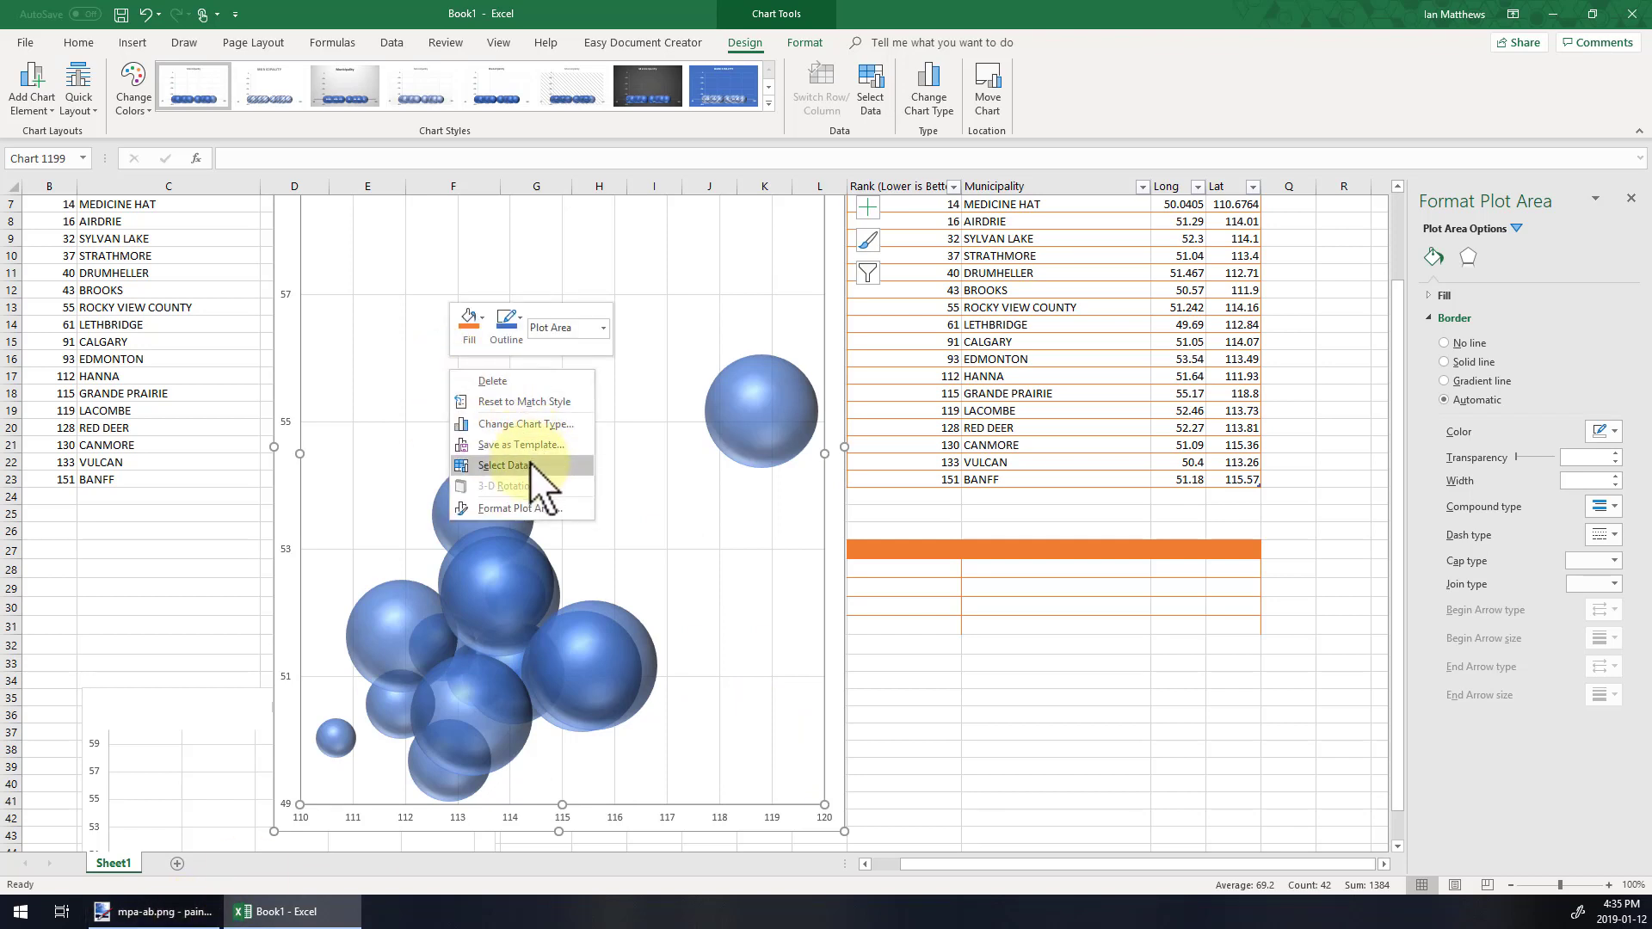
{"action": "left_click", "coordinate": [544, 507]}
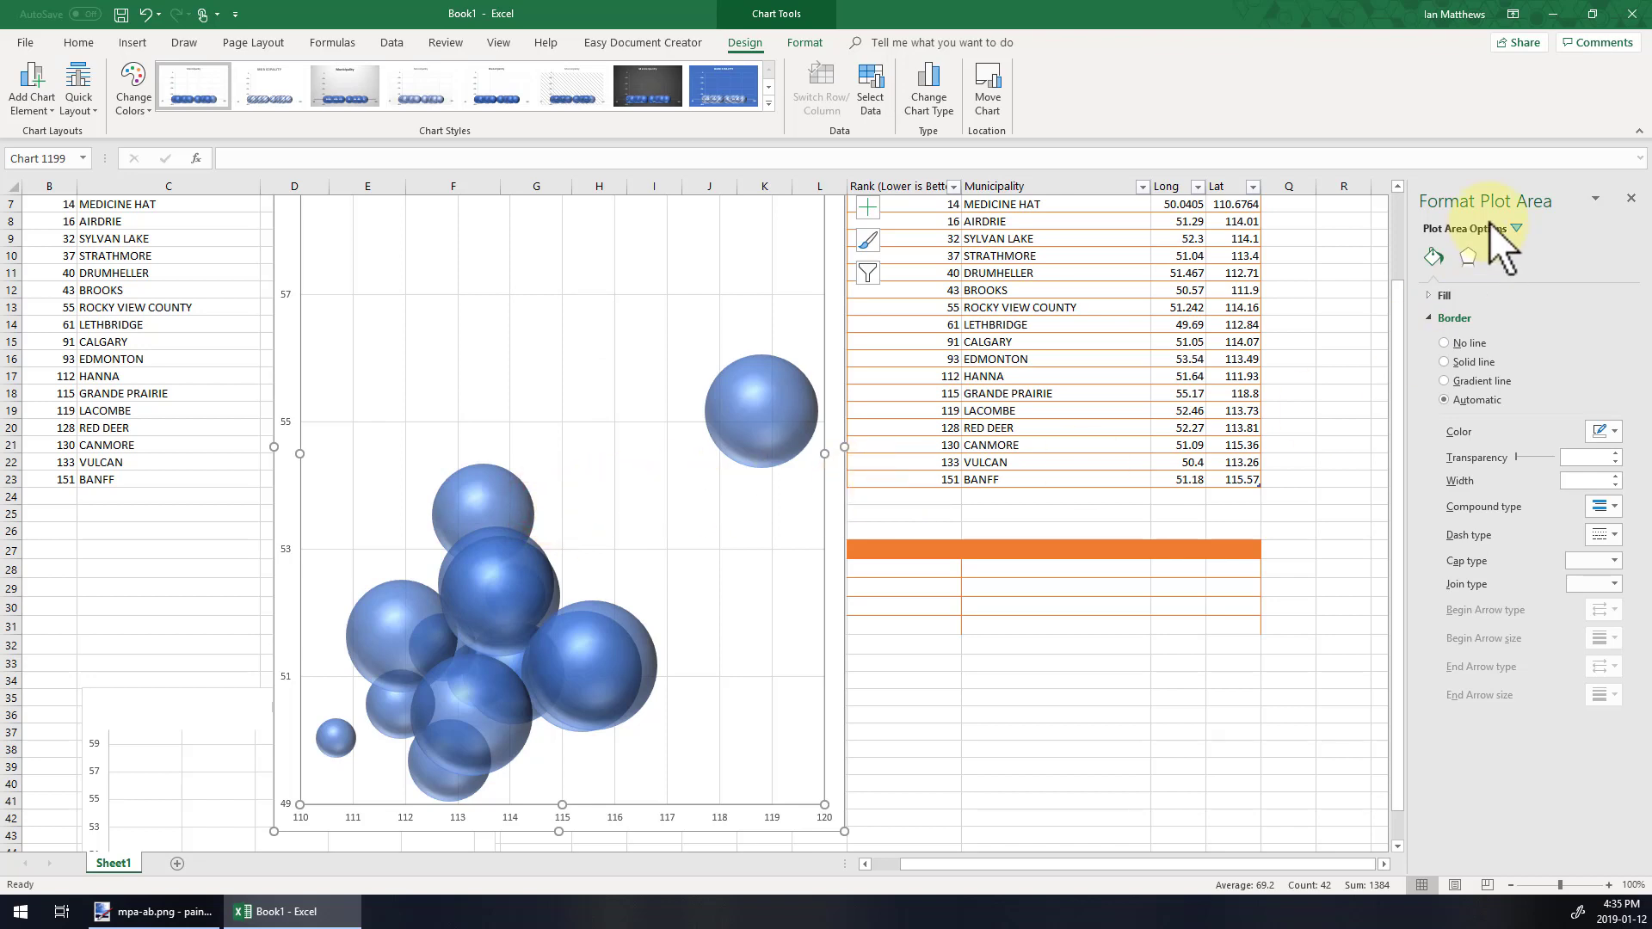
{"action": "left_click", "coordinate": [1429, 295]}
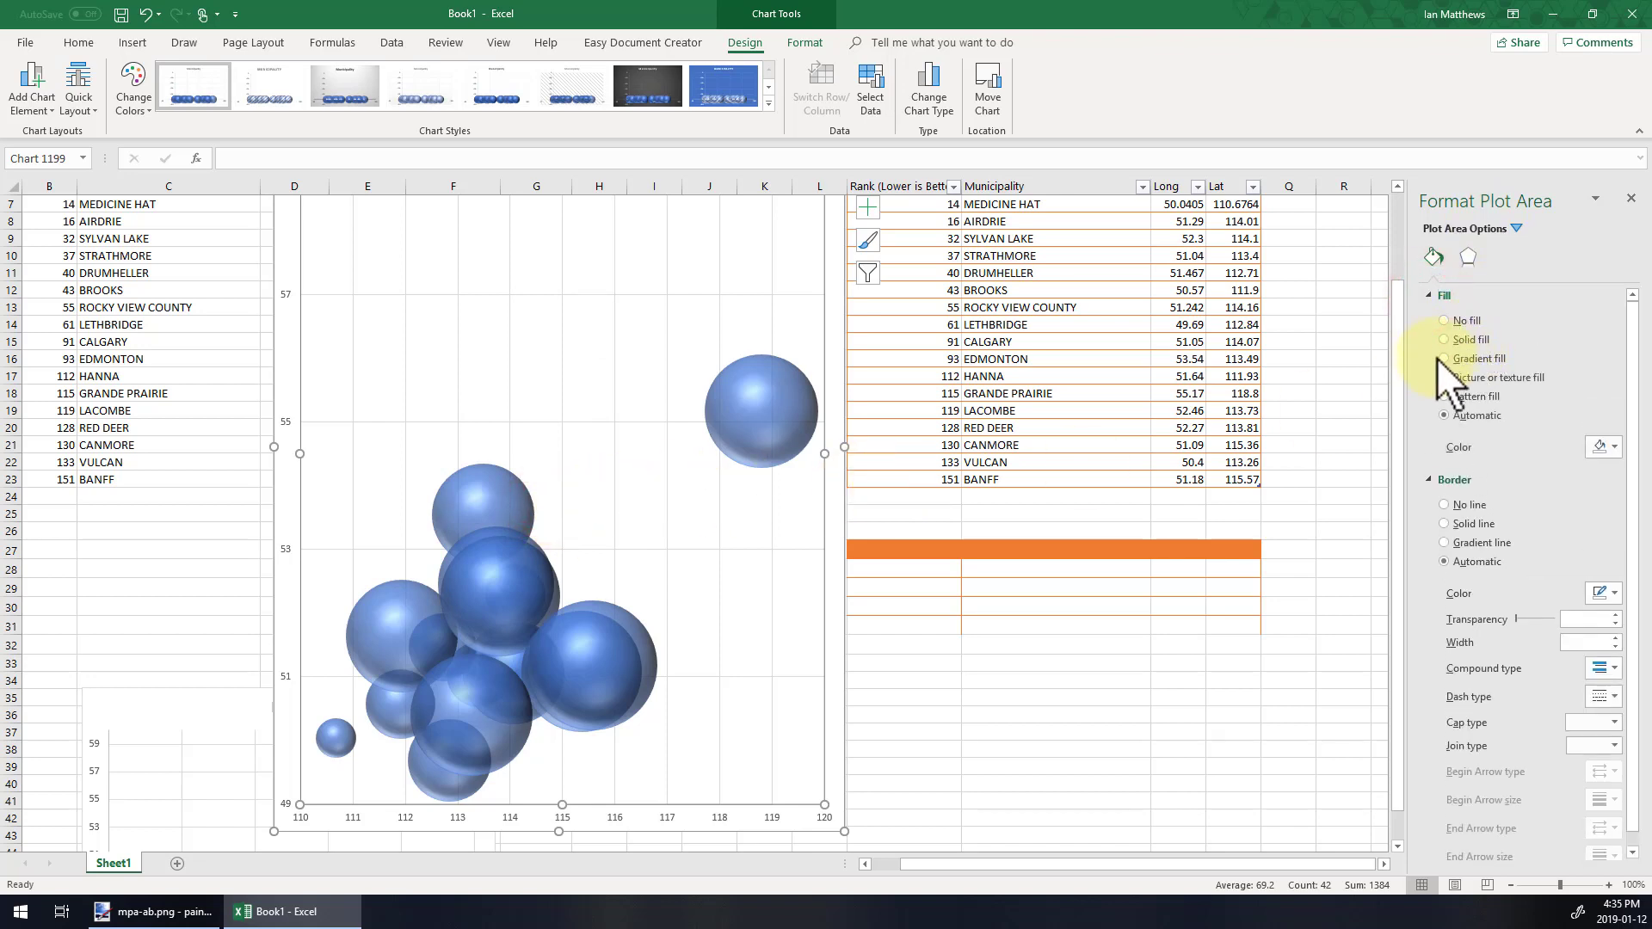
{"action": "left_click", "coordinate": [1448, 377]}
Step: Insert mpa-ab.png from the Downloads folder as the plot area's fill picture
{"action": "left_click", "coordinate": [1585, 465]}
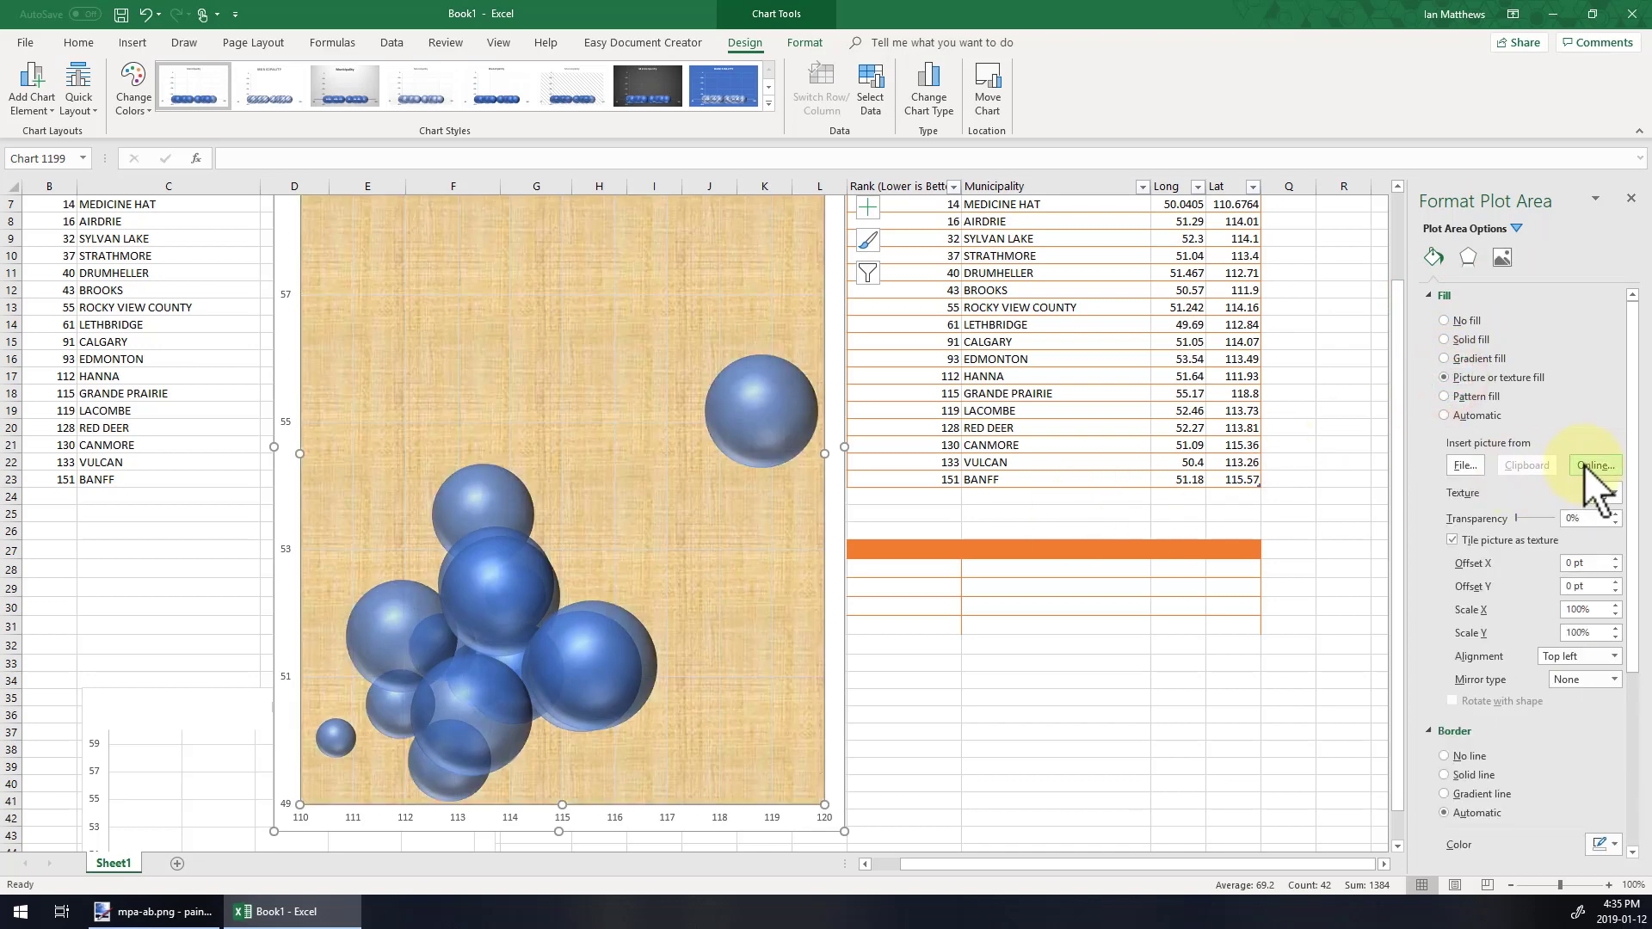
{"action": "left_click", "coordinate": [1465, 465]}
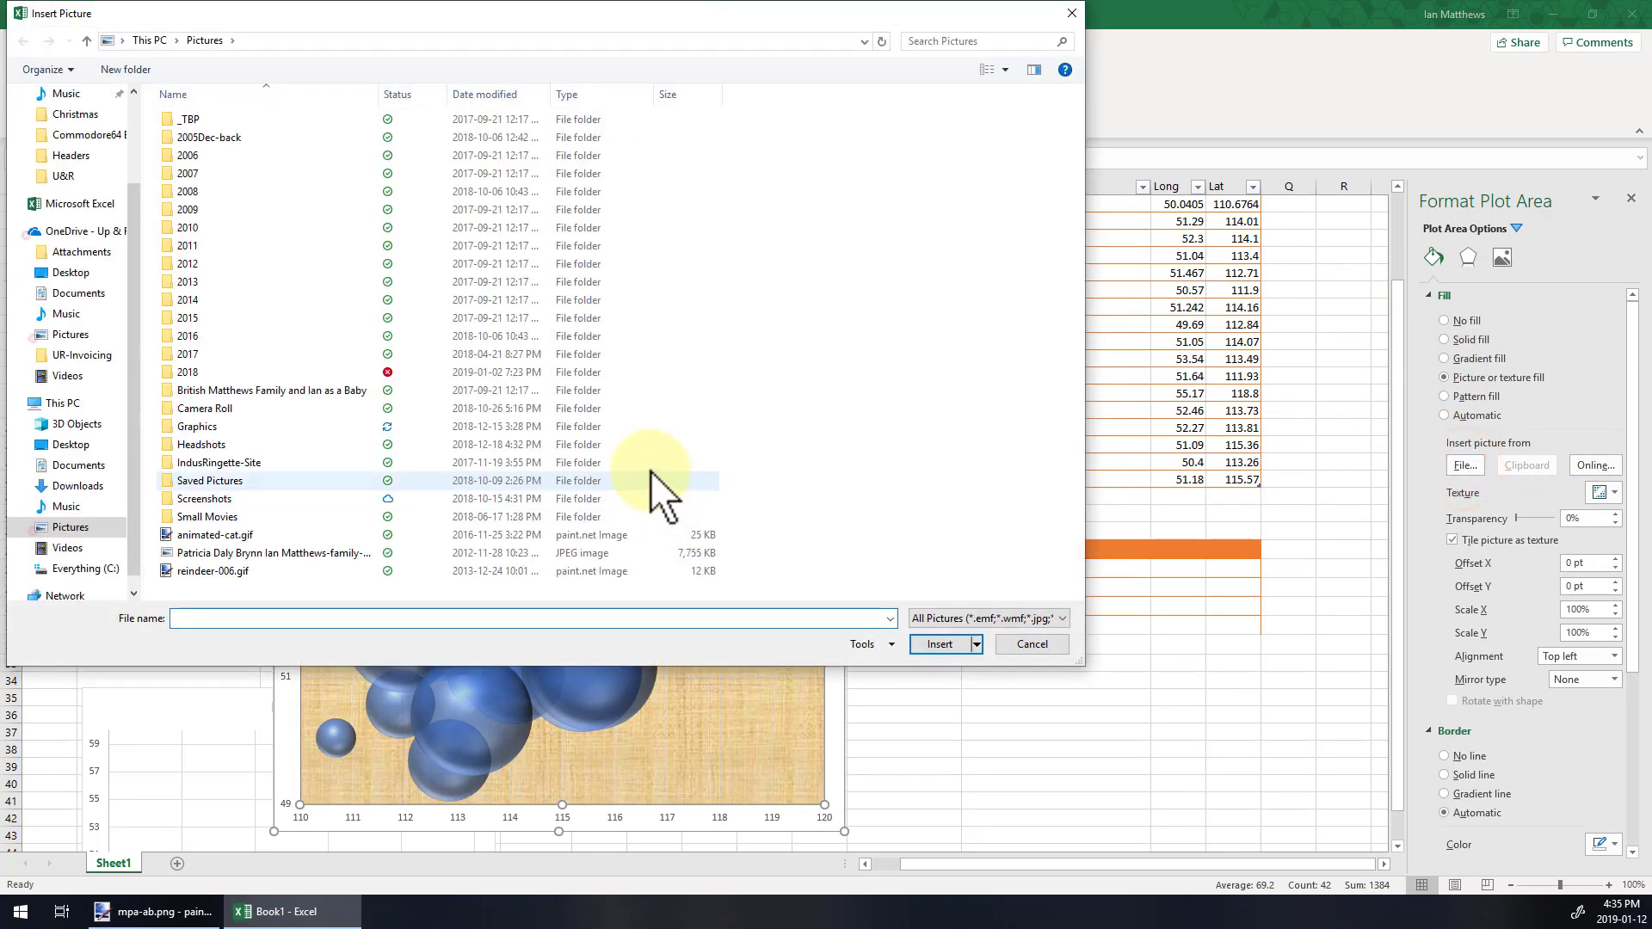
{"action": "scroll", "coordinate": [112, 152], "scroll_direction": "up", "scroll_amount": 3}
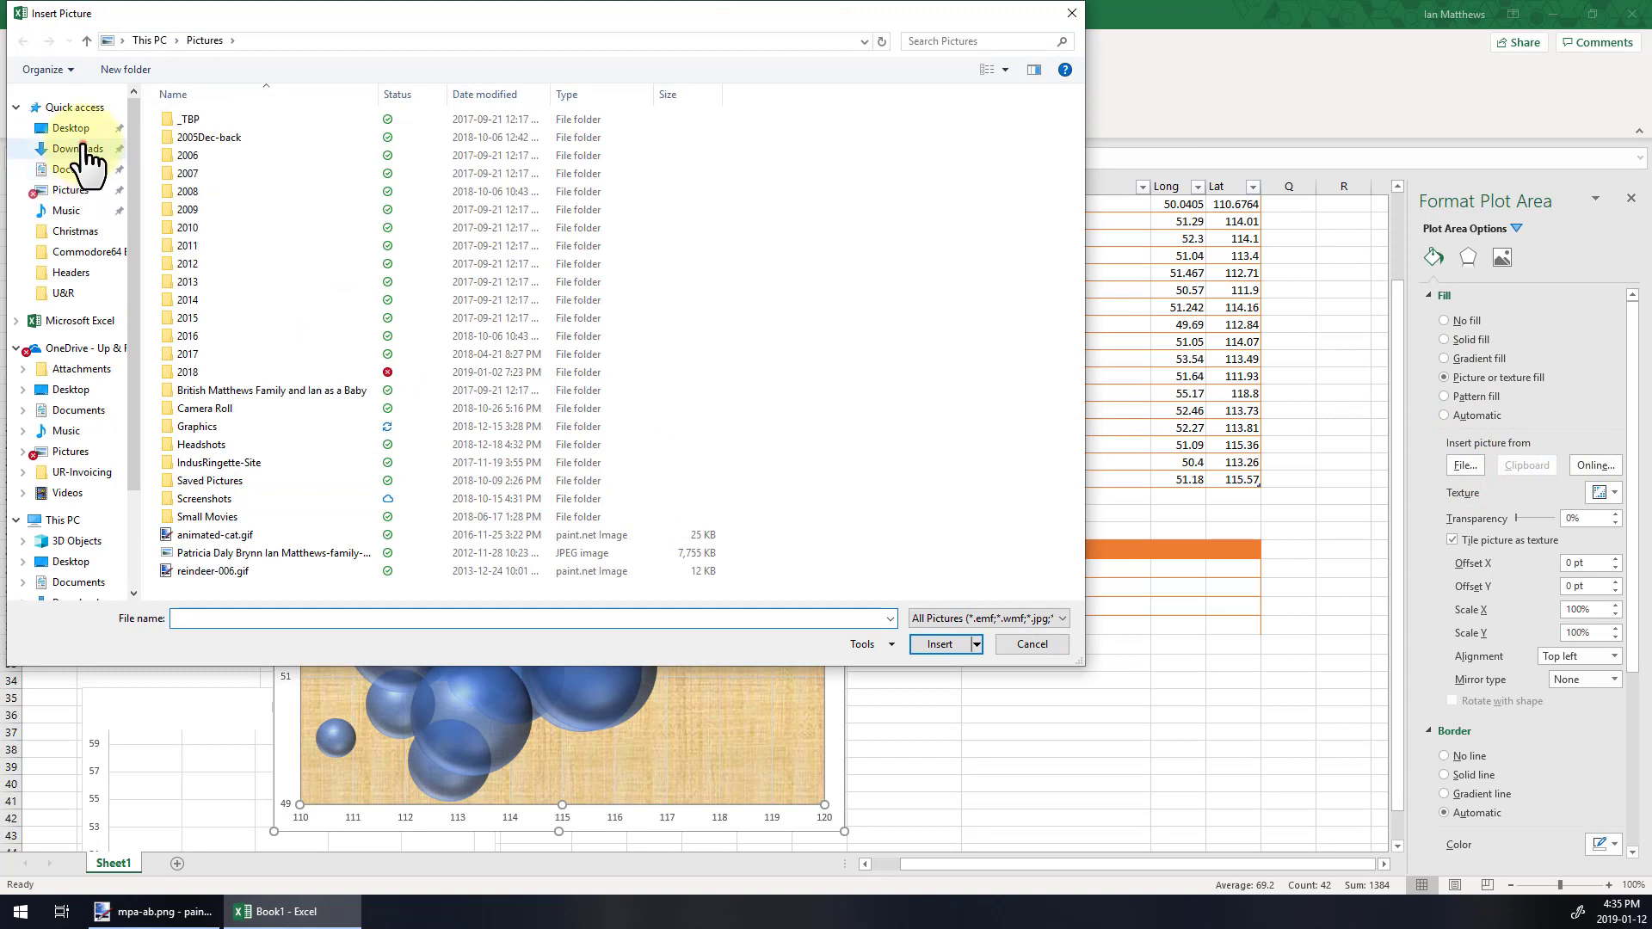
{"action": "left_click", "coordinate": [79, 147]}
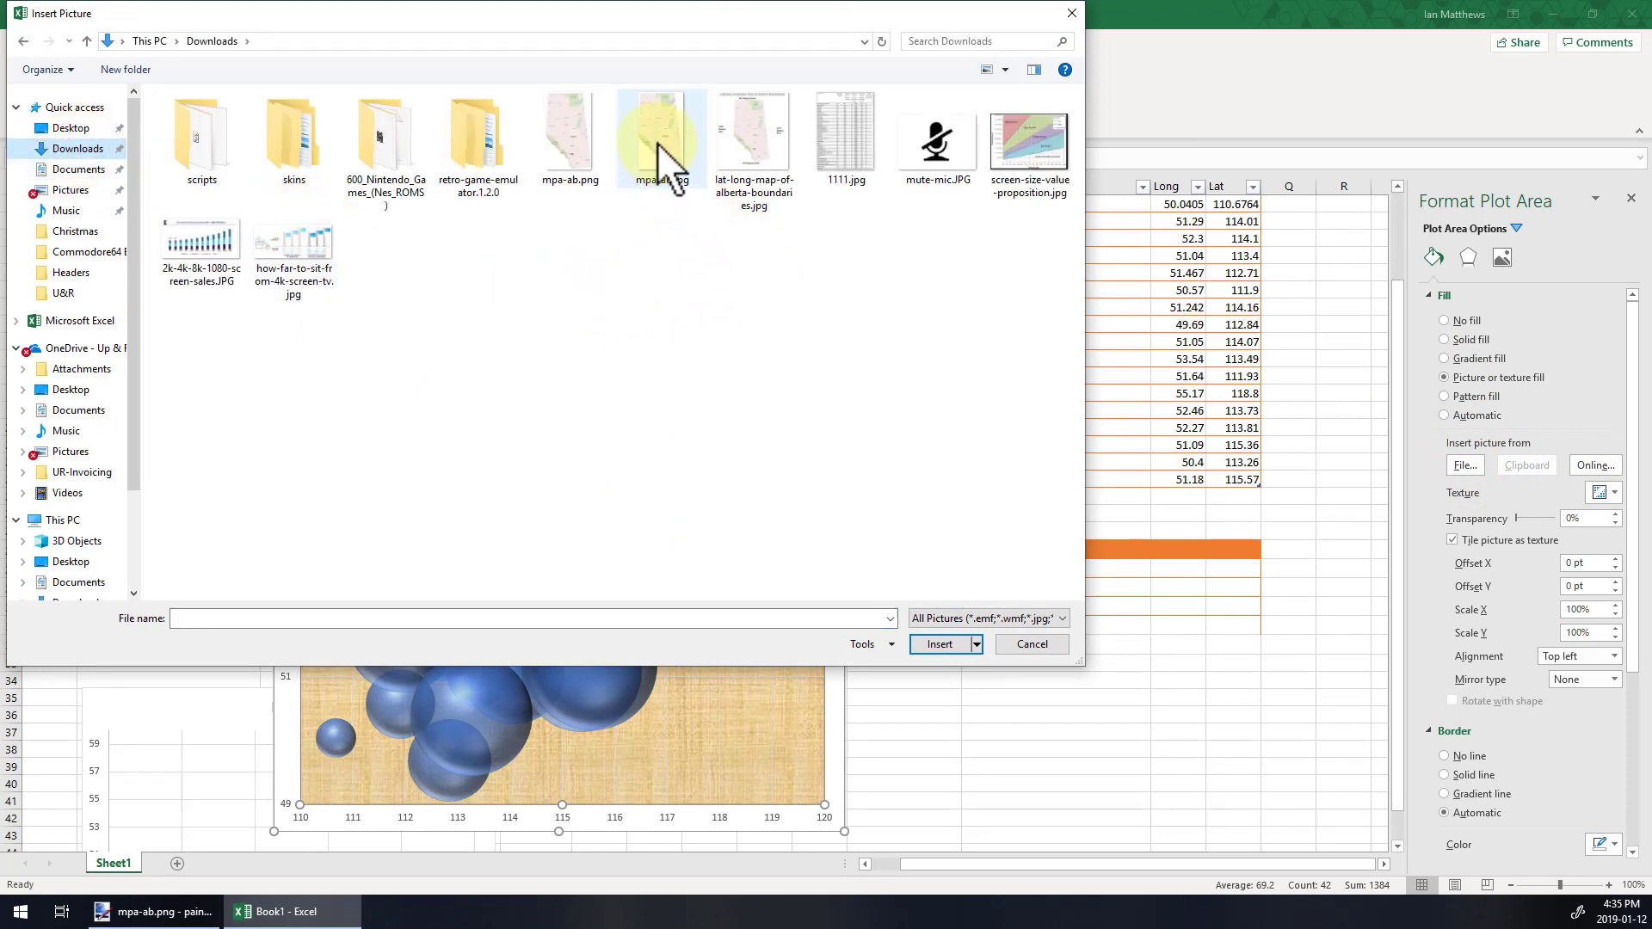
{"action": "double_click", "coordinate": [581, 141]}
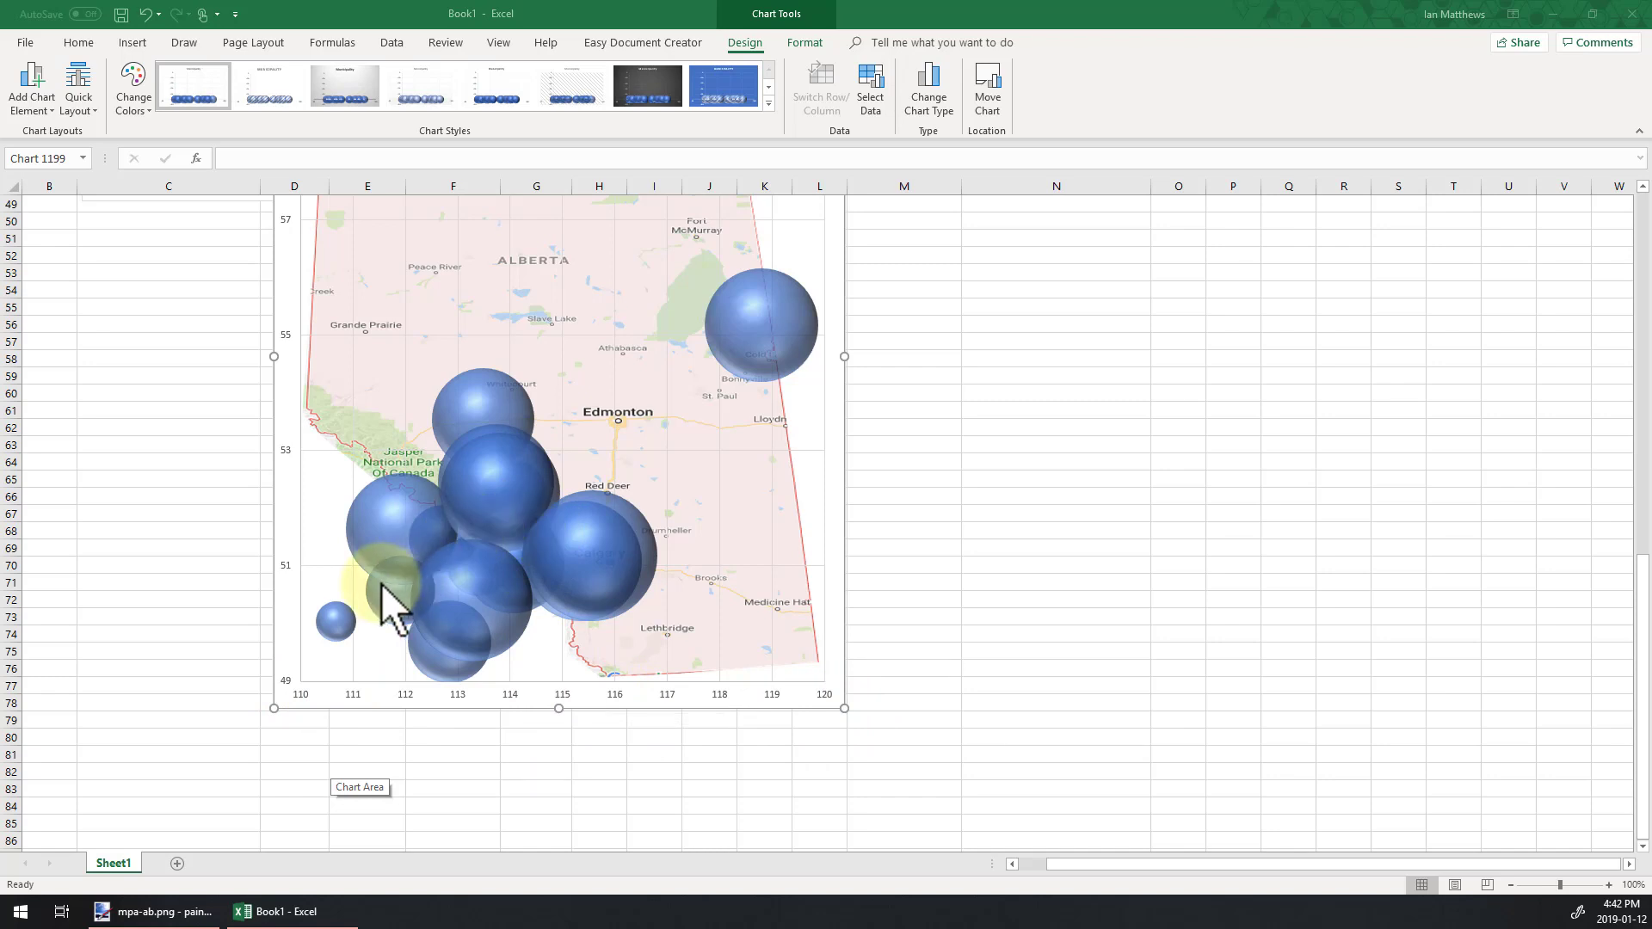
Step: Set the chart's horizontal axis to show its values in reverse order
{"action": "mouse_move", "coordinate": [398, 503]}
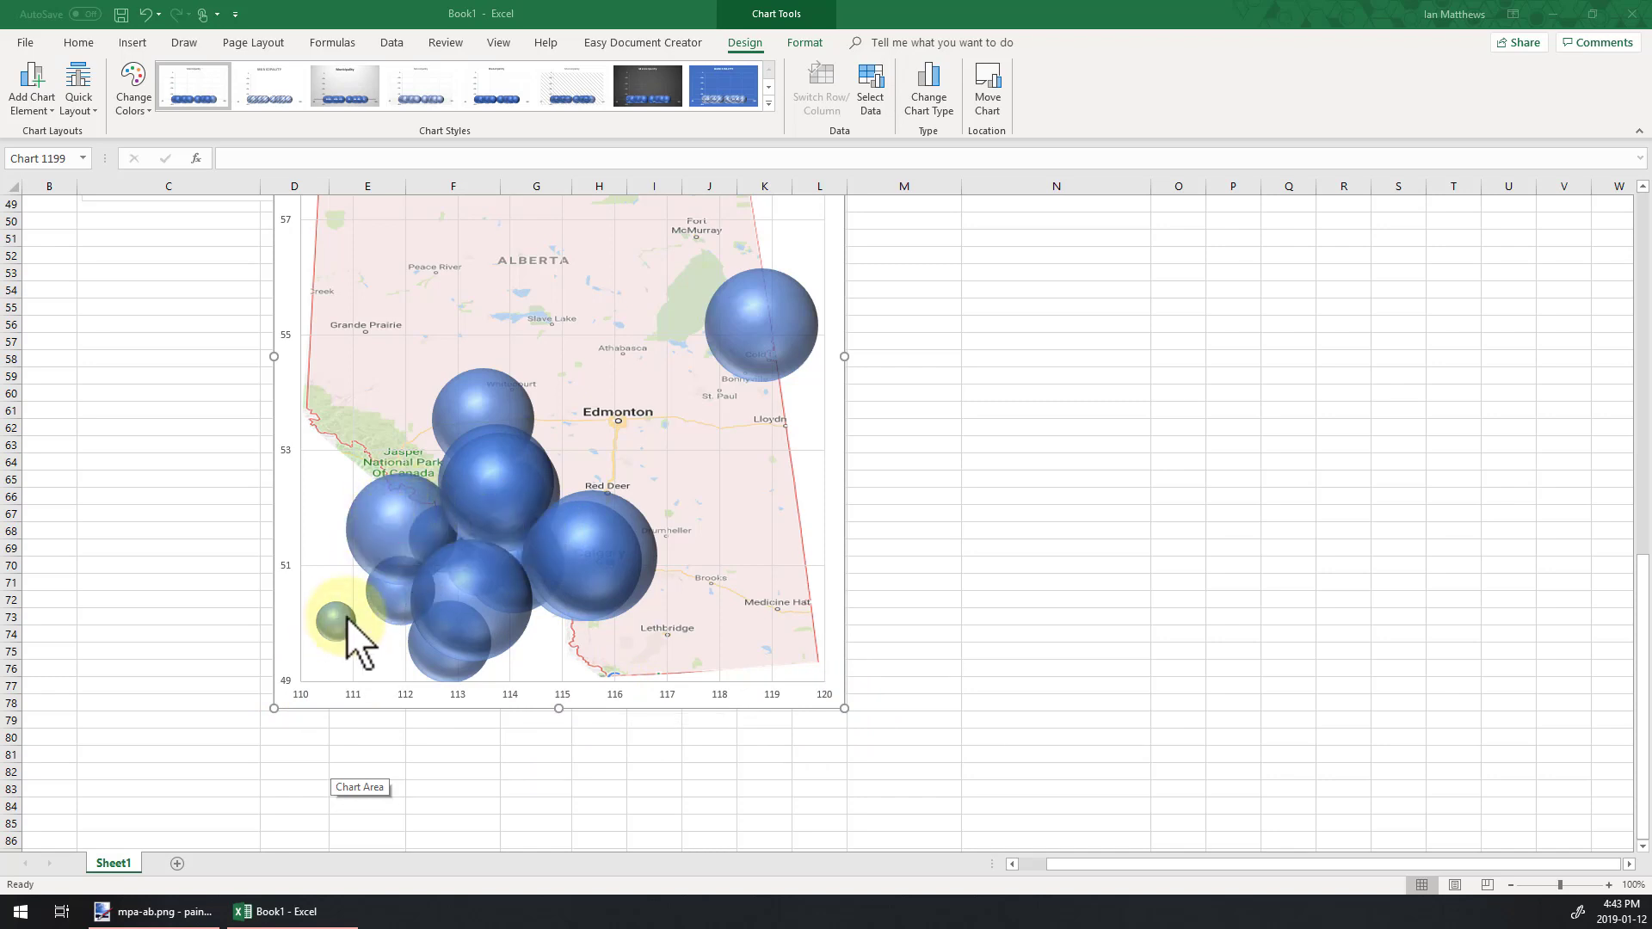
{"action": "right_click", "coordinate": [511, 694]}
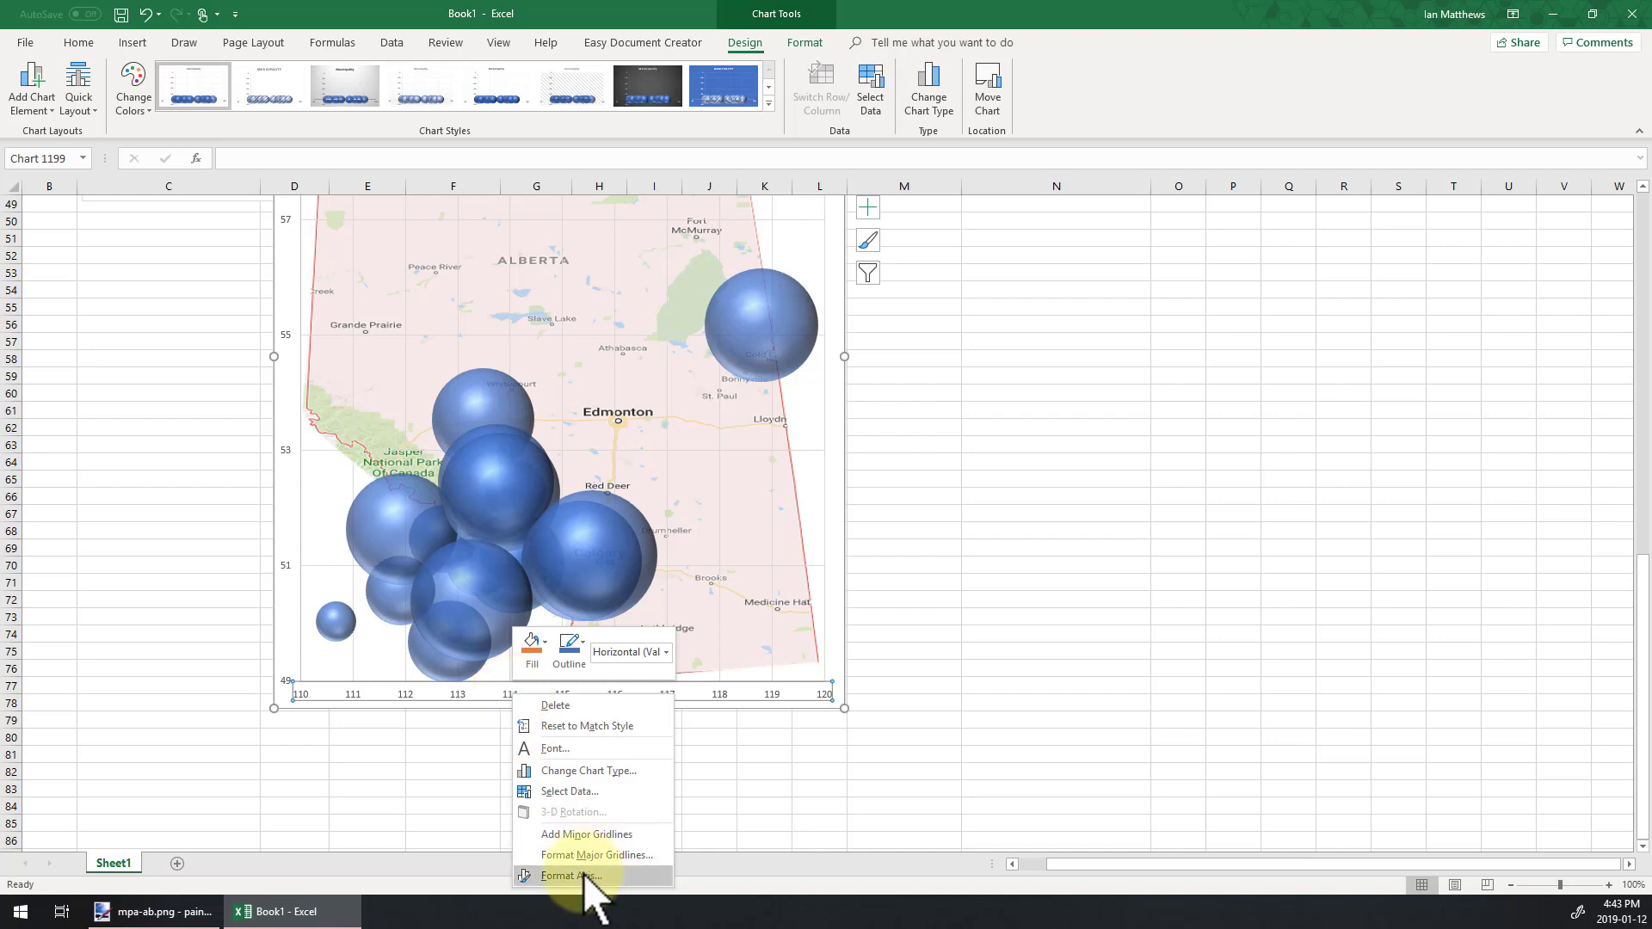
{"action": "left_click", "coordinate": [592, 884]}
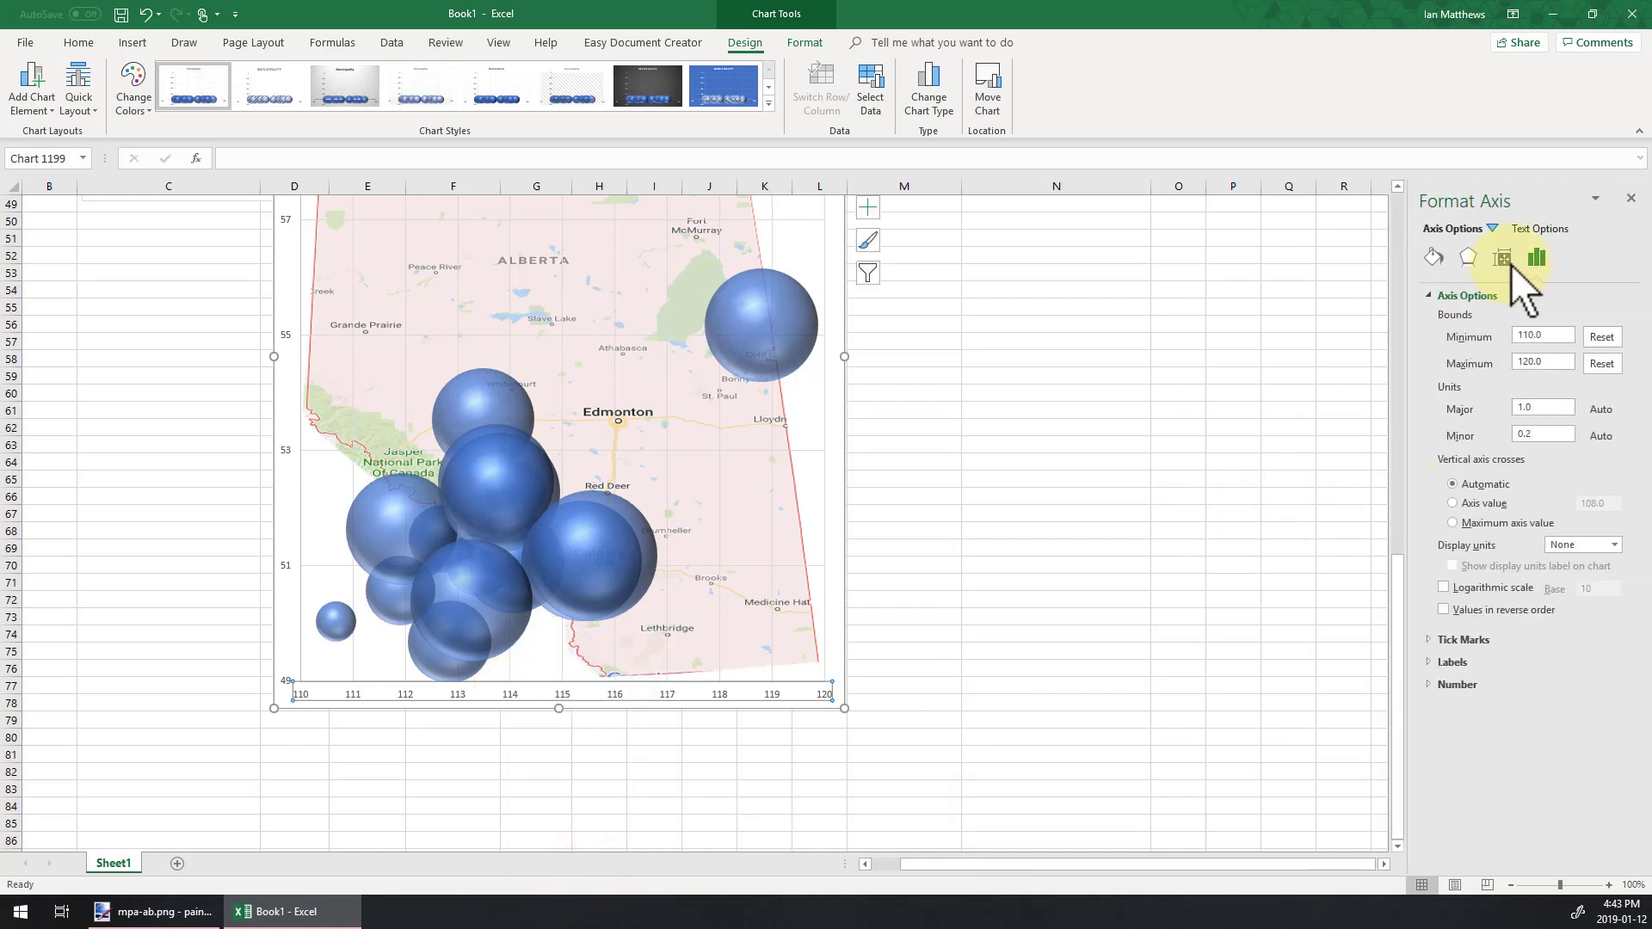
{"action": "left_click", "coordinate": [1445, 610]}
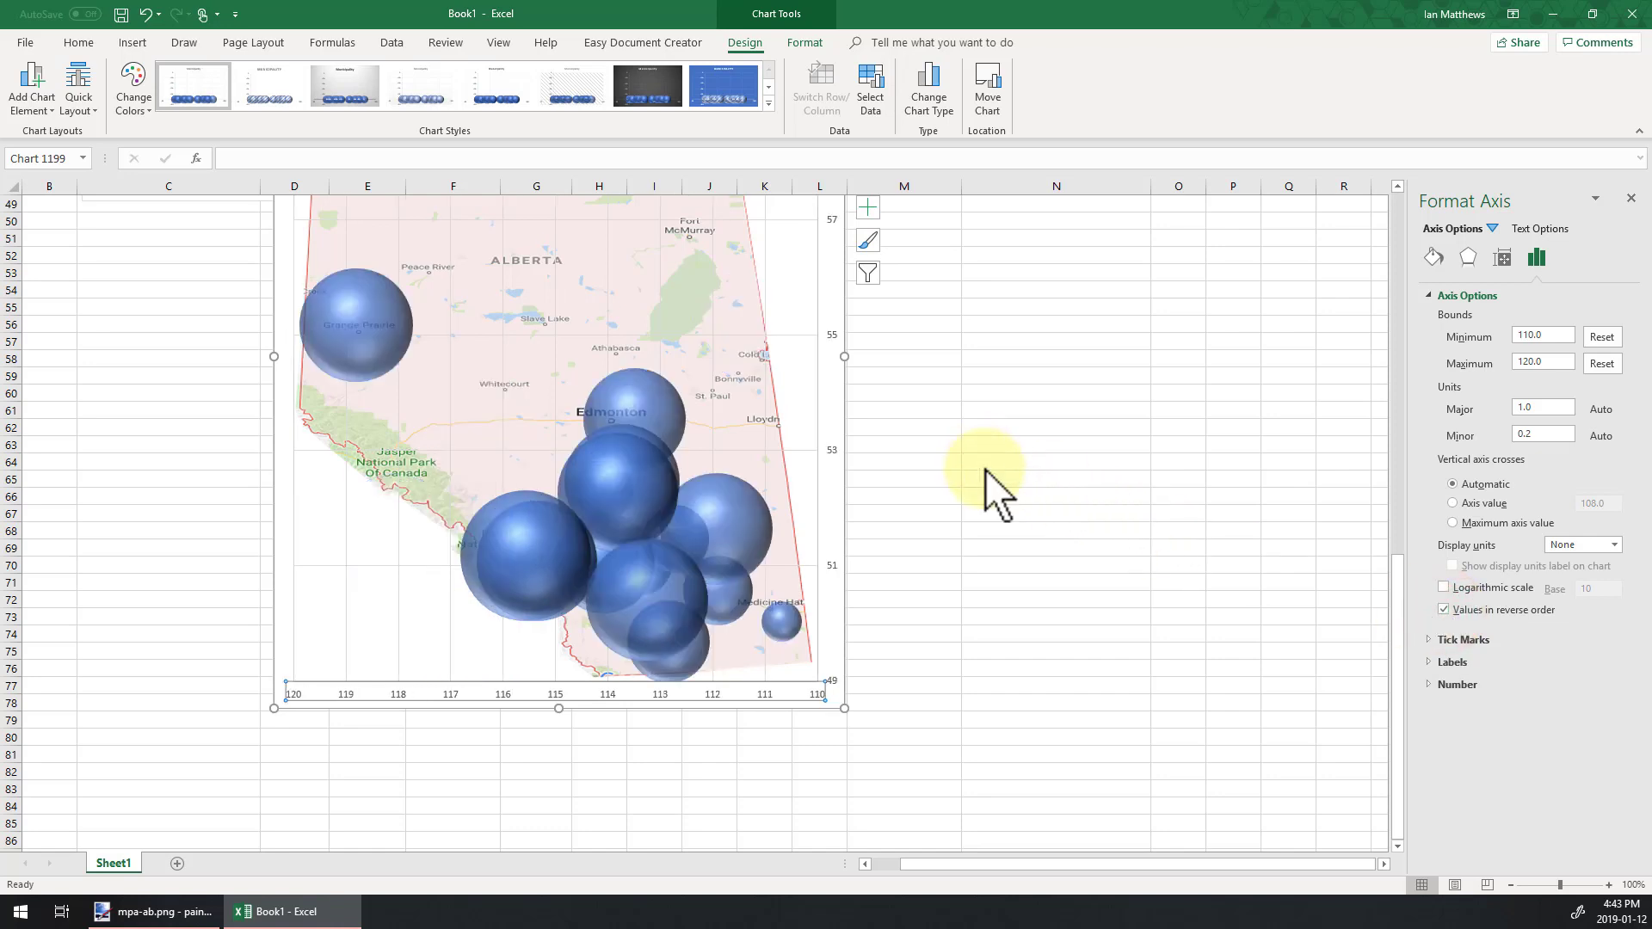
Step: Delete the horizontal and vertical axis labels from the bubble chart
{"action": "left_click", "coordinate": [1084, 403]}
{"action": "scroll", "coordinate": [1051, 364], "scroll_direction": "down", "scroll_amount": 3}
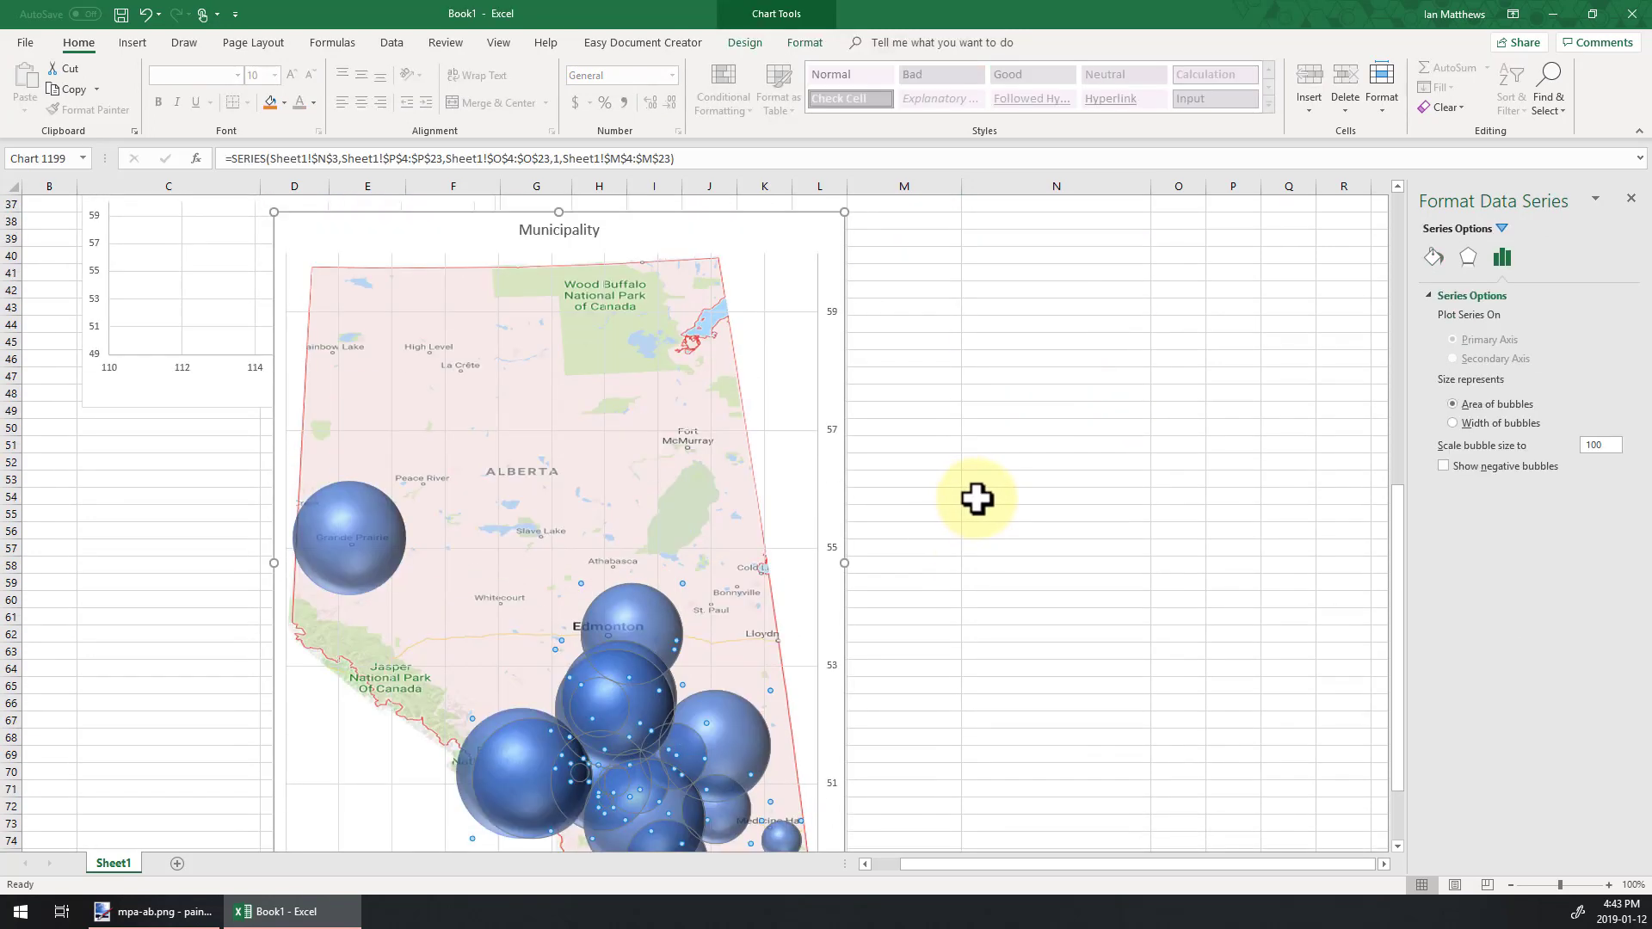
{"action": "scroll", "coordinate": [977, 500], "scroll_direction": "down", "scroll_amount": 2}
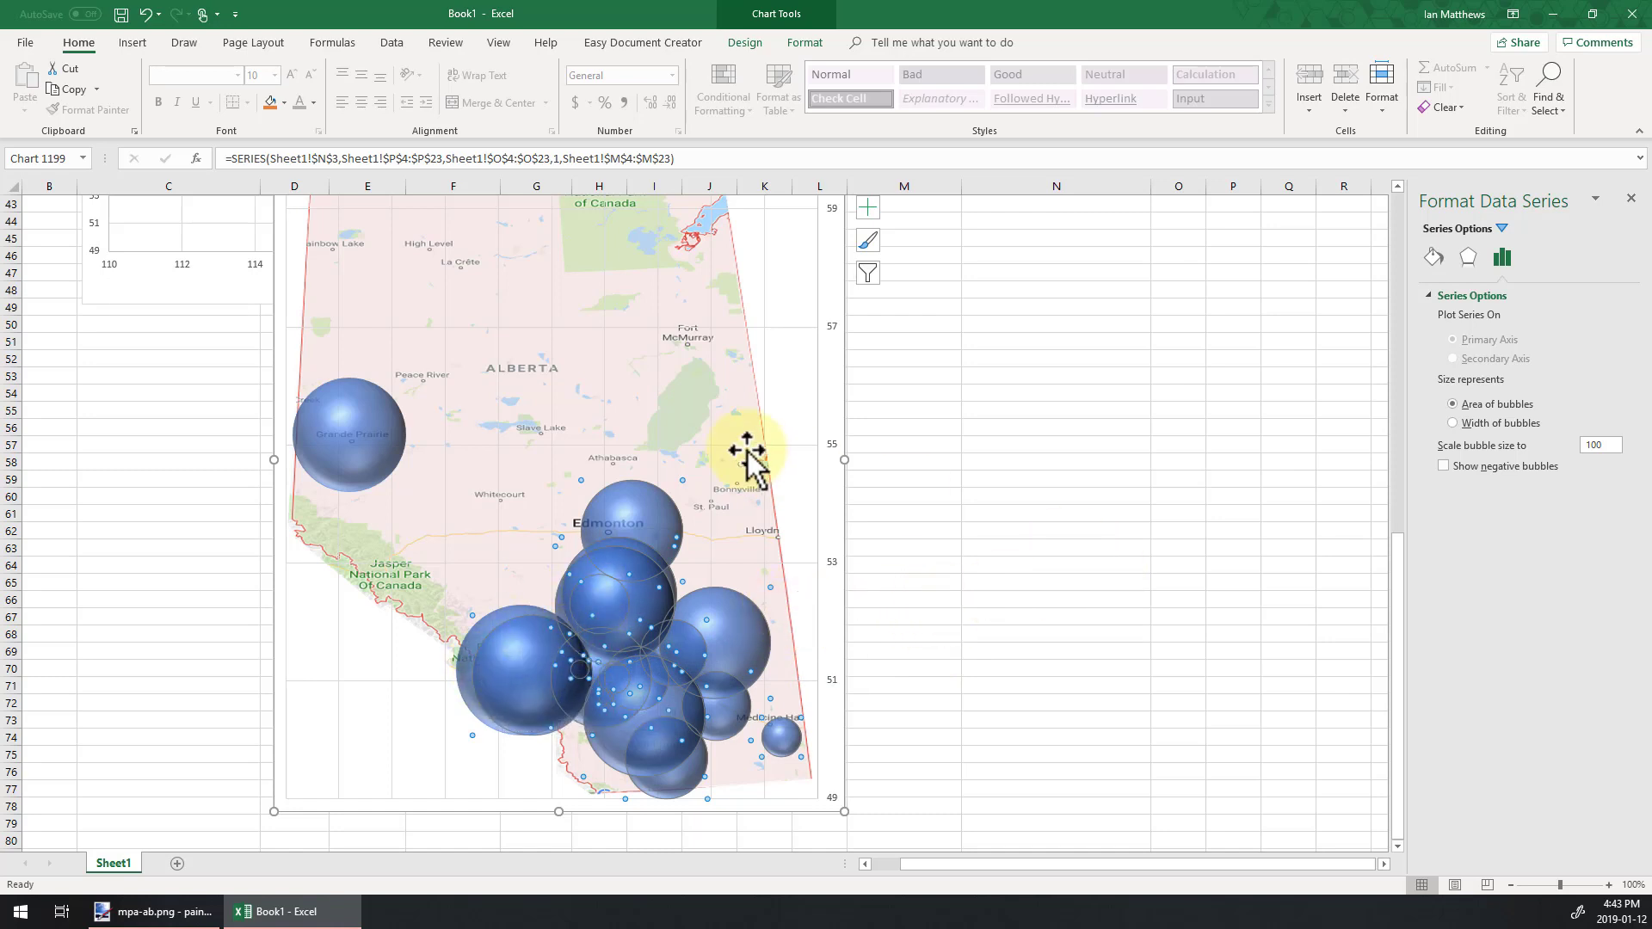
{"action": "left_click", "coordinate": [831, 448]}
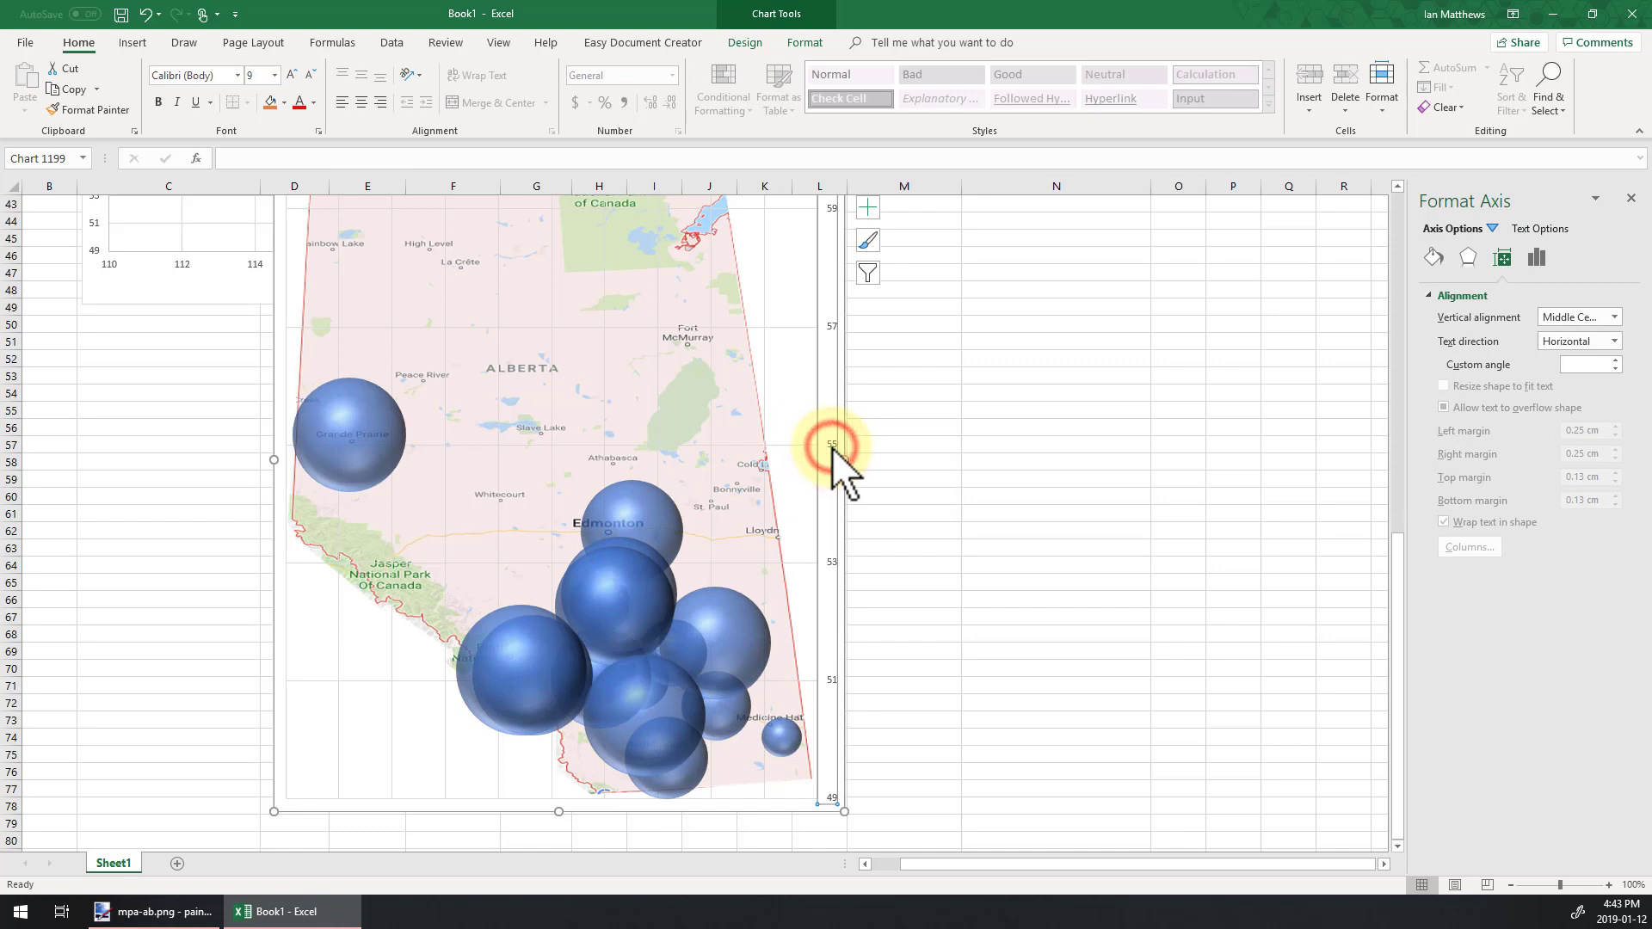
{"action": "key", "text": "Delete"}
{"action": "scroll", "coordinate": [1005, 462], "scroll_direction": "up", "scroll_amount": 4}
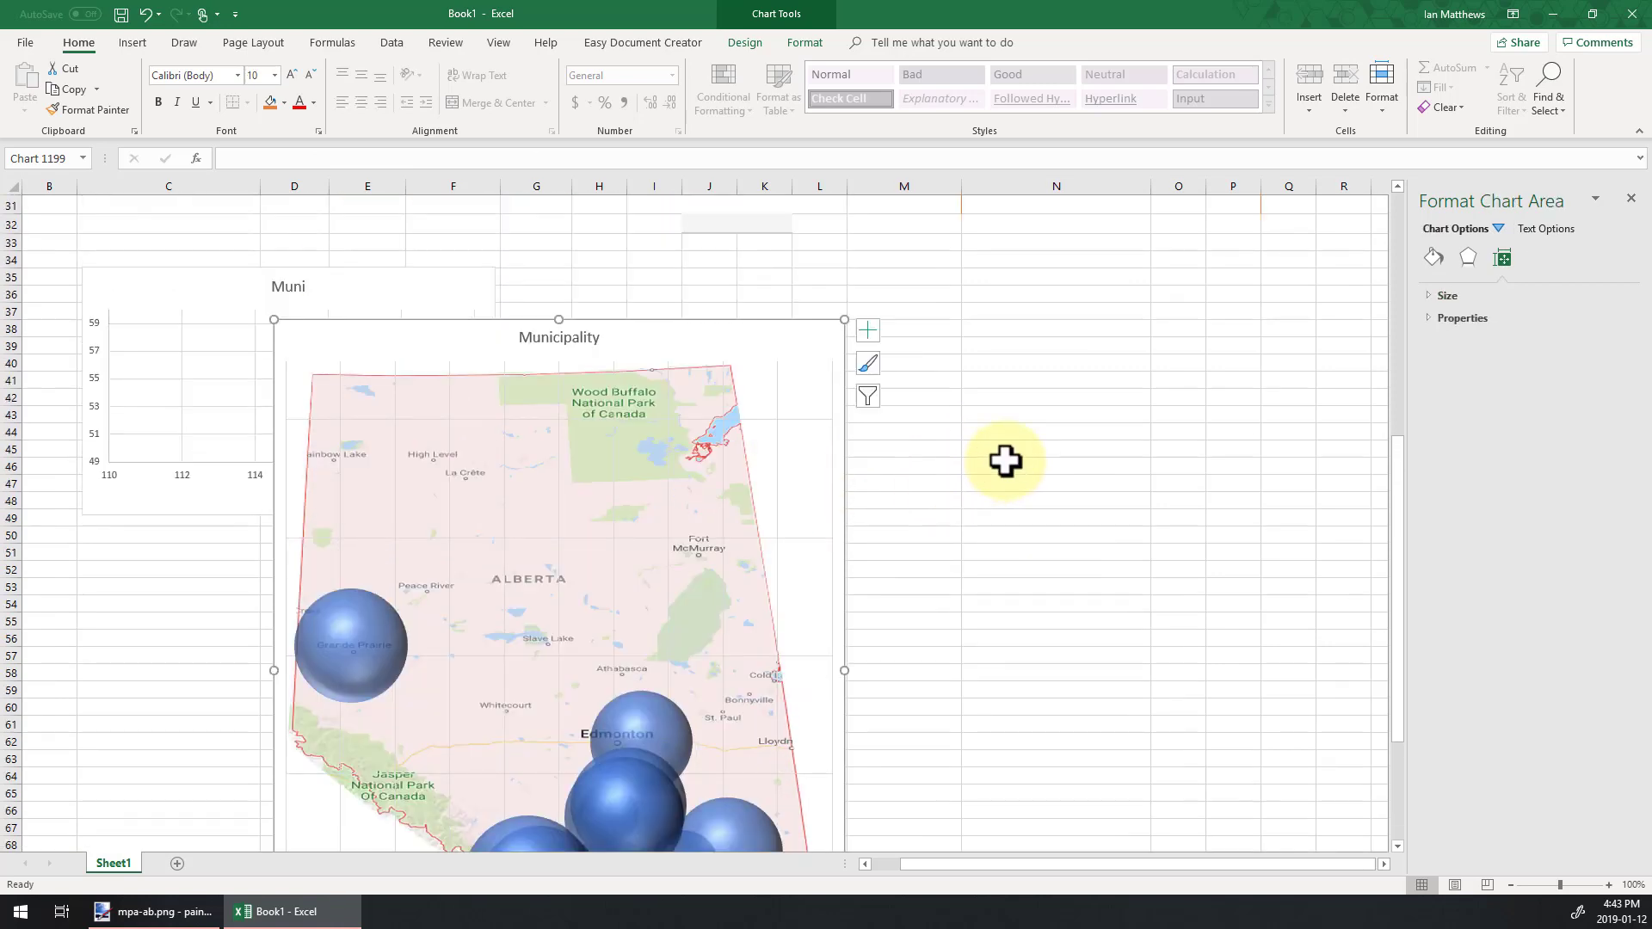
{"action": "scroll", "coordinate": [1005, 462], "scroll_direction": "down", "scroll_amount": 3}
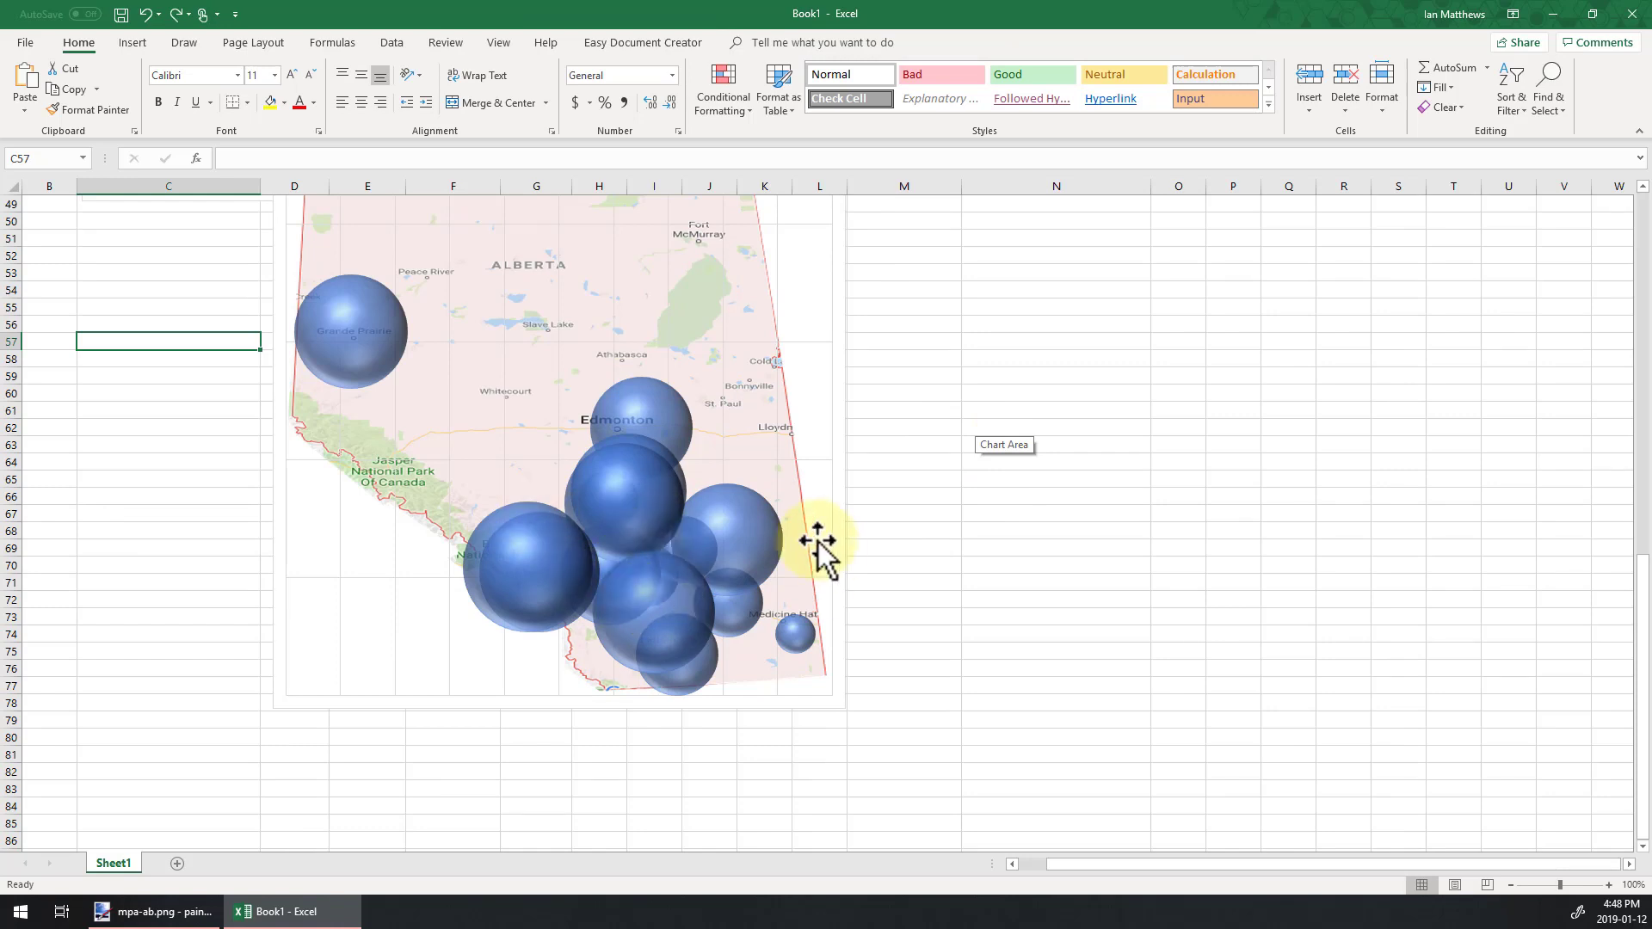
Step: Scale the bubble size of the municipality series to 20
{"action": "left_click", "coordinate": [343, 318]}
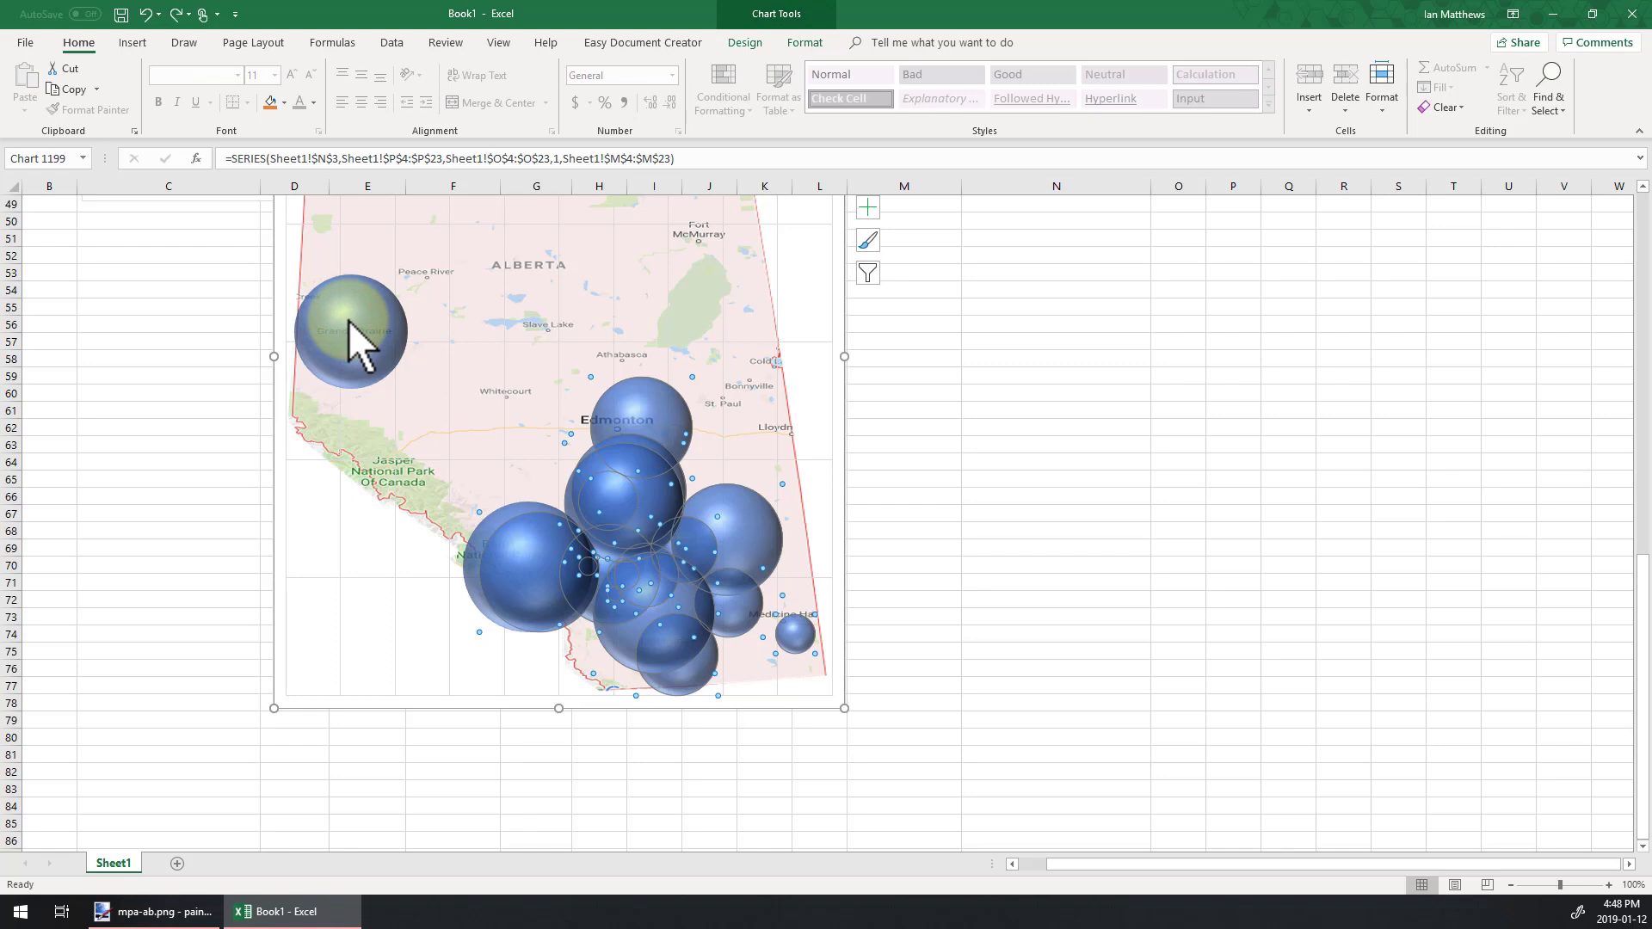
{"action": "right_click", "coordinate": [348, 320]}
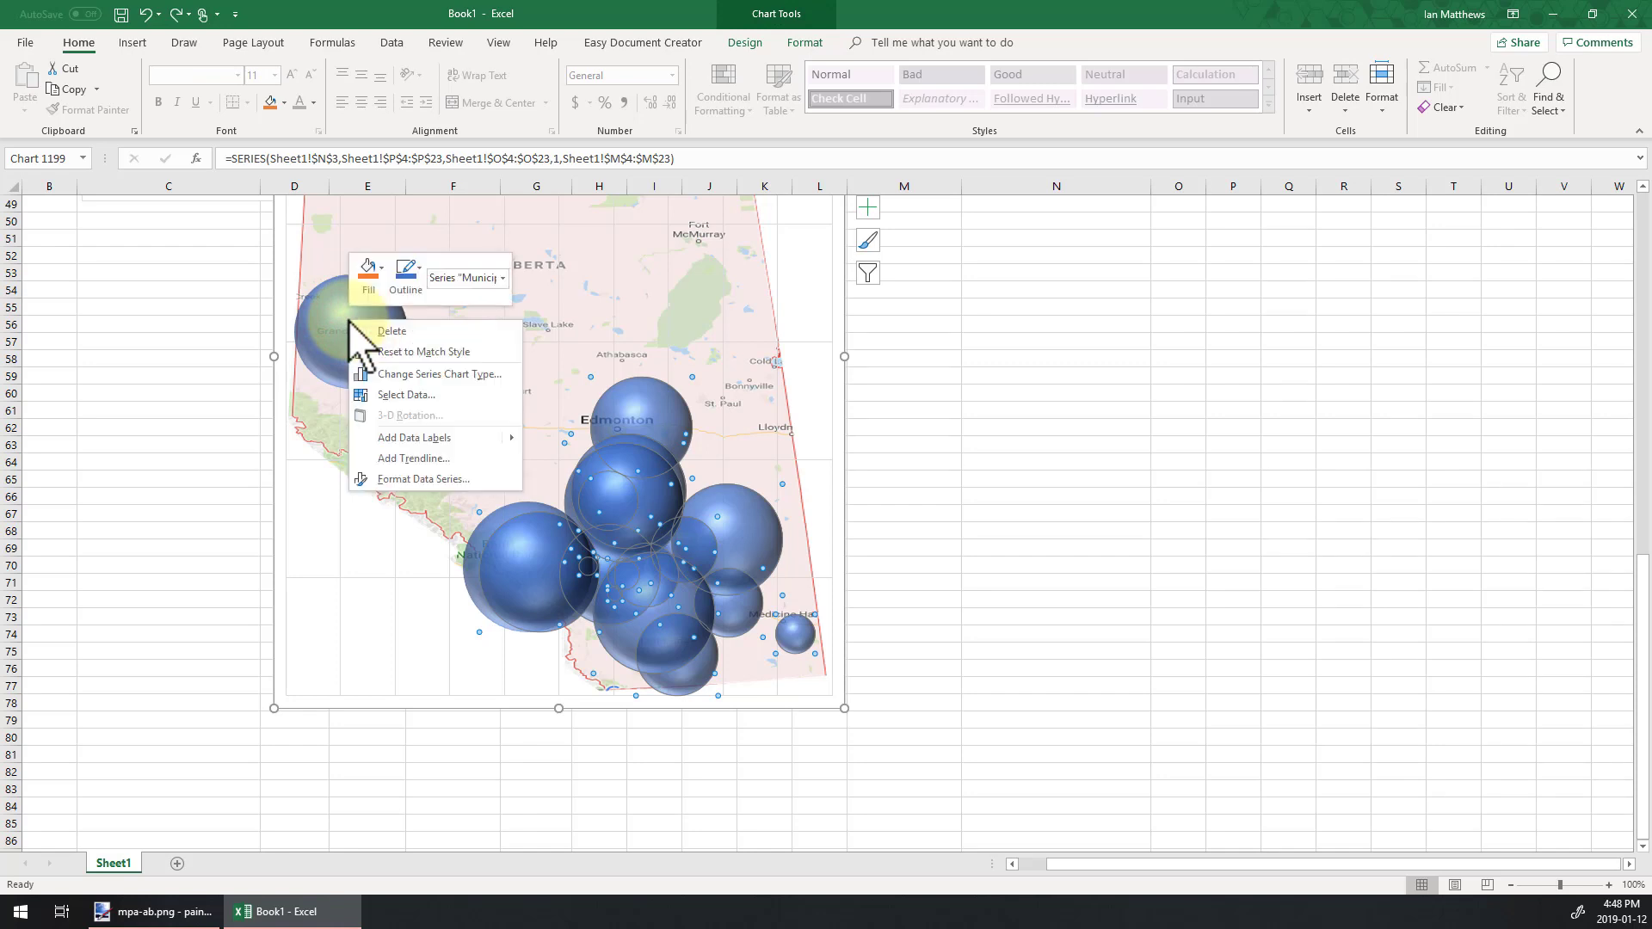
{"action": "left_click", "coordinate": [430, 479]}
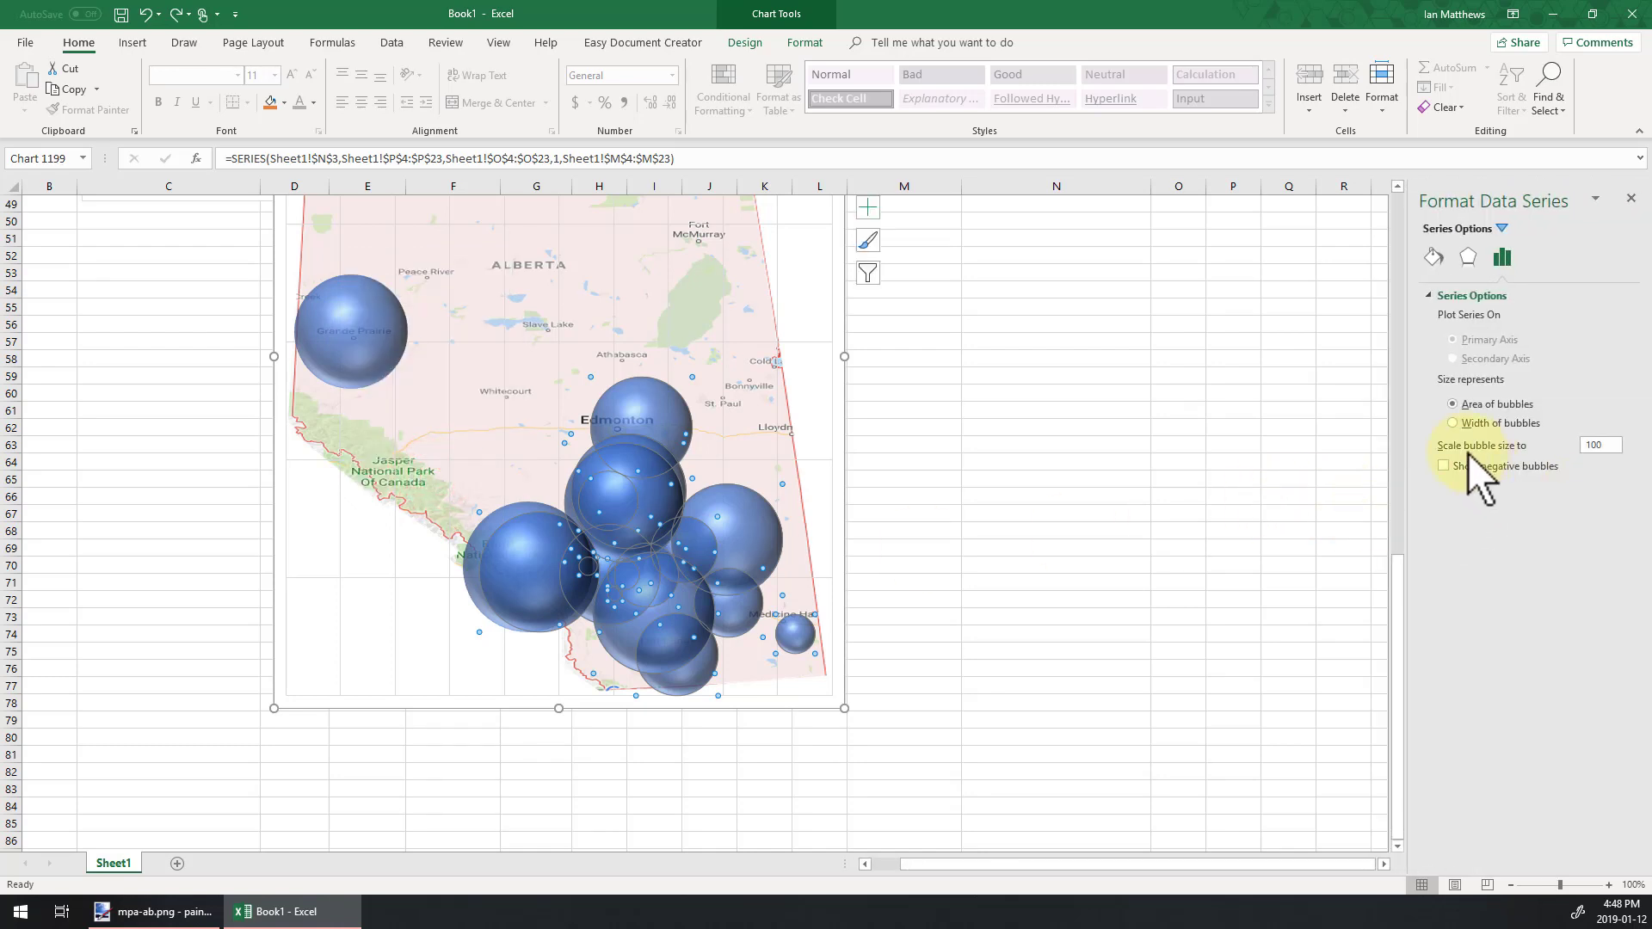
{"action": "left_click", "coordinate": [1594, 444]}
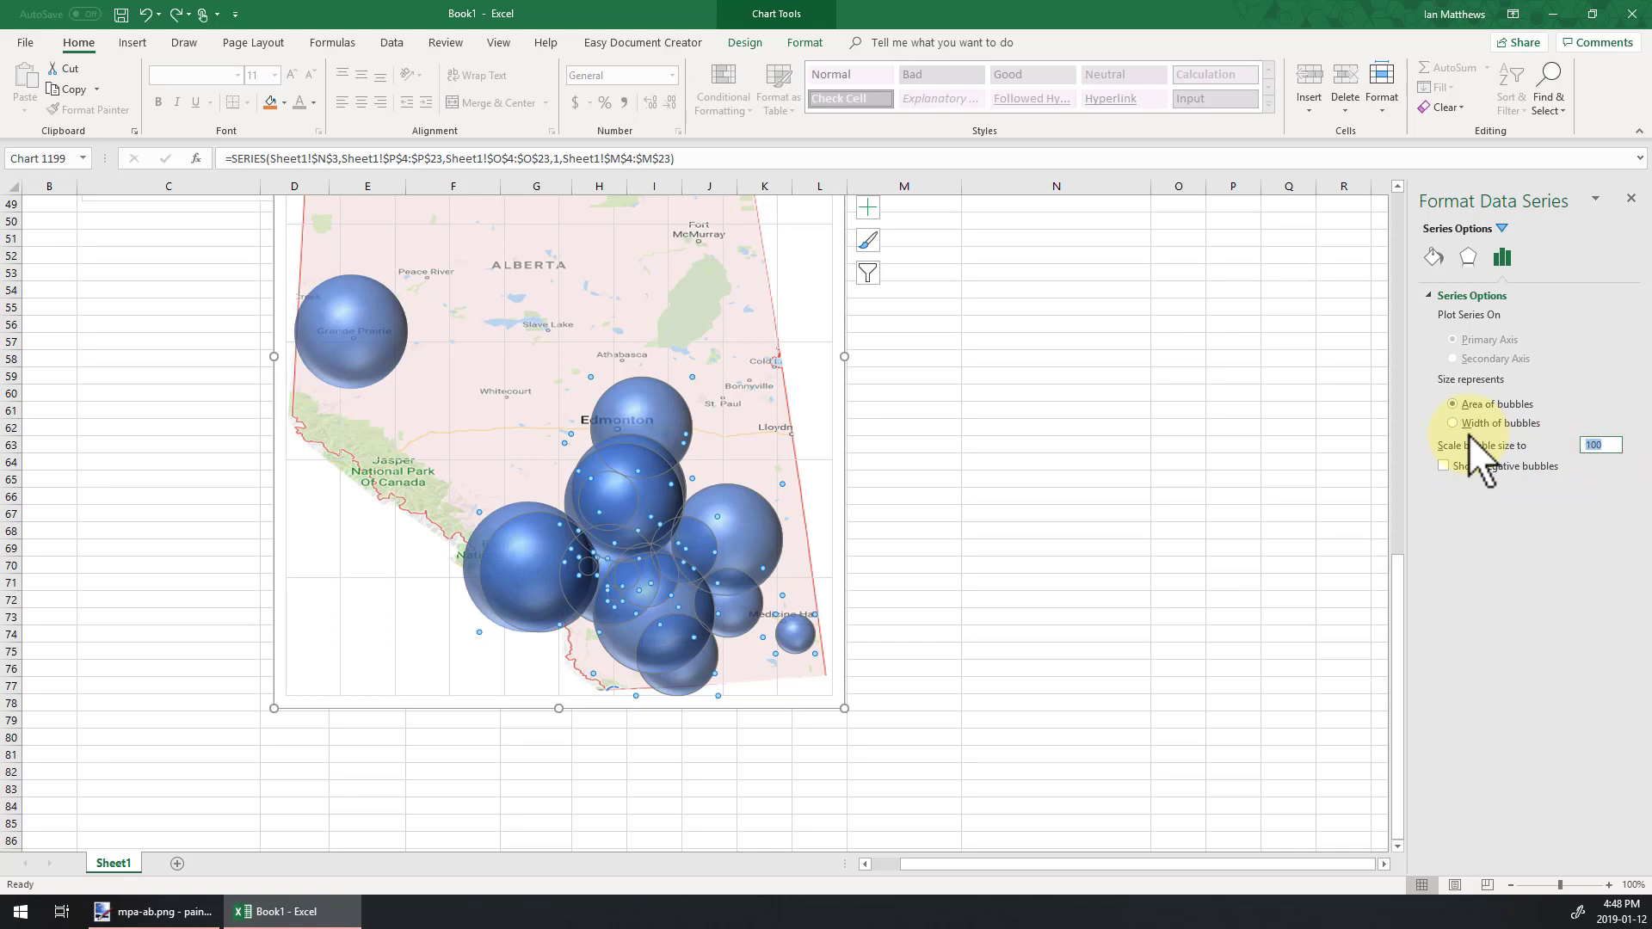
{"action": "type", "text": "20"}
{"action": "key", "text": "Return"}
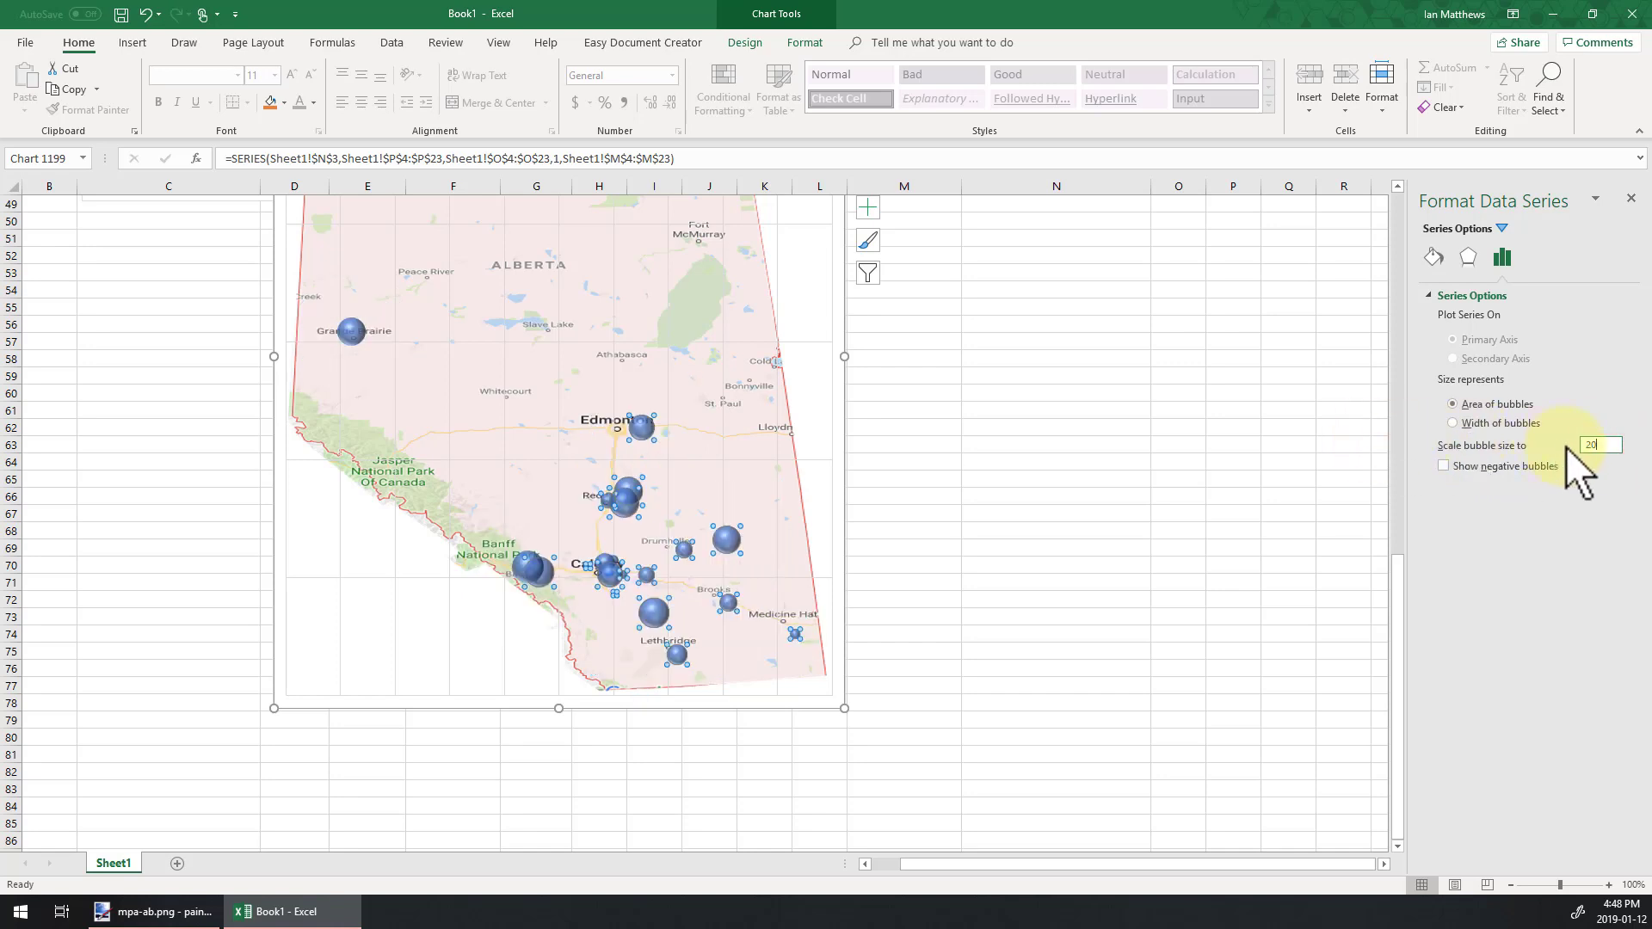
Step: Try a bubble size scale of 10 for the series, and set it to 15
{"action": "left_click", "coordinate": [1613, 444]}
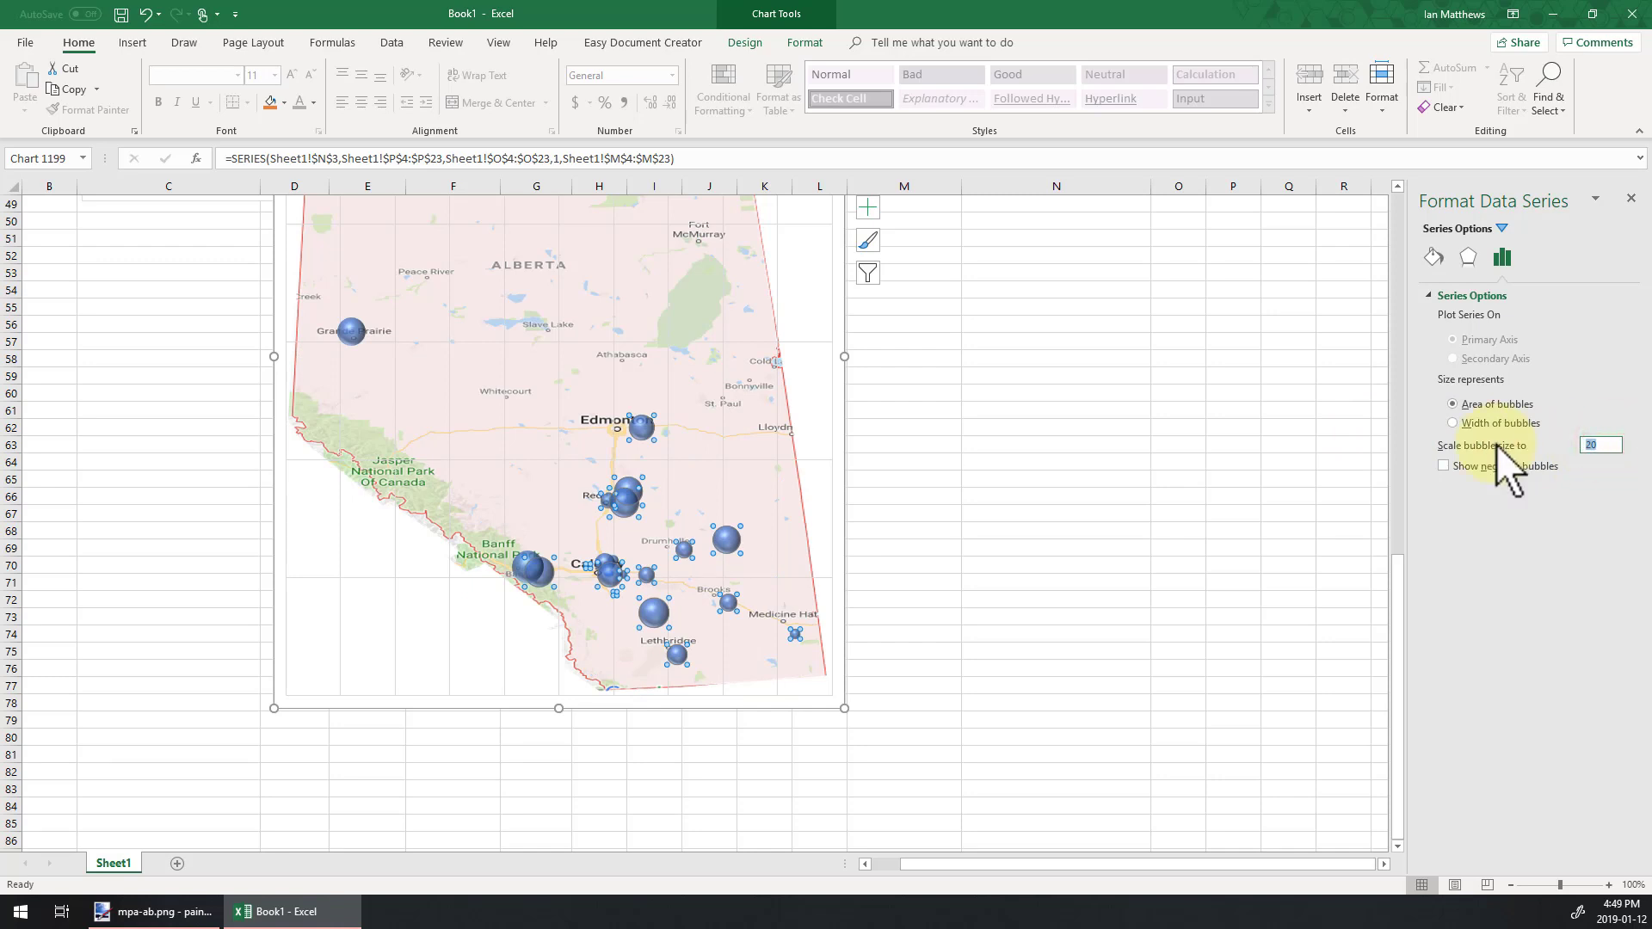
{"action": "type", "text": "10"}
{"action": "key", "text": "Return"}
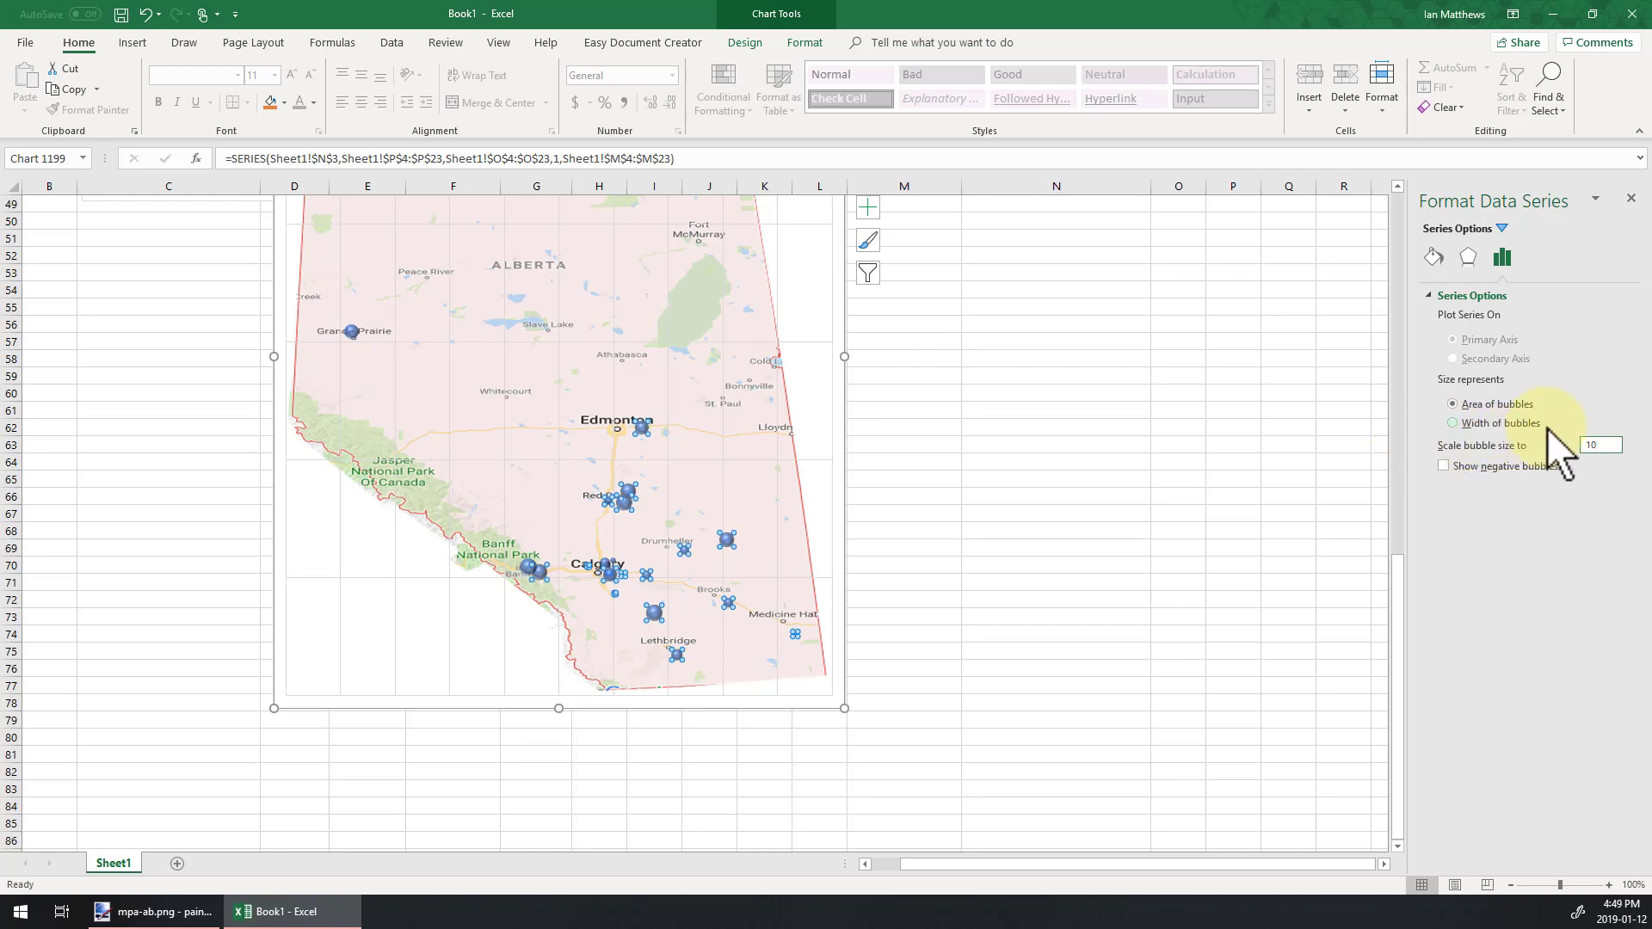
{"action": "left_click", "coordinate": [1601, 445]}
{"action": "type", "text": "15"}
{"action": "key", "text": "Return"}
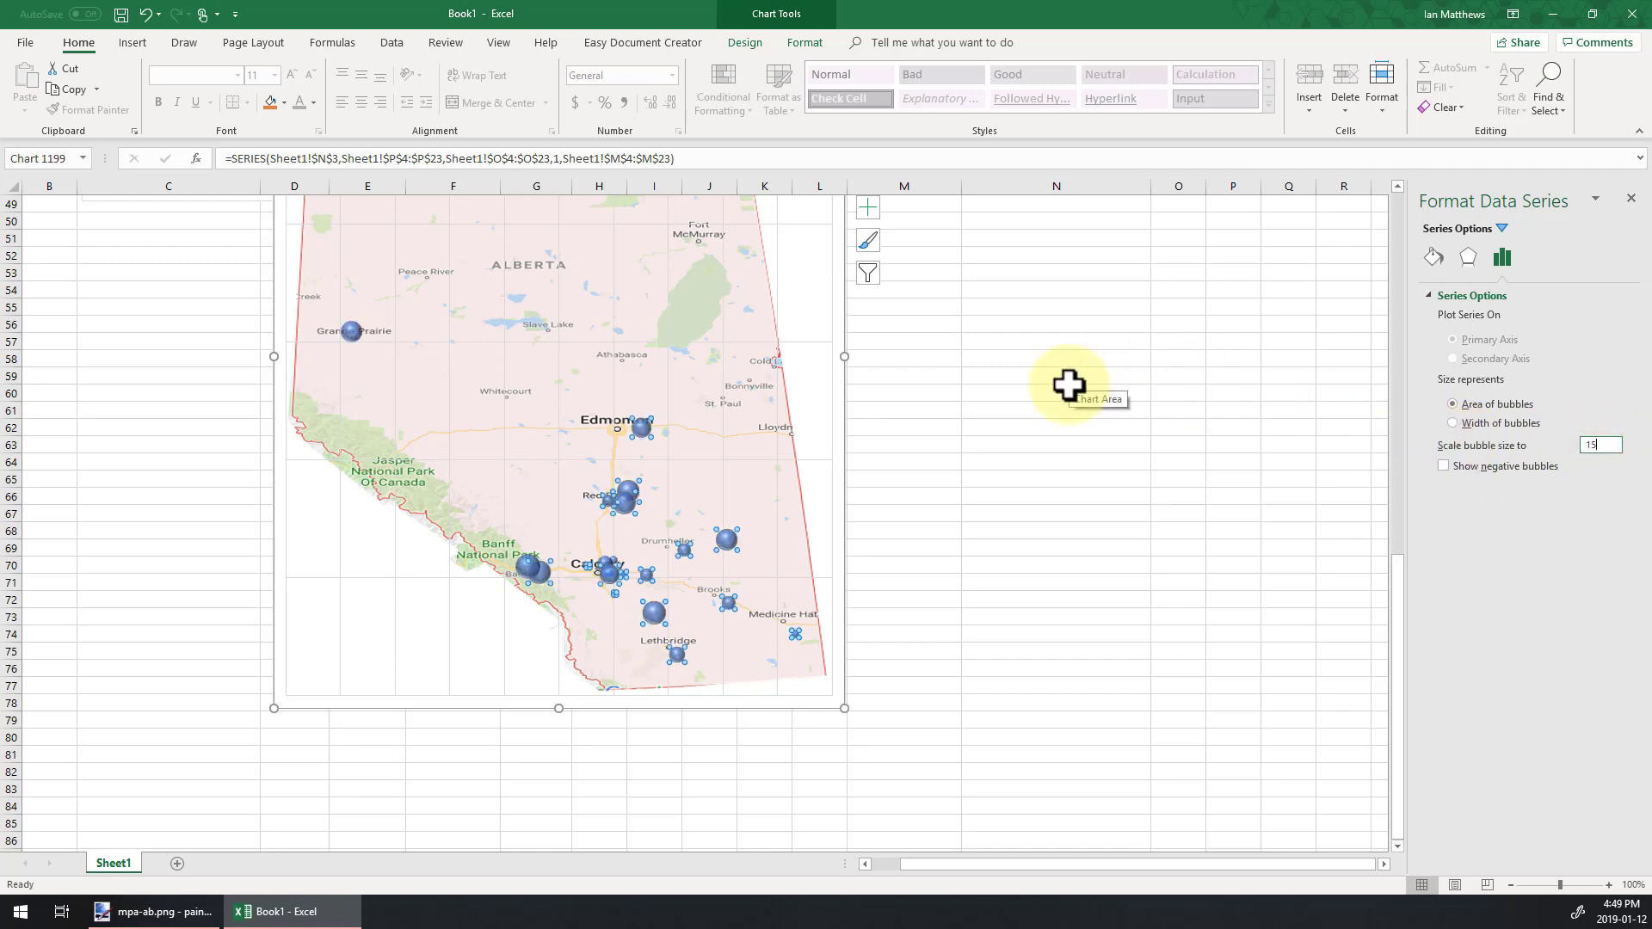
Step: Try adding a data callout to the Grande Prairie bubble alone, and undo it
{"action": "left_click", "coordinate": [353, 333]}
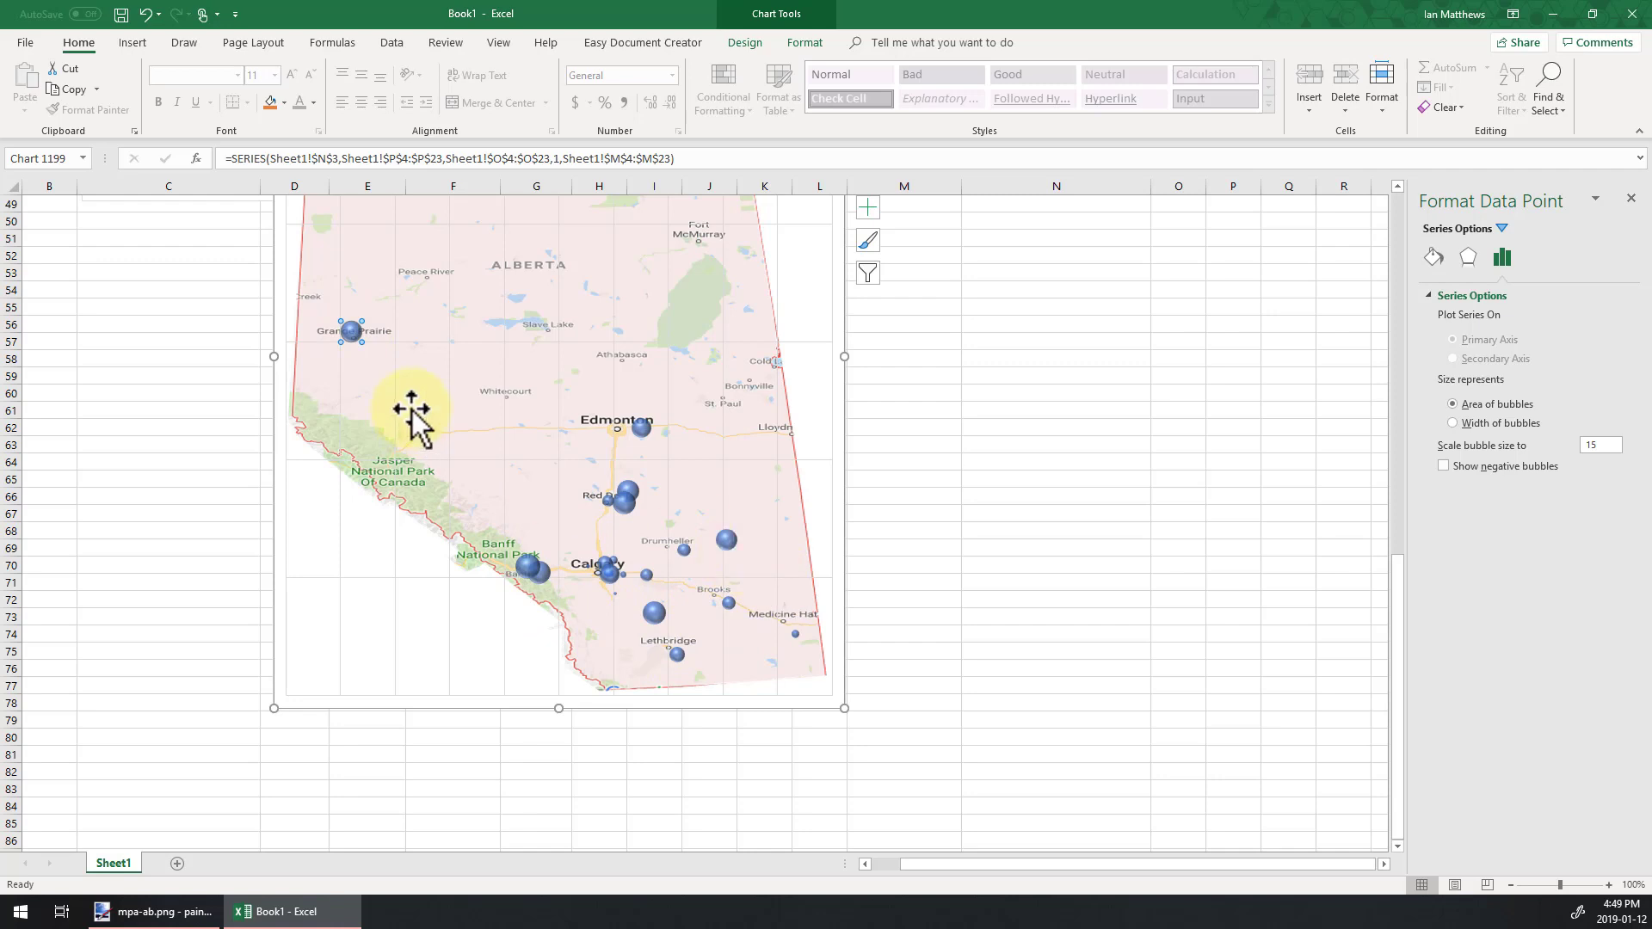
{"action": "right_click", "coordinate": [353, 330]}
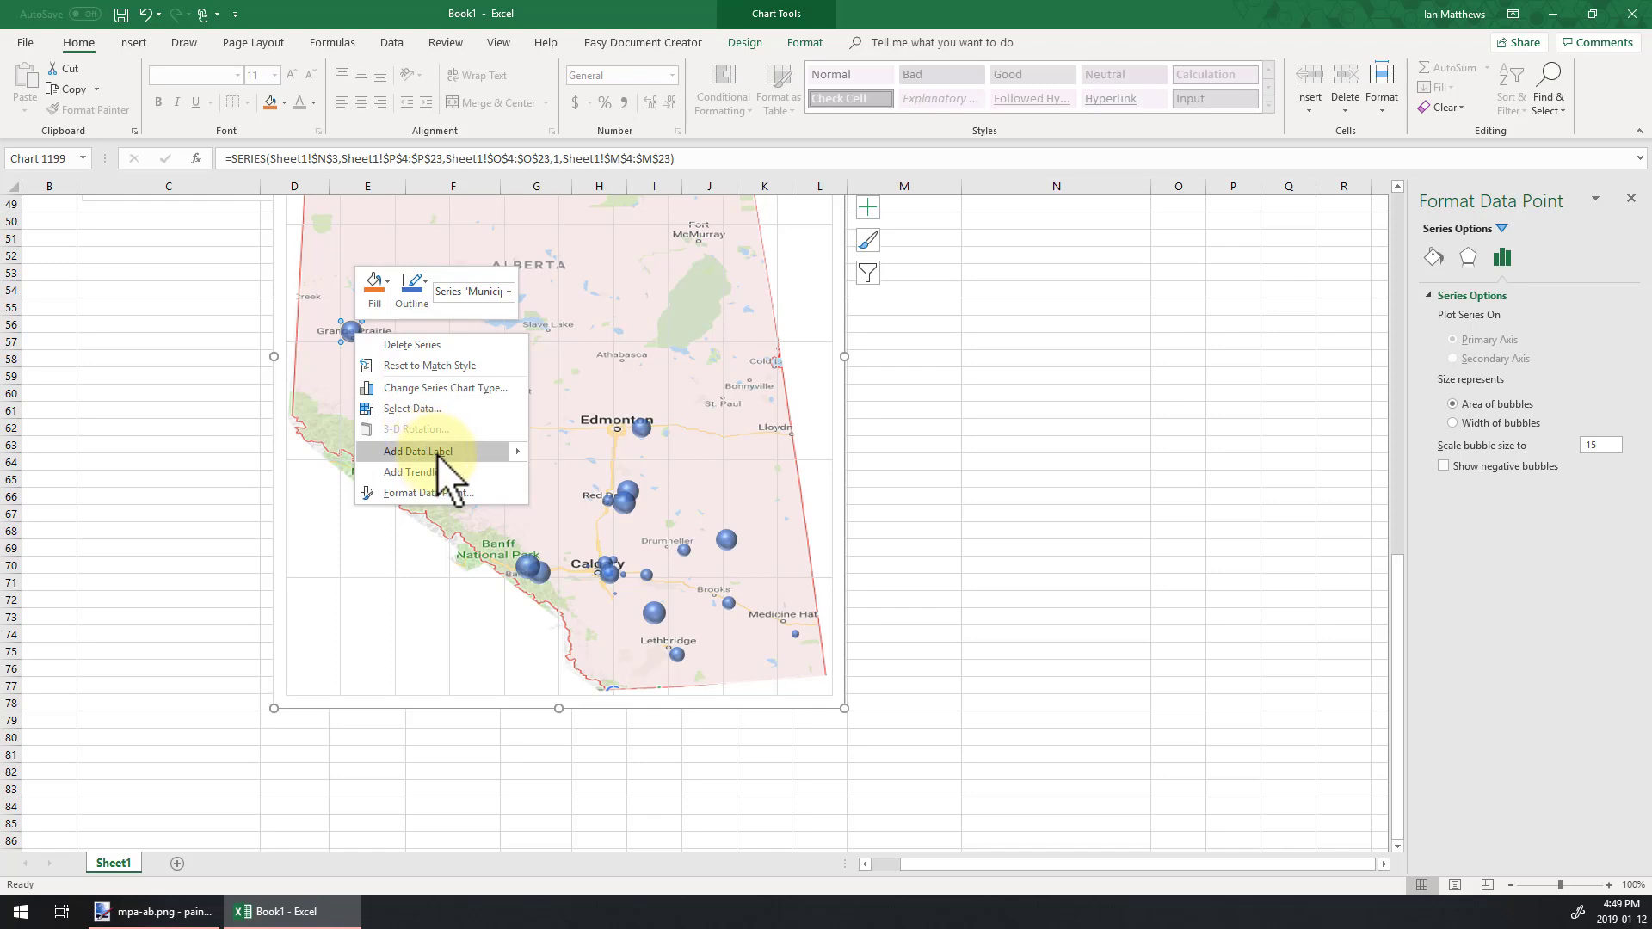
{"action": "left_click", "coordinate": [520, 448]}
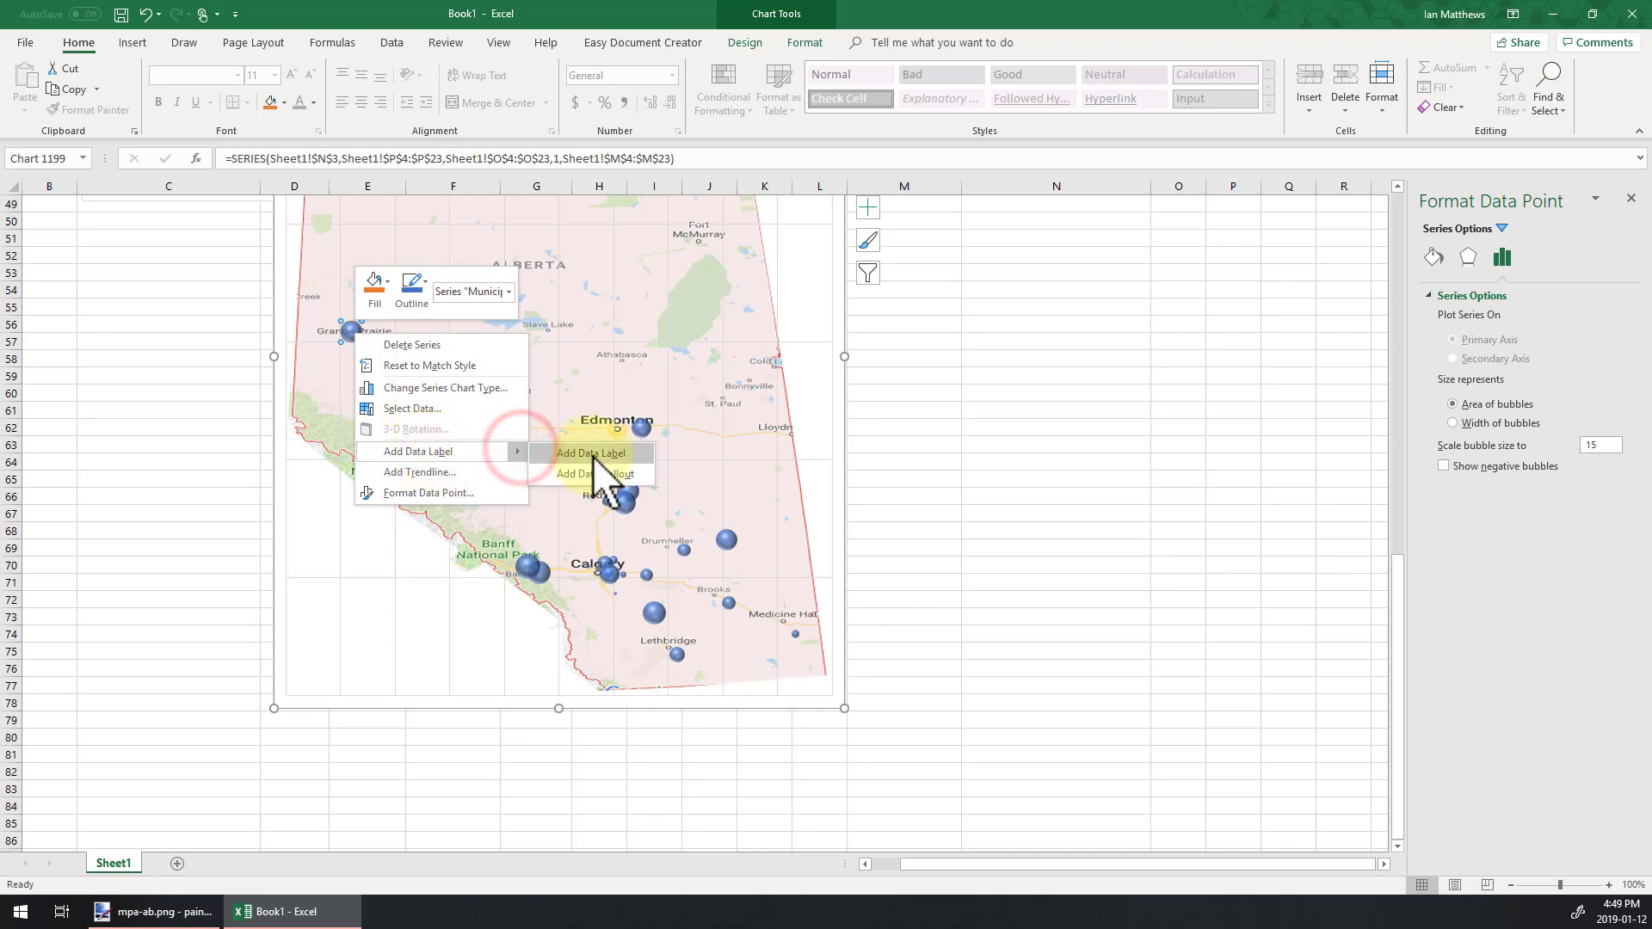
{"action": "left_click", "coordinate": [622, 478]}
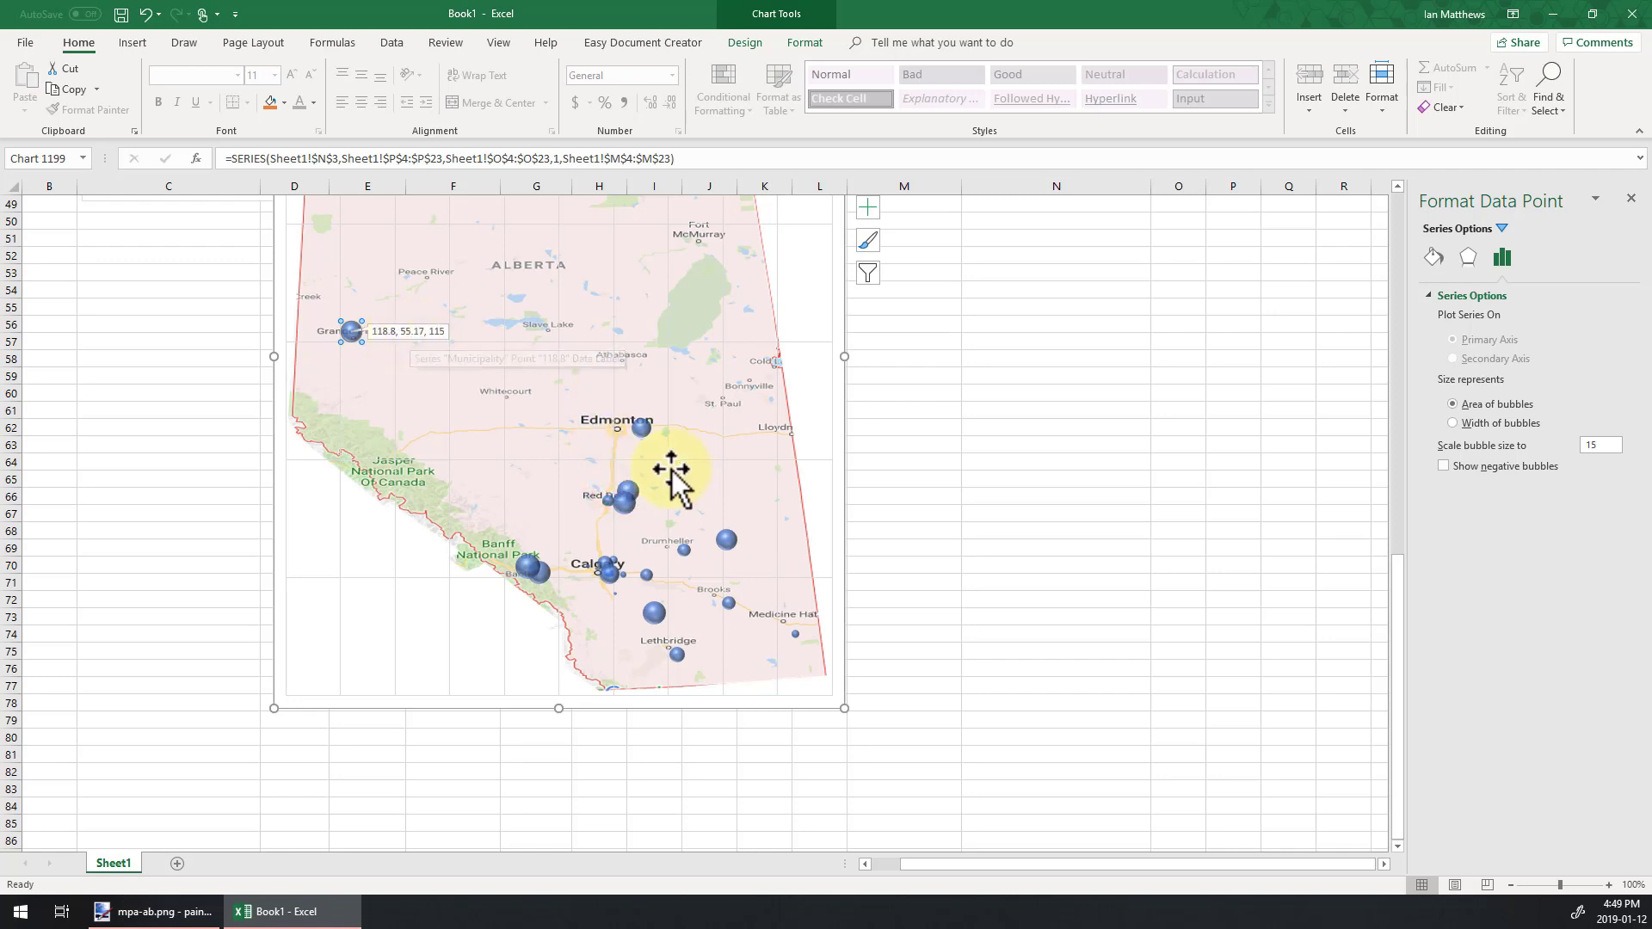
{"action": "left_click", "coordinate": [495, 382]}
{"action": "left_click", "coordinate": [207, 342]}
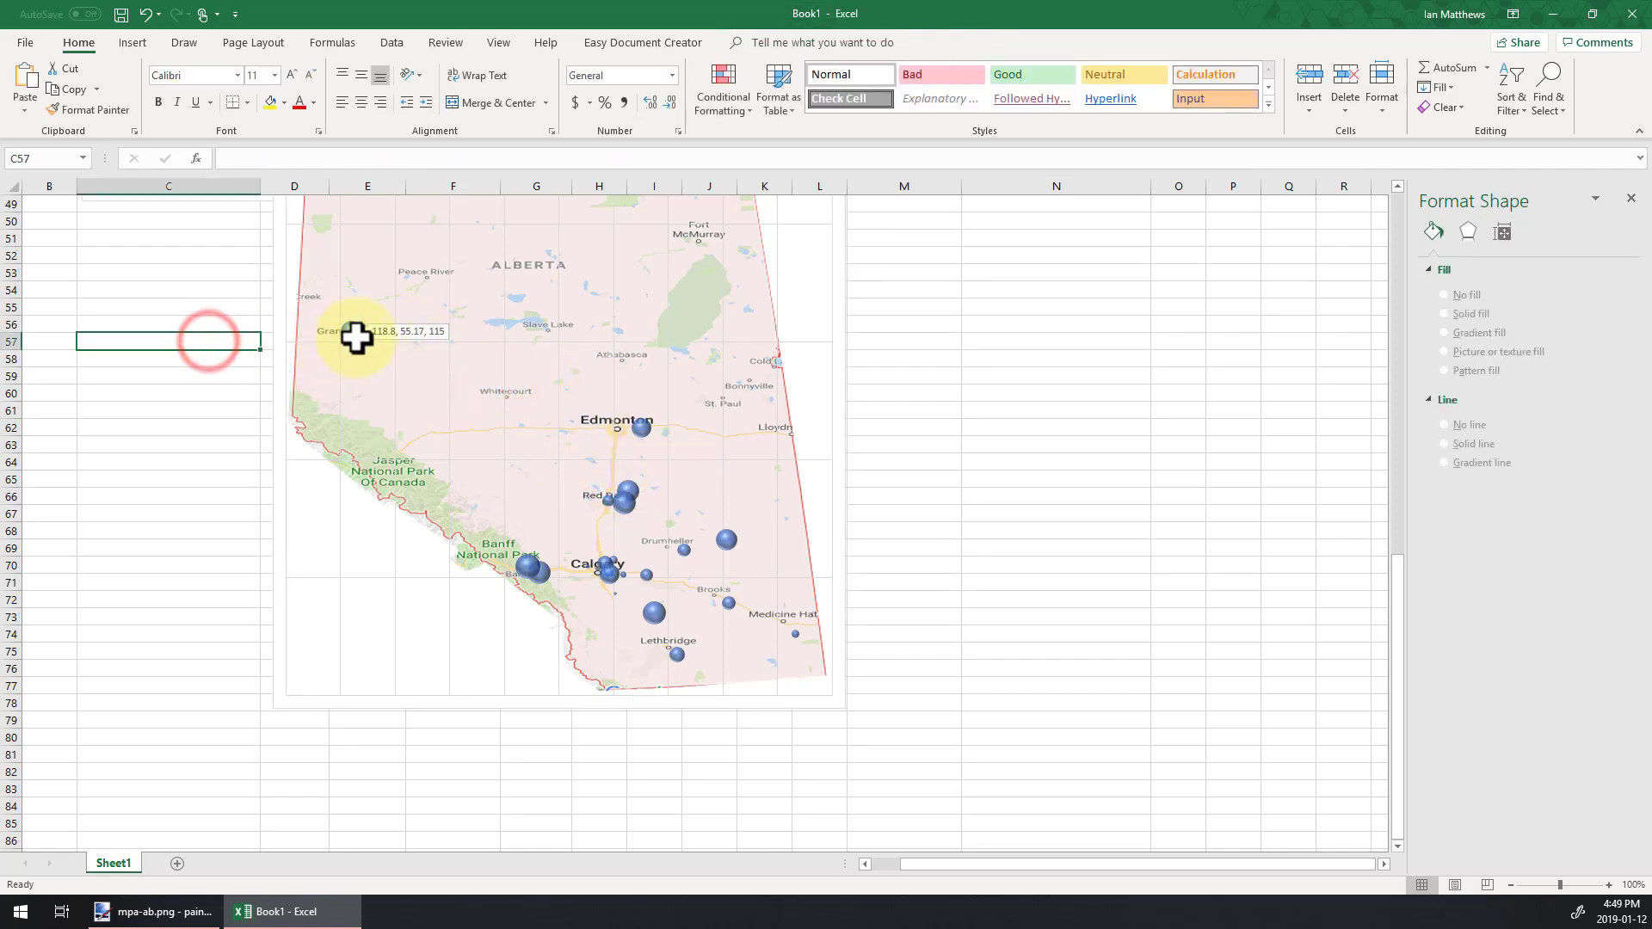
{"action": "key", "text": "ctrl+z"}
{"action": "left_click", "coordinate": [158, 330]}
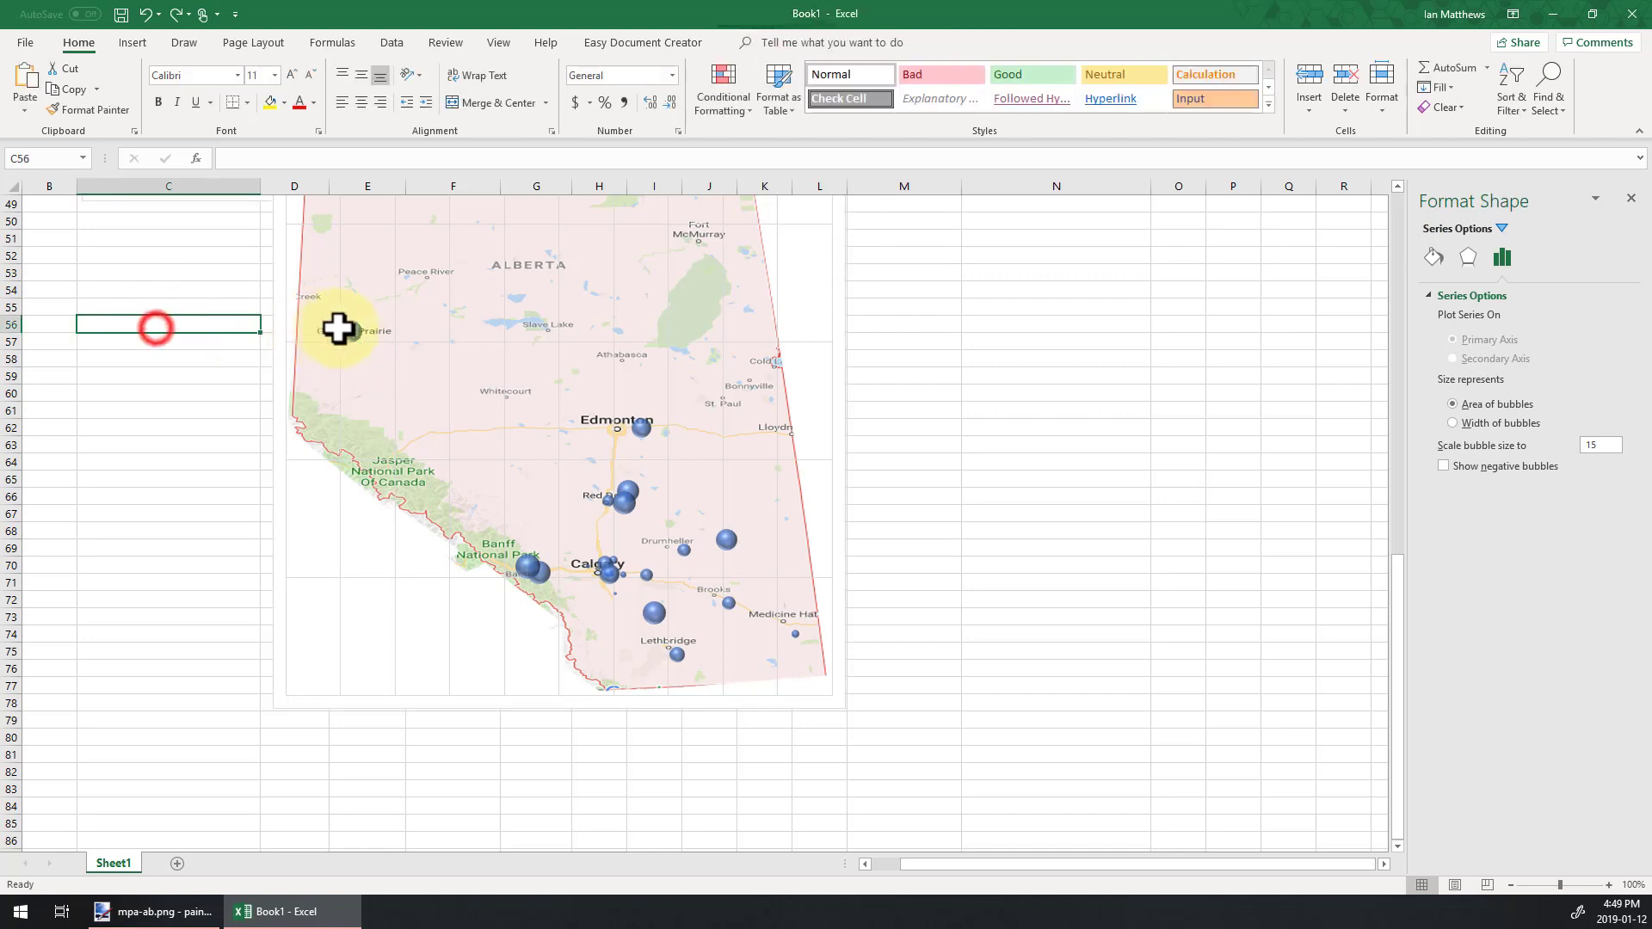
Step: Add data callouts to every bubble in the municipality series
{"action": "left_click", "coordinate": [349, 329]}
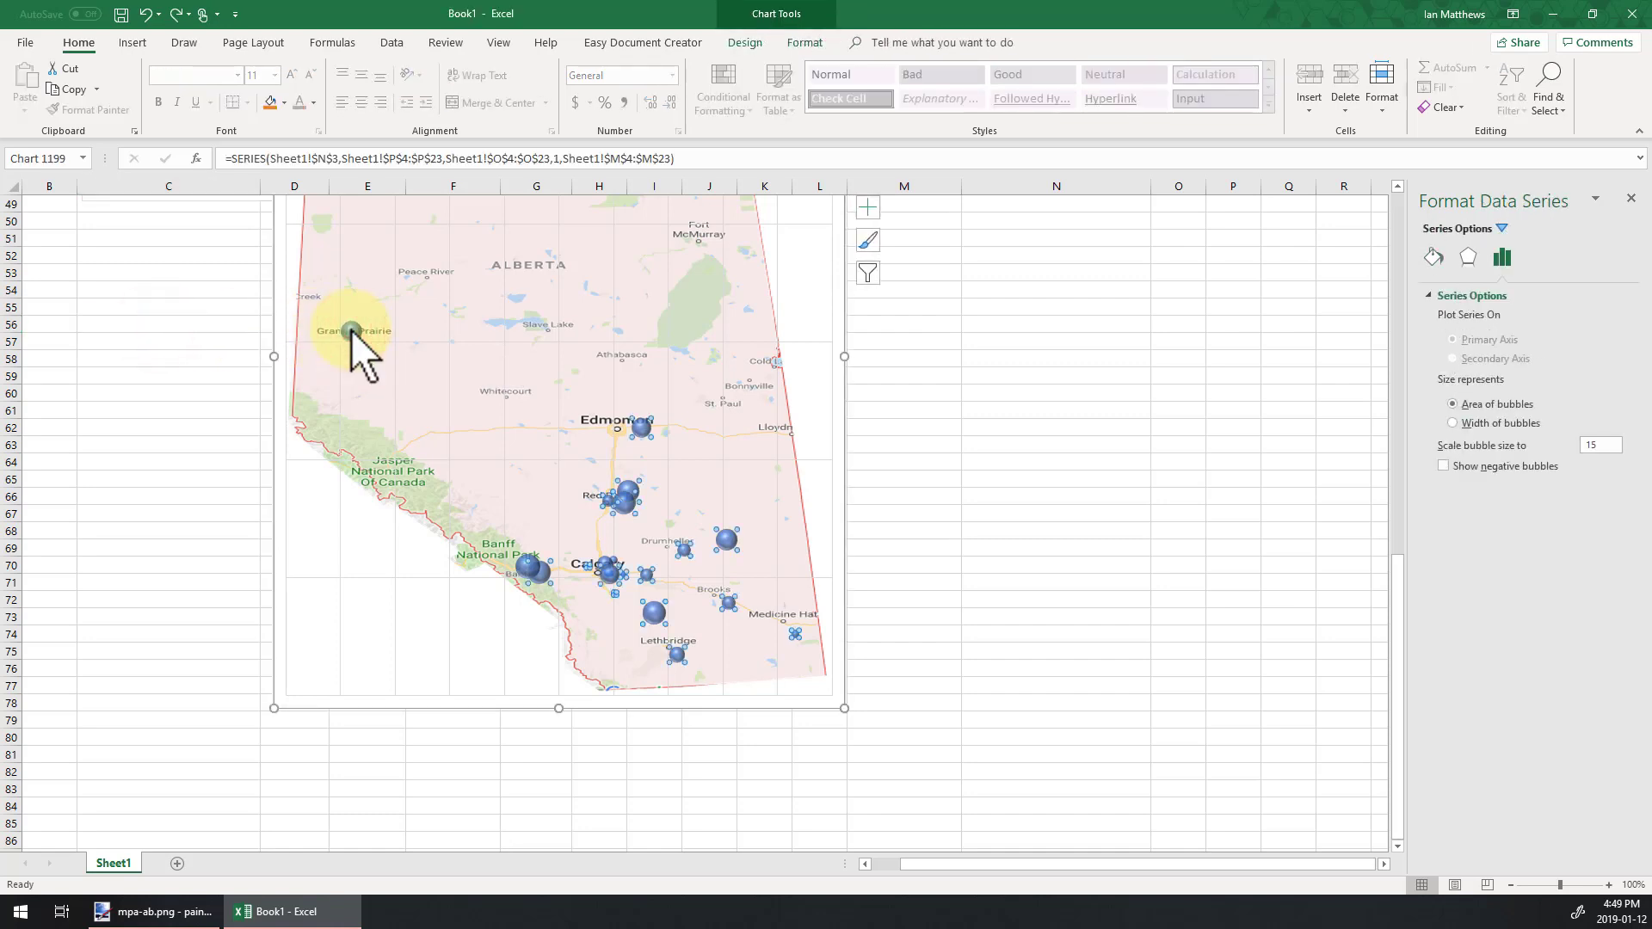
{"action": "right_click", "coordinate": [350, 329]}
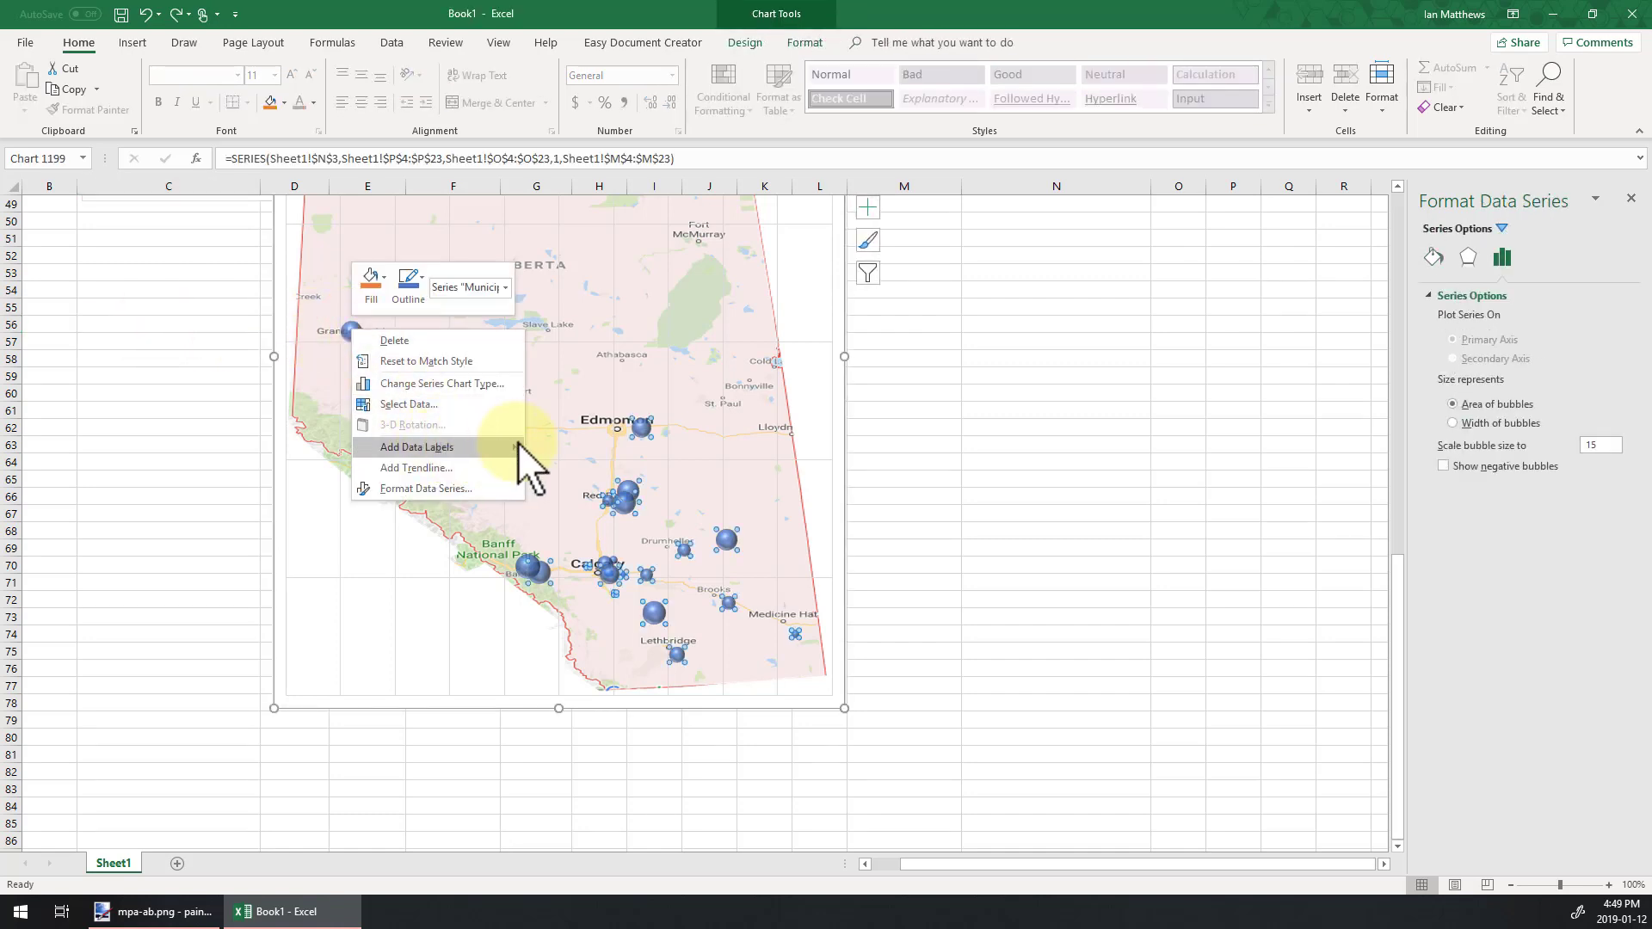
{"action": "left_click", "coordinate": [580, 465]}
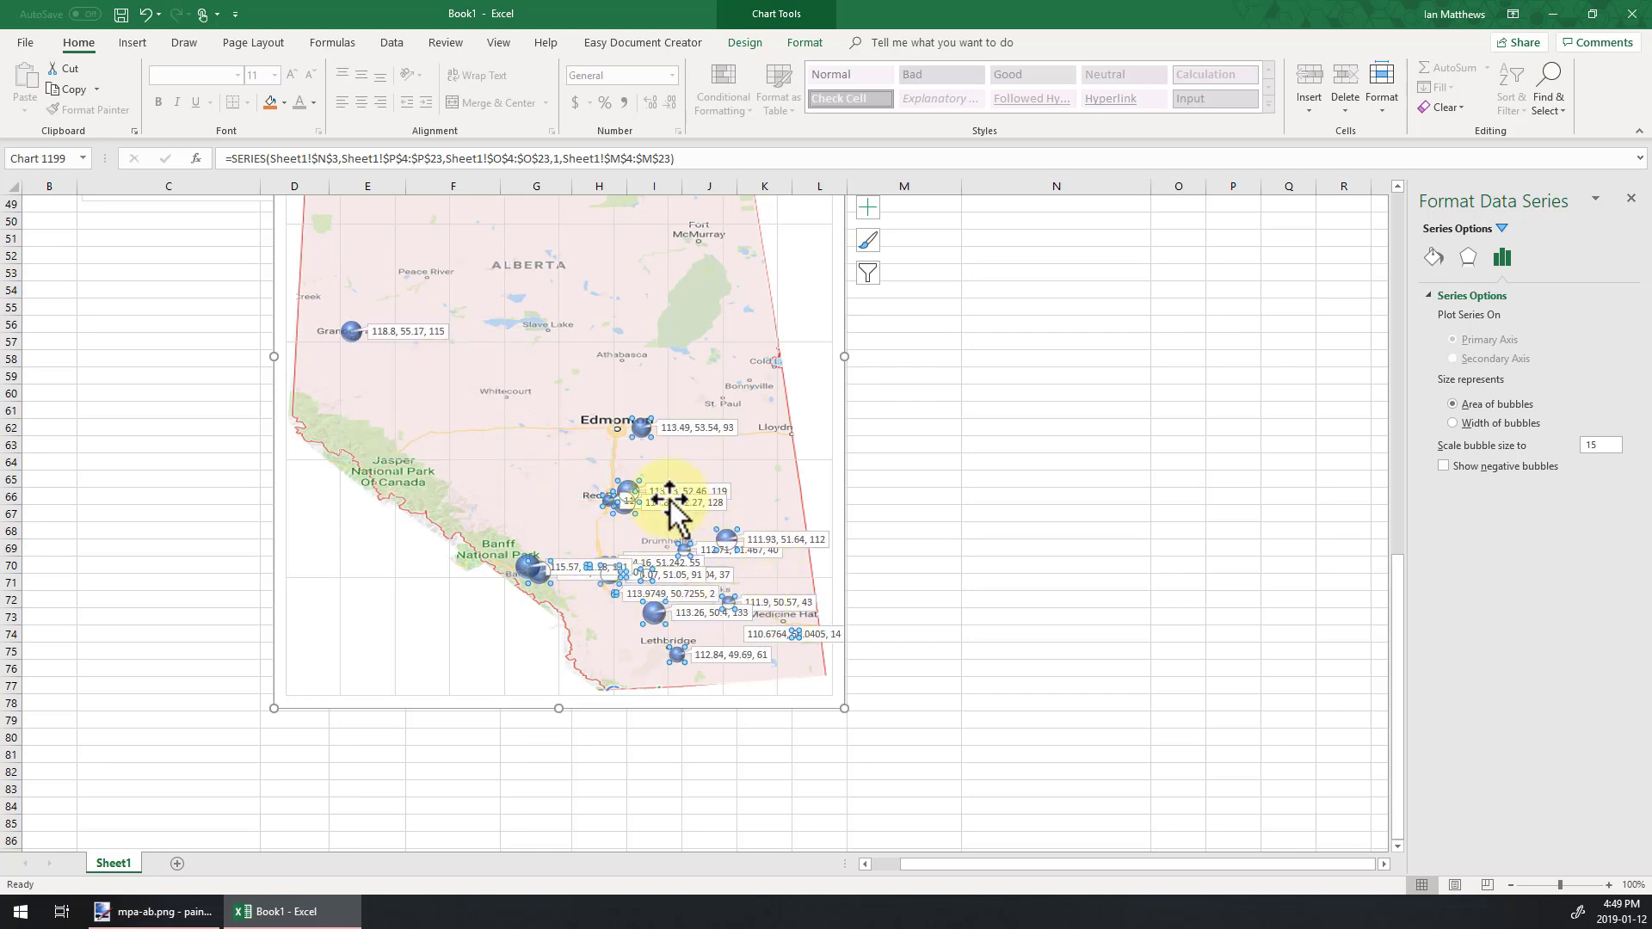
Step: Include the municipality names from cells N4:N23 in the data labels
{"action": "left_click", "coordinate": [404, 334]}
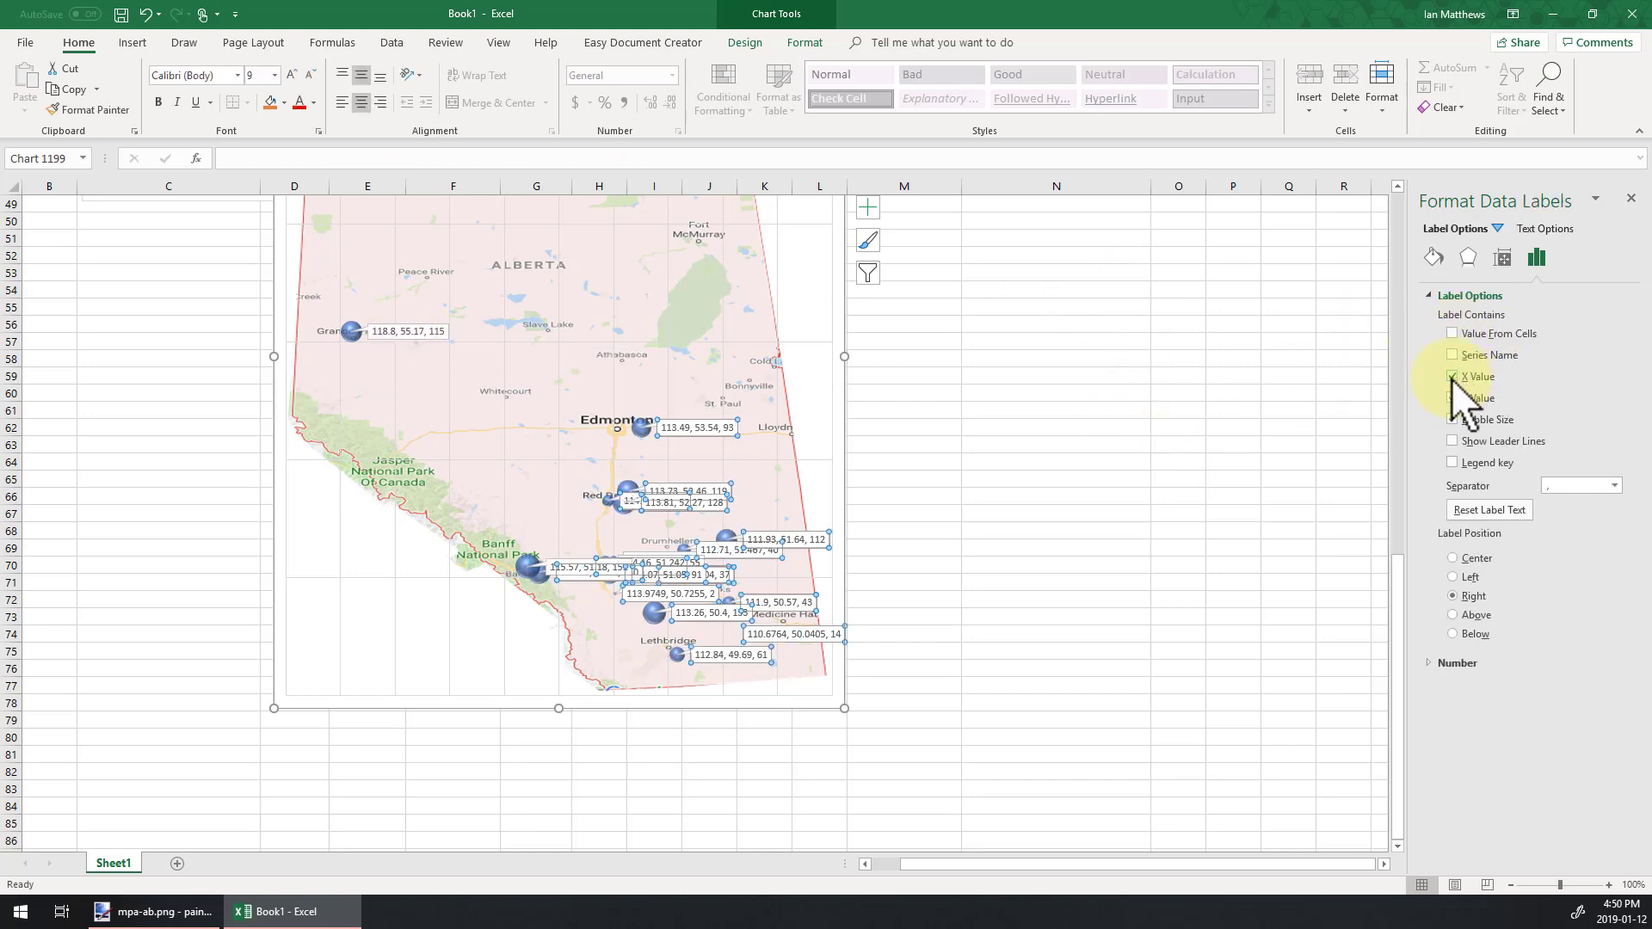
{"action": "left_click", "coordinate": [1454, 334]}
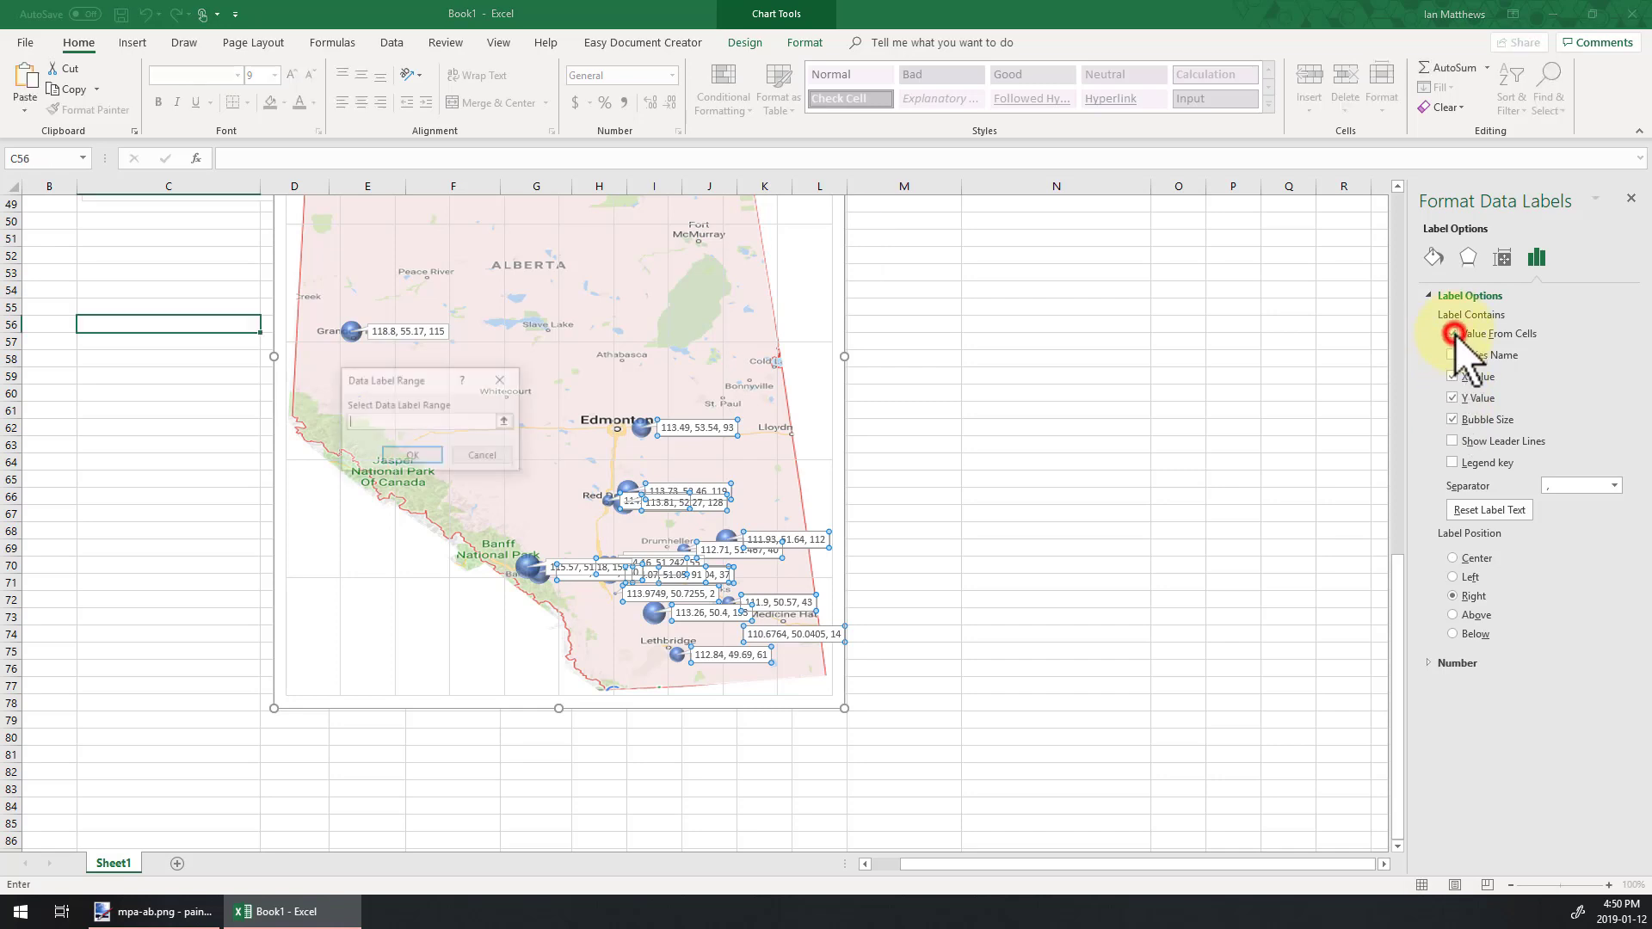
{"action": "left_click", "coordinate": [508, 420]}
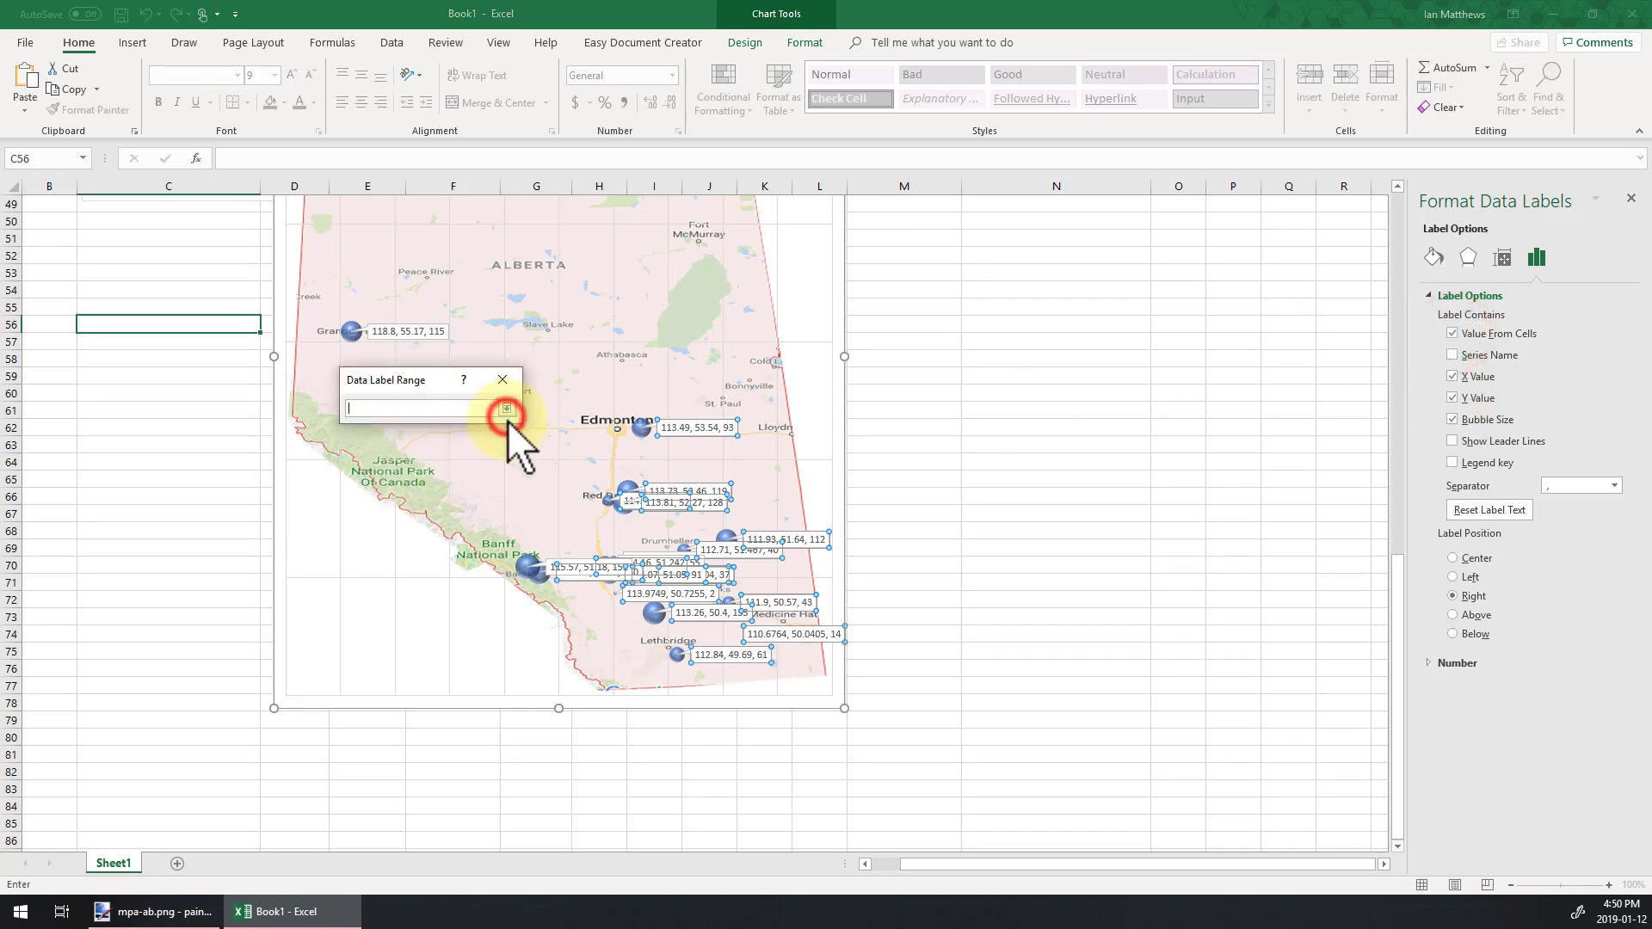
{"action": "left_click", "coordinate": [508, 417]}
{"action": "scroll", "coordinate": [998, 478], "scroll_direction": "up", "scroll_amount": 16}
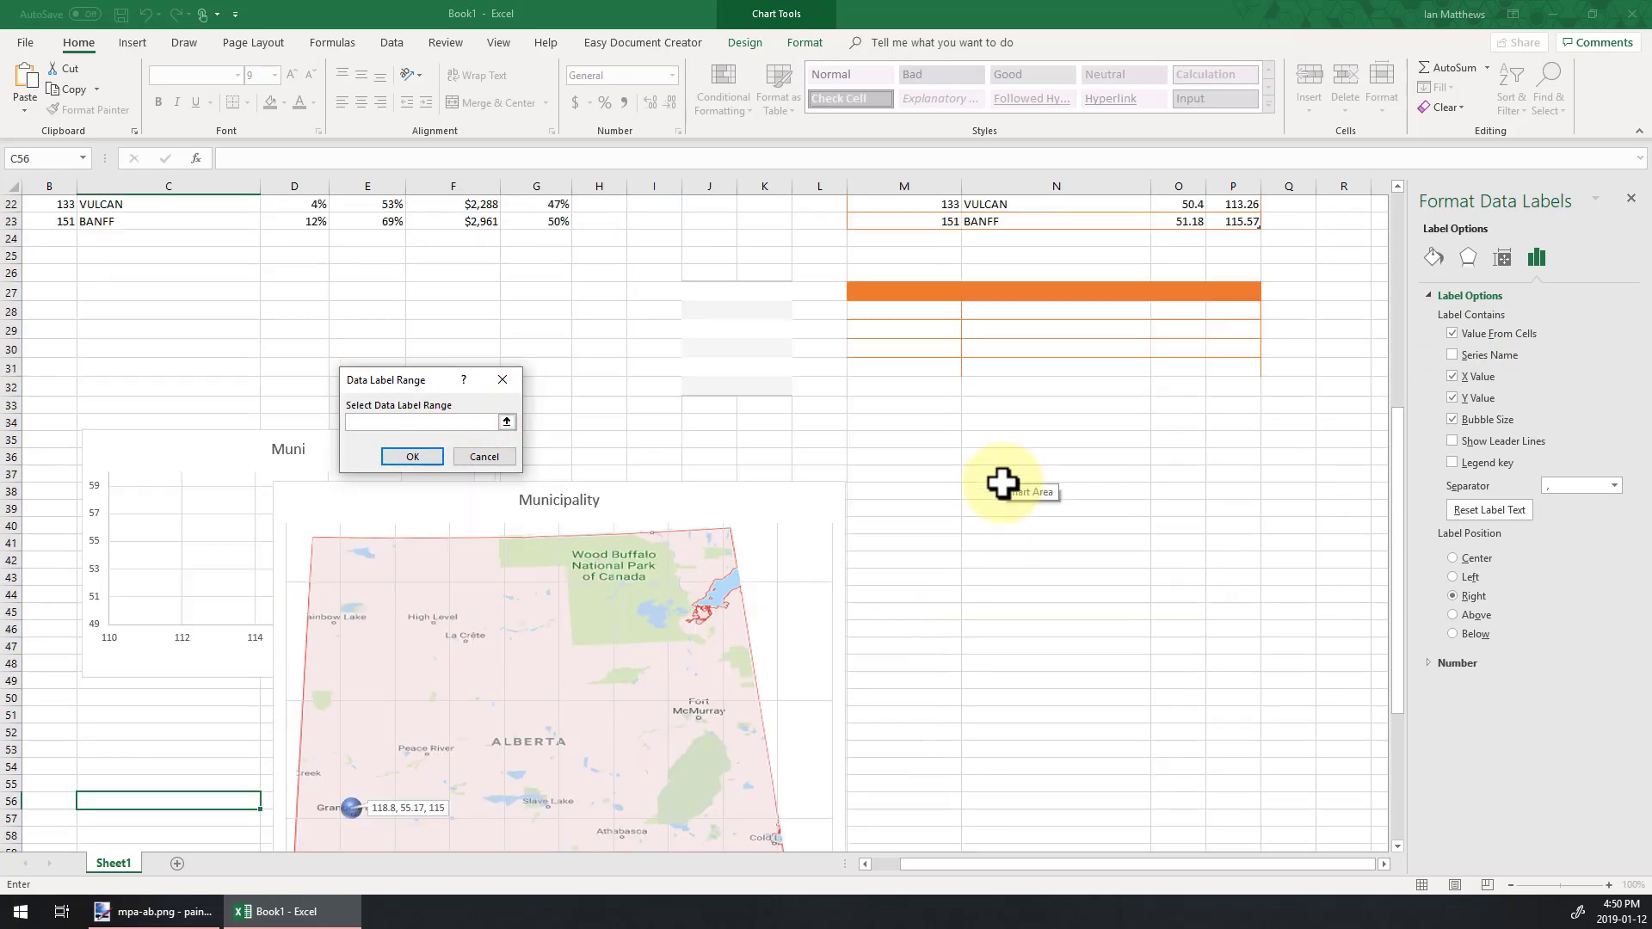
{"action": "left_click_drag", "start_coordinate": [996, 308], "coordinate": [999, 634]}
{"action": "key", "text": "Return"}
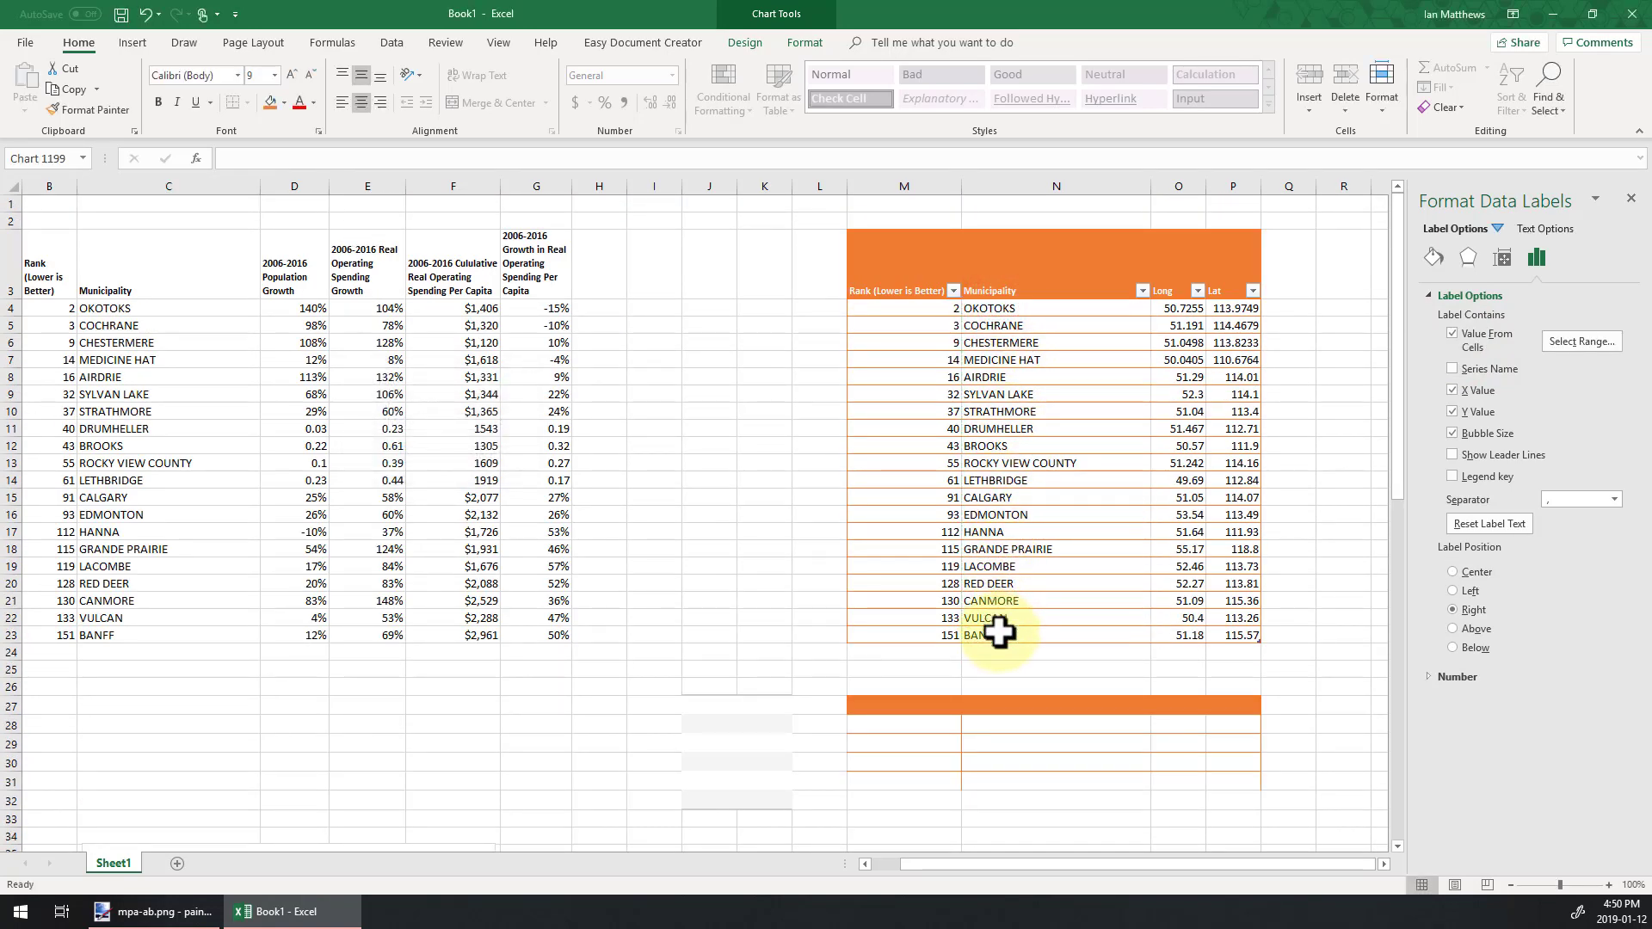
Step: Remove the Y value and the X value from the data labels
{"action": "scroll", "coordinate": [579, 792], "scroll_direction": "down", "scroll_amount": 12}
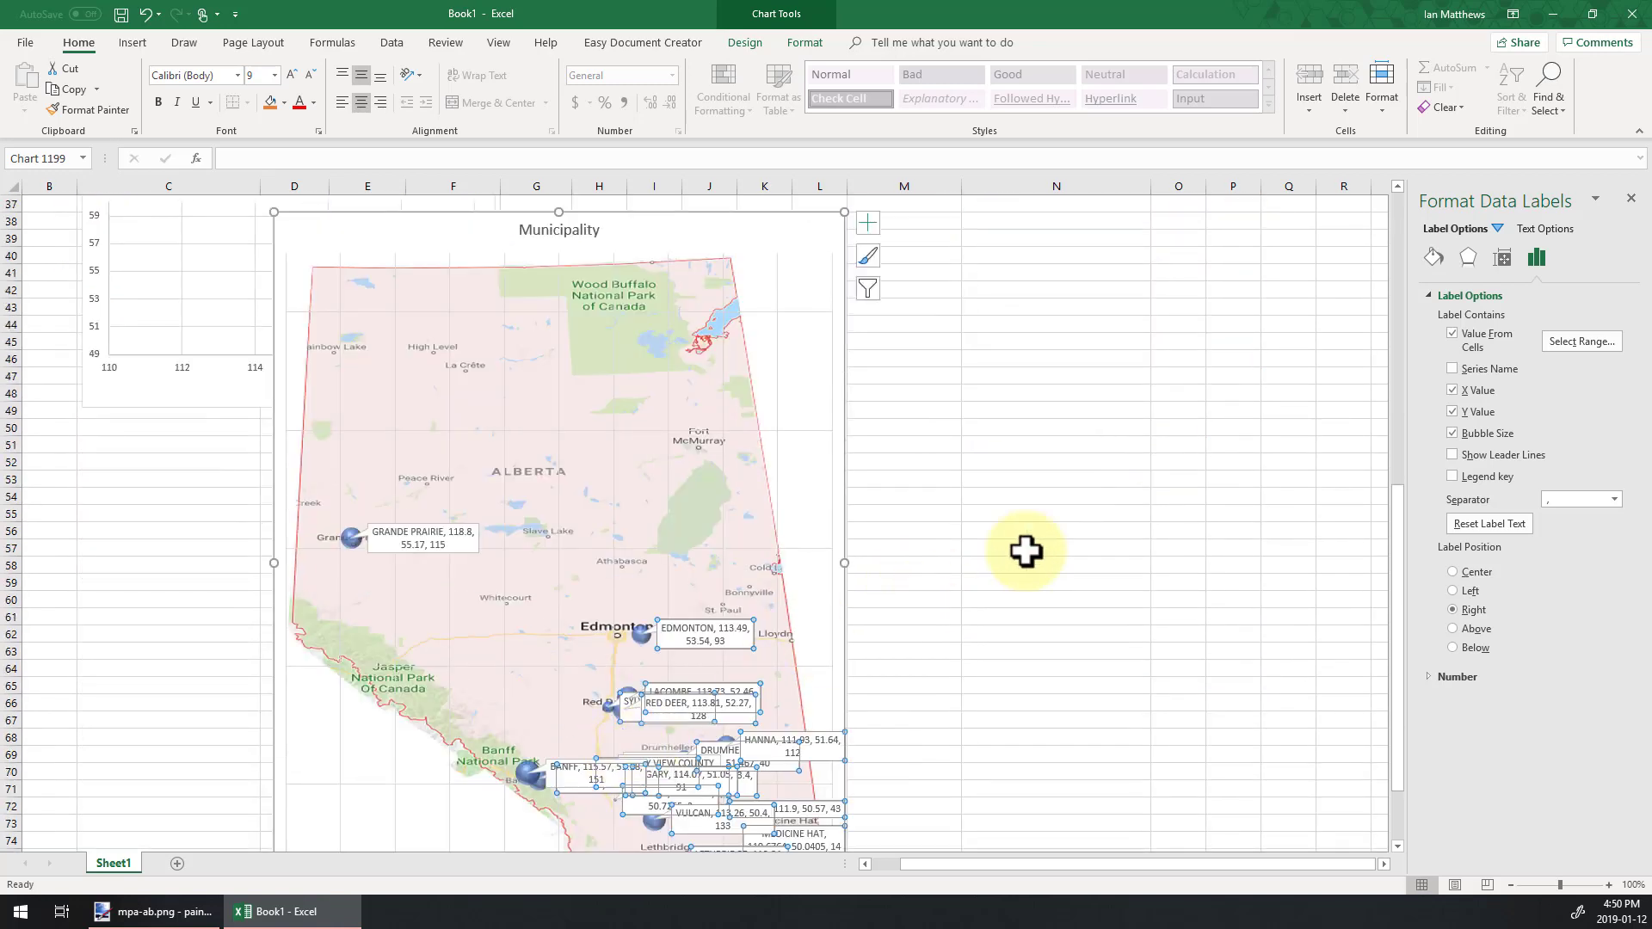
{"action": "left_click", "coordinate": [1454, 411]}
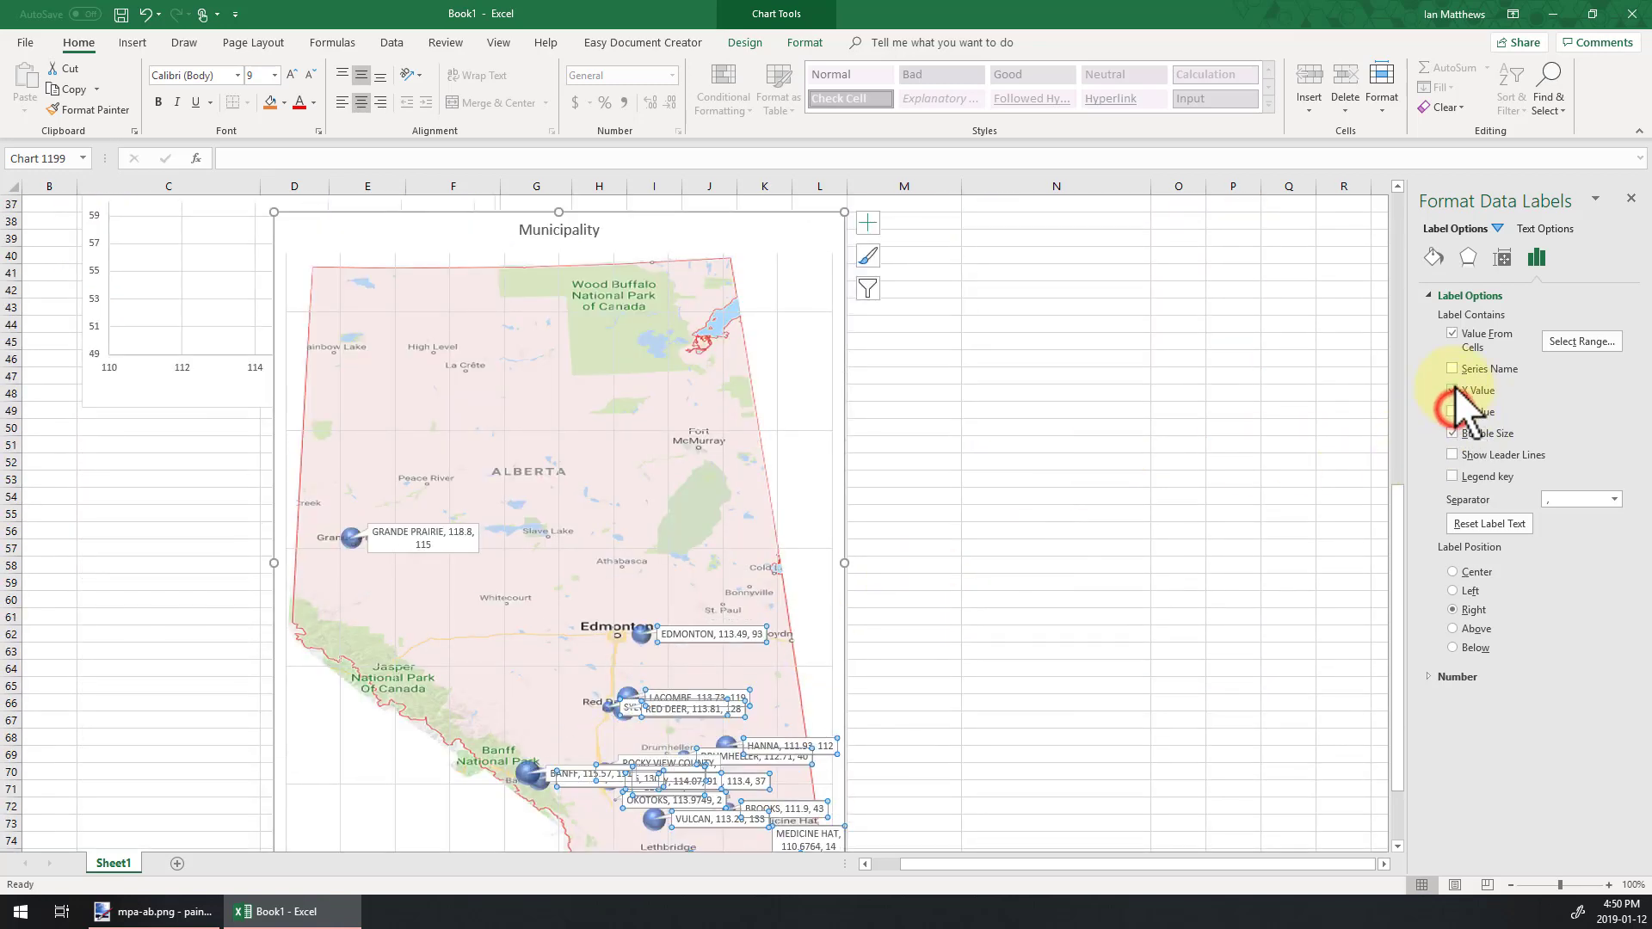
{"action": "left_click", "coordinate": [1454, 388]}
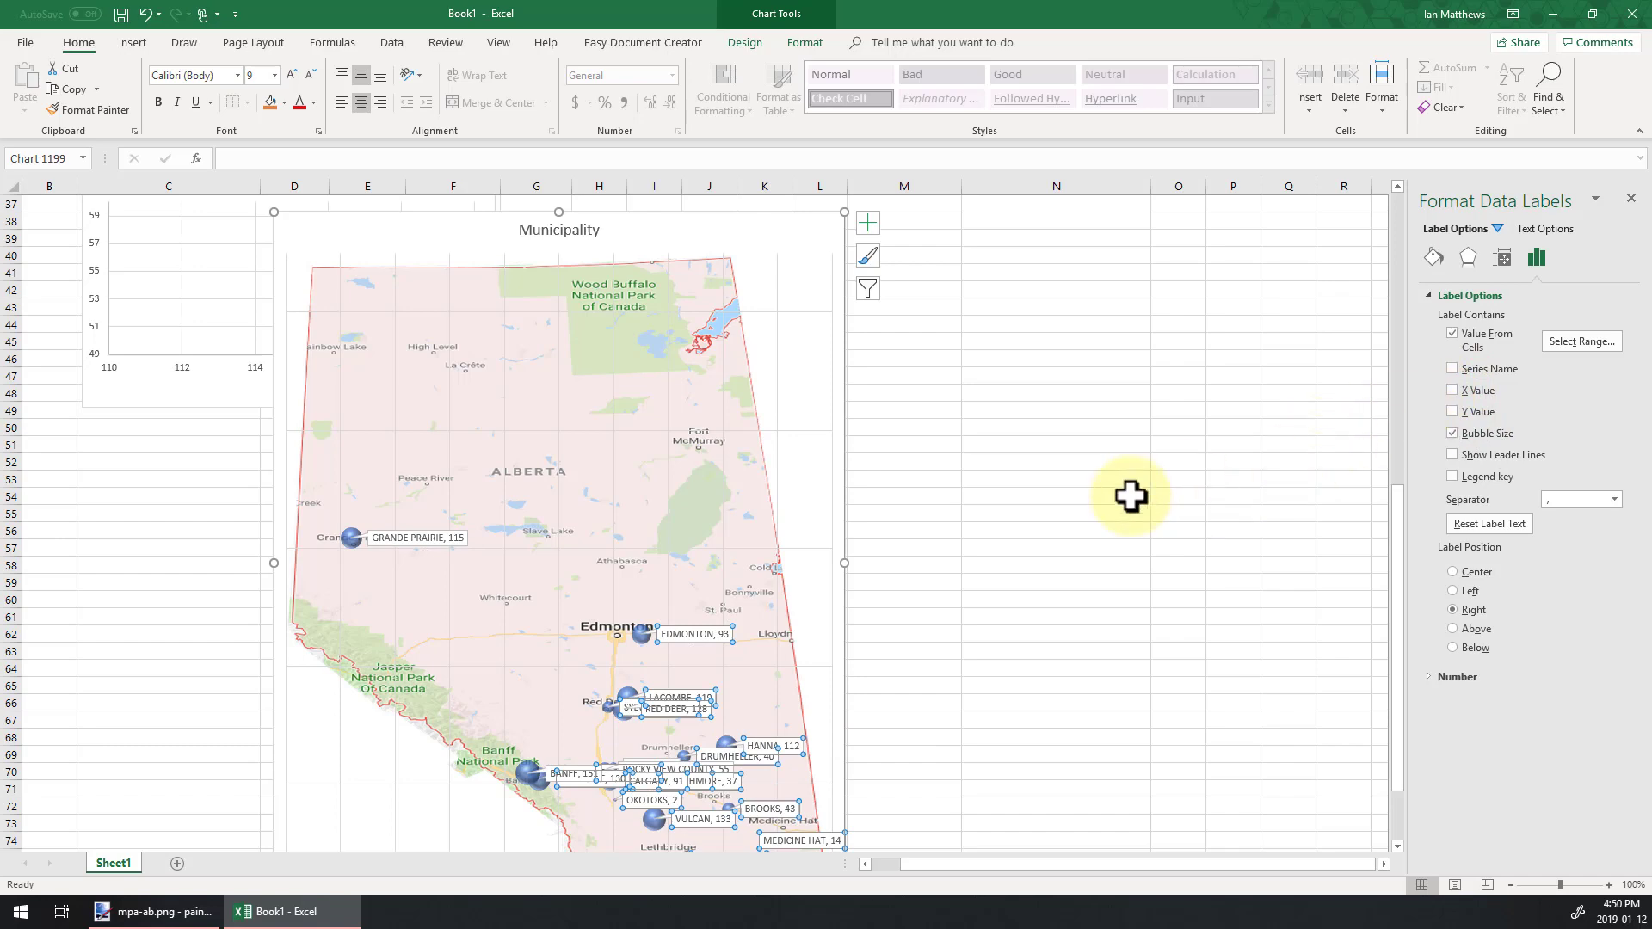
{"action": "scroll", "coordinate": [907, 505], "scroll_direction": "up", "scroll_amount": 12}
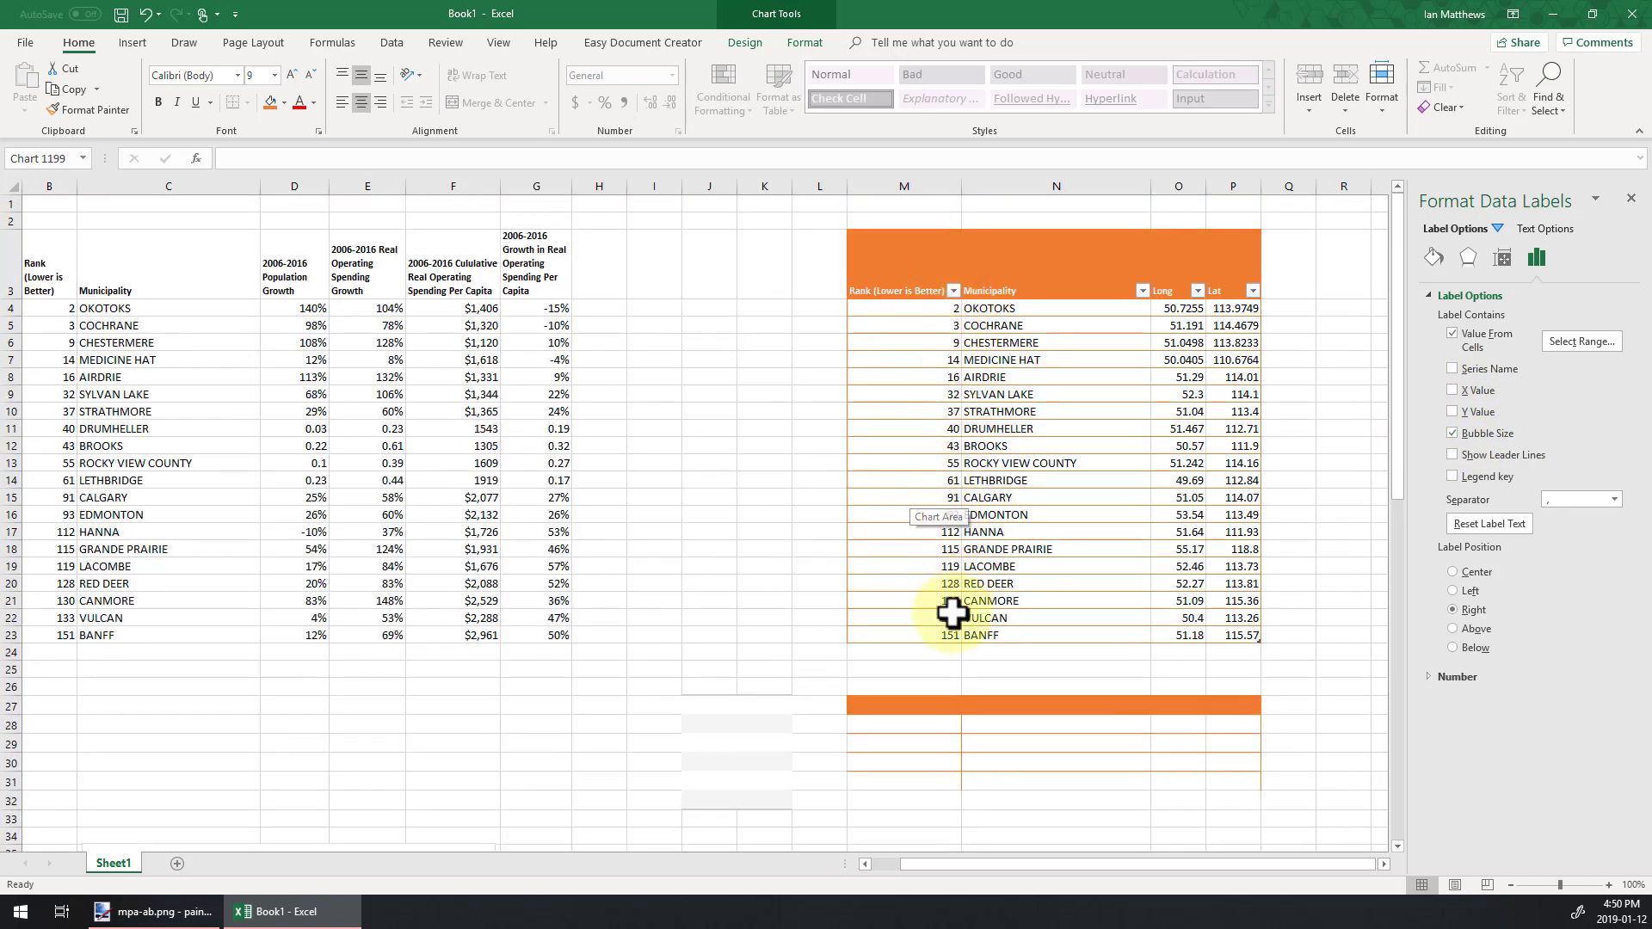
{"action": "scroll", "coordinate": [1004, 703], "scroll_direction": "down", "scroll_amount": 13}
{"action": "scroll", "coordinate": [1006, 704], "scroll_direction": "down", "scroll_amount": 3}
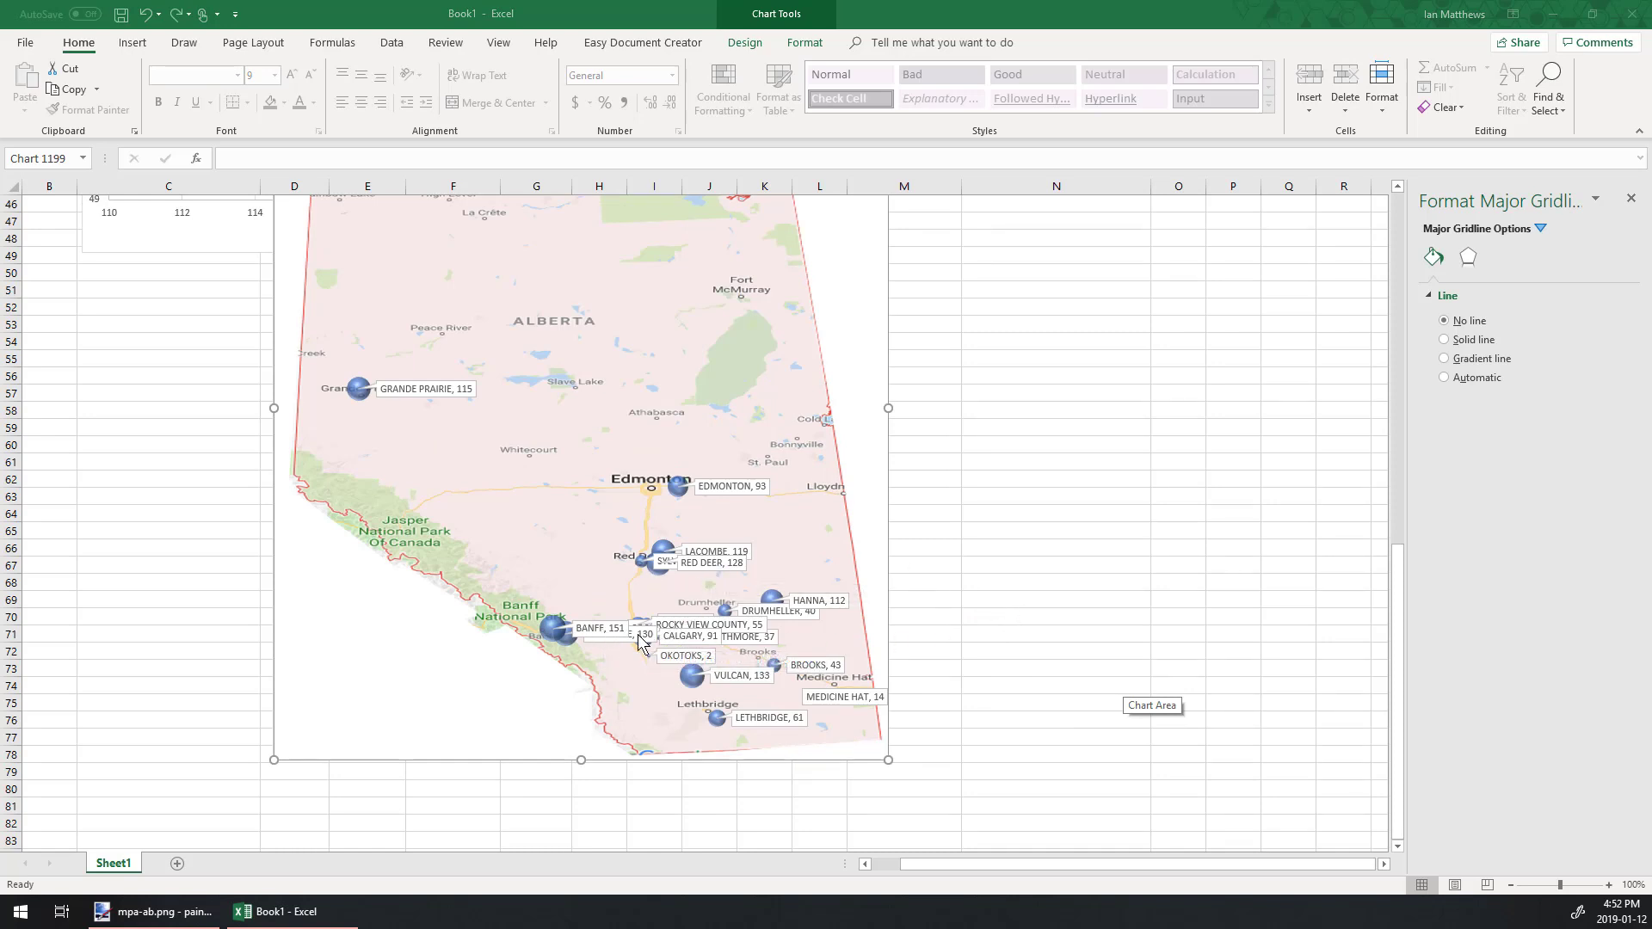
Step: Move the Banff callout above its bubble and the Canmore callout below and to the left of its bubble
{"action": "left_click", "coordinate": [608, 632]}
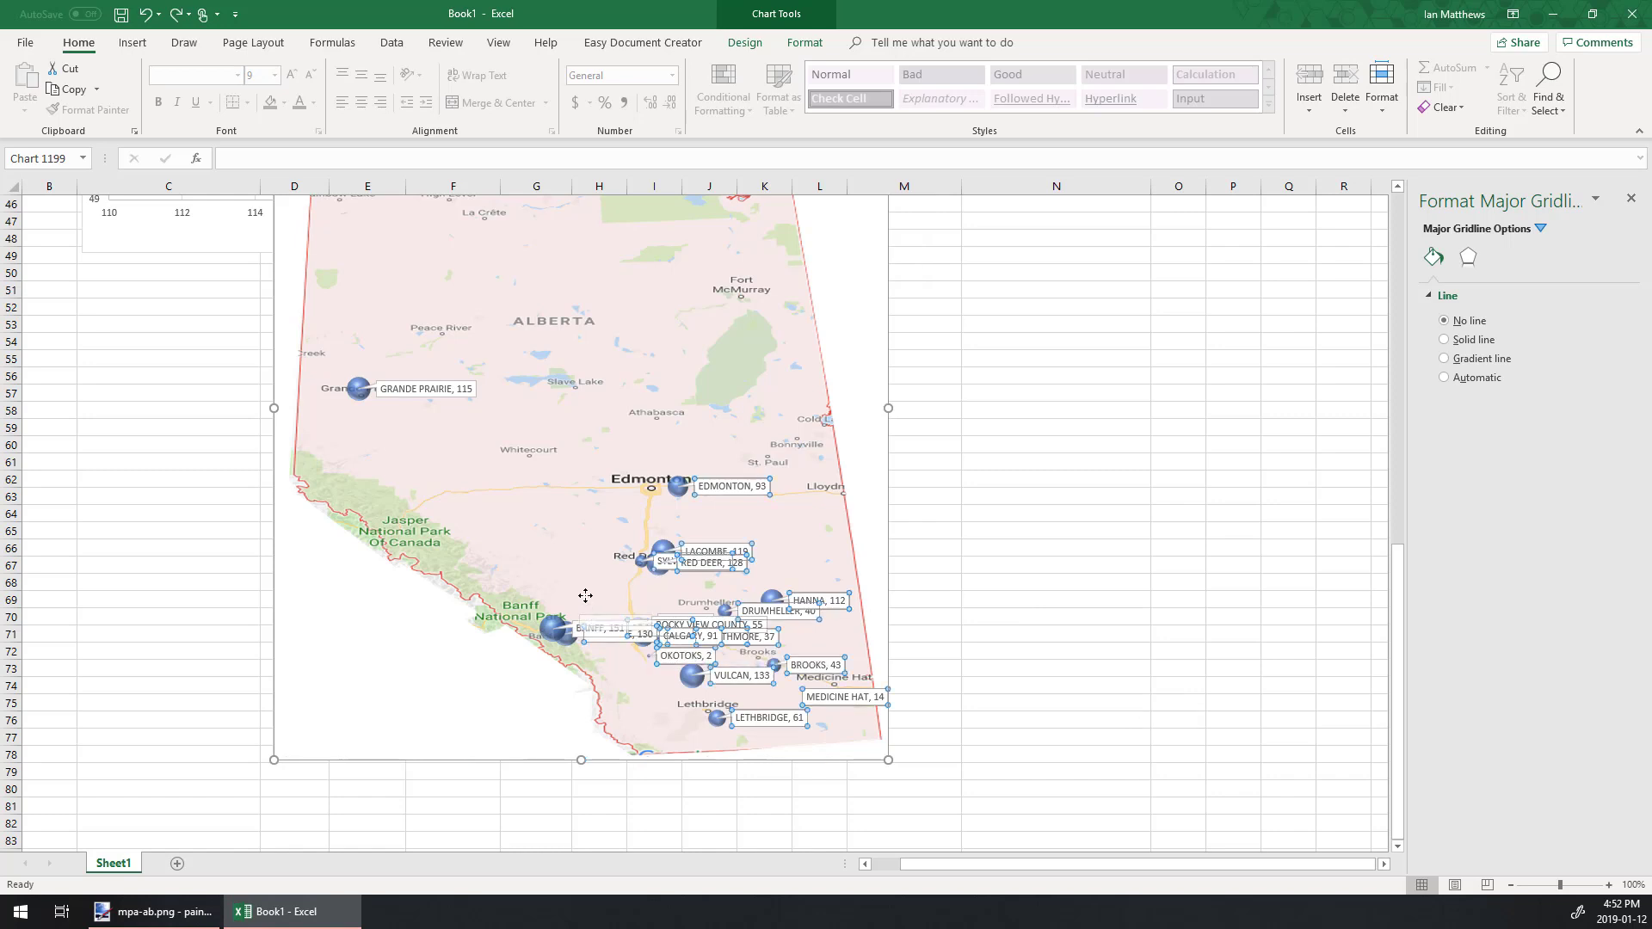
{"action": "left_click", "coordinate": [579, 626]}
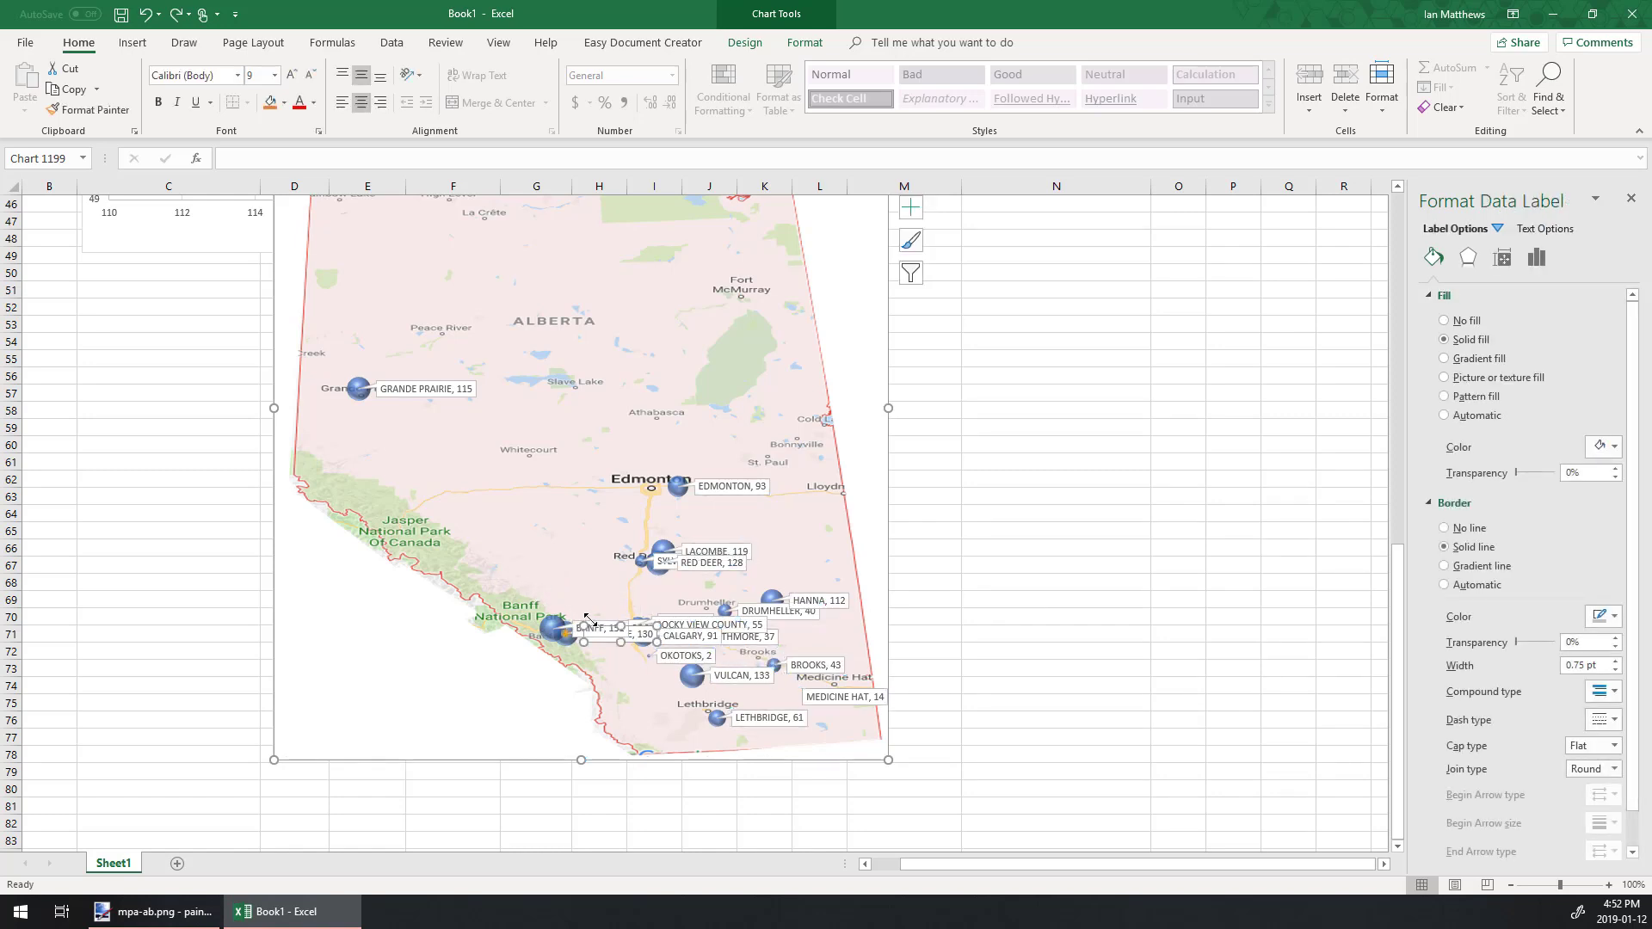
{"action": "left_click_drag", "start_coordinate": [602, 637], "coordinate": [567, 583]}
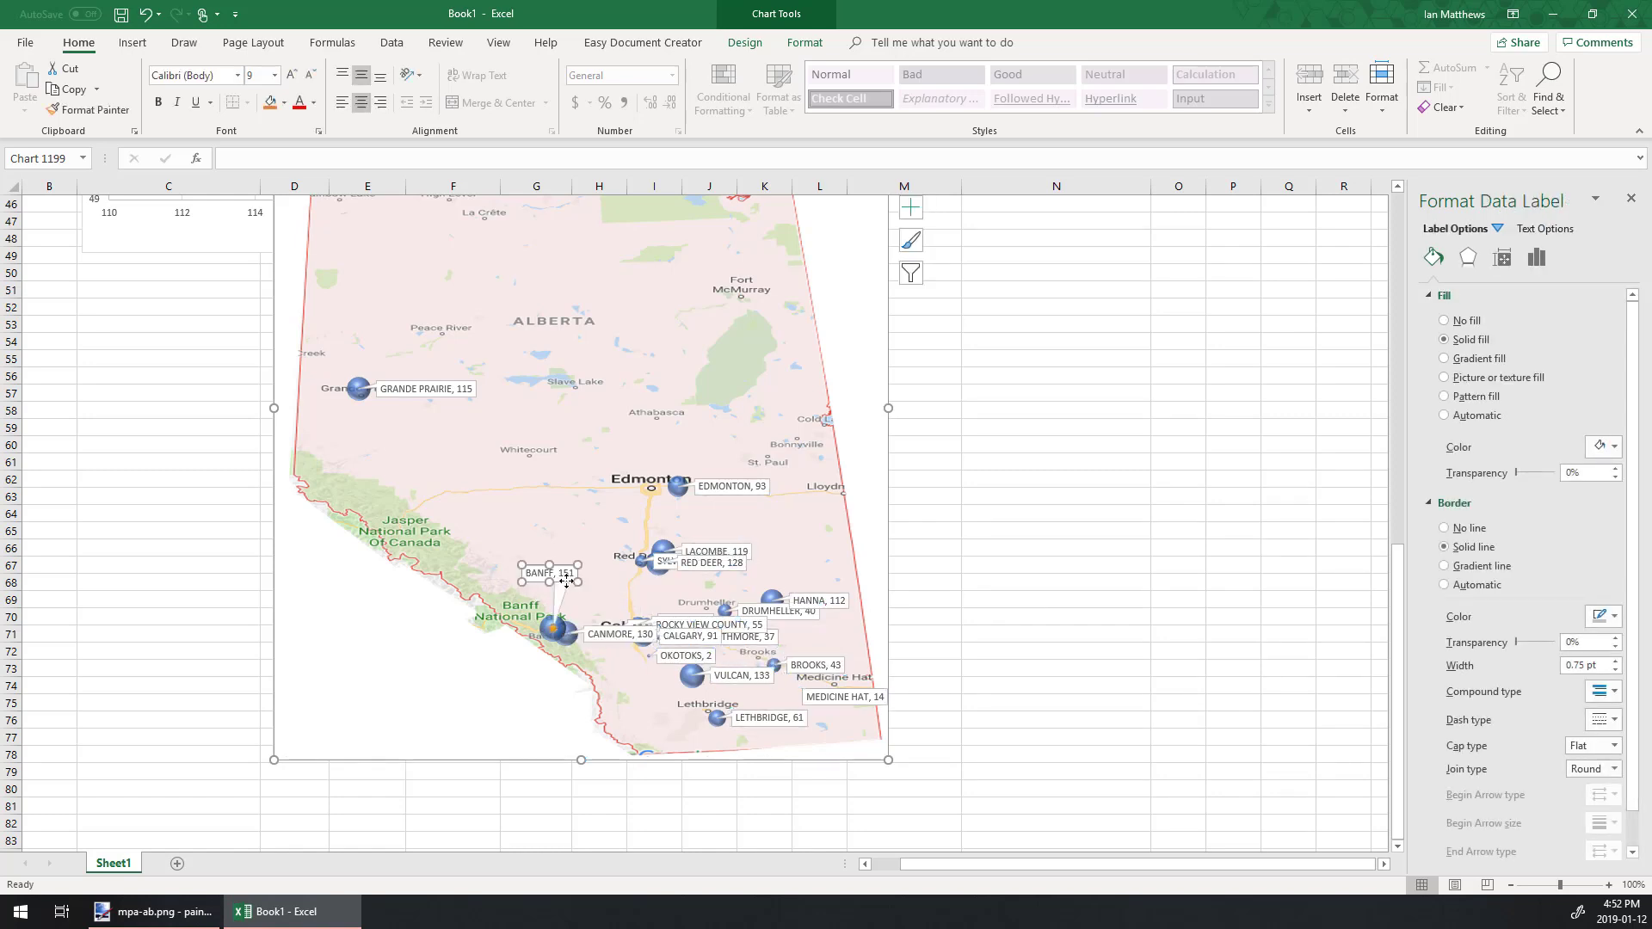
{"action": "left_click", "coordinate": [606, 637]}
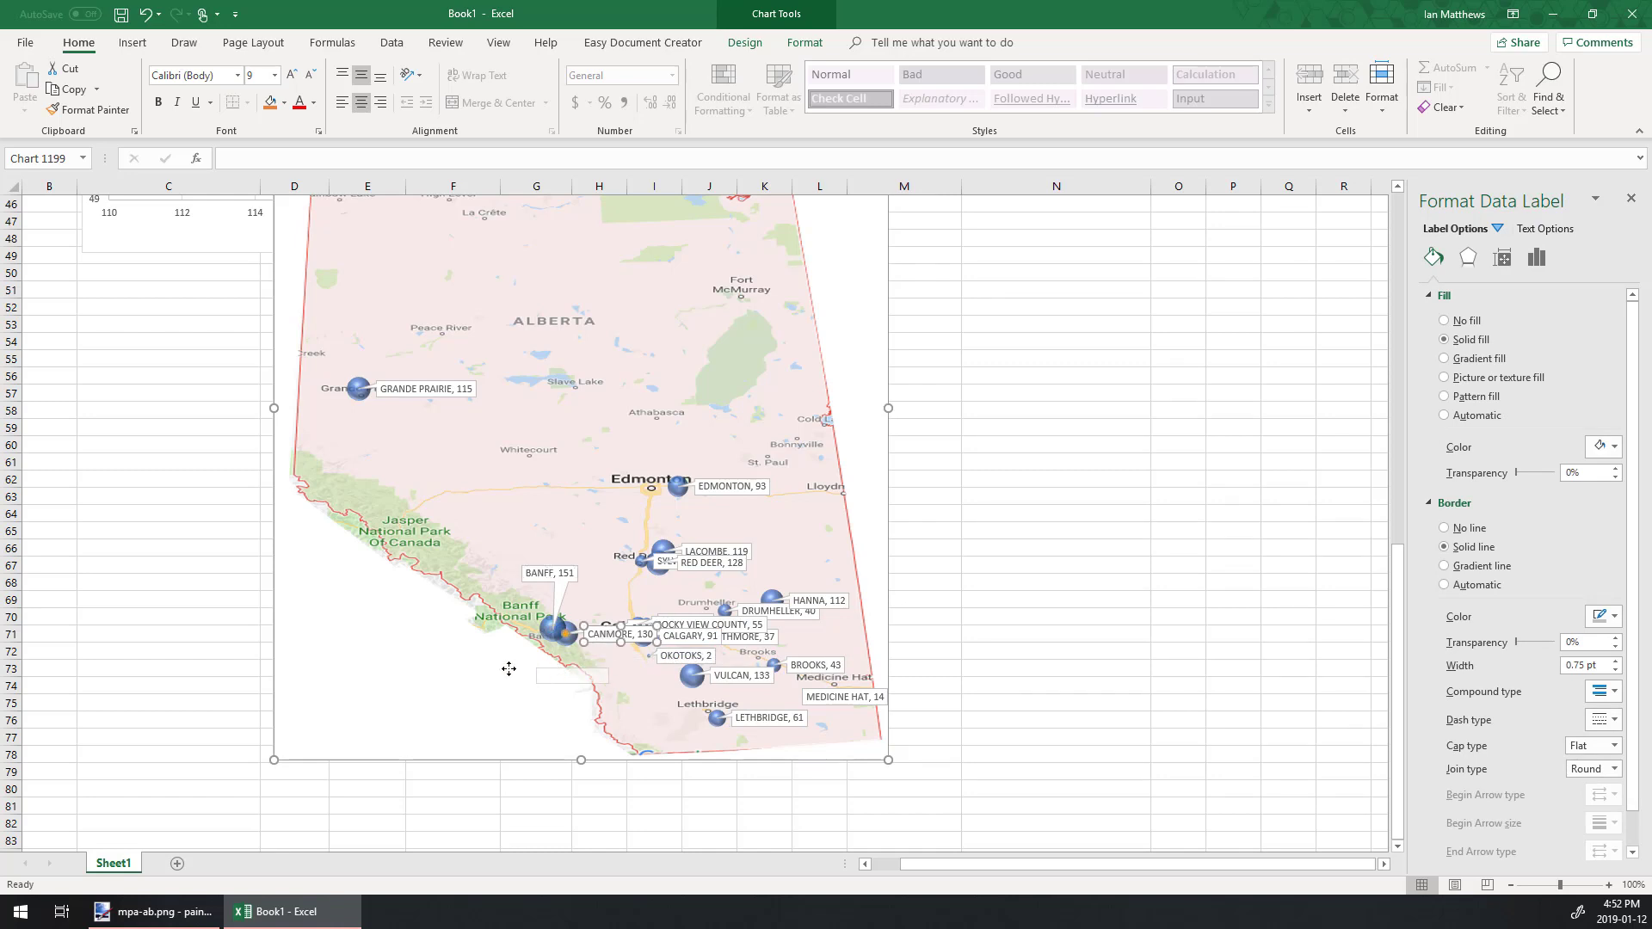
{"action": "left_click_drag", "start_coordinate": [496, 668], "coordinate": [496, 673]}
Step: Spread out the overlapping callouts around Calgary, including those of Rocky View County, Airdrie, Chestermere, Calgary and Okotoks
{"action": "left_click_drag", "start_coordinate": [707, 625], "coordinate": [604, 705]}
{"action": "left_click_drag", "start_coordinate": [667, 626], "coordinate": [646, 591]}
{"action": "mouse_move", "coordinate": [748, 636]}
{"action": "left_mouse_down"}
{"action": "mouse_move", "coordinate": [846, 635]}
{"action": "mouse_move", "coordinate": [757, 660]}
{"action": "left_mouse_up"}
{"action": "left_click_drag", "start_coordinate": [690, 636], "coordinate": [602, 605]}
{"action": "left_click_drag", "start_coordinate": [608, 705], "coordinate": [748, 583]}
{"action": "left_click_drag", "start_coordinate": [675, 657], "coordinate": [607, 705]}
Step: Move the Edmonton callout left of its bubble, Vulcan's slightly down, Brooks's farther right, and Medicine Hat's below its place on the map
{"action": "left_click_drag", "start_coordinate": [729, 490], "coordinate": [602, 479]}
{"action": "left_click_drag", "start_coordinate": [731, 676], "coordinate": [730, 686]}
{"action": "left_click_drag", "start_coordinate": [832, 666], "coordinate": [861, 659]}
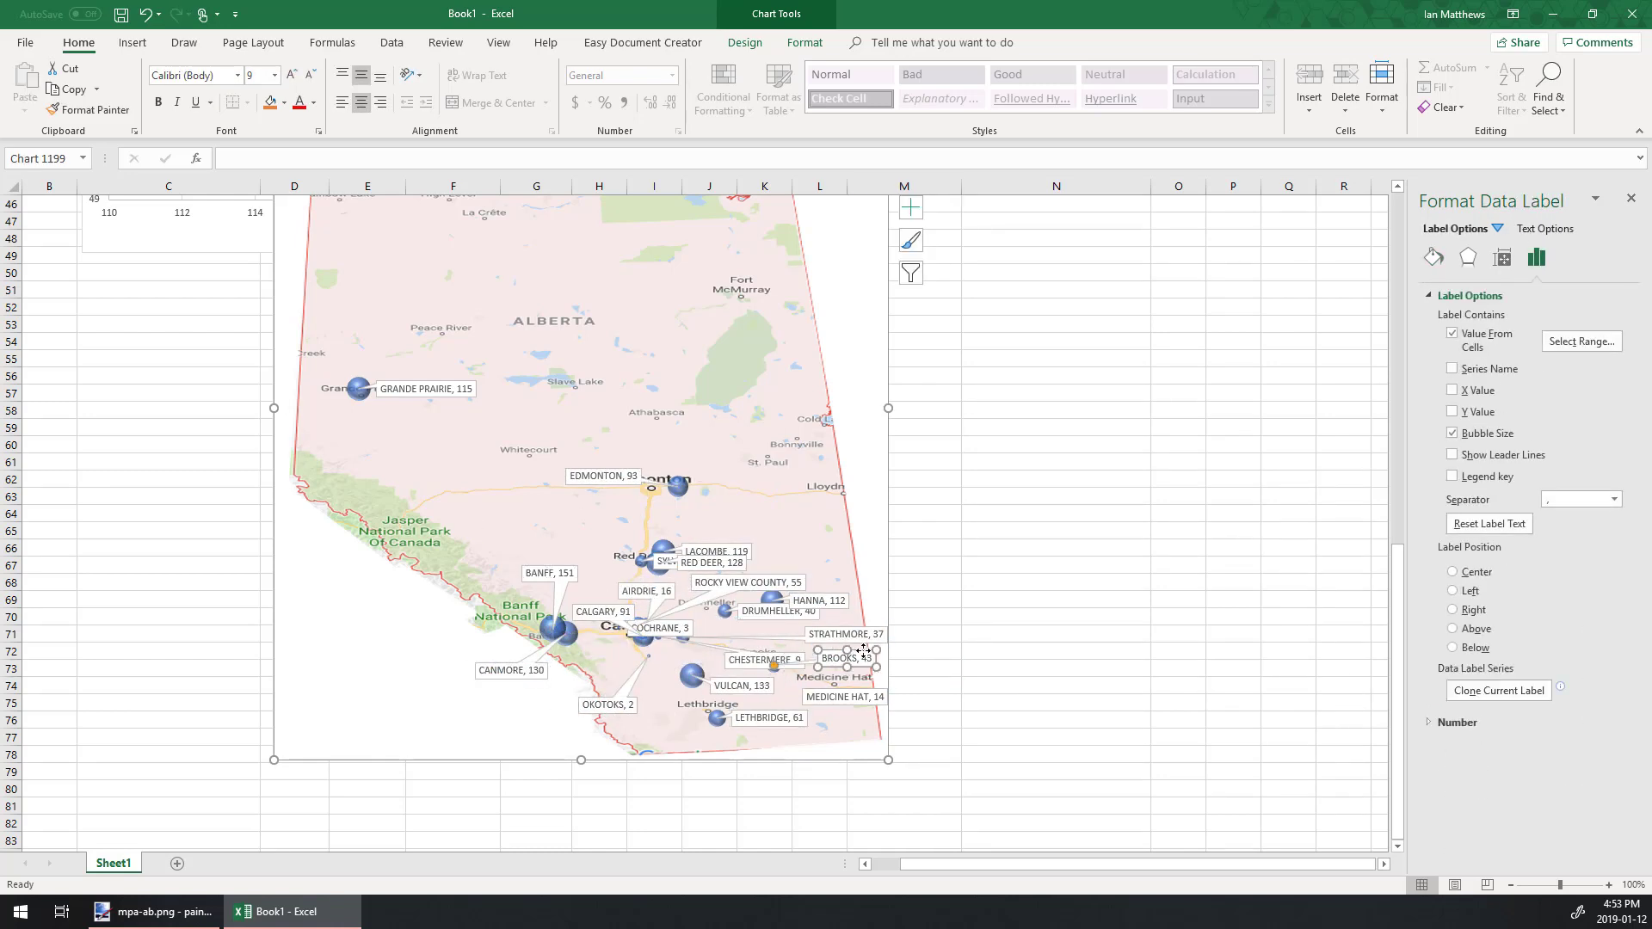
{"action": "left_click_drag", "start_coordinate": [845, 697], "coordinate": [845, 741]}
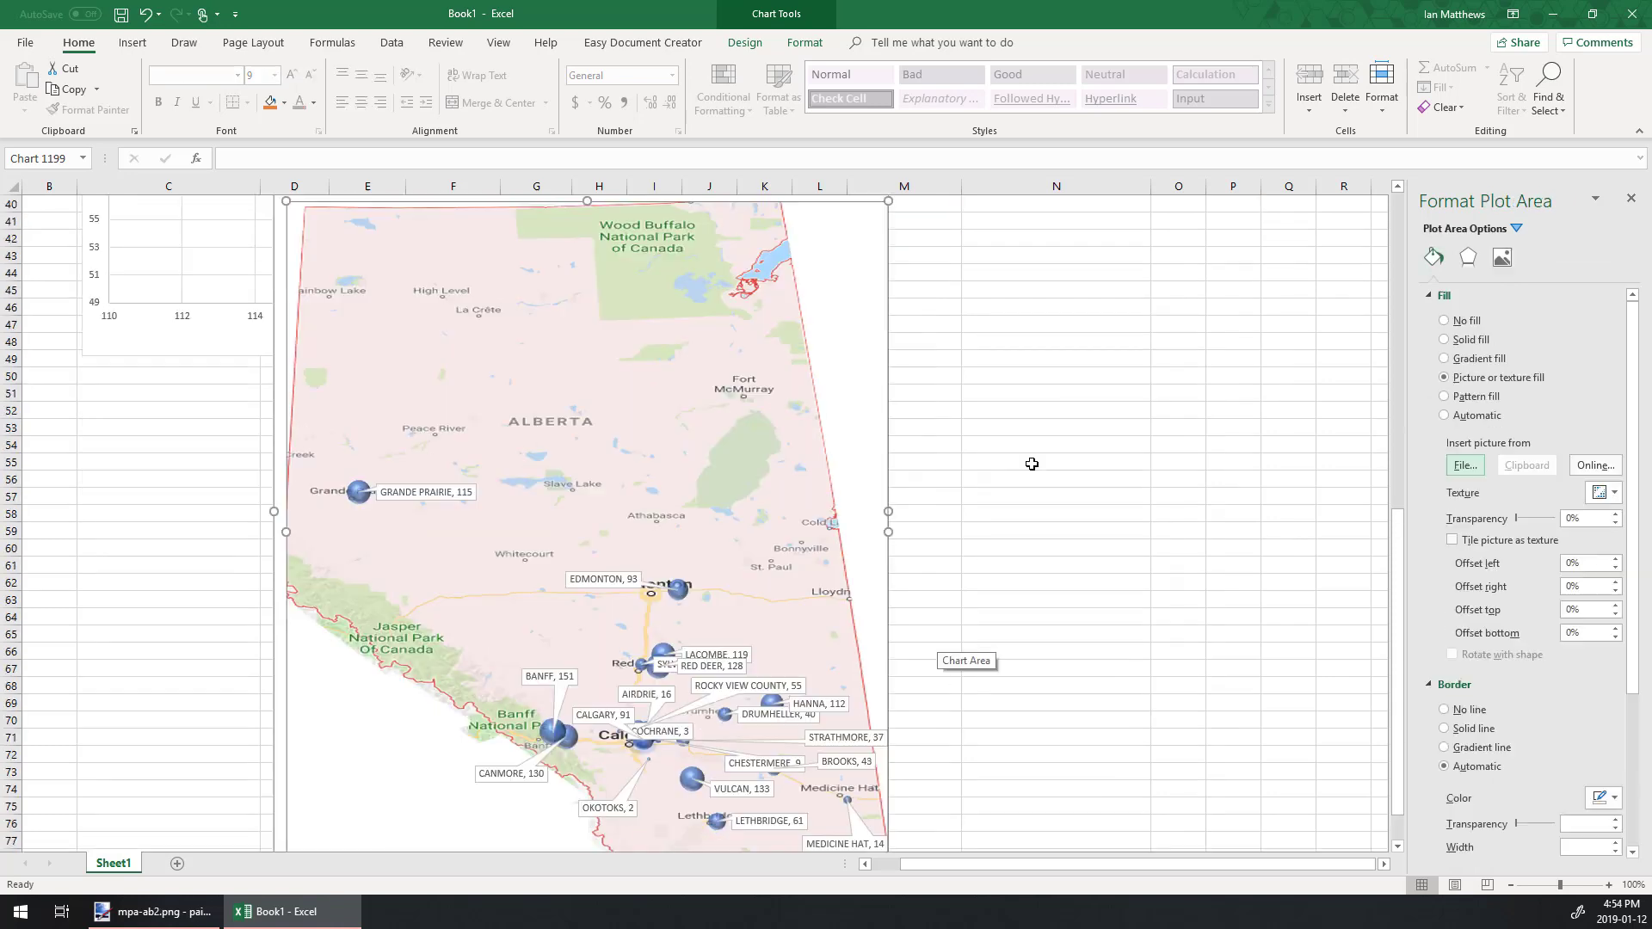
Step: Separate the overlapping callouts near Red Deer, moving Lacombe's above its bubble and Red Deer's slightly to the right
{"action": "scroll", "coordinate": [1032, 463], "scroll_direction": "down", "scroll_amount": 2}
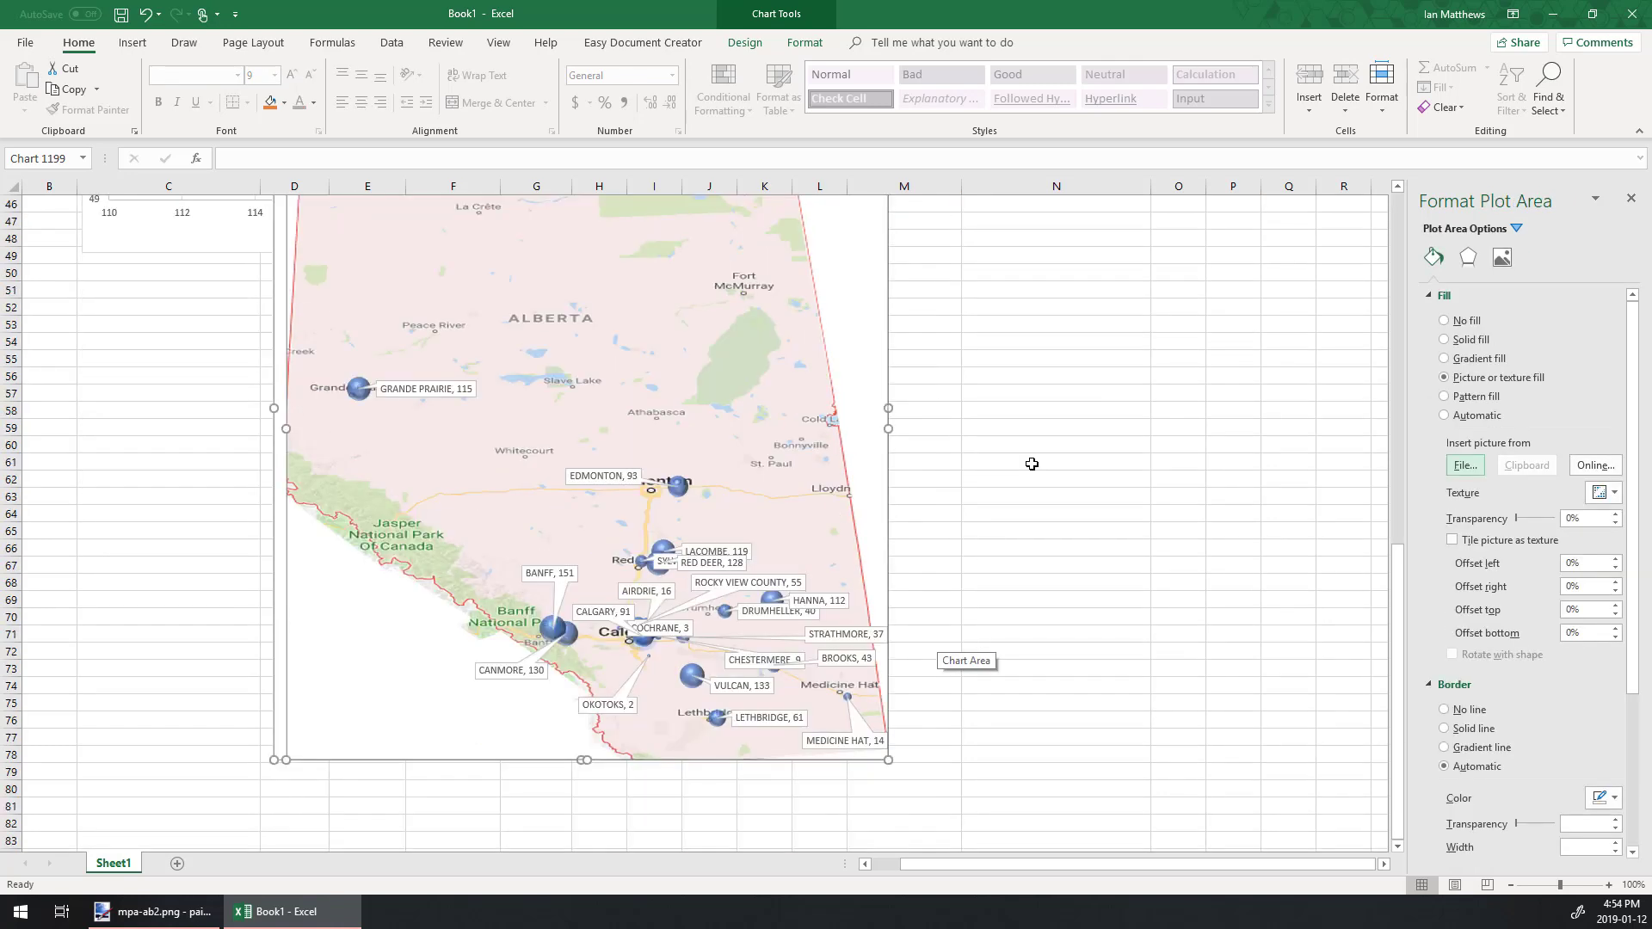
{"action": "left_click", "coordinate": [716, 564]}
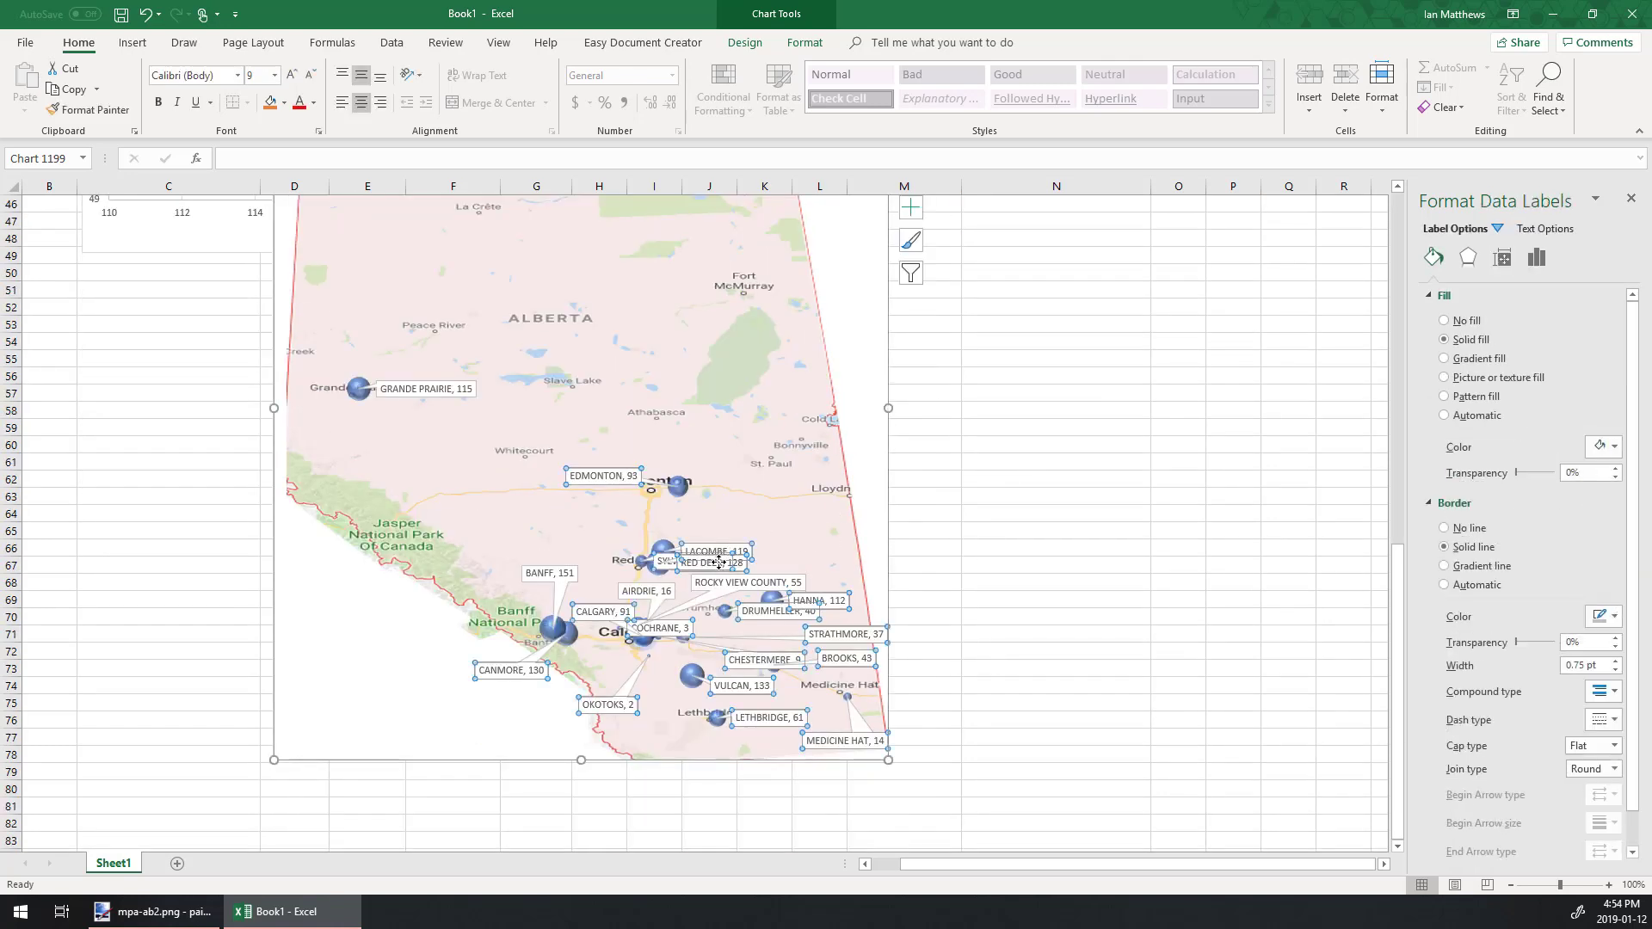
{"action": "left_click", "coordinate": [720, 559]}
{"action": "left_click_drag", "start_coordinate": [727, 552], "coordinate": [730, 508]}
{"action": "left_click", "coordinate": [726, 564]}
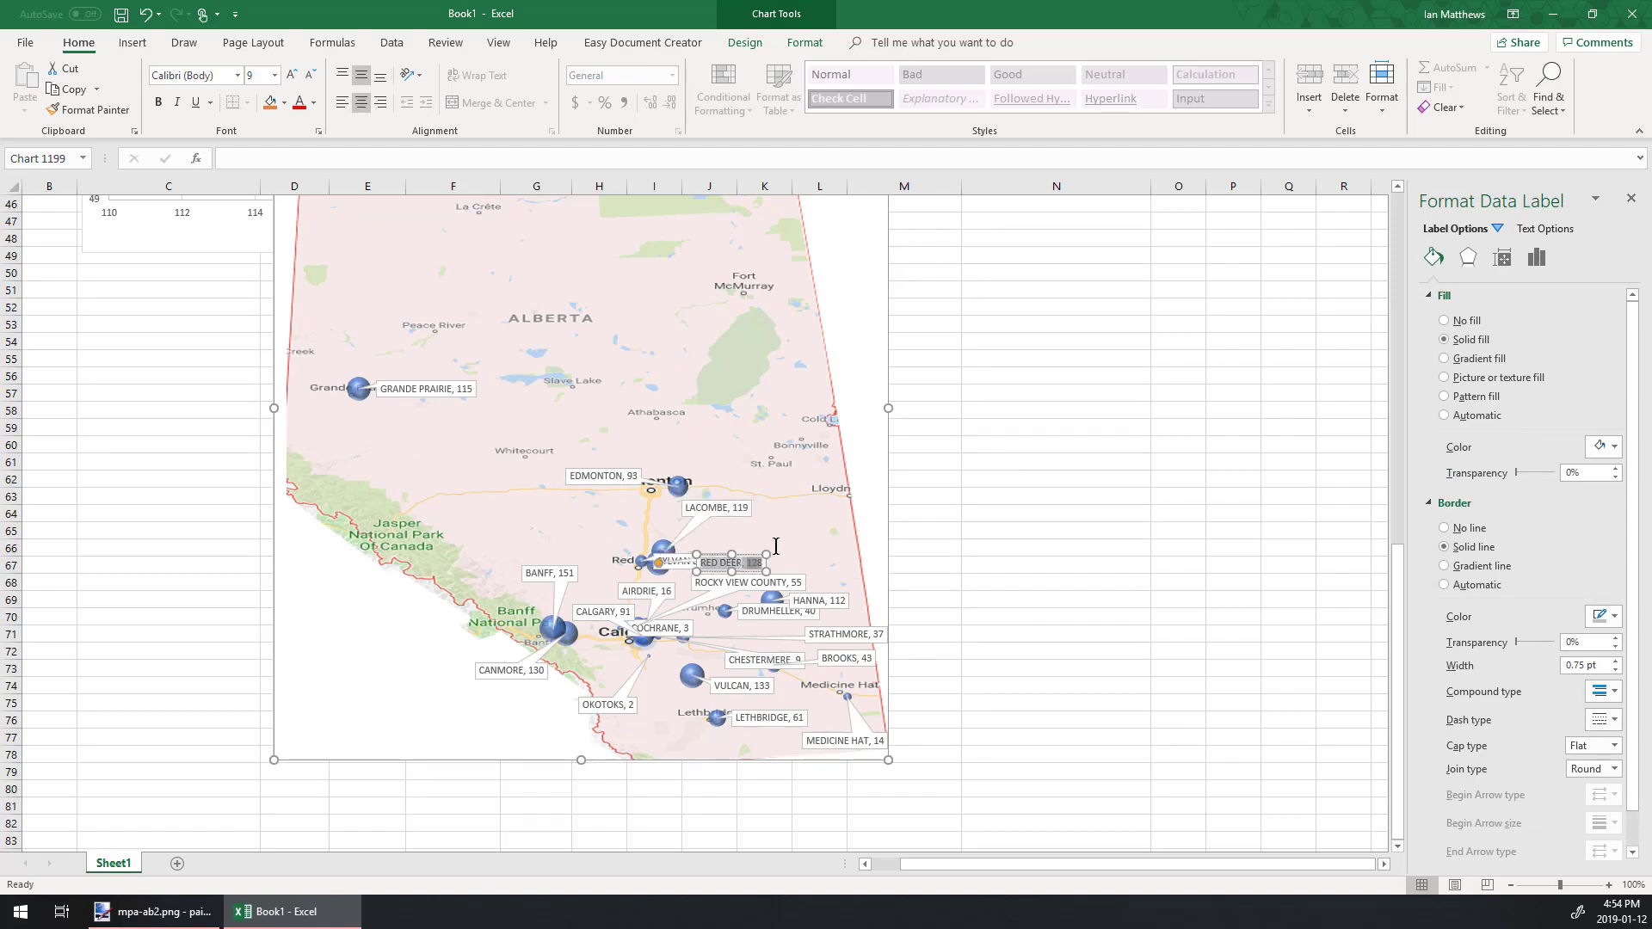